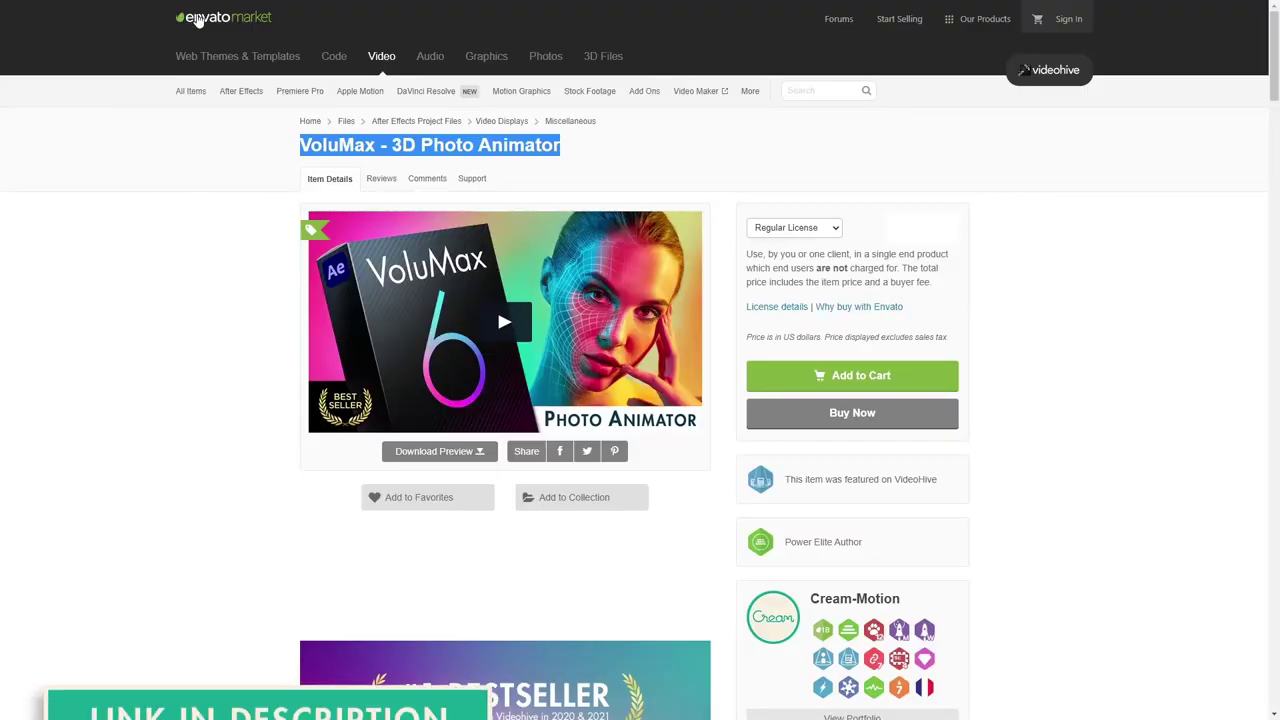
left_click(188, 383)
scroll(1278, 184, "down", 5)
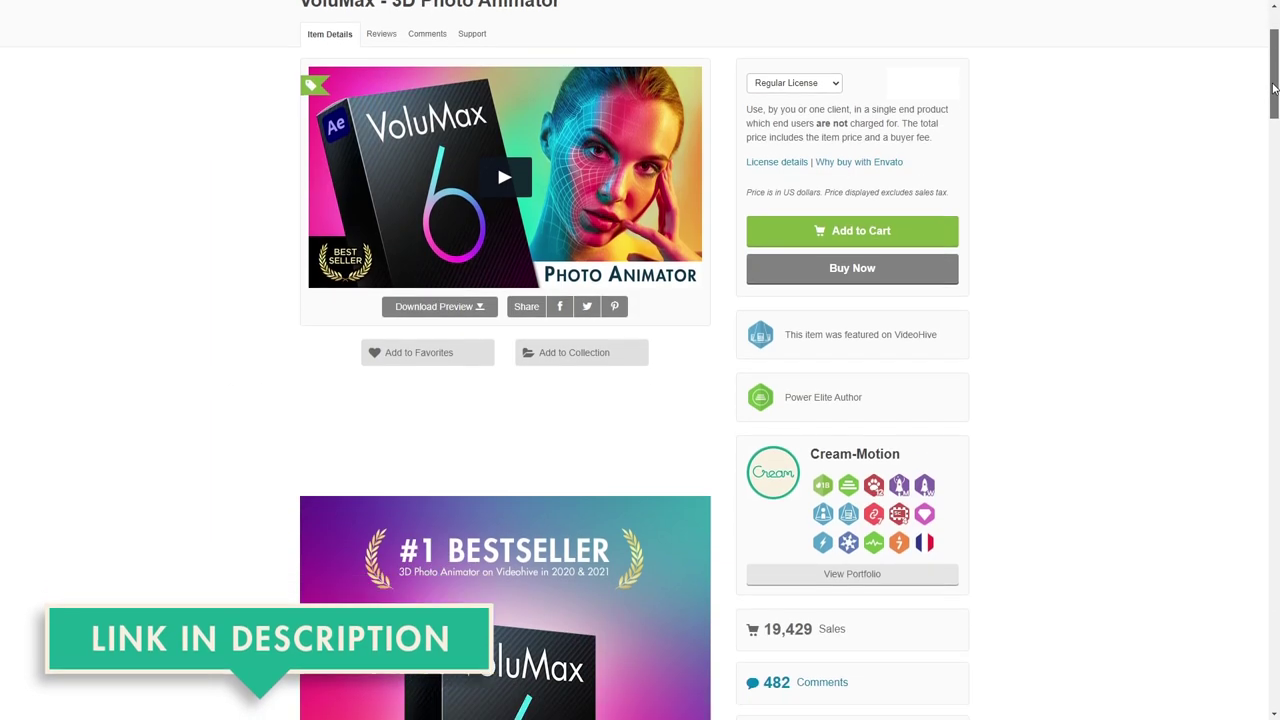
left_click_drag(1268, 137, 1255, 263)
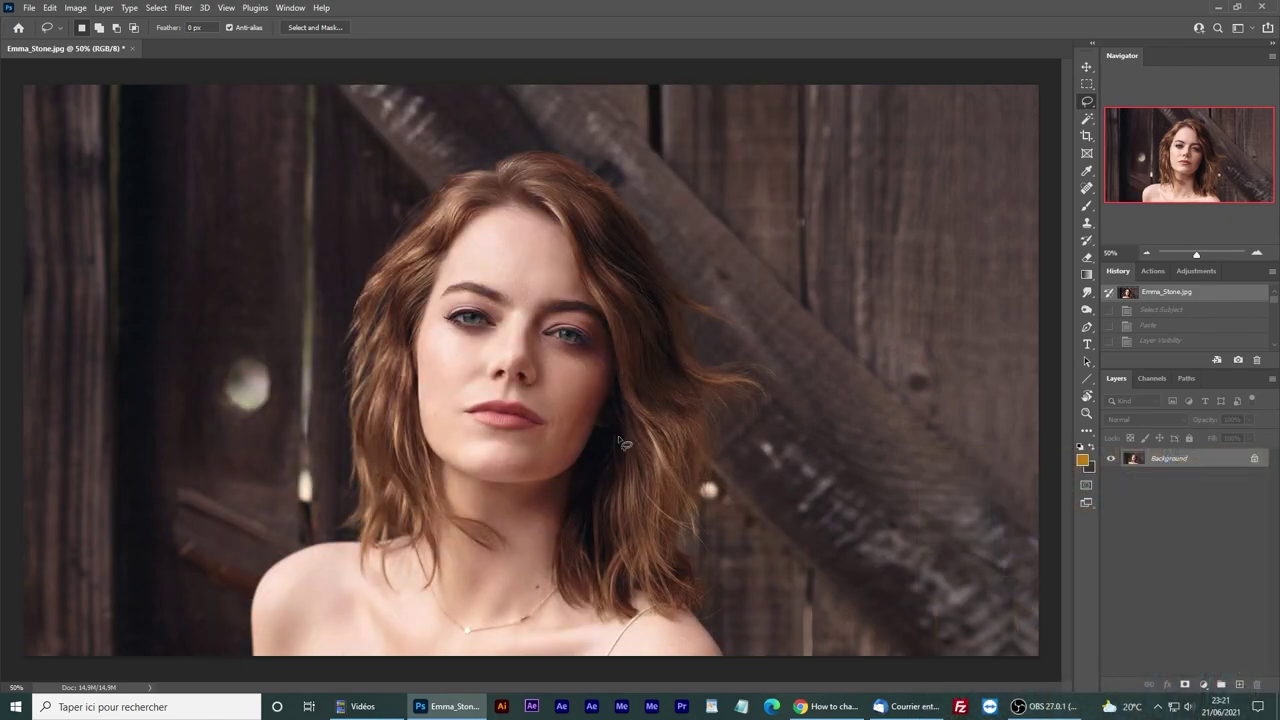
Copy the woman, picked out with Select Subject, onto a new layer and hide the Background layer to check the cutout
left_click(1087, 121)
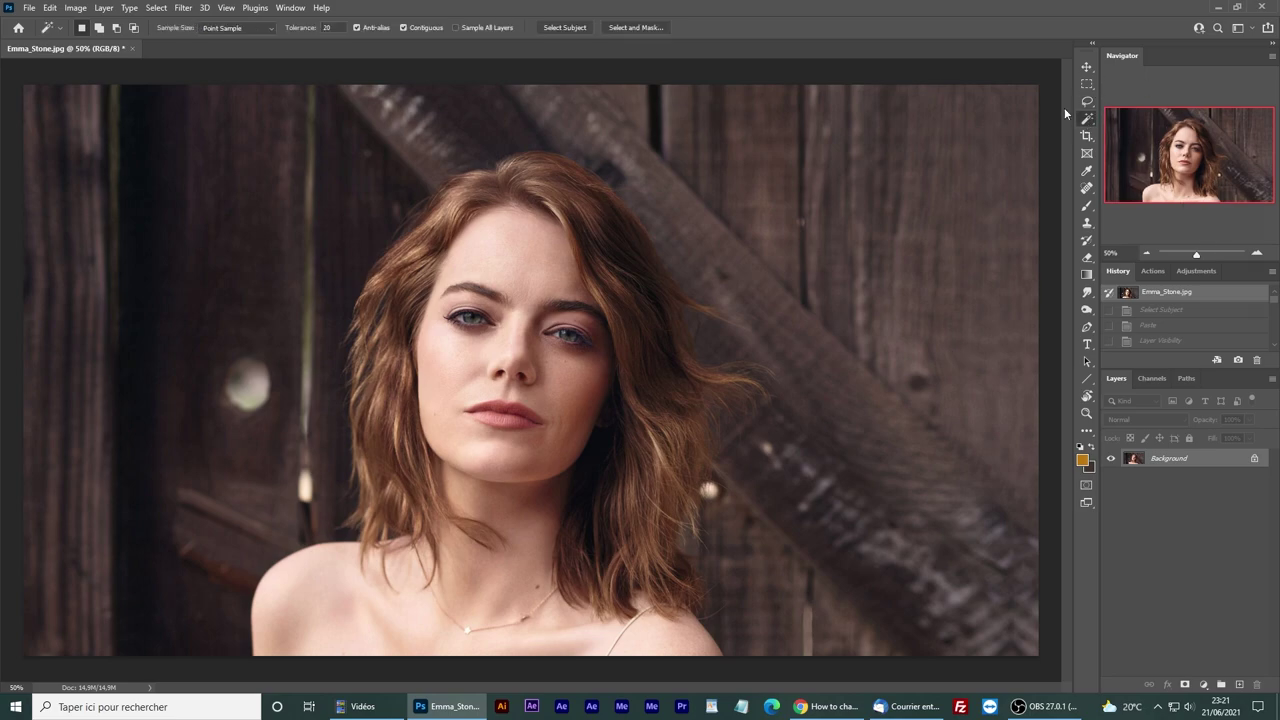
left_click(564, 28)
key("v")
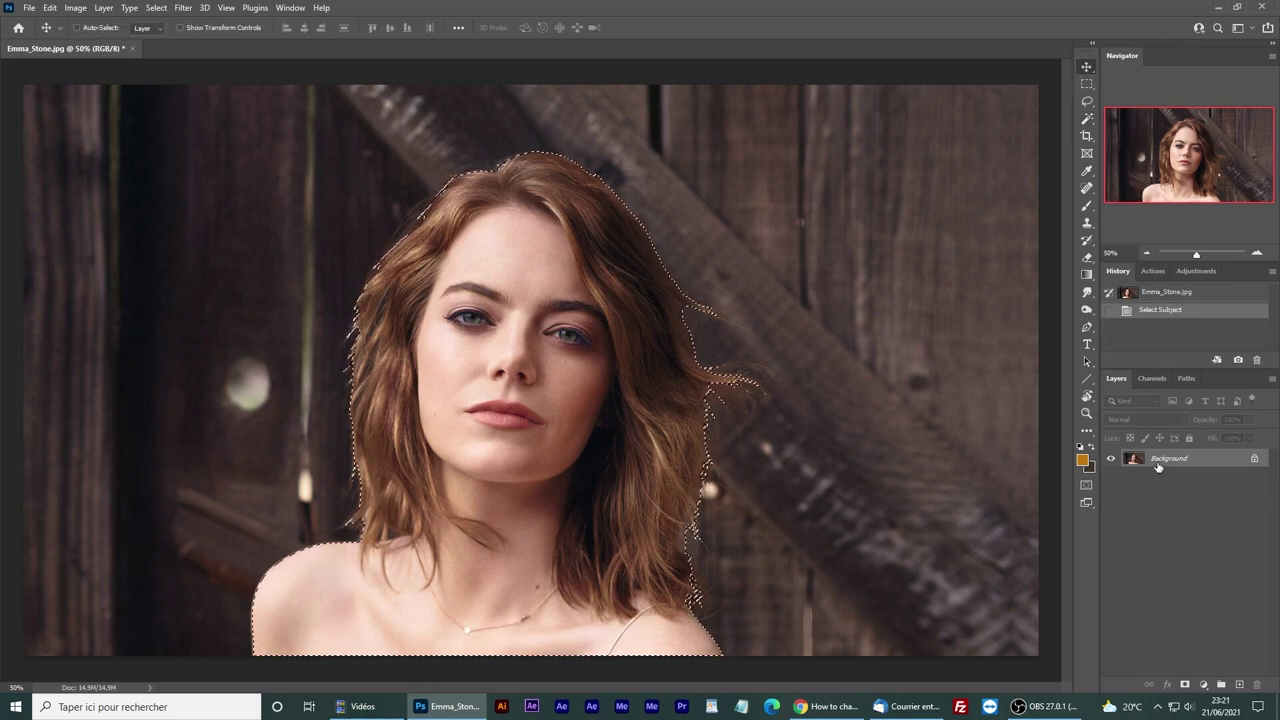
key("ctrl+c")
key("ctrl+v")
left_click(1110, 477)
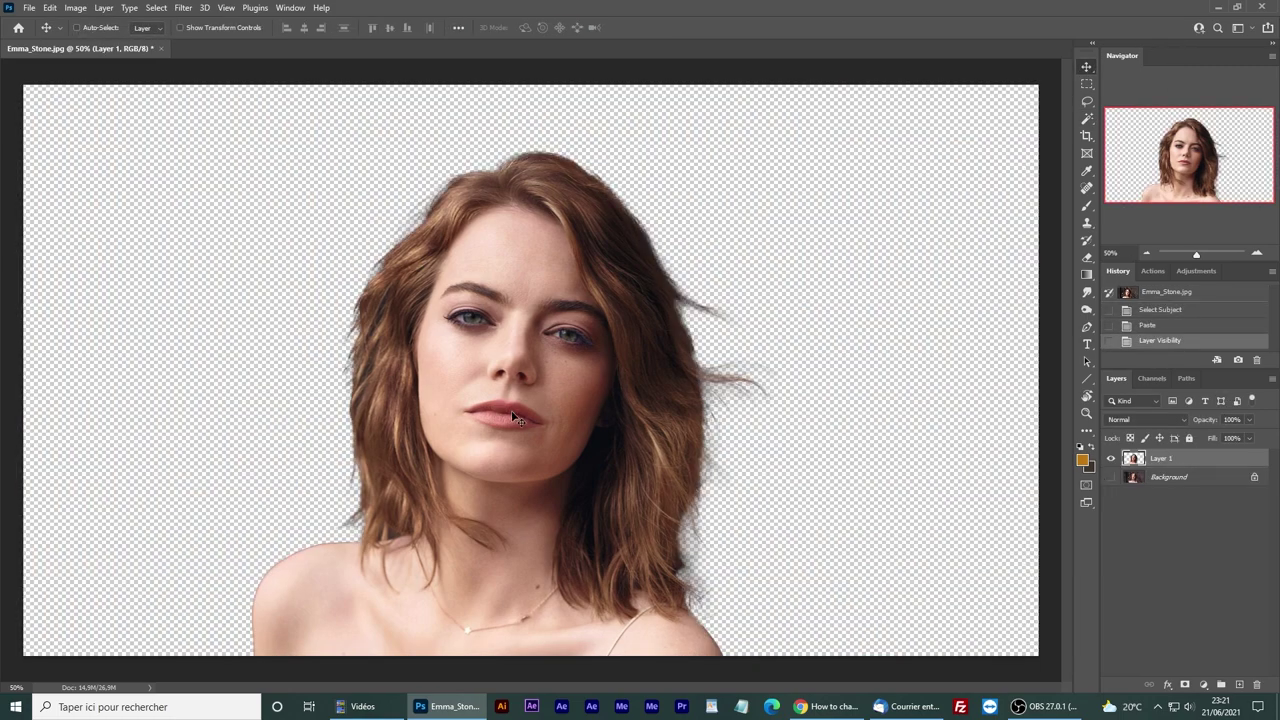
left_click_drag(511, 410, 480, 375)
key("ctrl+z")
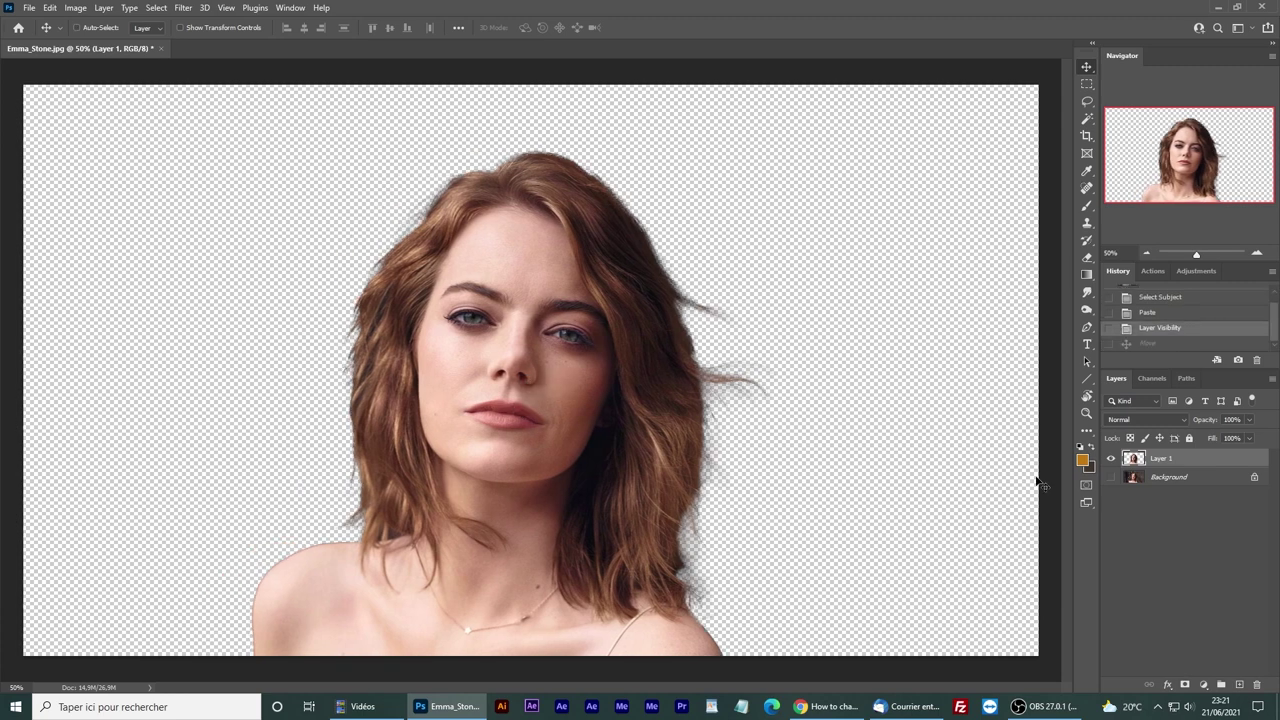
Show the Background layer, load the cutout layer's outline as a selection, and hide the cutout so the Background layer is active
left_click(1110, 477)
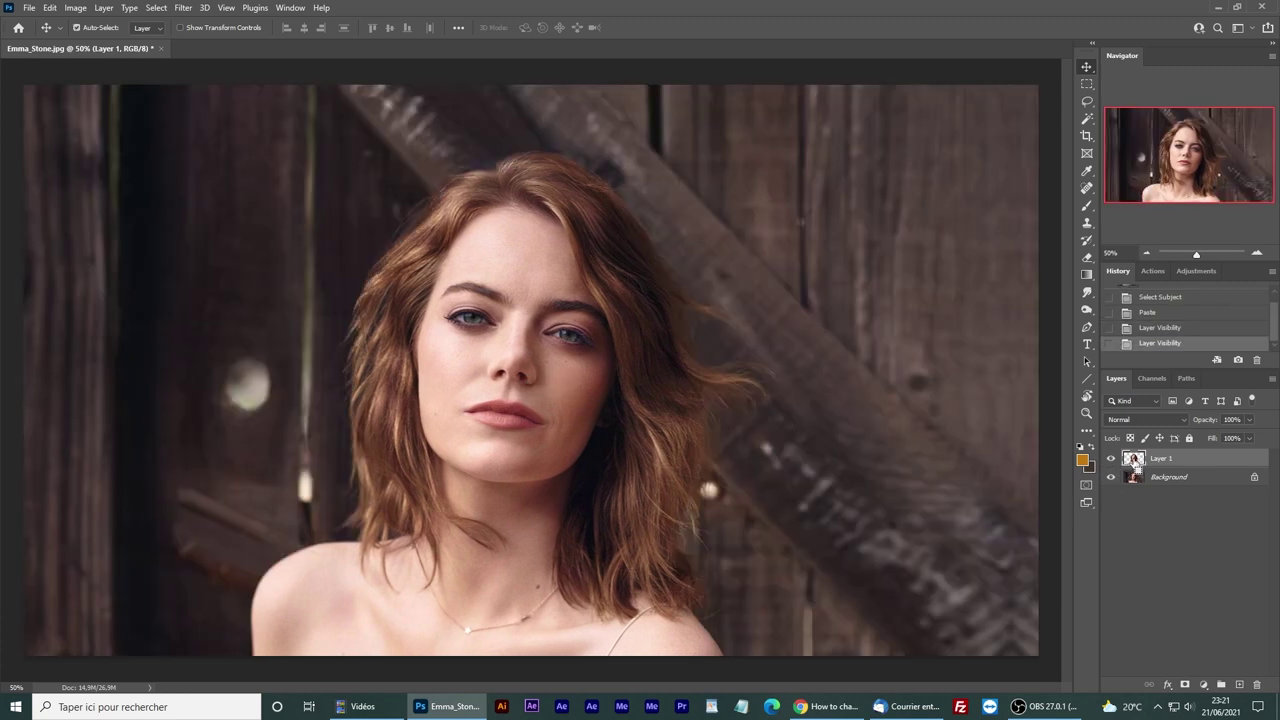
left_click(1134, 460, "ctrl")
left_click(1111, 458)
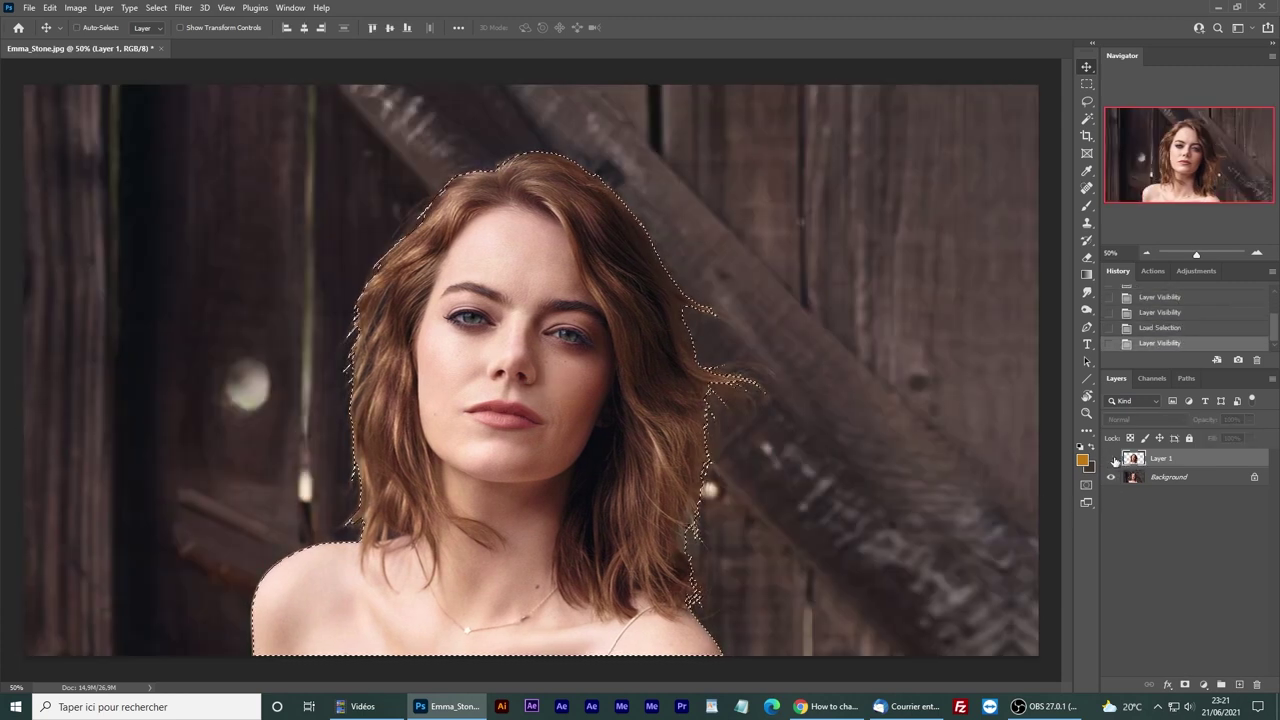
left_click(1180, 477)
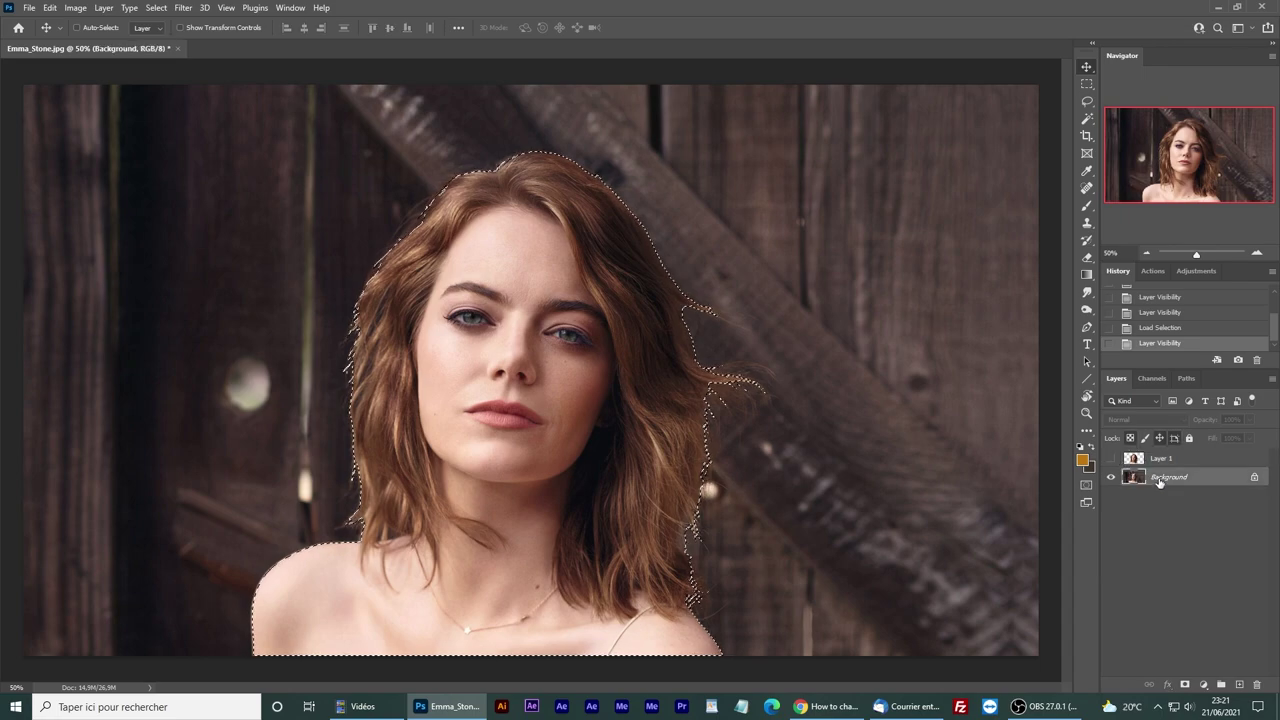
Expand the selection around the woman by 40 pixels
left_click(156, 8)
mouse_move(201, 216)
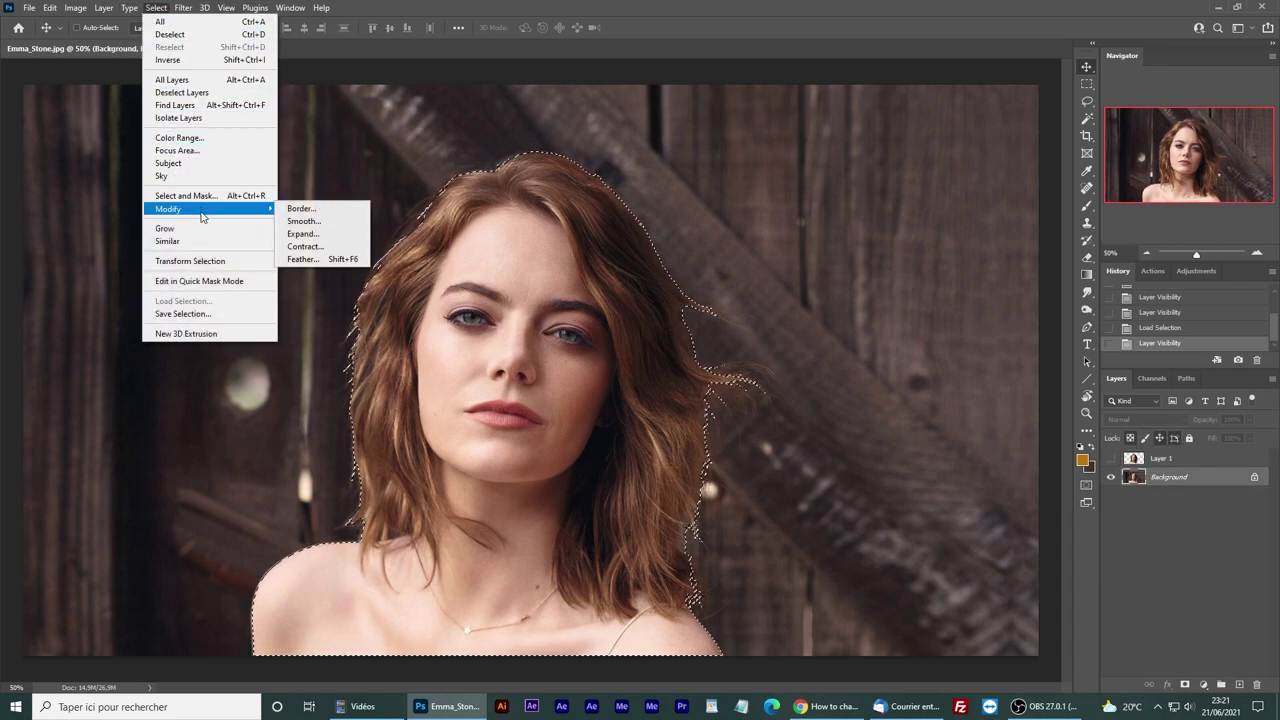
left_click(303, 233)
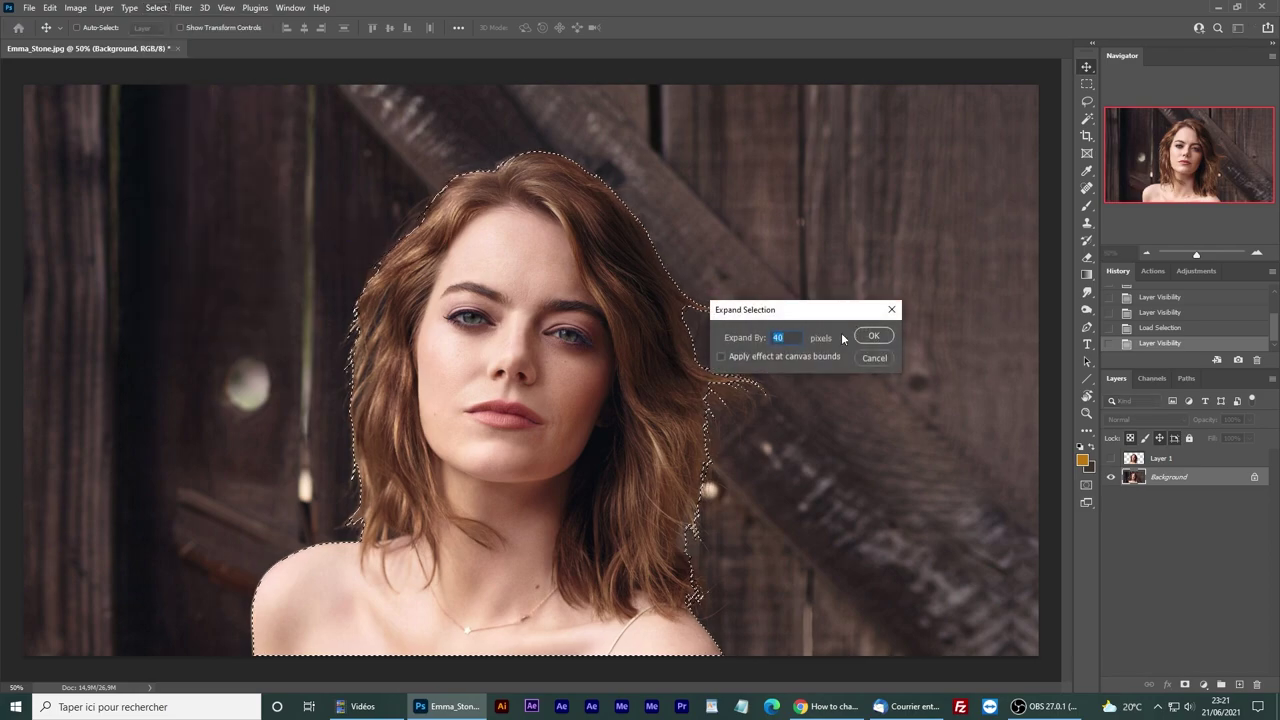
left_click(873, 336)
Add the flyaway hair strands at cheek height to the selection with the Lasso tool, leaving a margin around them
scroll(862, 360, "up", 3)
key("l")
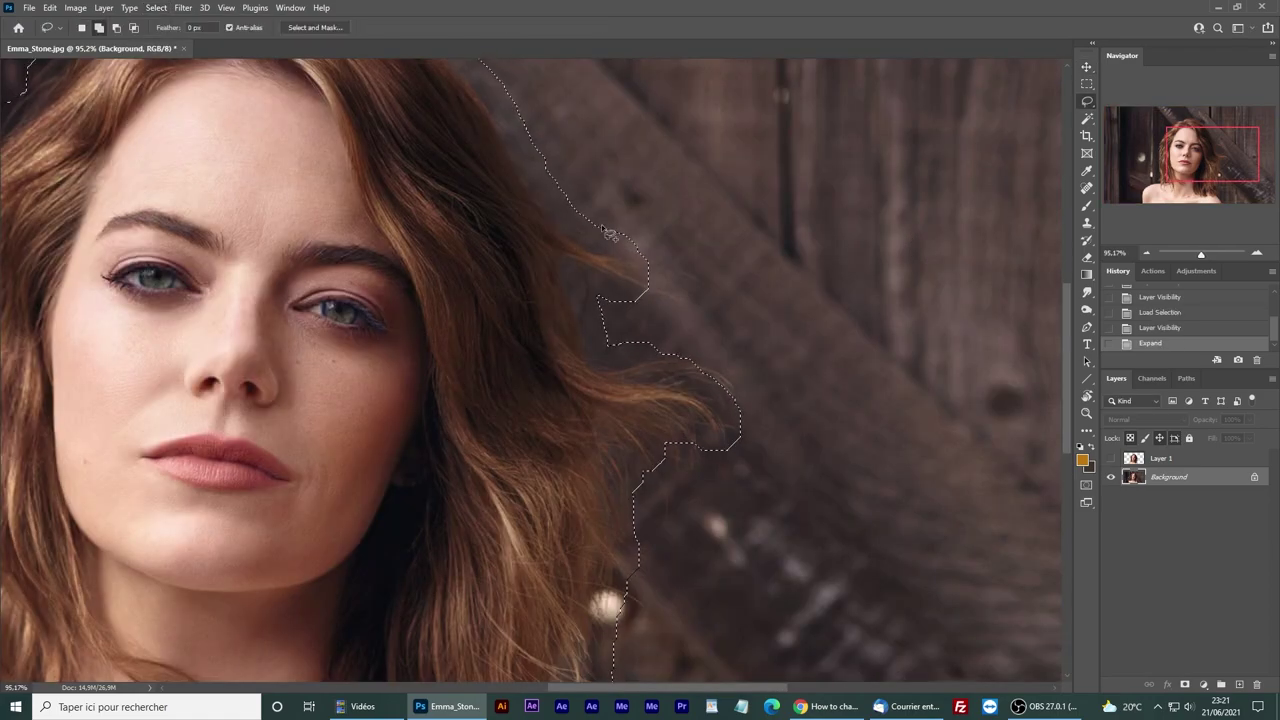
left_click_drag(605, 229, 733, 292)
left_click_drag(647, 353, 748, 361)
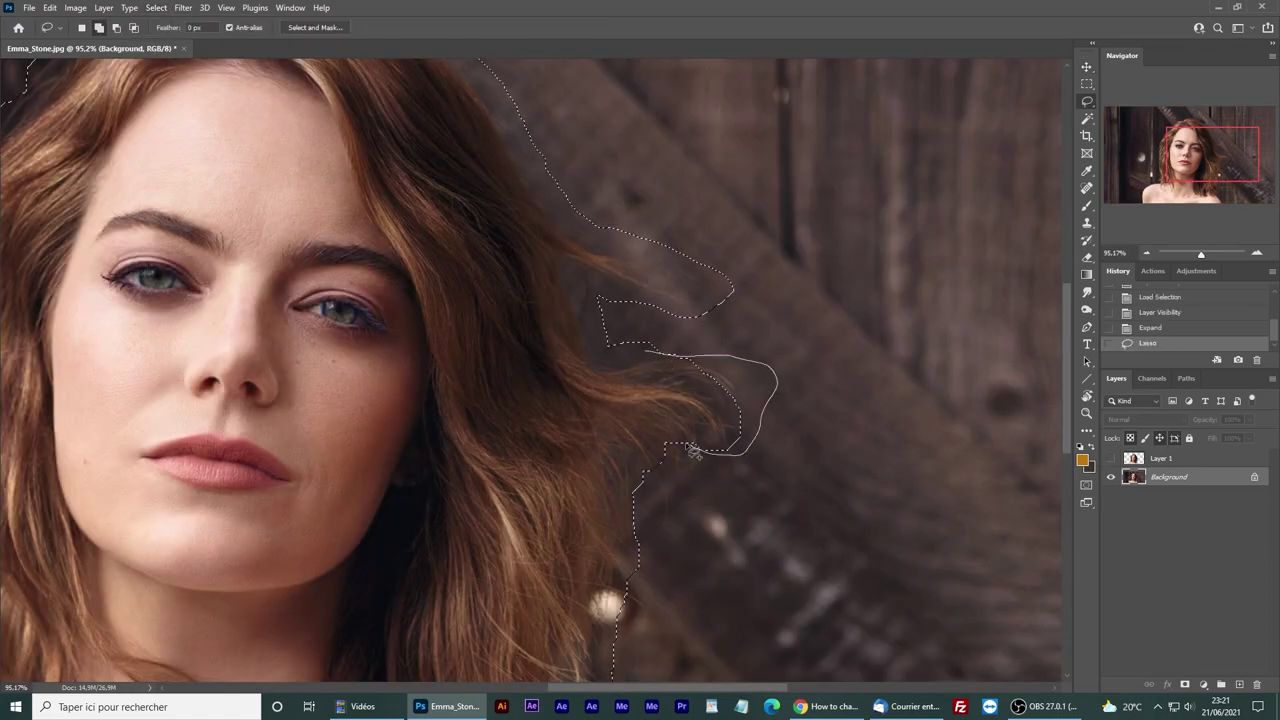
left_click_drag(687, 446, 682, 444)
mouse_move(666, 431)
left_mouse_down()
mouse_move(690, 534)
mouse_move(643, 540)
left_mouse_up()
Extend the Lasso selection around the stray hair ends above the shoulder and along the opposite side of the hair
left_click_drag(542, 603, 594, 217)
left_click_drag(635, 371, 793, 363)
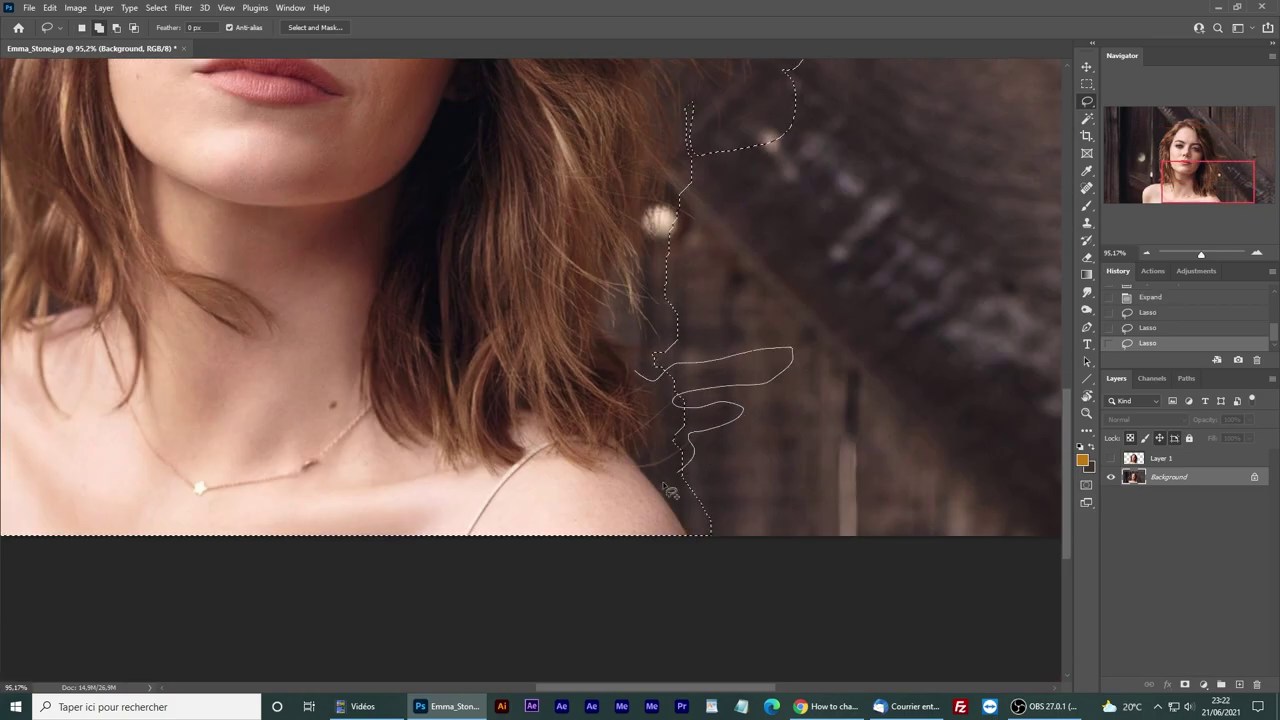
left_click_drag(663, 484, 663, 484)
key("ctrl+0")
scroll(240, 560, "up", 5)
left_click_drag(457, 365, 424, 428)
key("ctrl+0")
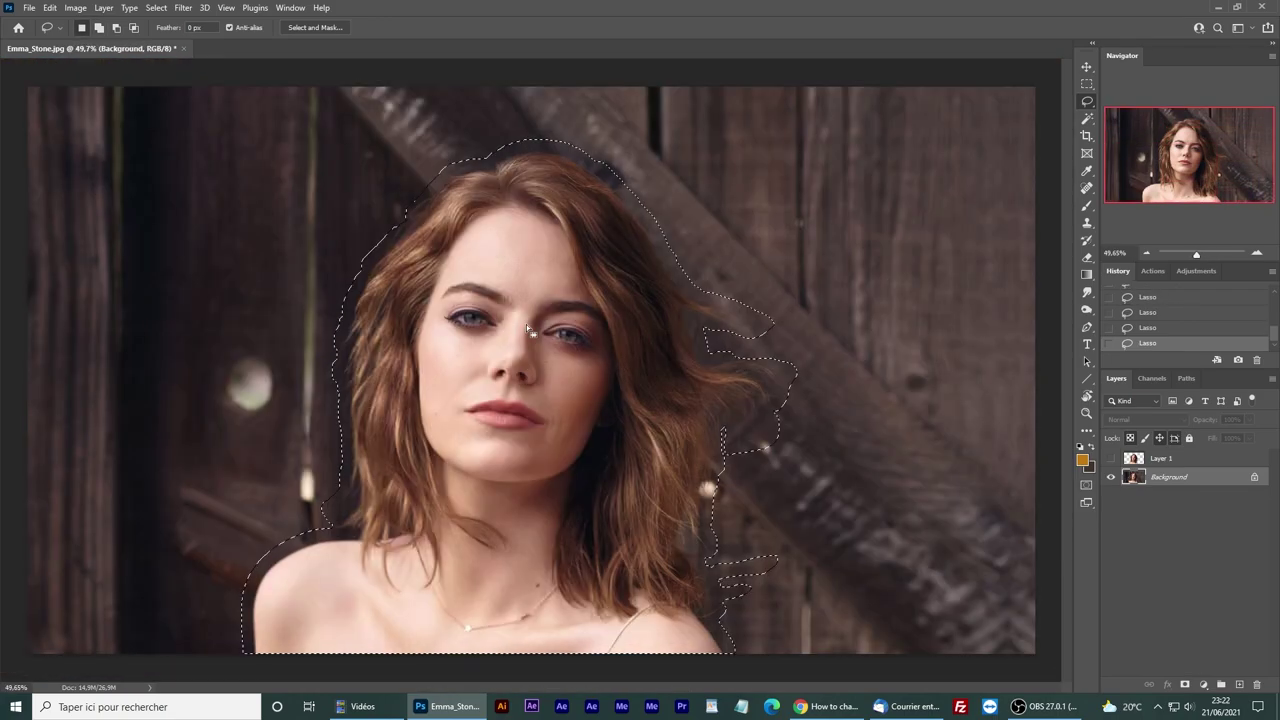
Fill the selected area of the Background layer with Content-Aware at 100% opacity, and deselect
left_click(49, 7)
left_click(76, 215)
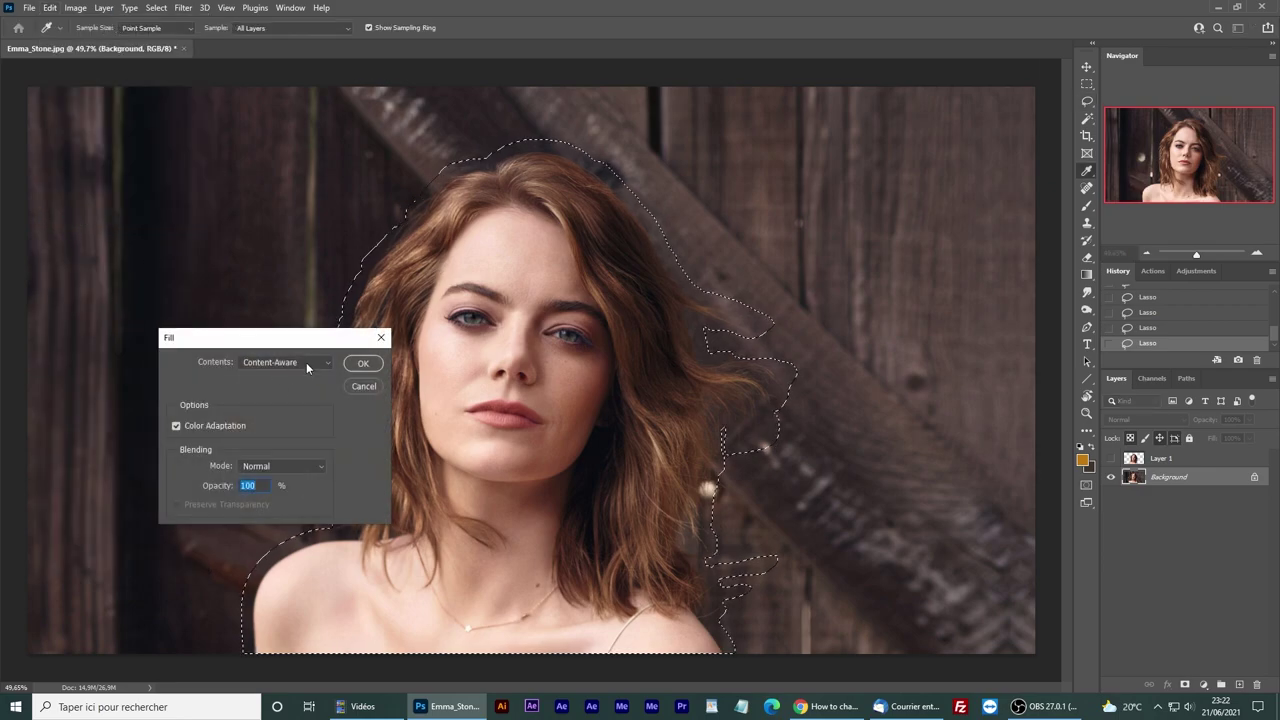
left_click(363, 364)
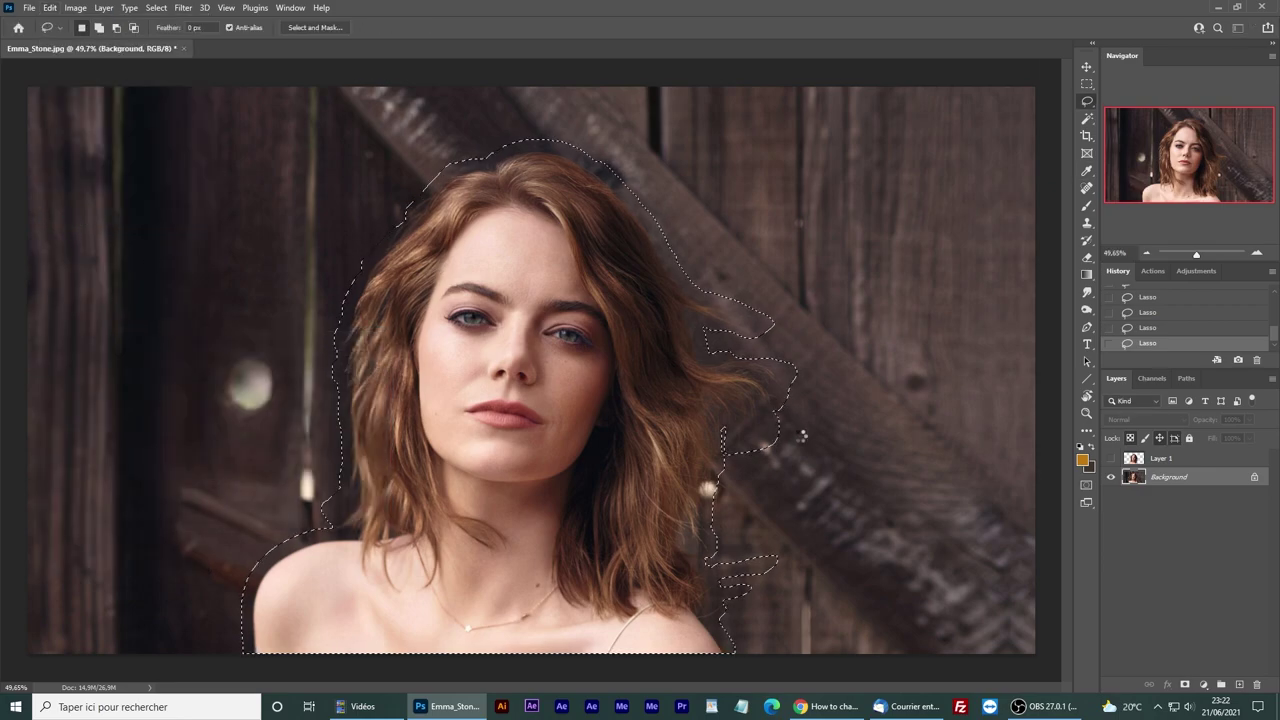
key("ctrl+d")
Rebuild the middle of the diagonal wooden beam's lower edge and its white streaks with the Clone Stamp tool
left_click(1087, 223)
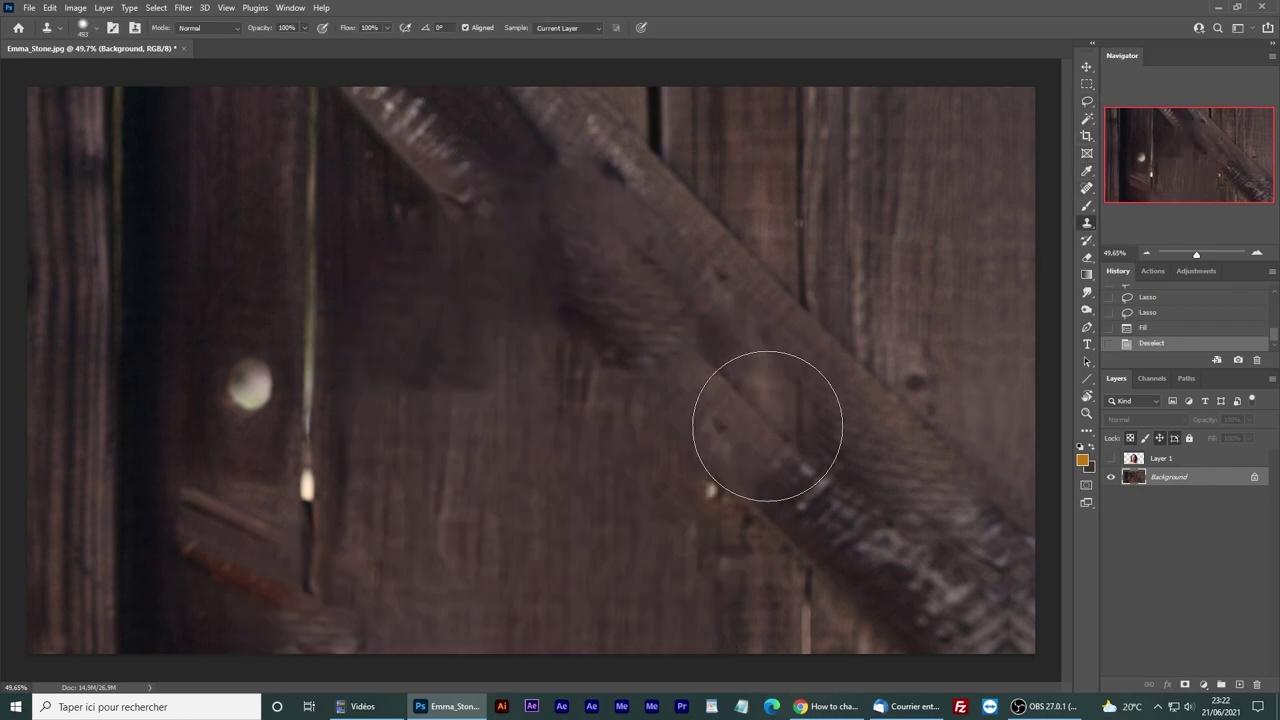
left_click_drag(787, 539, 728, 546)
left_click(791, 547, "alt")
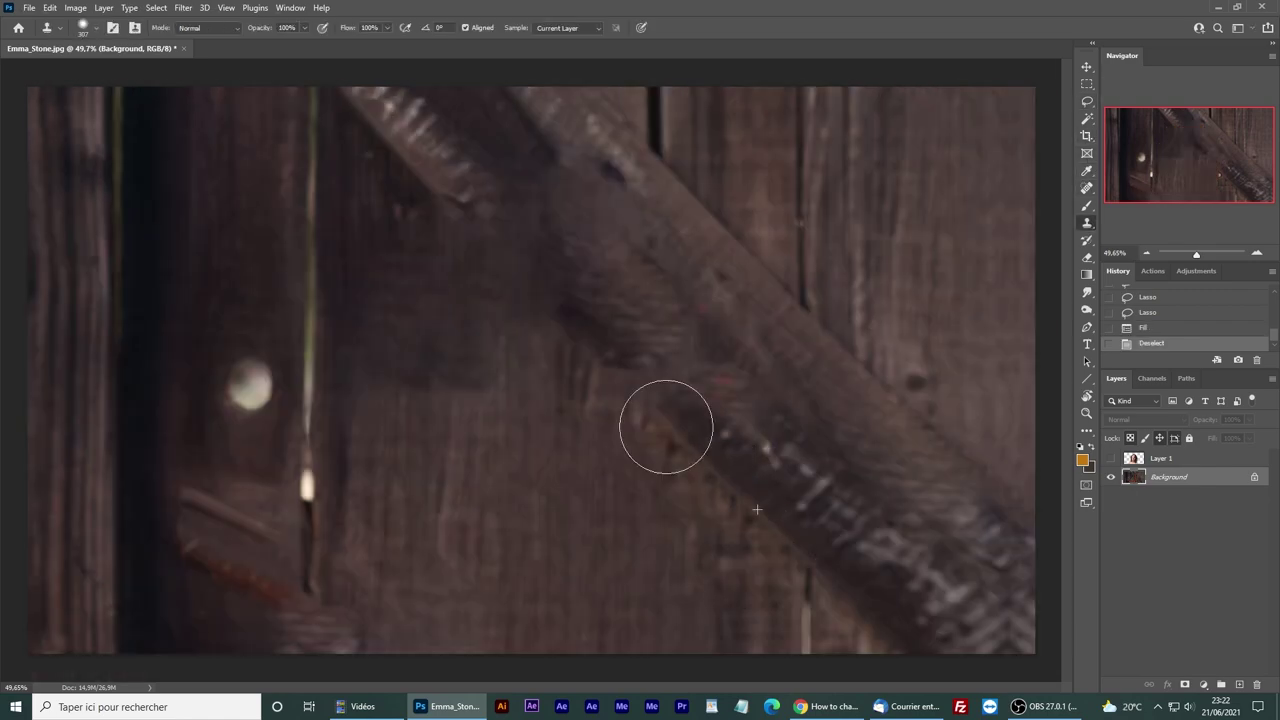
left_click(666, 428)
left_click(826, 489, "alt")
left_click_drag(712, 382, 672, 340)
Clone the upper part of the white-streaked beam downwards to continue it, and retouch the smudged planks below it
left_click(403, 159, "alt")
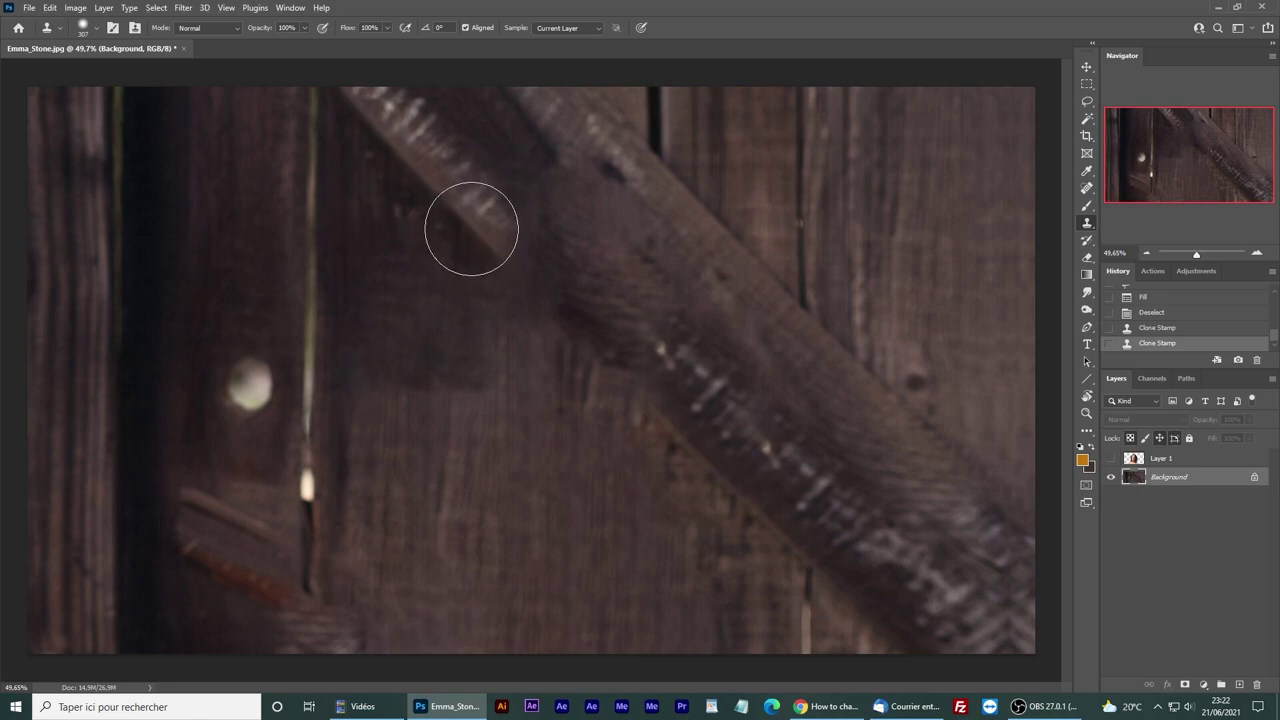
left_click_drag(470, 228, 546, 262)
scroll(446, 349, "down", 4)
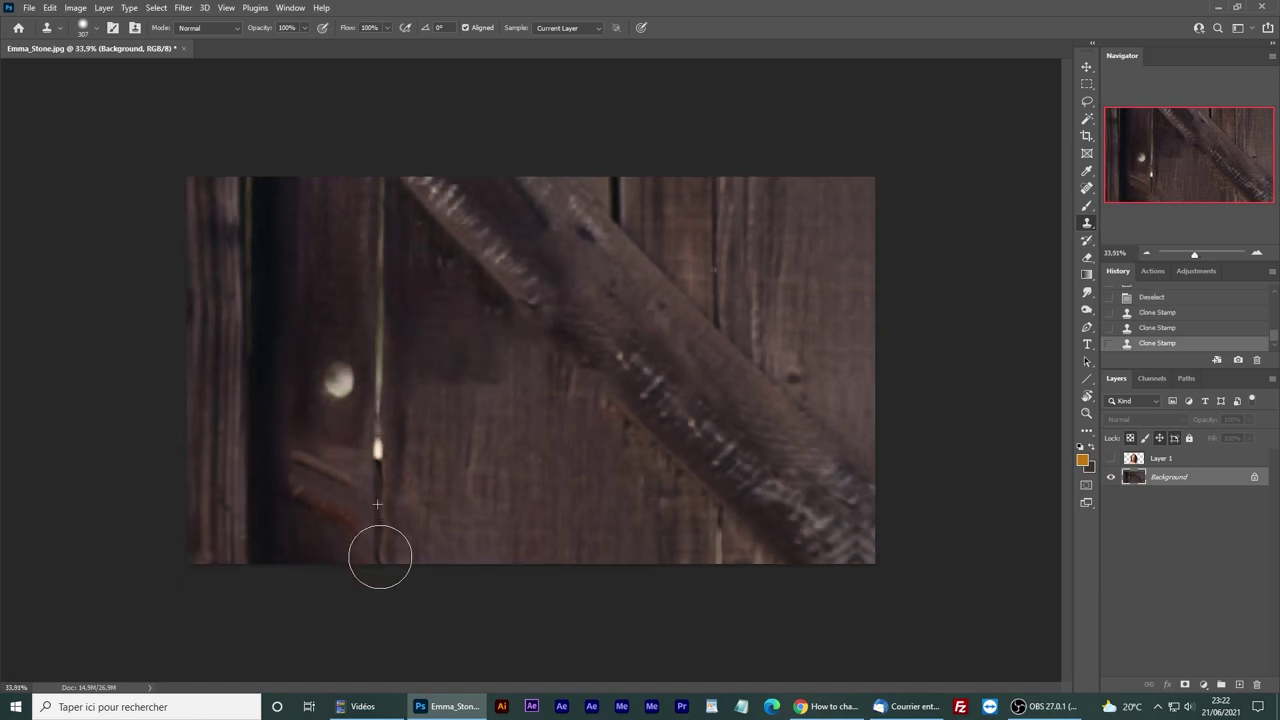
left_click_drag(440, 386, 470, 396)
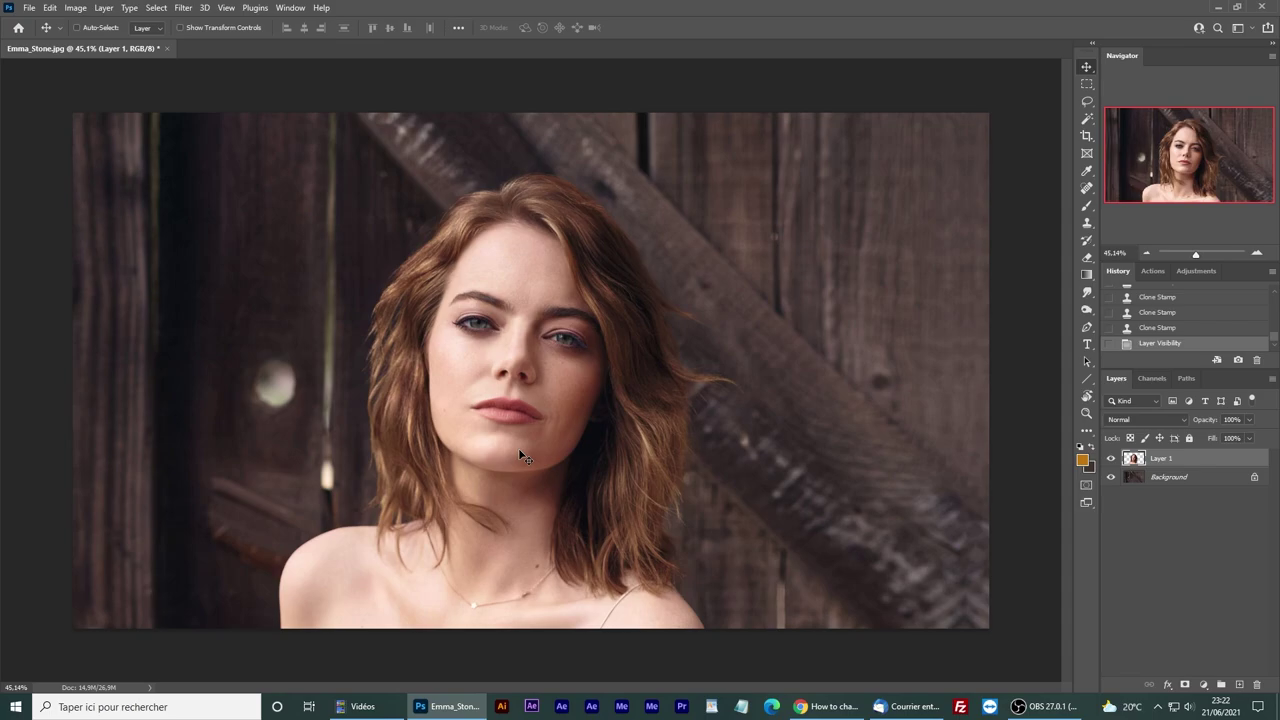
Try shifting the cut-out woman sideways over the retouched background, and undo the move
scroll(523, 450, "up", 1)
left_click_drag(527, 449, 412, 452)
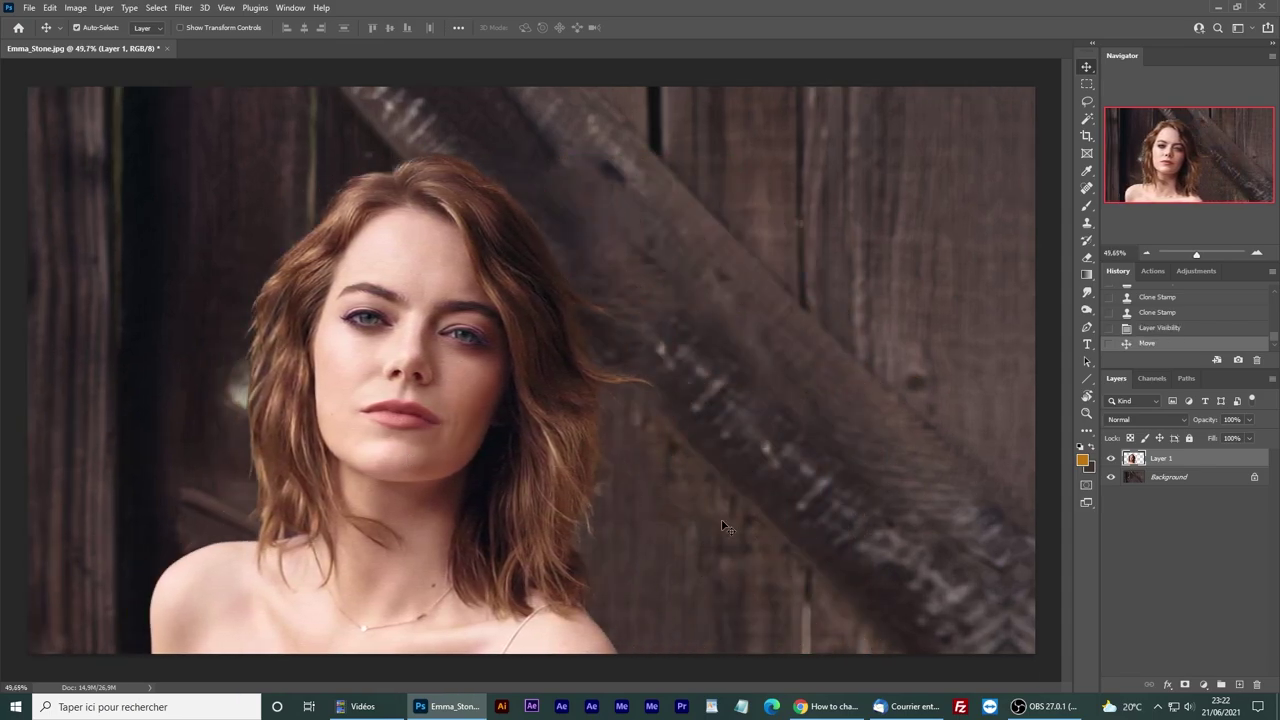
key("ctrl+z")
left_click(76, 27)
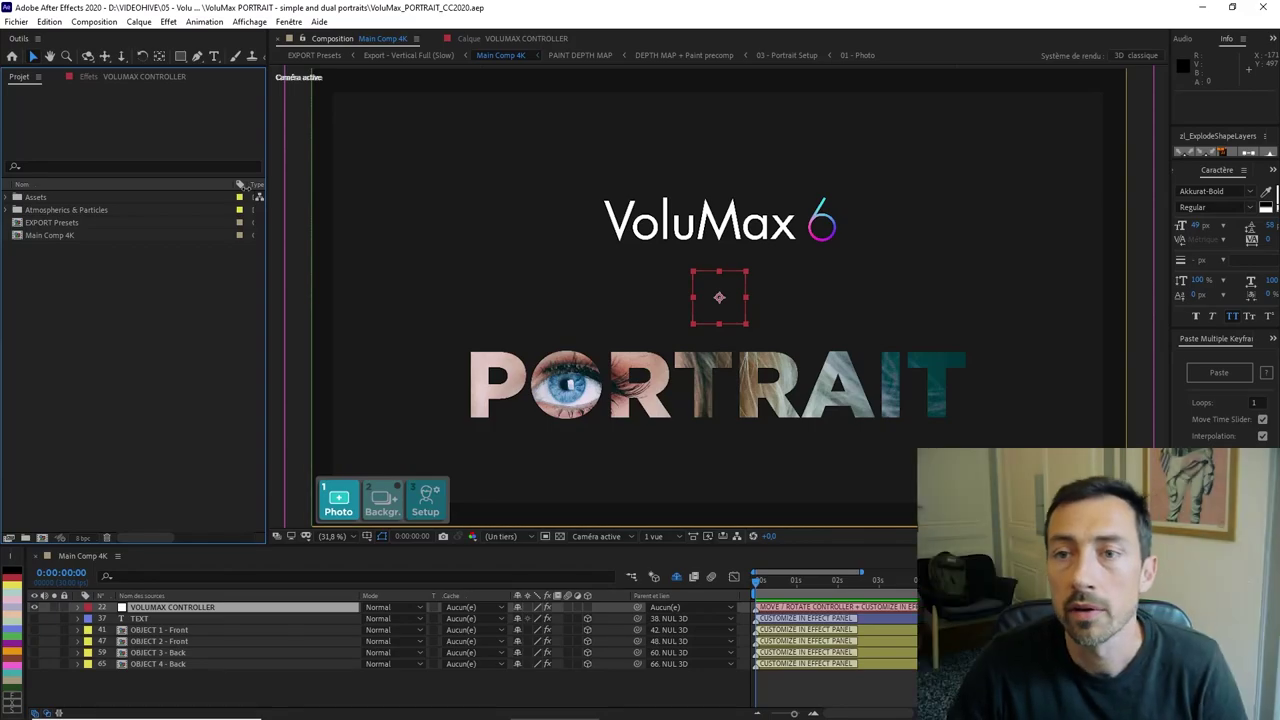
In After Effects, import the Emma layer of Emma_Stone.psd as footage (Métrage), keeping the document size
double_click(104, 284)
left_click(988, 410)
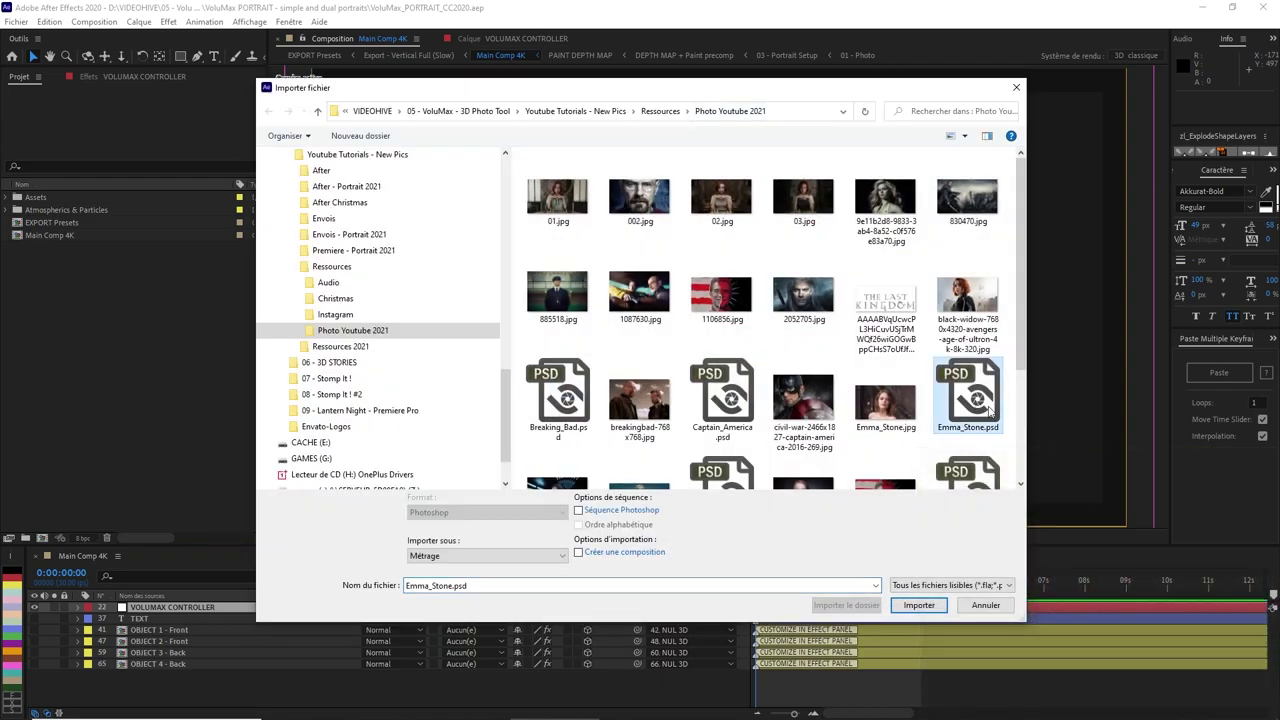
double_click(978, 405)
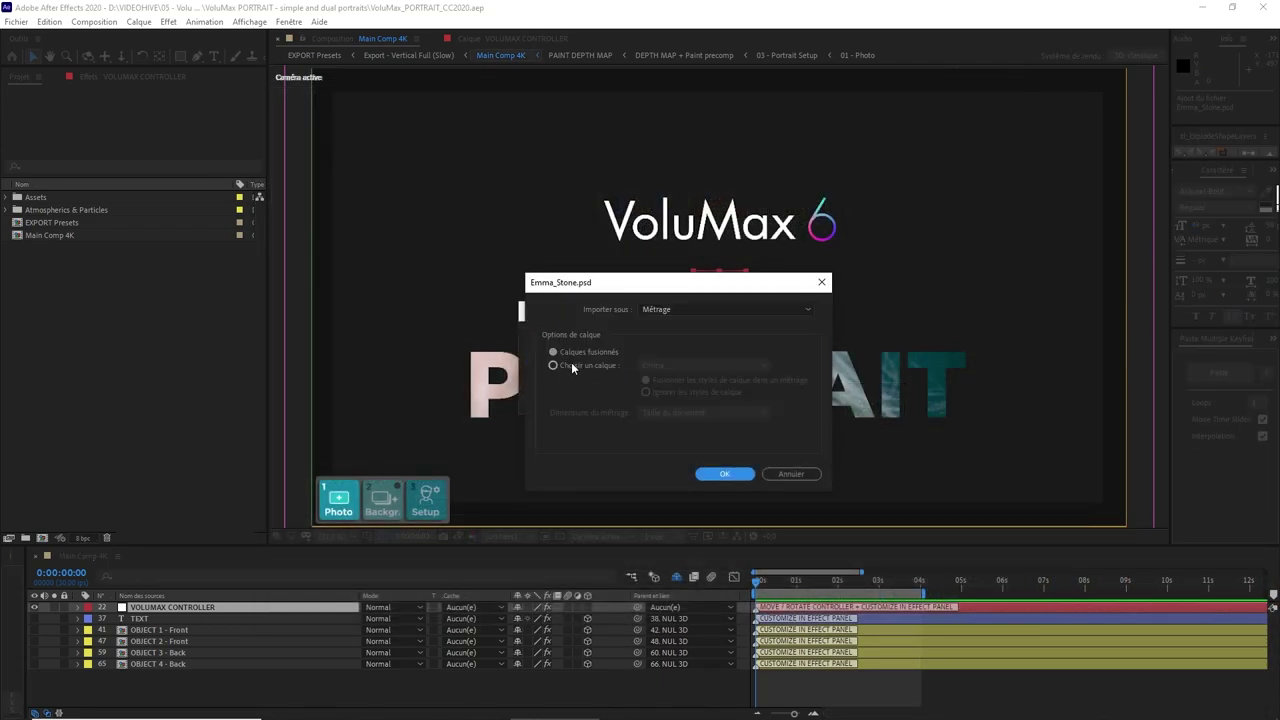
left_click(572, 366)
left_click(700, 309)
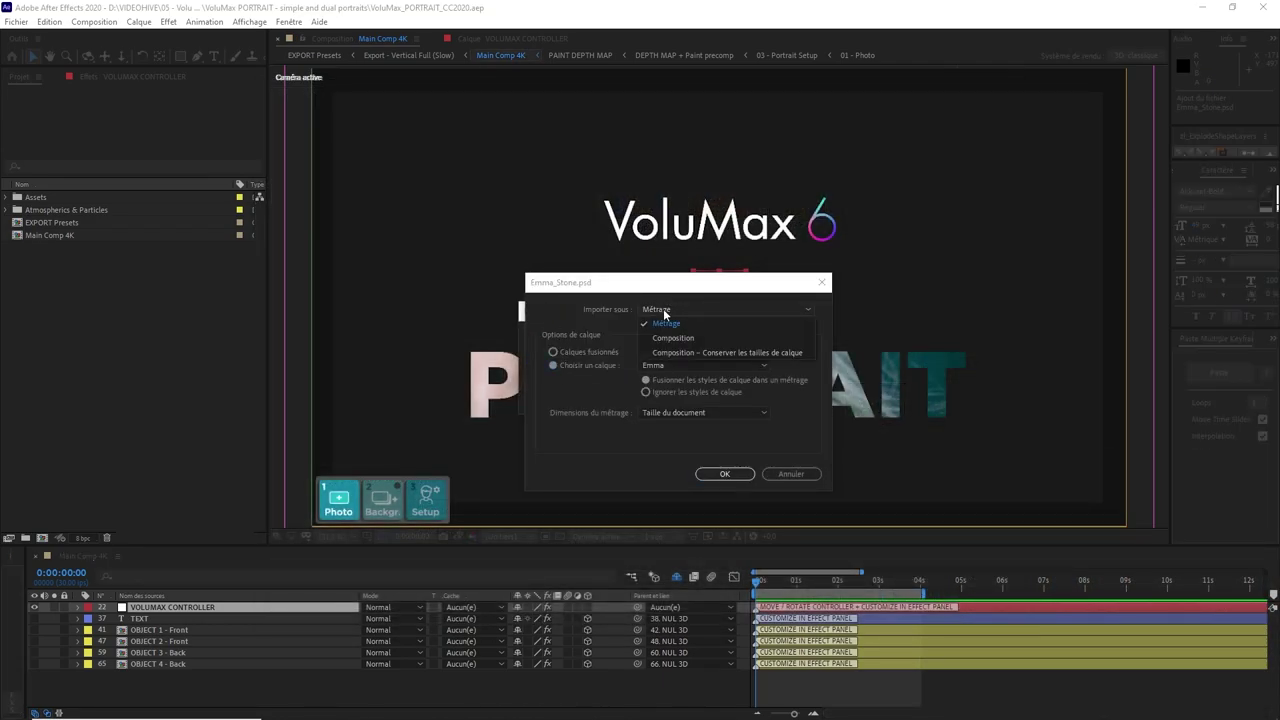
left_click(702, 365)
left_click(668, 380)
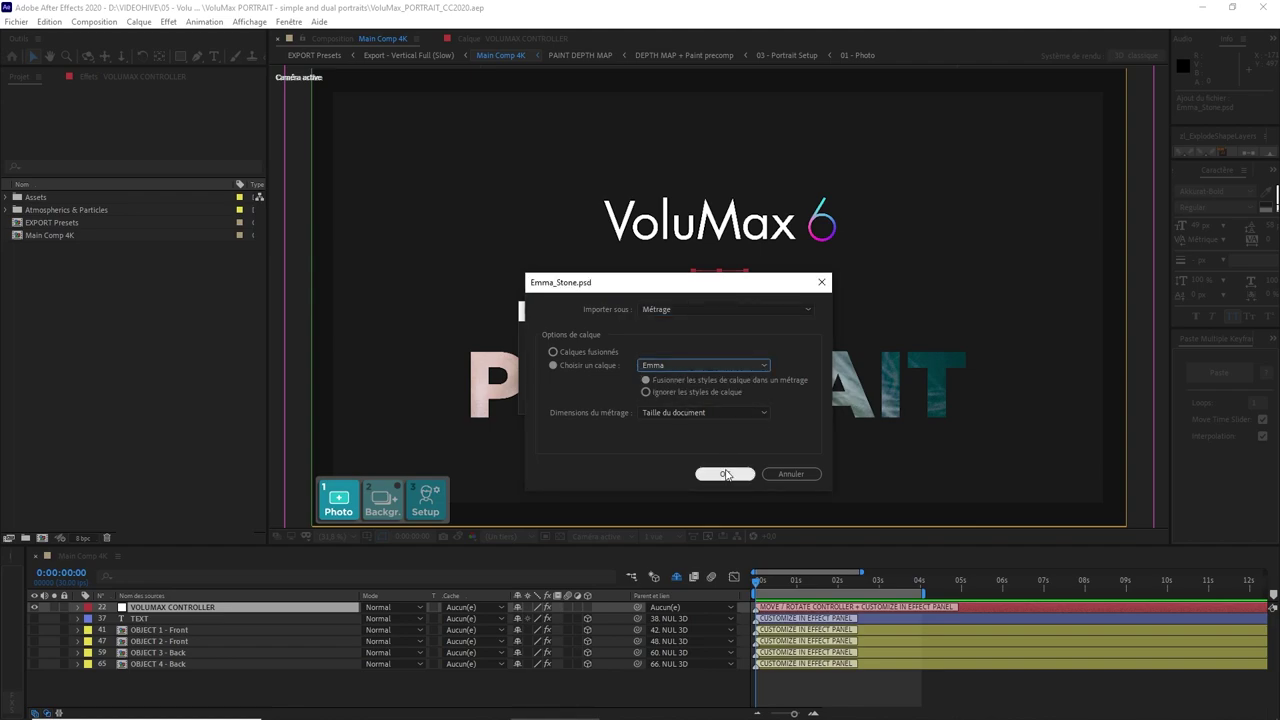
left_click(726, 474)
Import Emma_Stone.psd again as footage, choosing only its Background layer
double_click(85, 323)
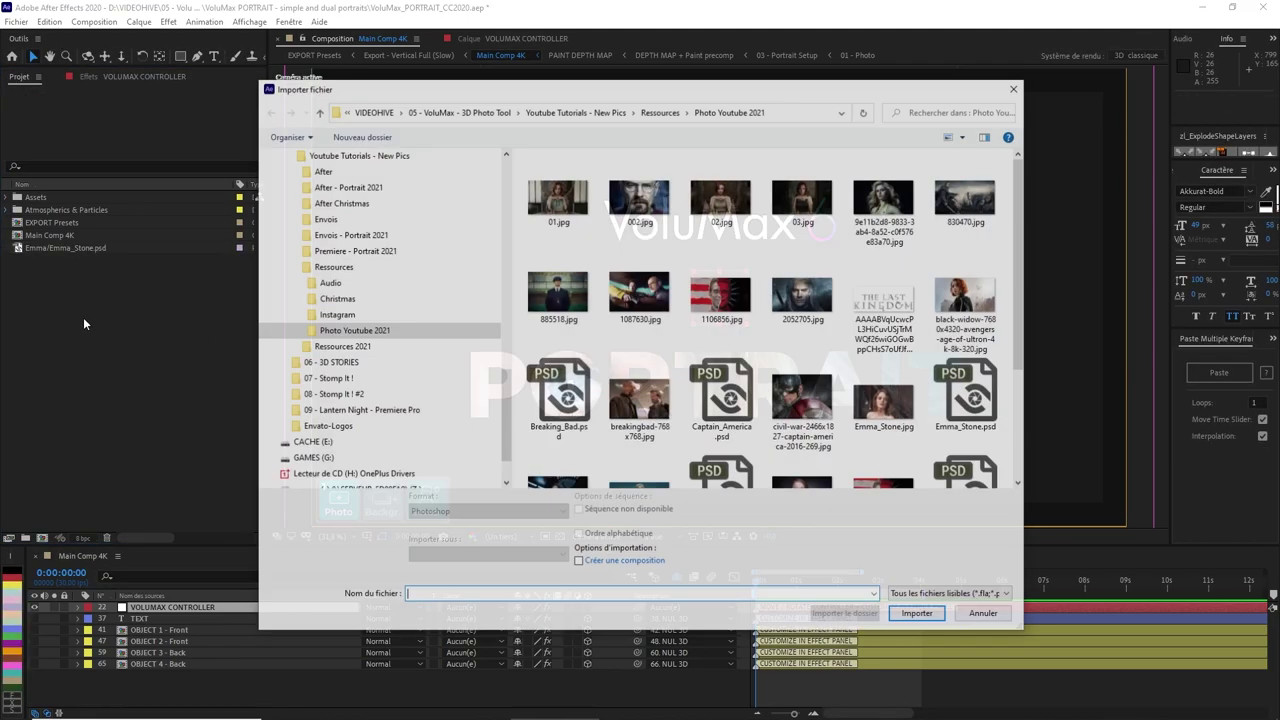
double_click(965, 395)
left_click(577, 366)
left_click(703, 365)
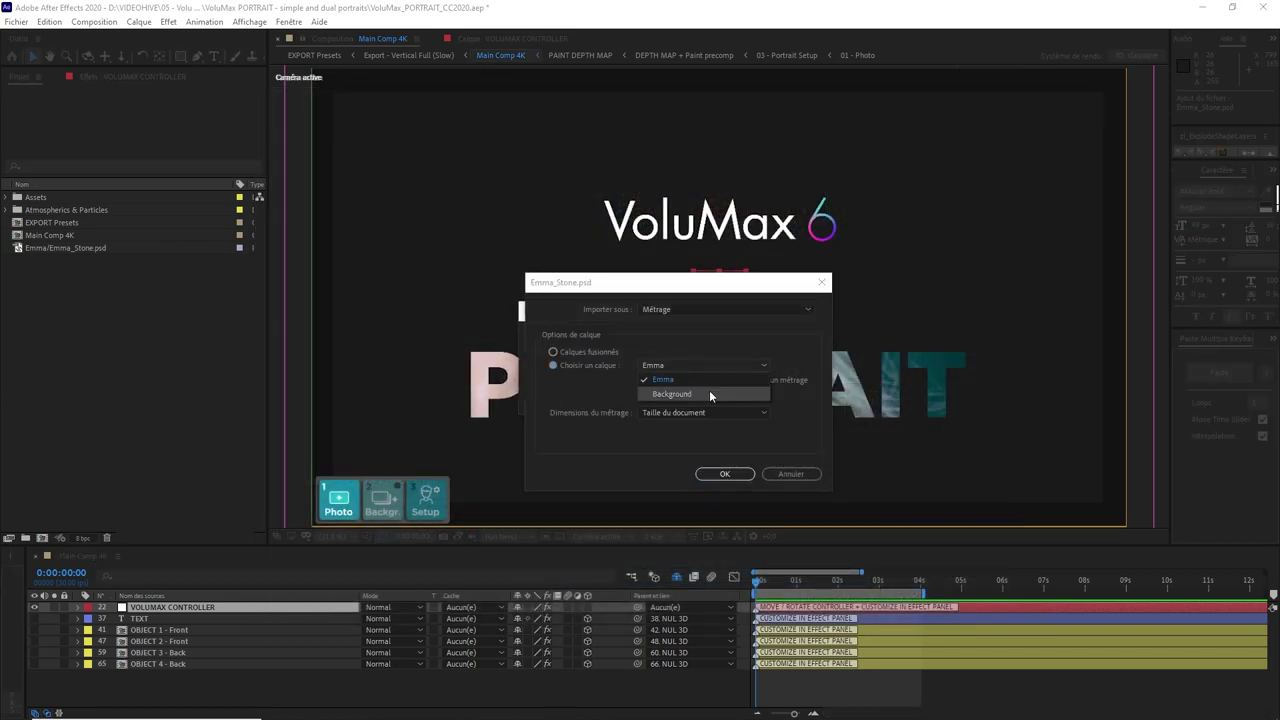
left_click(709, 394)
left_click(722, 474)
Preview the two imported Emma_Stone.psd layers in the project, and open the 01 - Photo composition
left_click(45, 280)
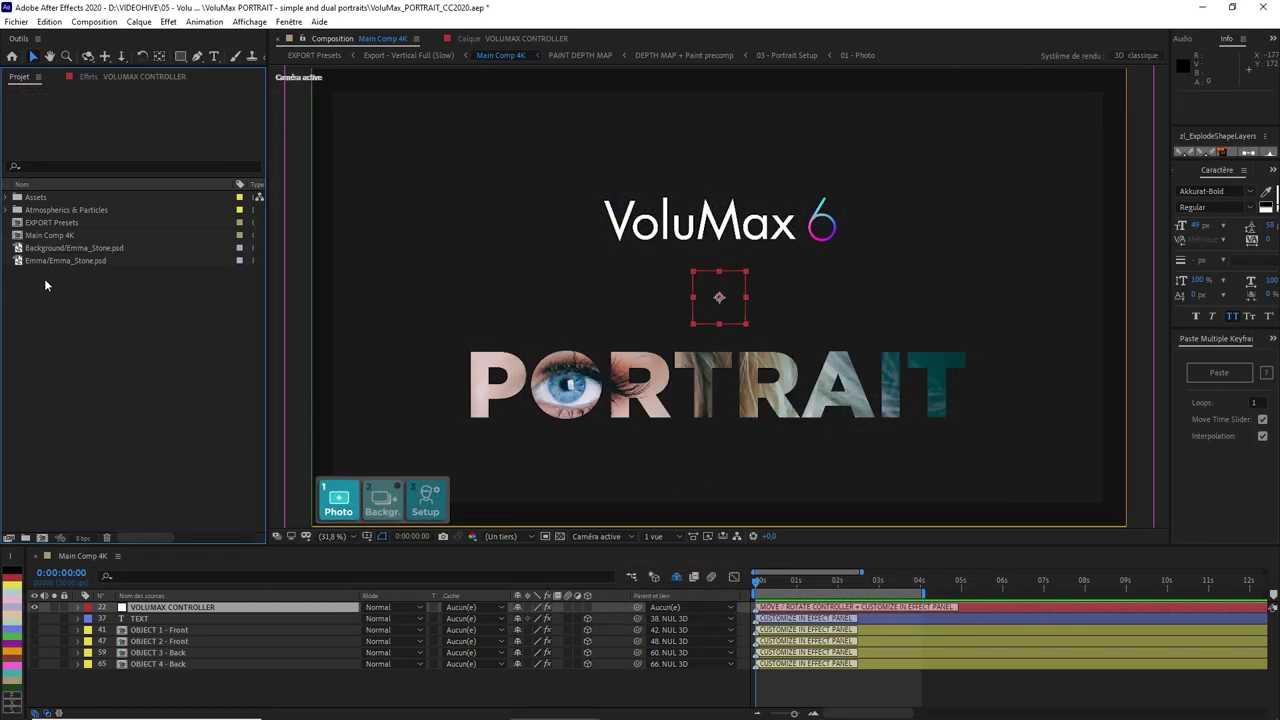
left_click(49, 250)
left_click(48, 261)
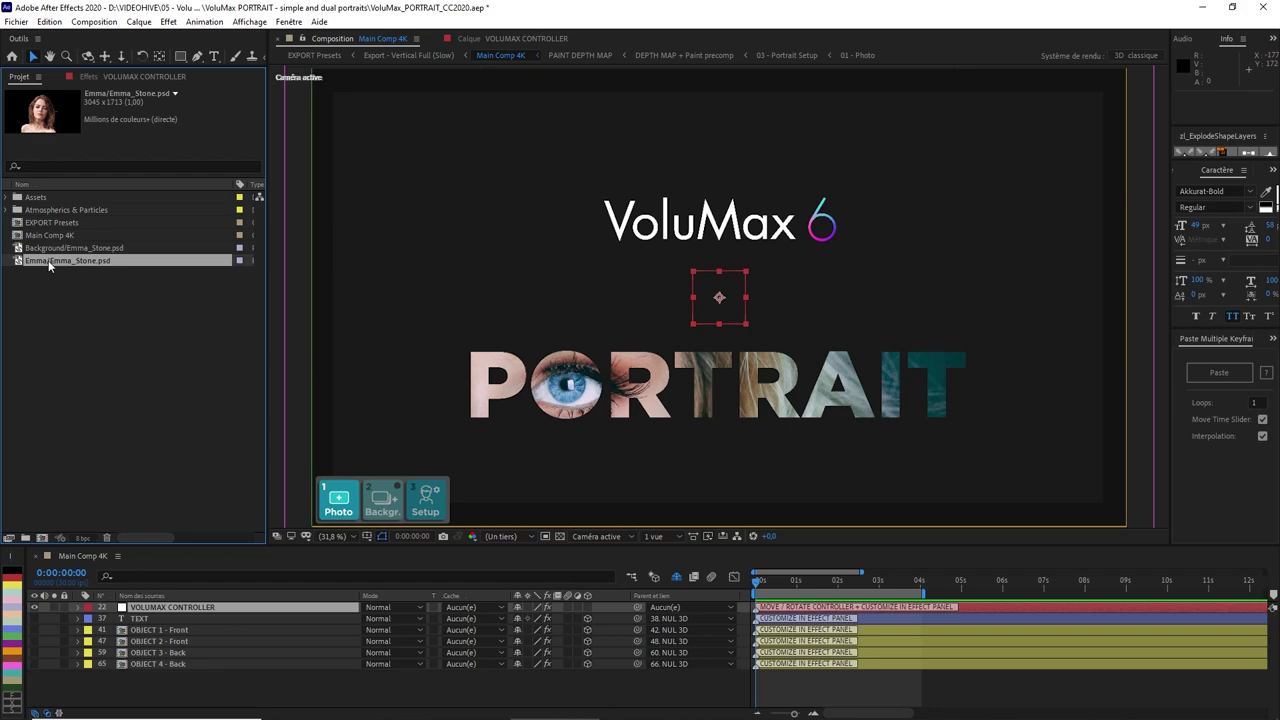
left_click(120, 467)
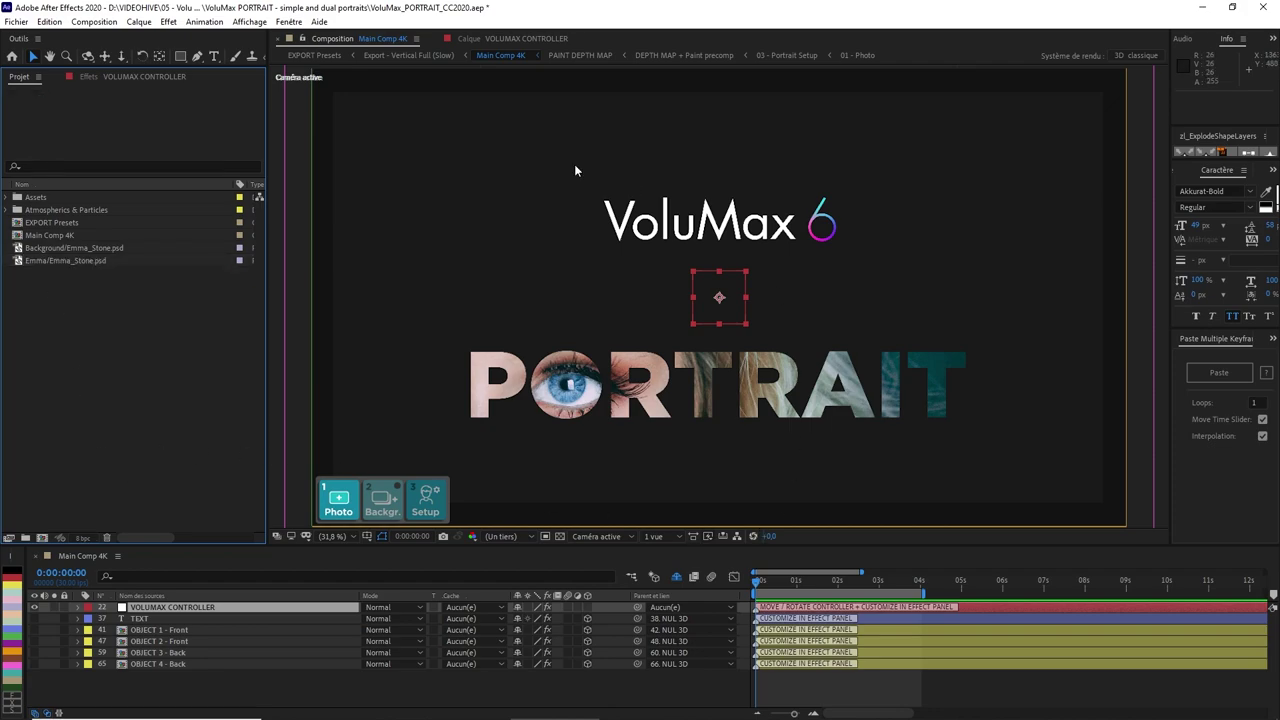
left_click(340, 505)
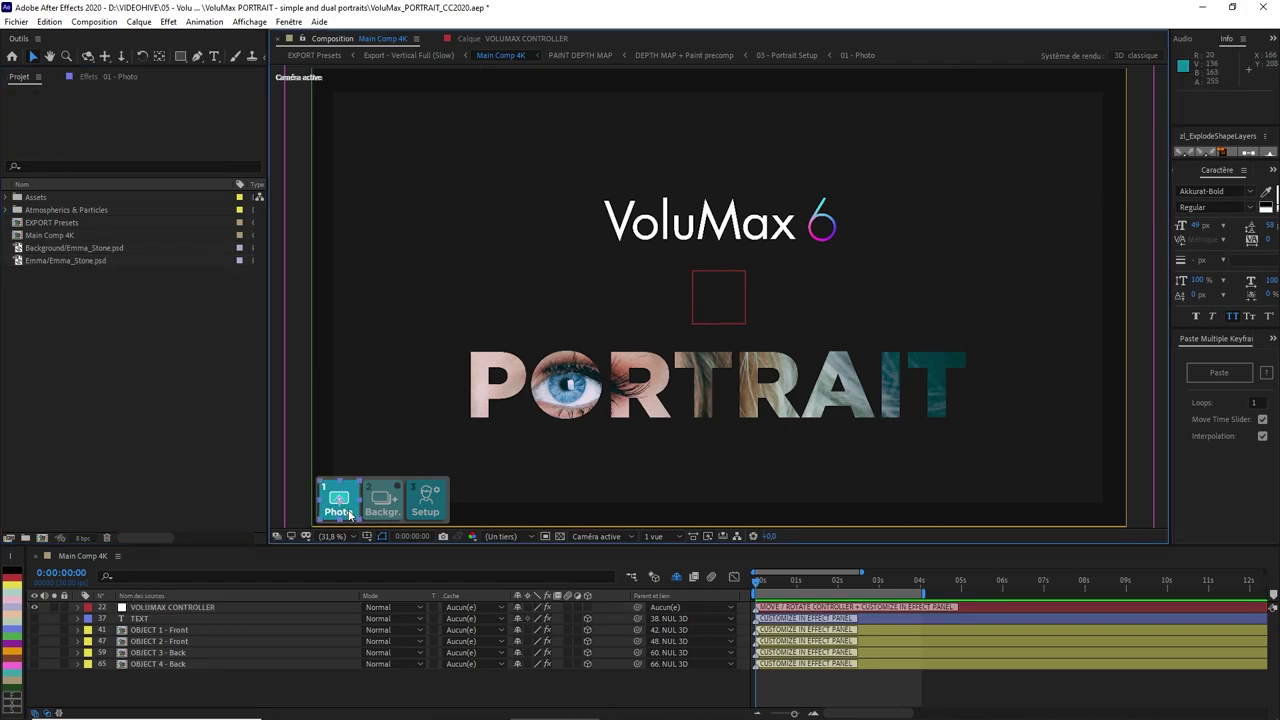
left_click(354, 499)
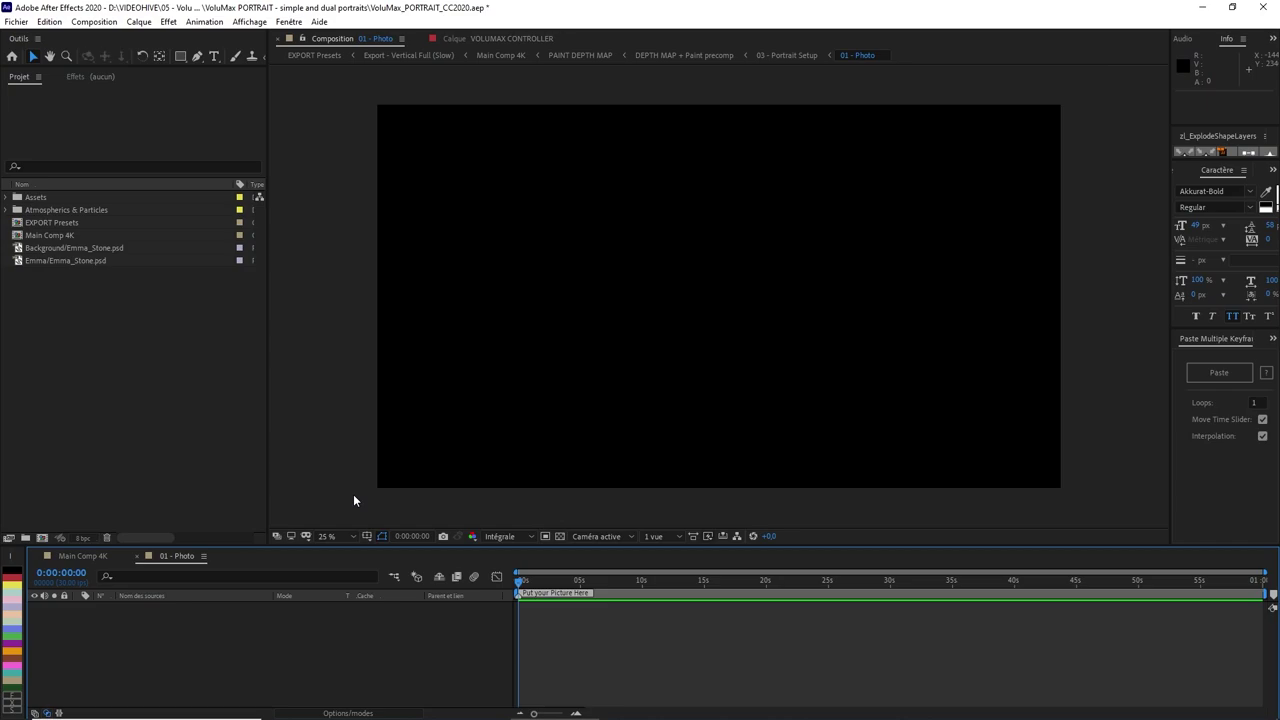
Add Emma/Emma_Stone.psd to the 01 - Photo composition, scale it to 135% to fill the frame, and close the composition
left_click(55, 260)
left_click_drag(43, 259, 244, 626)
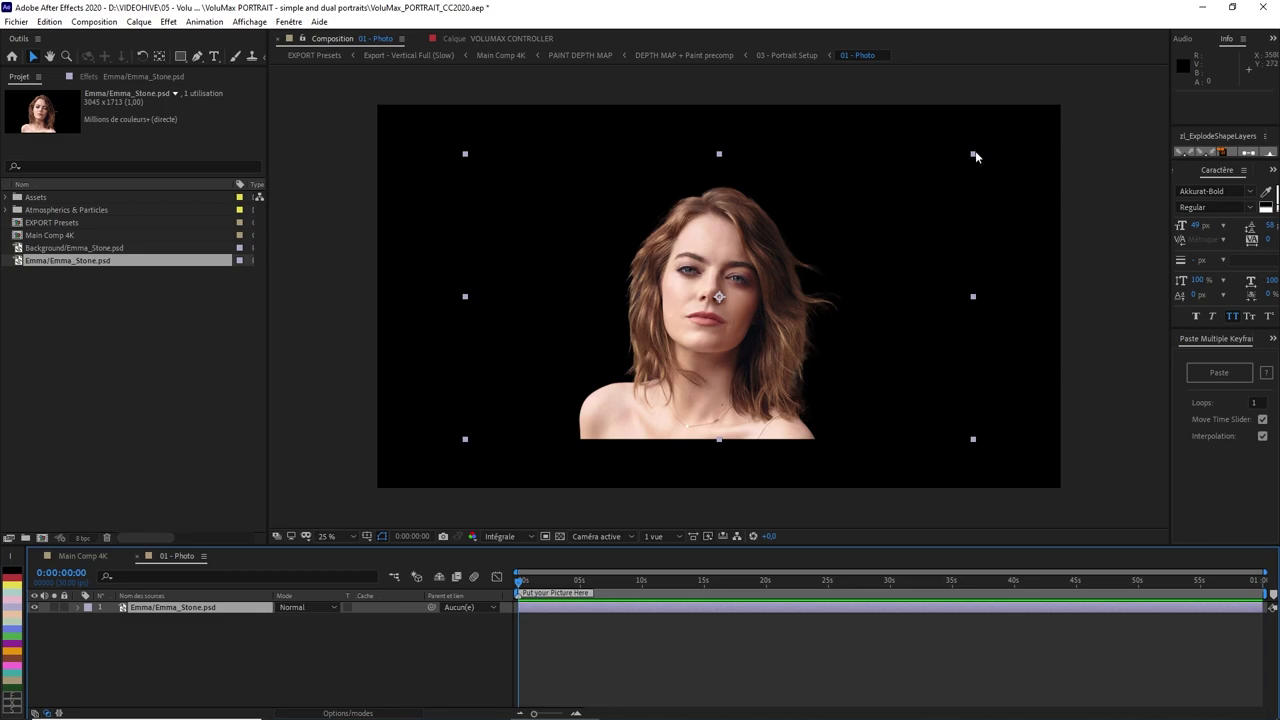
left_click_drag(975, 156, 1061, 103)
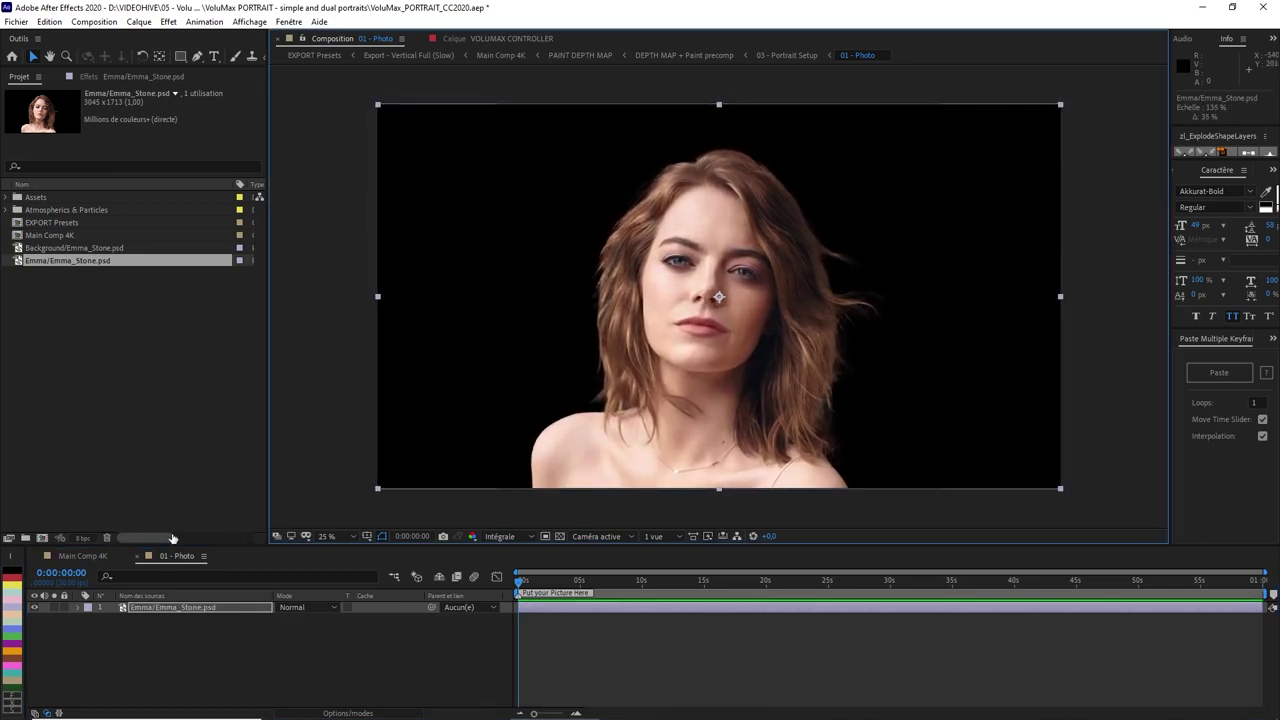
left_click(136, 557)
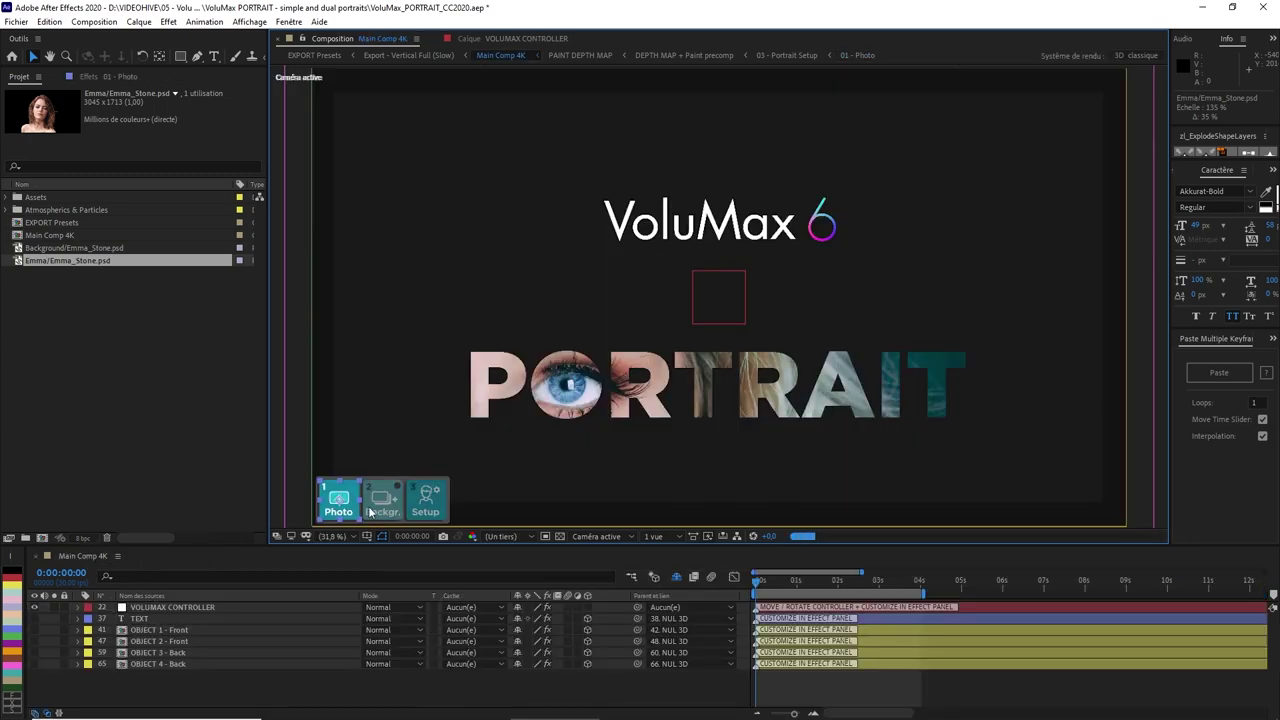
Place Background/Emma_Stone.psd in the 02 - Background (optional) composition, scale it to 135% to fill the frame, and return to Main Comp 4K
left_click(435, 497)
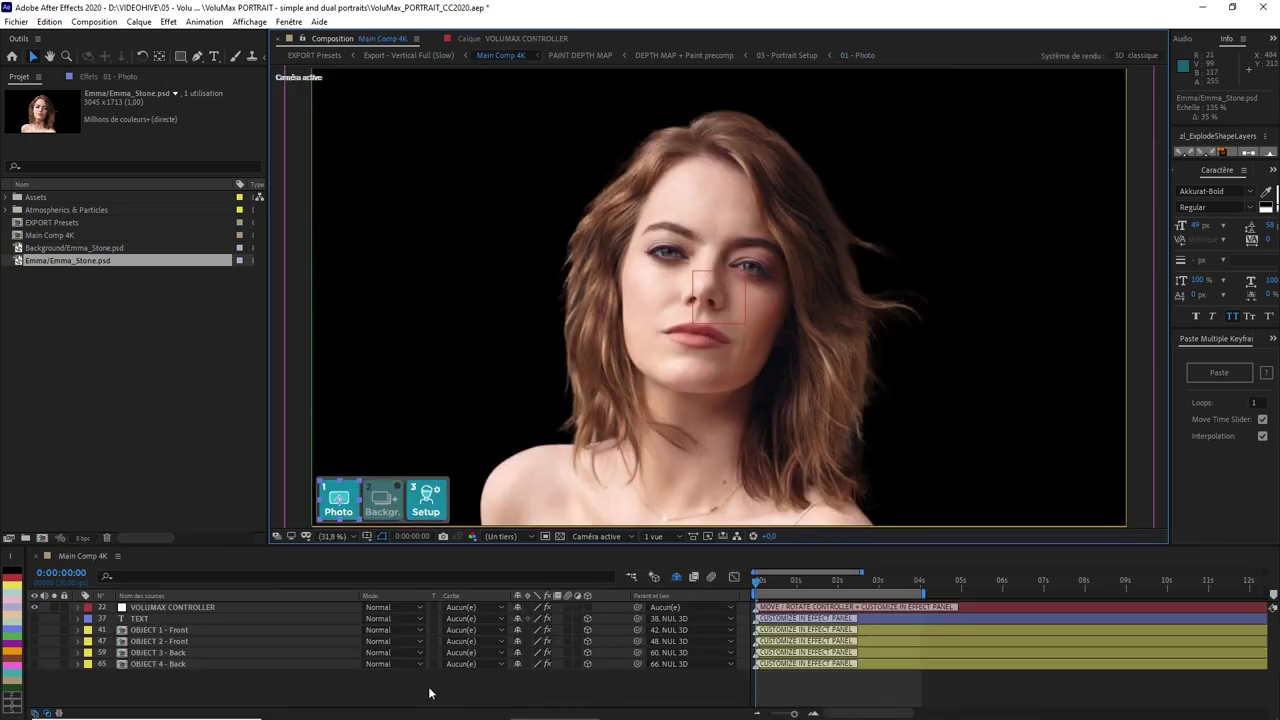
left_click(381, 496)
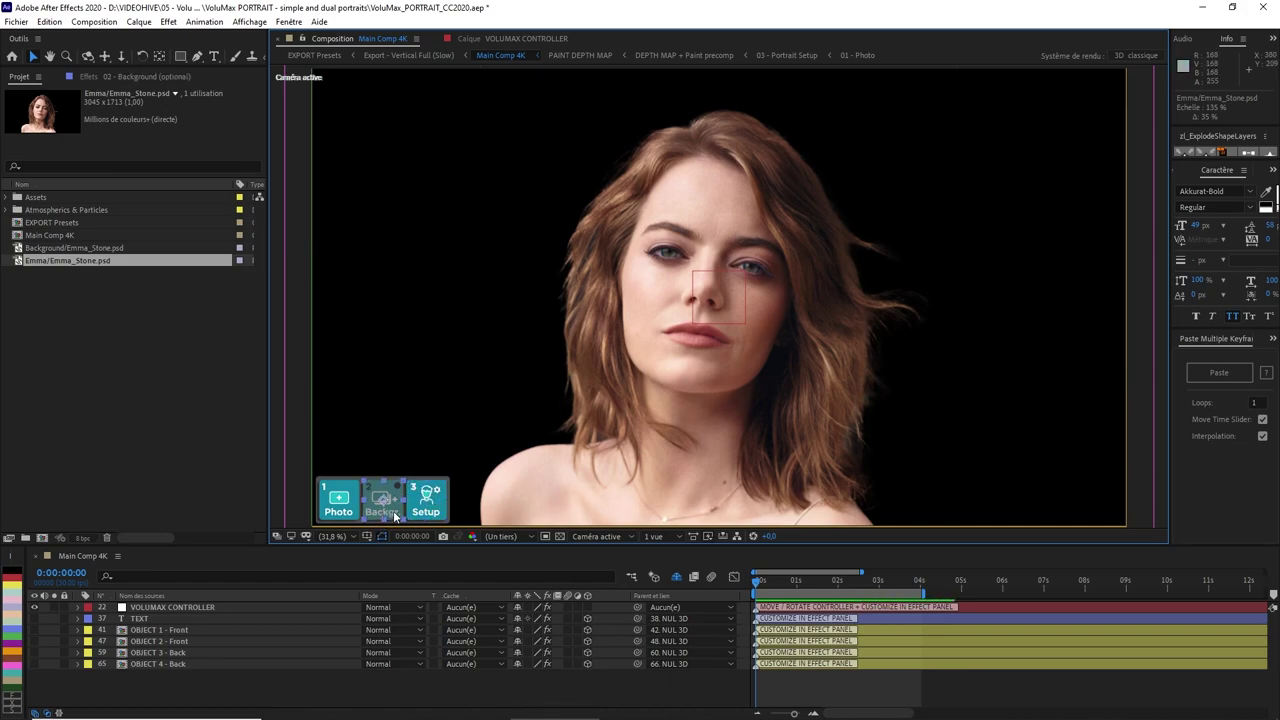
double_click(392, 511)
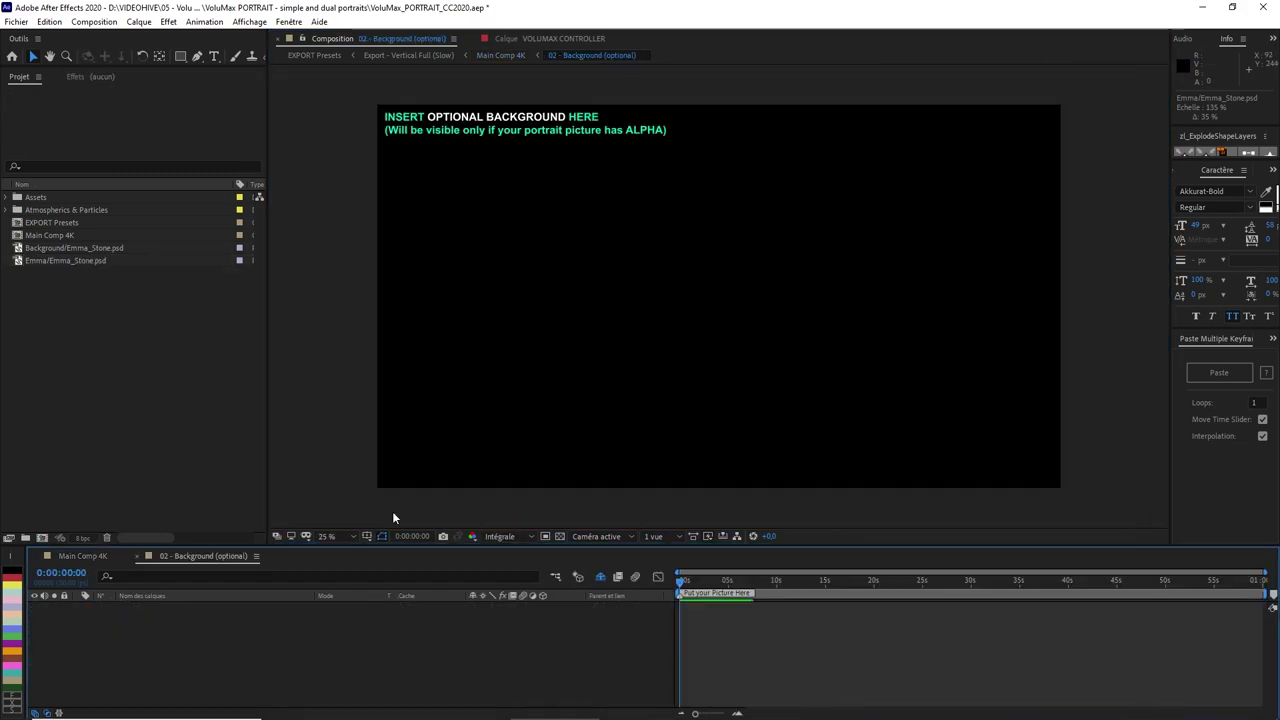
left_click(39, 329)
left_click(55, 248)
left_click_drag(88, 258, 206, 683)
left_click_drag(974, 439, 1063, 518)
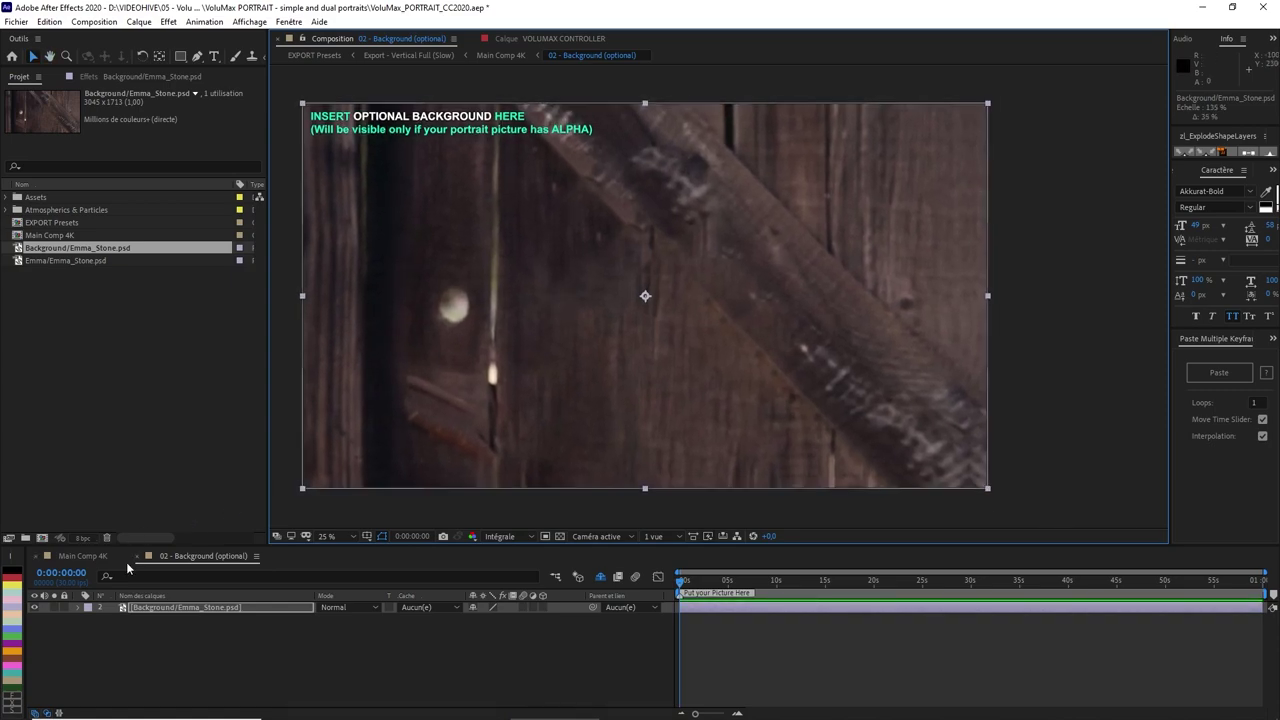
left_click(137, 556)
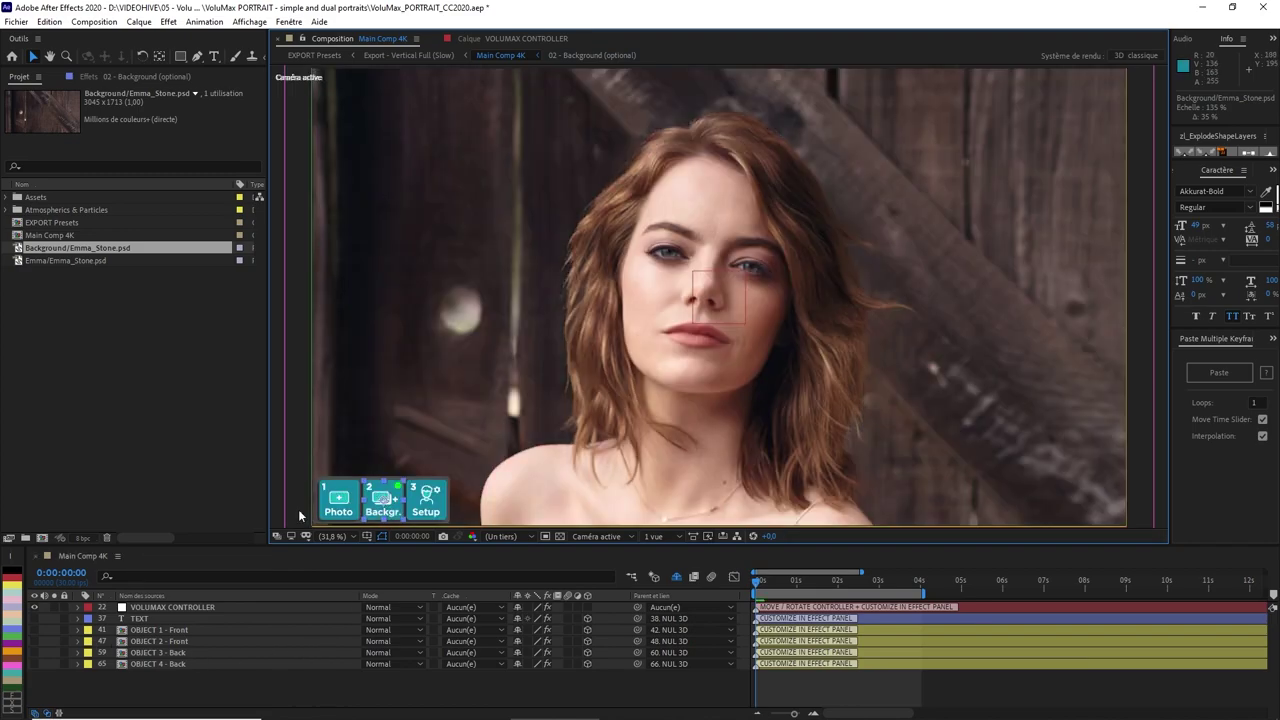
Open the 03 - Portrait Setup composition and go through its layers SMART OBJECT 1 to SMART OBJECT 5
left_click(432, 503)
double_click(417, 507)
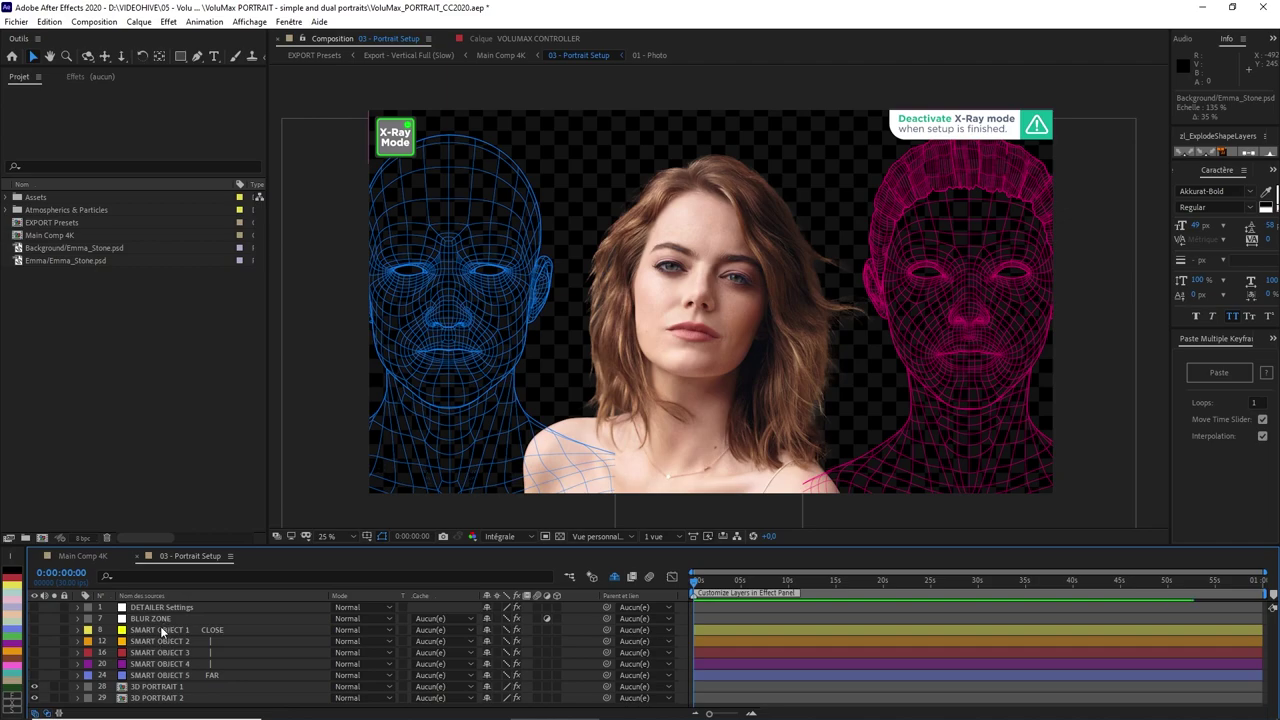
left_click(163, 630)
left_click(165, 641)
left_click(165, 652)
left_click(165, 664)
left_click(165, 675)
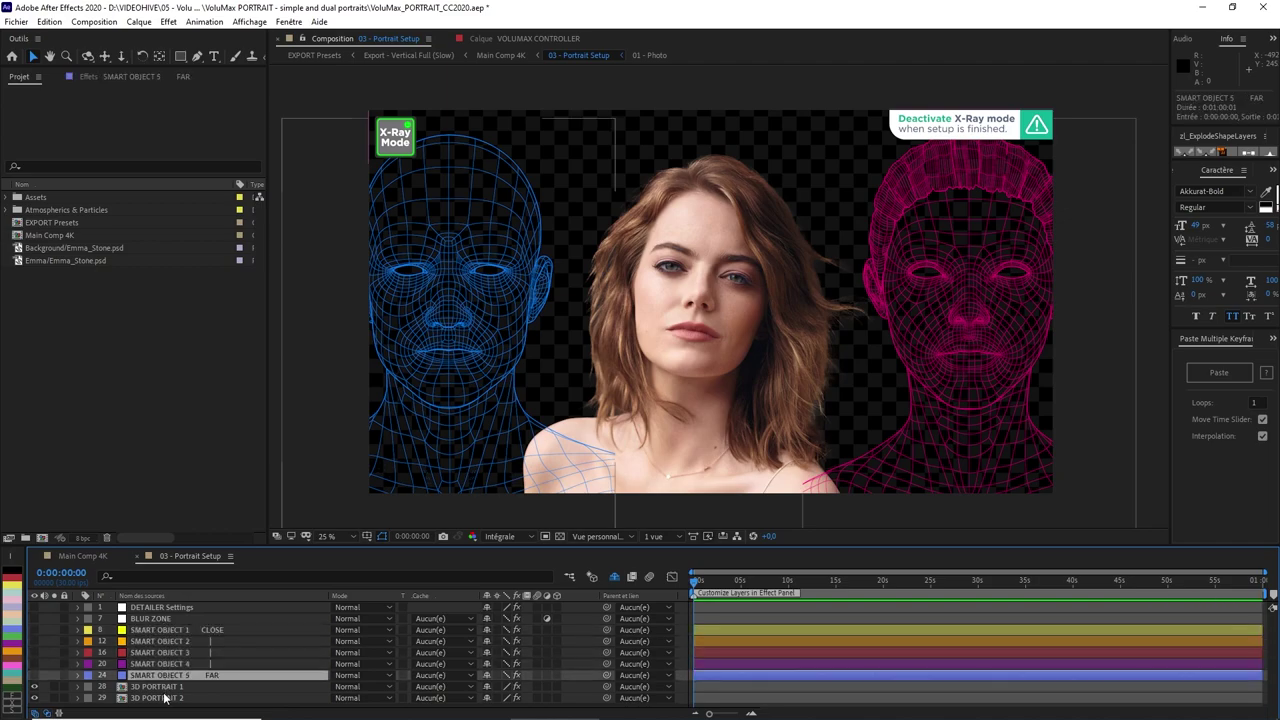
Check the visibility of the two 3D portrait meshes, keeping 3D PORTRAIT 1 shown and hiding 3D PORTRAIT 2
left_click(152, 687)
left_click(35, 688)
left_click(35, 688)
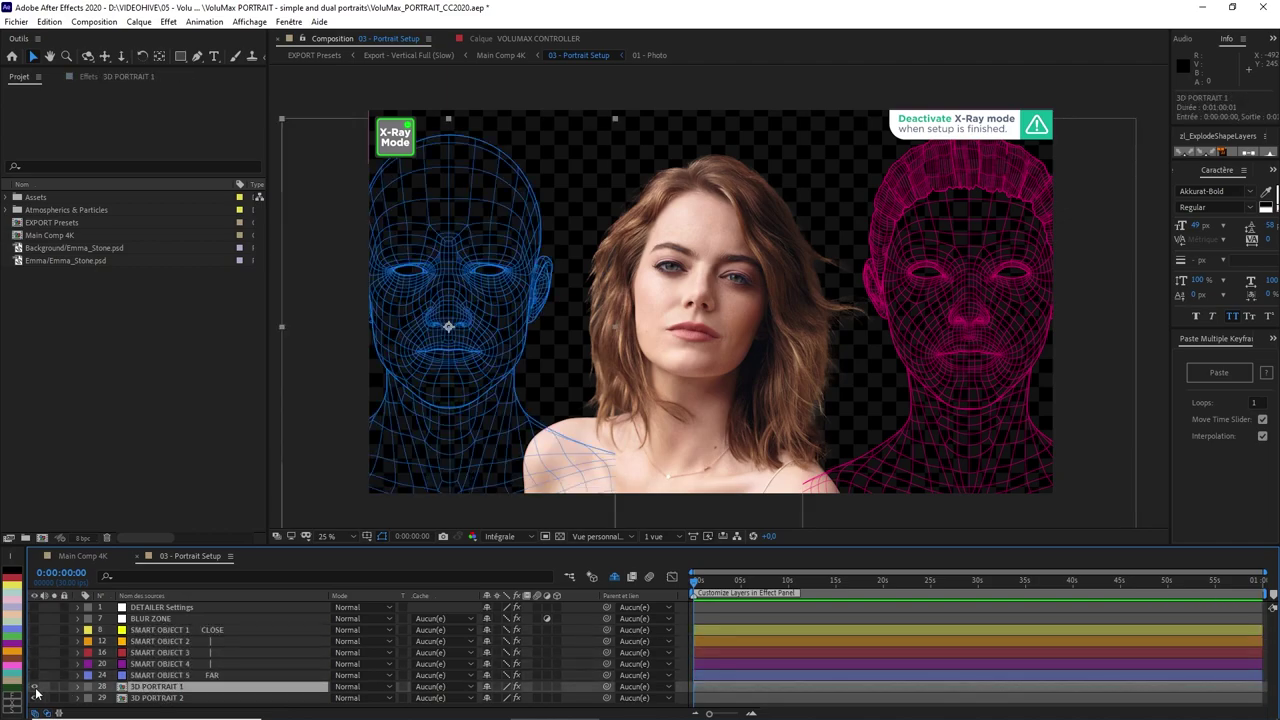
left_click(35, 698)
left_click(35, 698)
left_click(35, 698)
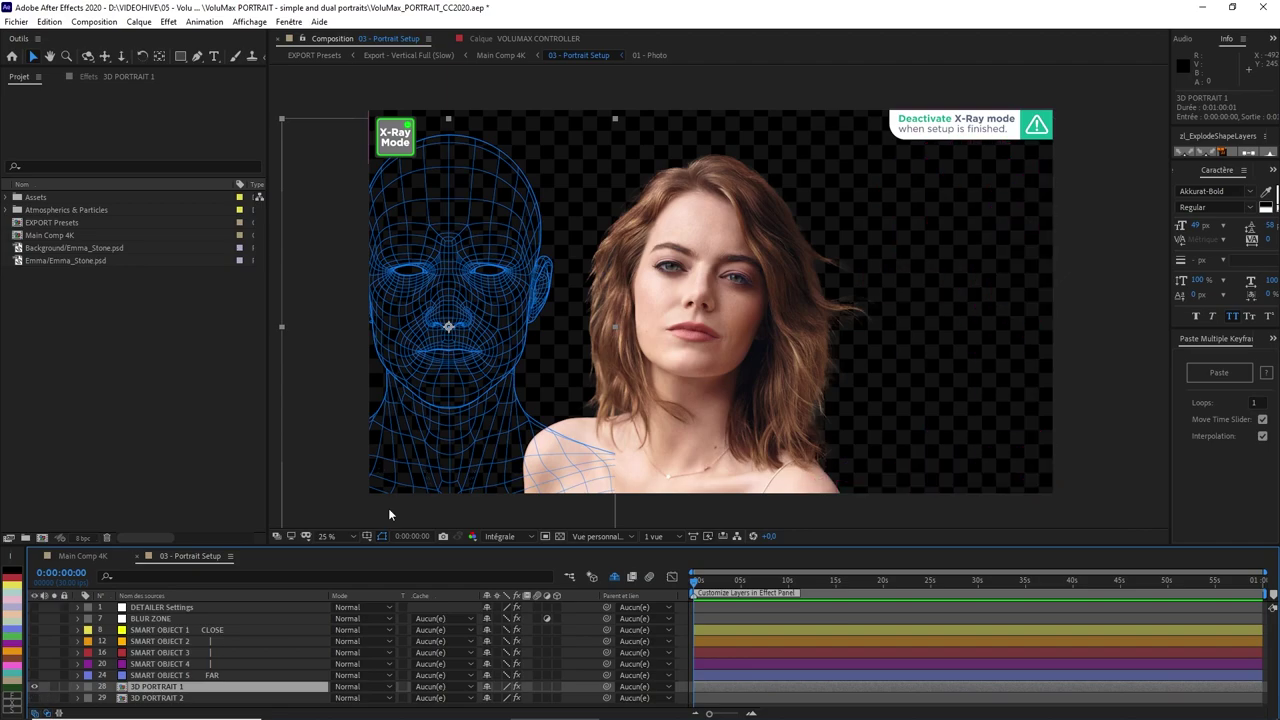
Shift the 3D PORTRAIT 1 mesh slightly closer to the woman and enable its WOMAN option
left_click_drag(434, 391, 468, 383)
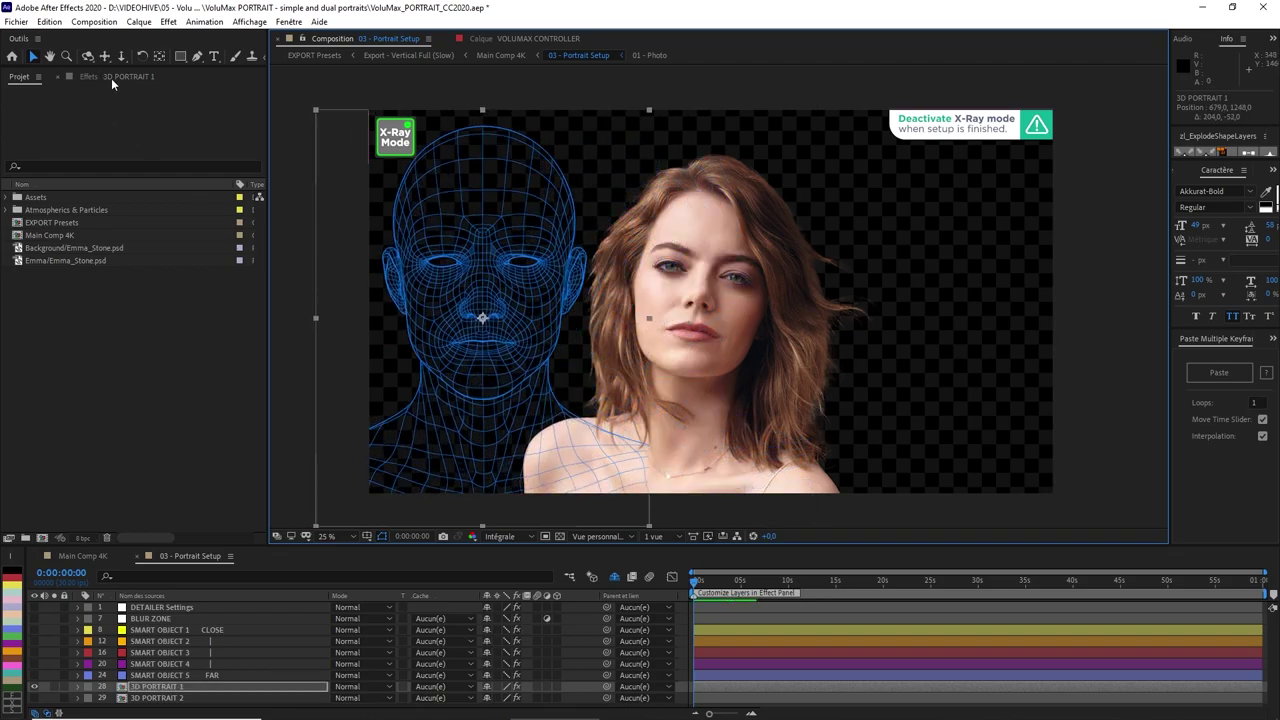
left_click(99, 77)
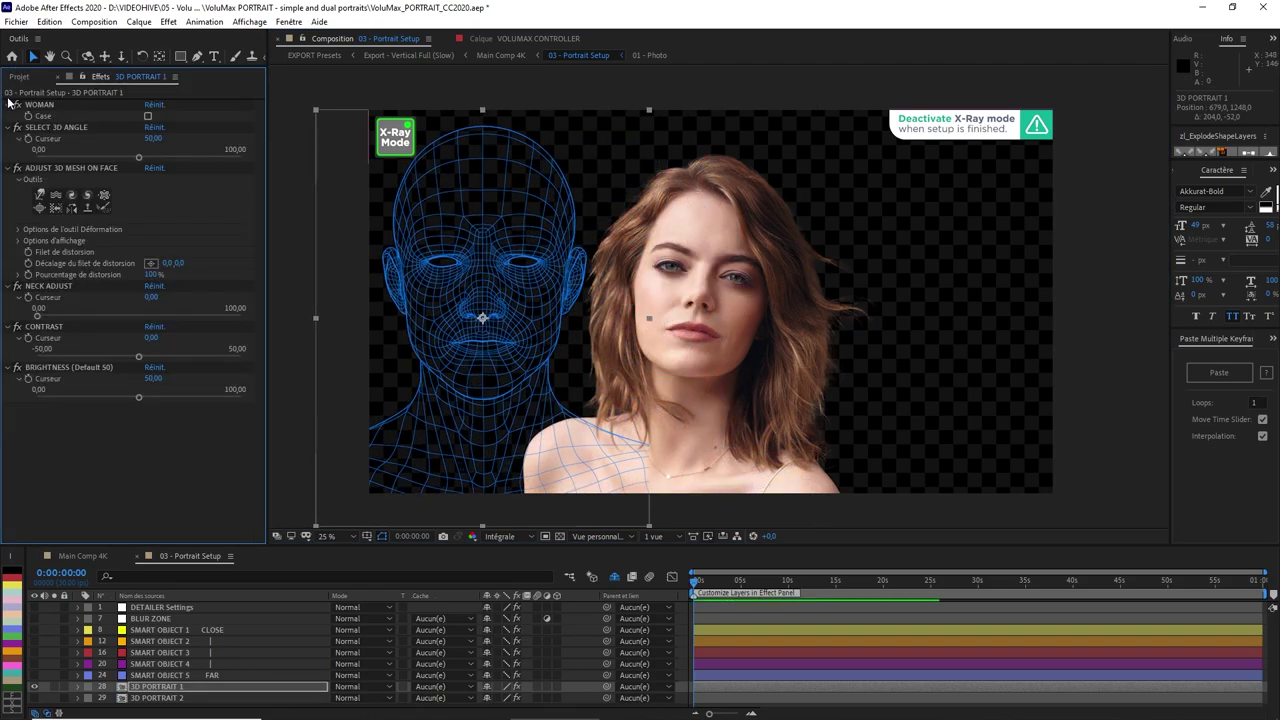
left_click(40, 106)
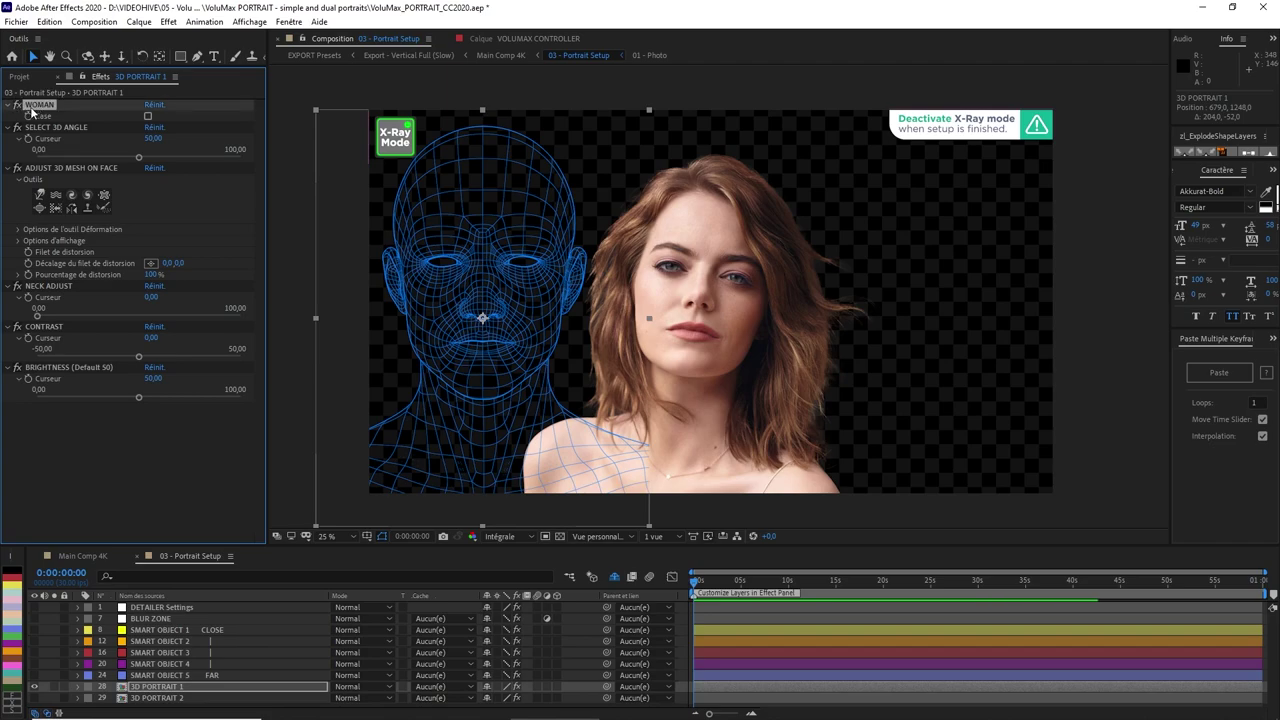
left_click(148, 116)
left_click(148, 116)
left_click(148, 116)
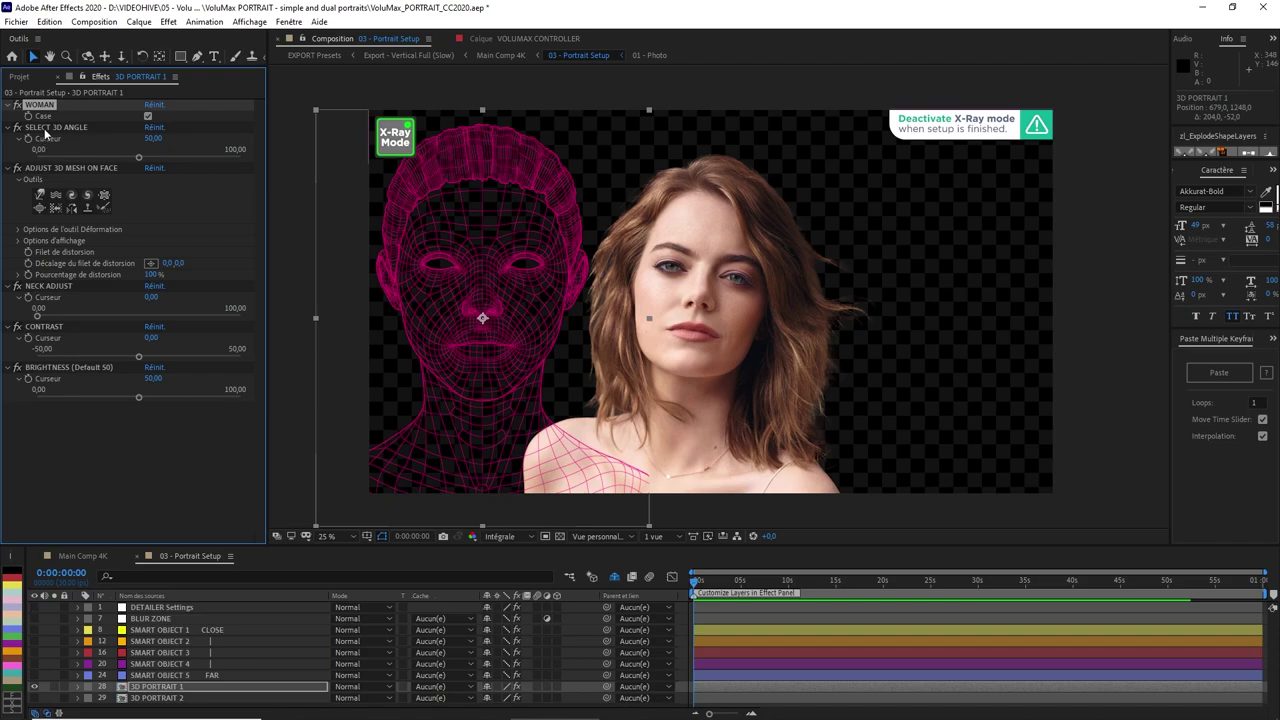
Try out other SELECT 3D ANGLE values for the mesh and set the angle back to 50
left_click(46, 130)
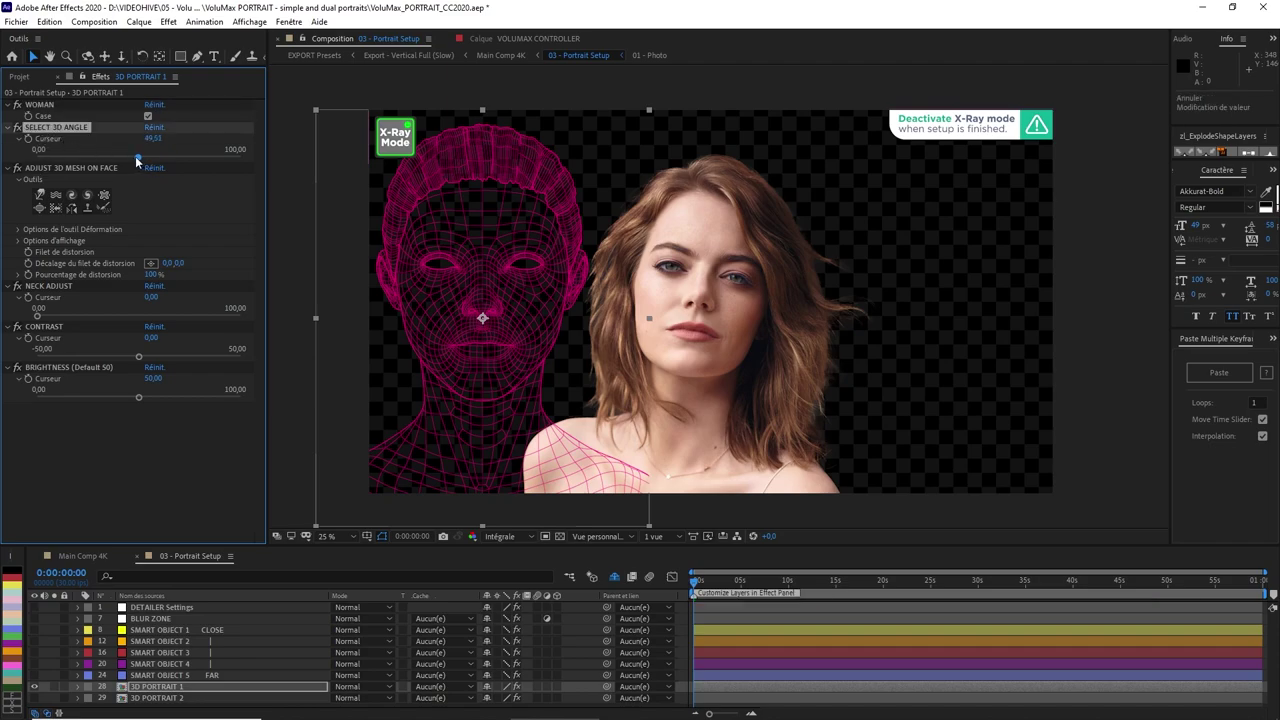
mouse_move(139, 159)
left_mouse_down()
mouse_move(47, 168)
mouse_move(236, 167)
mouse_move(158, 163)
mouse_move(150, 141)
left_mouse_up()
type("50")
key("Return")
Place the female mesh over the woman's face, scale it down, and rotate it to follow the tilt of her head
left_click_drag(484, 352, 704, 340)
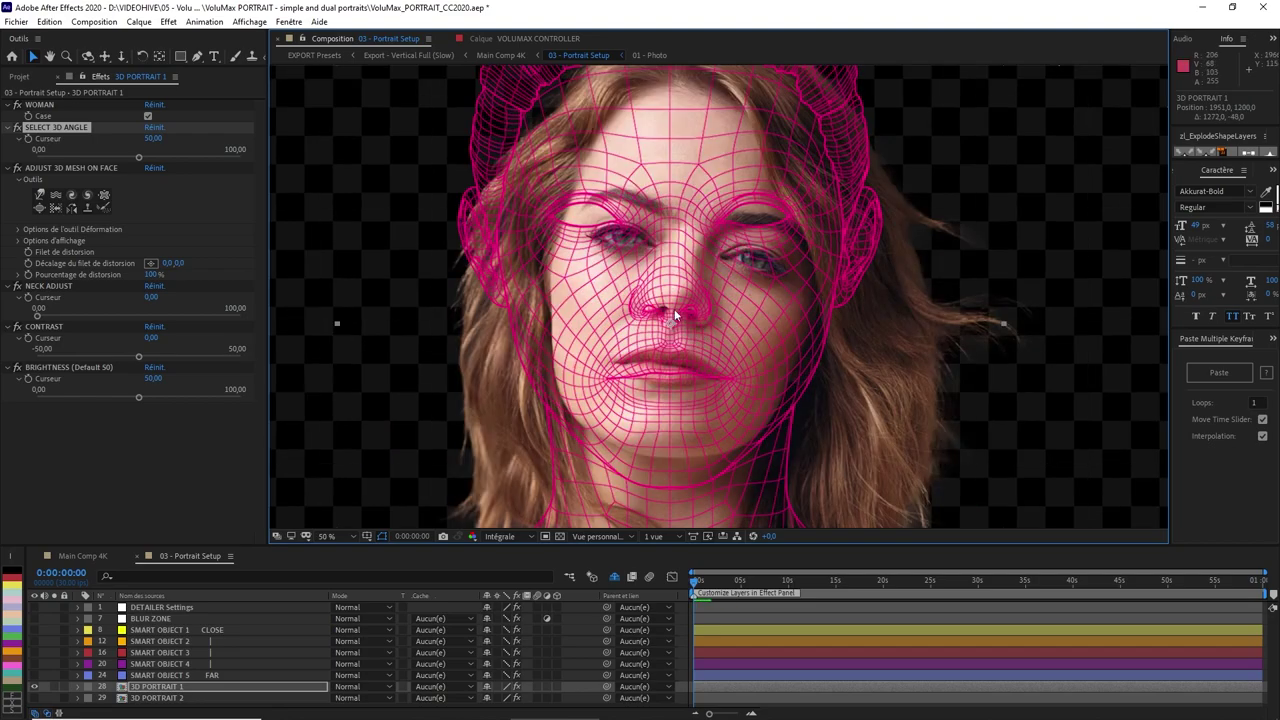
scroll(690, 342, "up", 2)
scroll(680, 342, "down", 2)
left_click_drag(866, 100, 848, 130)
key("w")
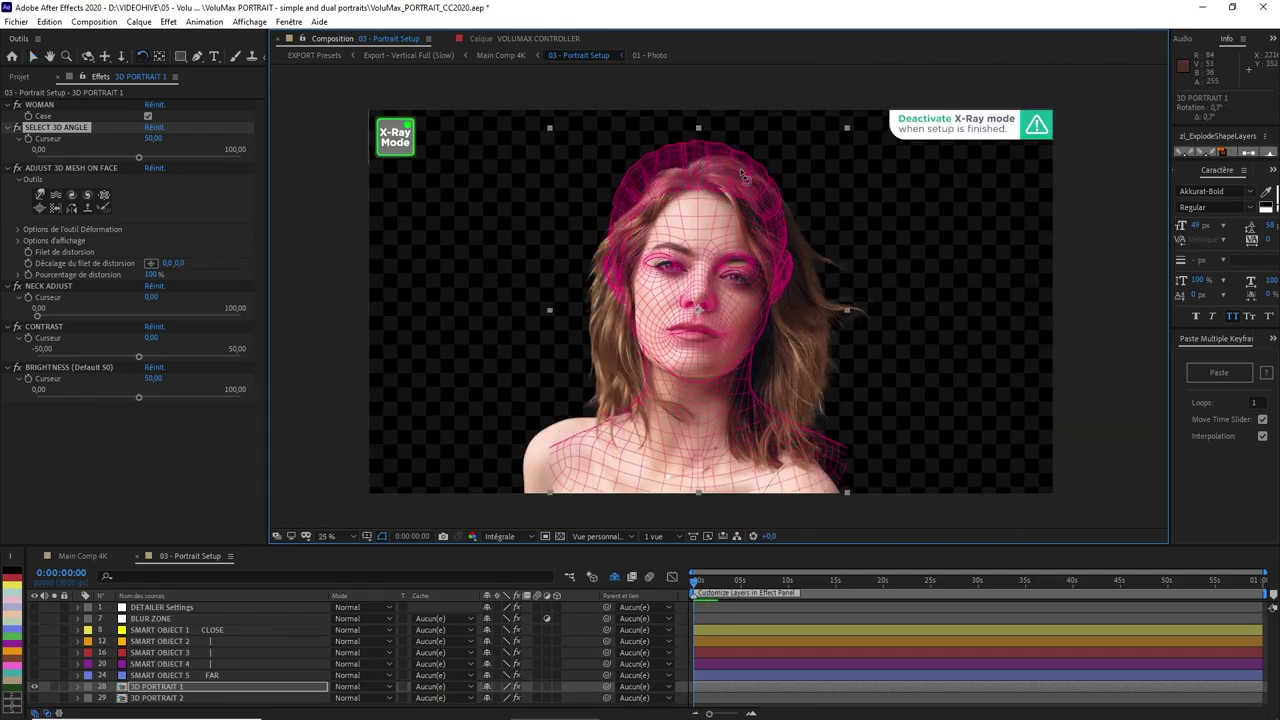
left_click_drag(738, 166, 752, 171)
key("v")
scroll(717, 270, "up", 2)
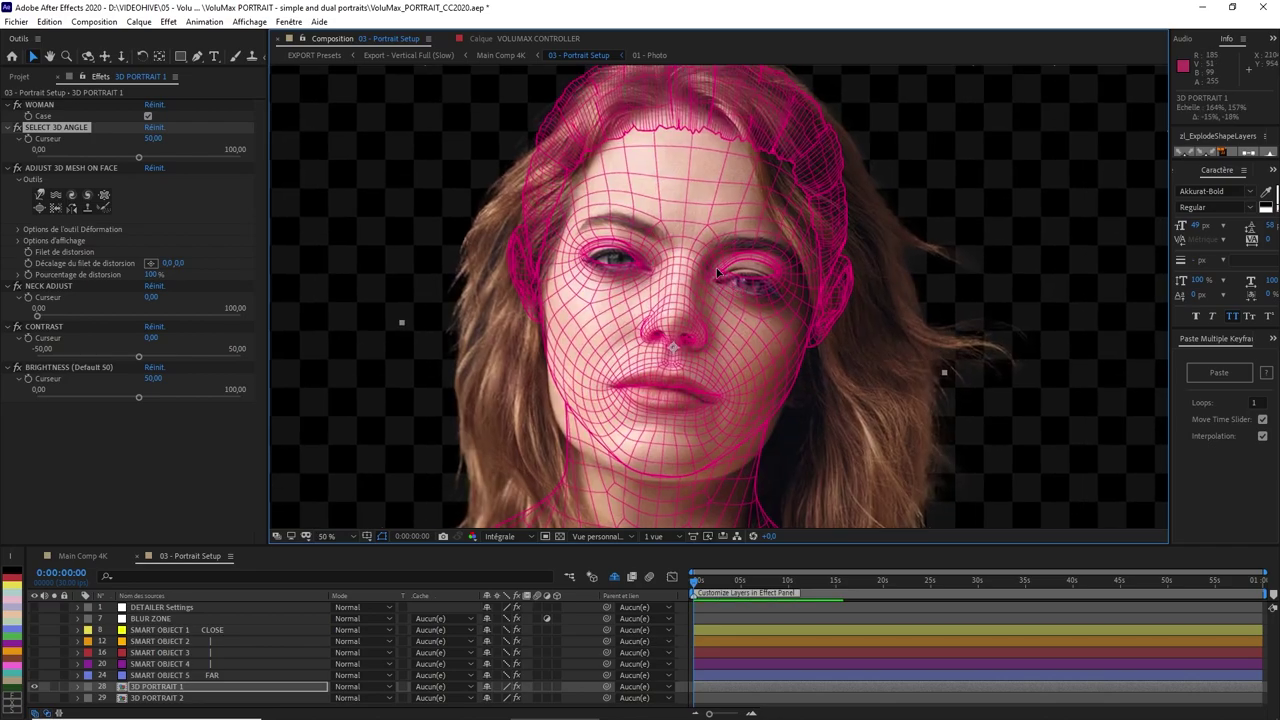
Fine-tune the mesh's position and rotation and scale it to about 151% by 149% to align with her facial features
scroll(717, 270, "down", 2)
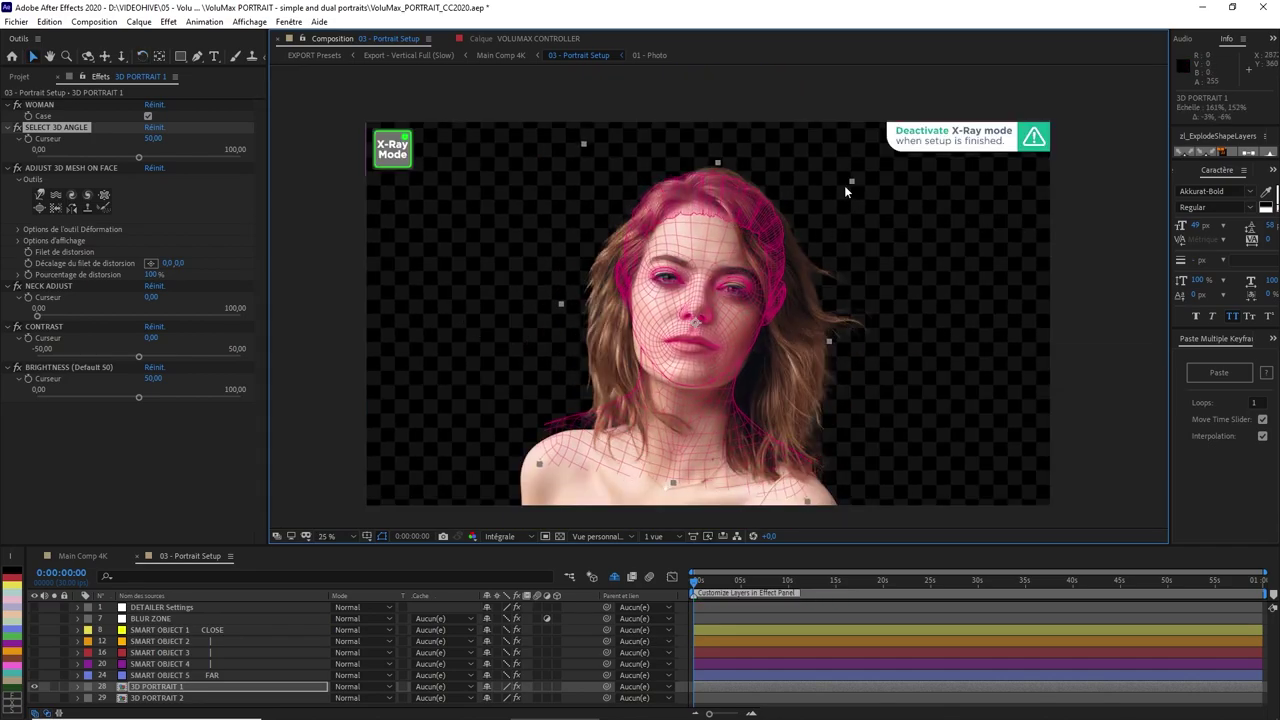
scroll(720, 298, "up", 2)
left_click_drag(704, 367, 702, 374)
left_click_drag(963, 97, 959, 83)
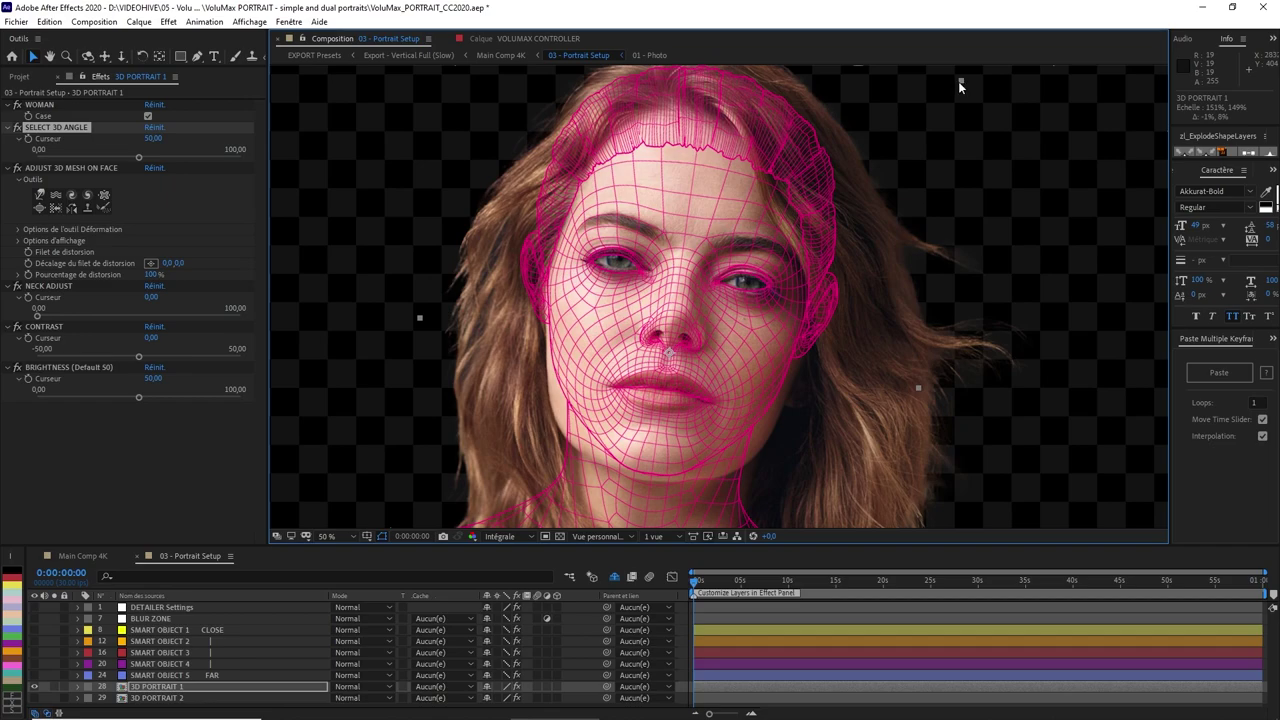
key("w")
left_click_drag(761, 155, 768, 182)
key("v")
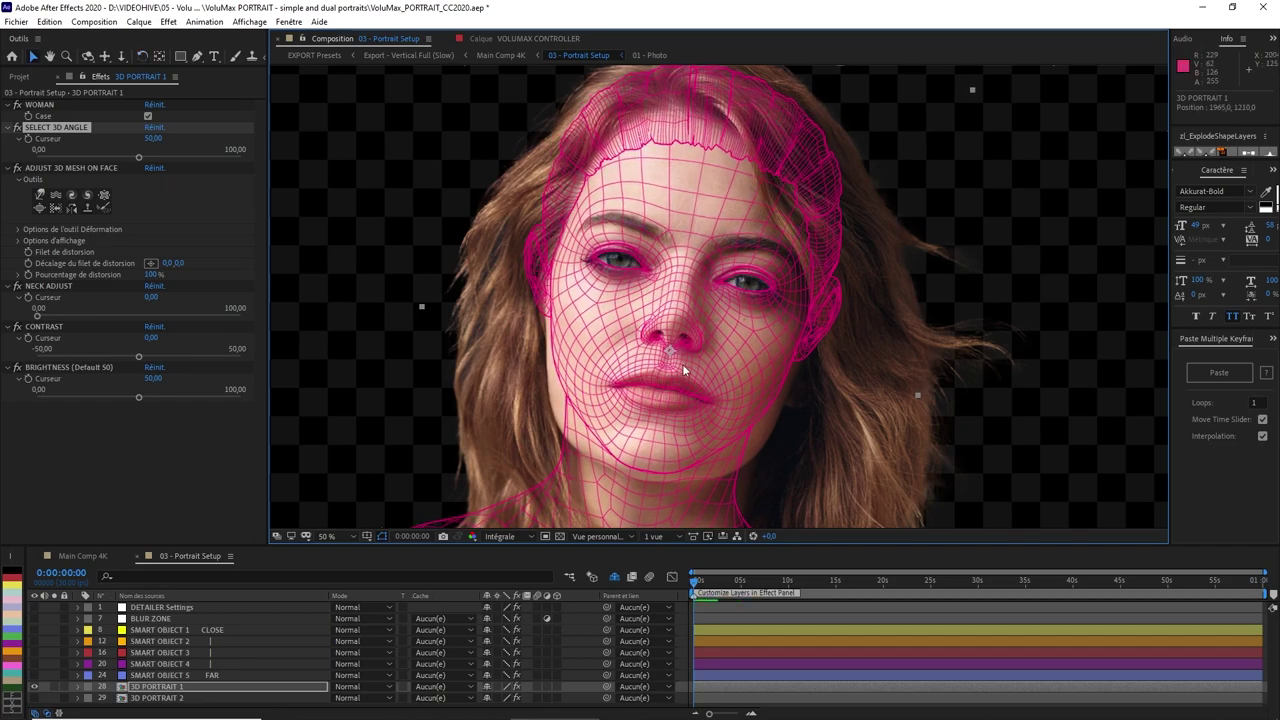
Warp the mesh around the jaw and chin with the ADJUST 3D MESH ON FACE warp tool to match the face outline
left_click(39, 196)
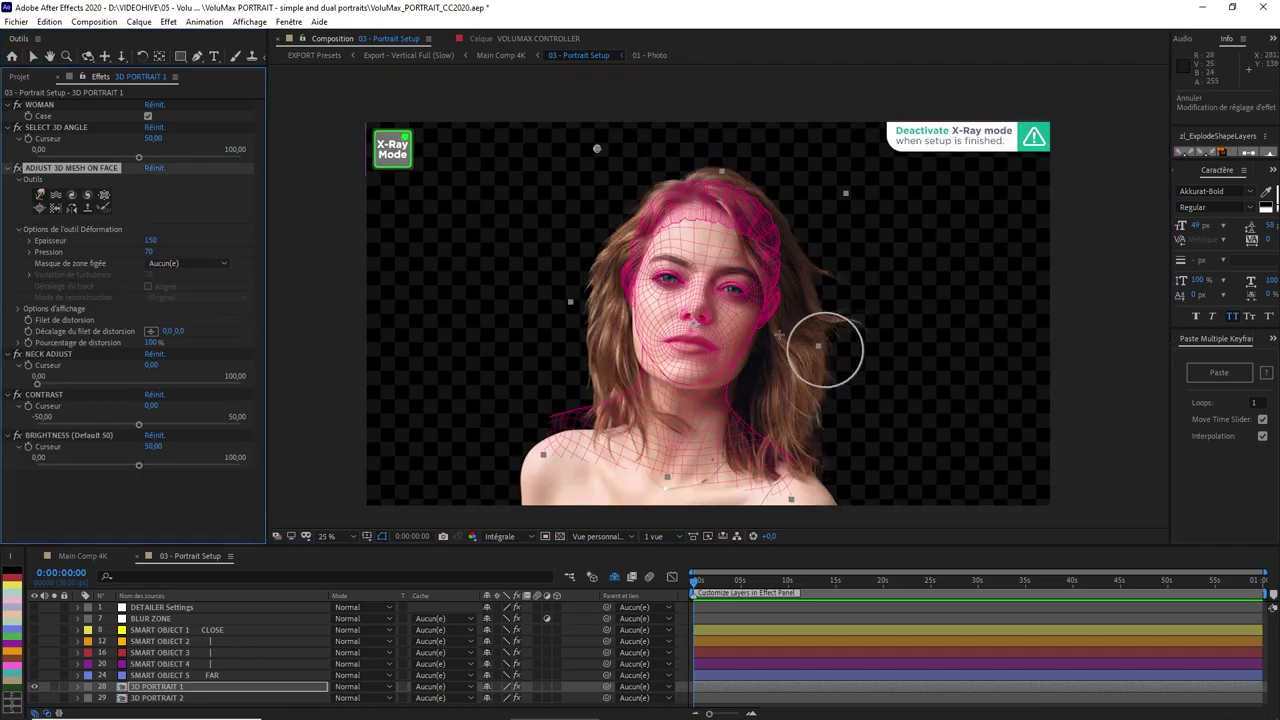
left_click_drag(733, 349, 737, 385)
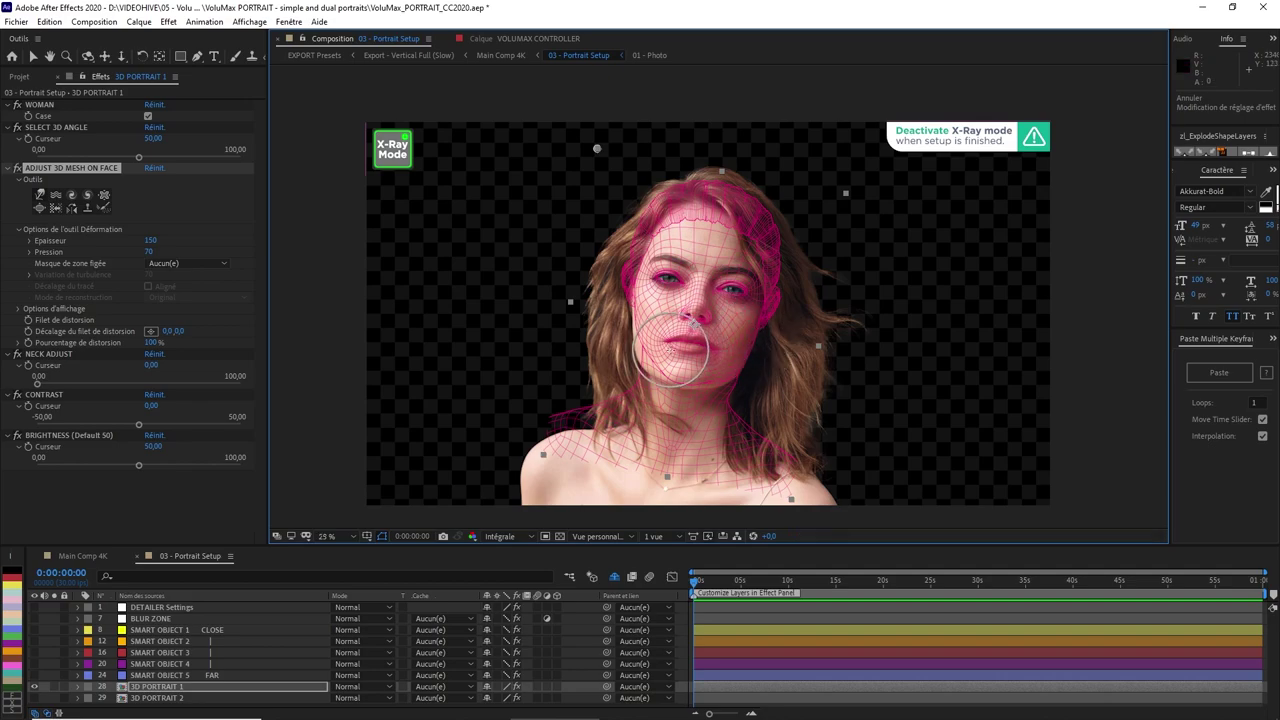
scroll(716, 315, "up", 2)
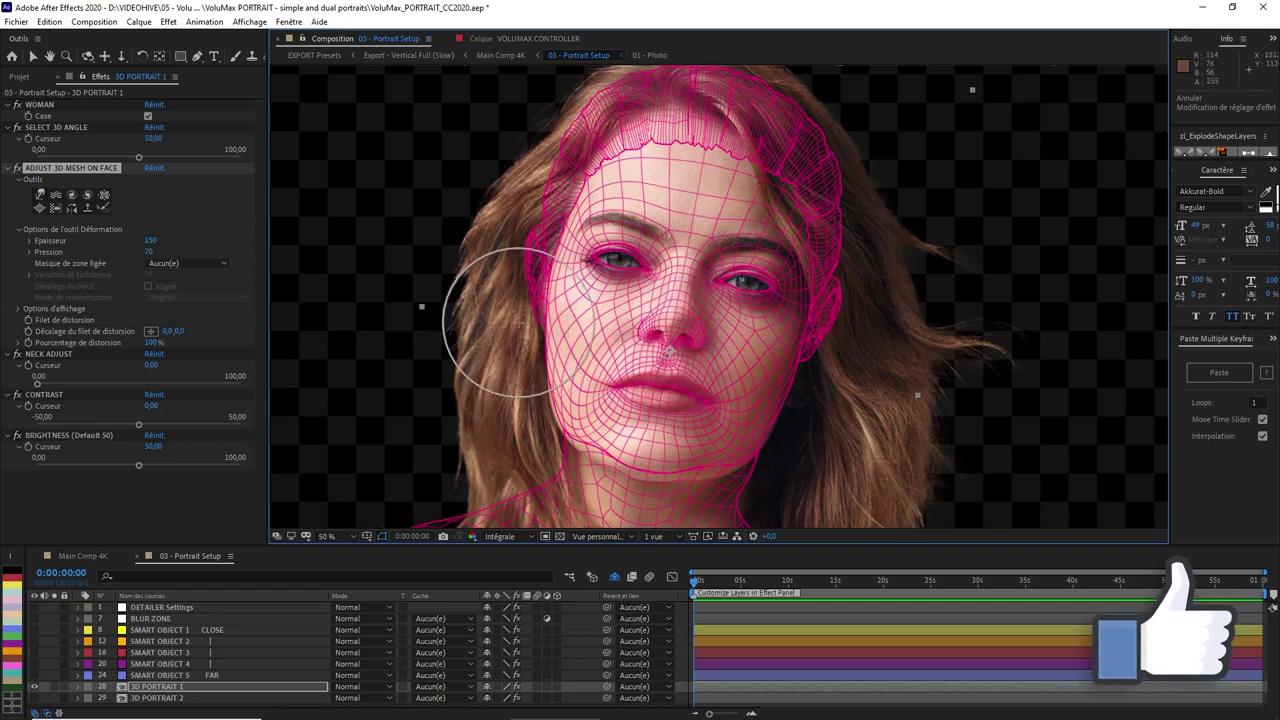
scroll(690, 320, "down", 2)
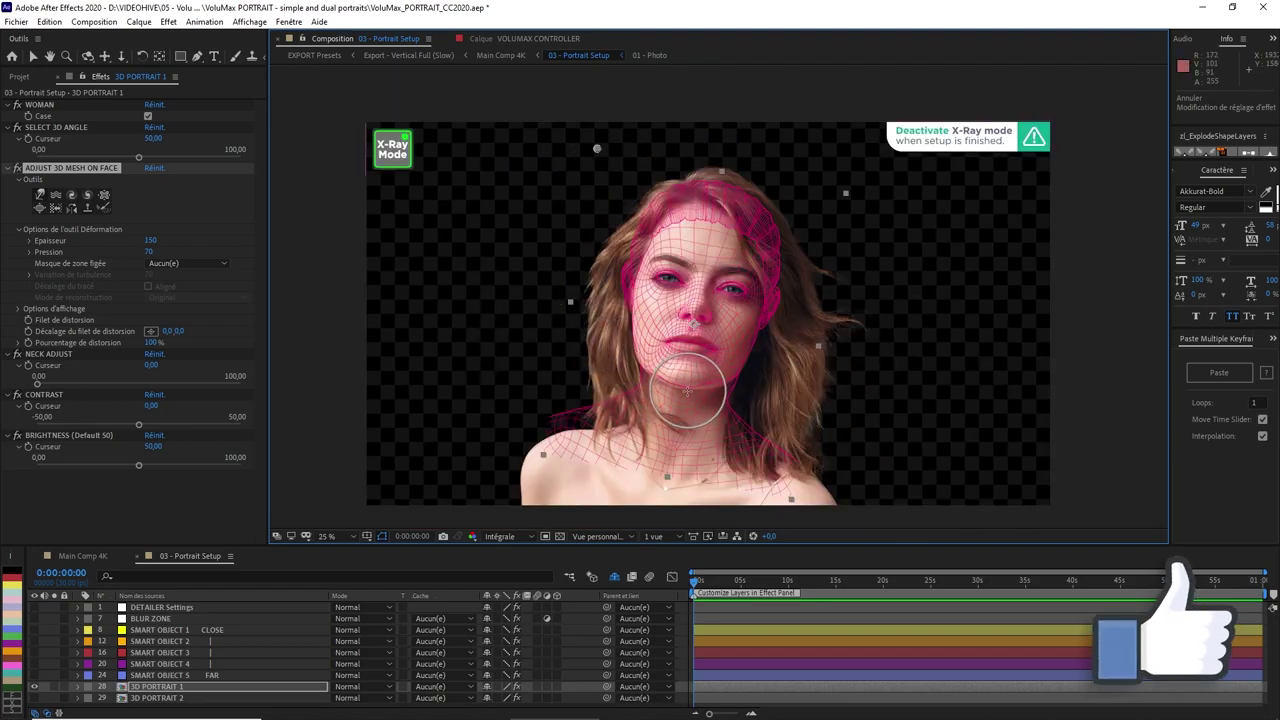
scroll(728, 377, "up", 2)
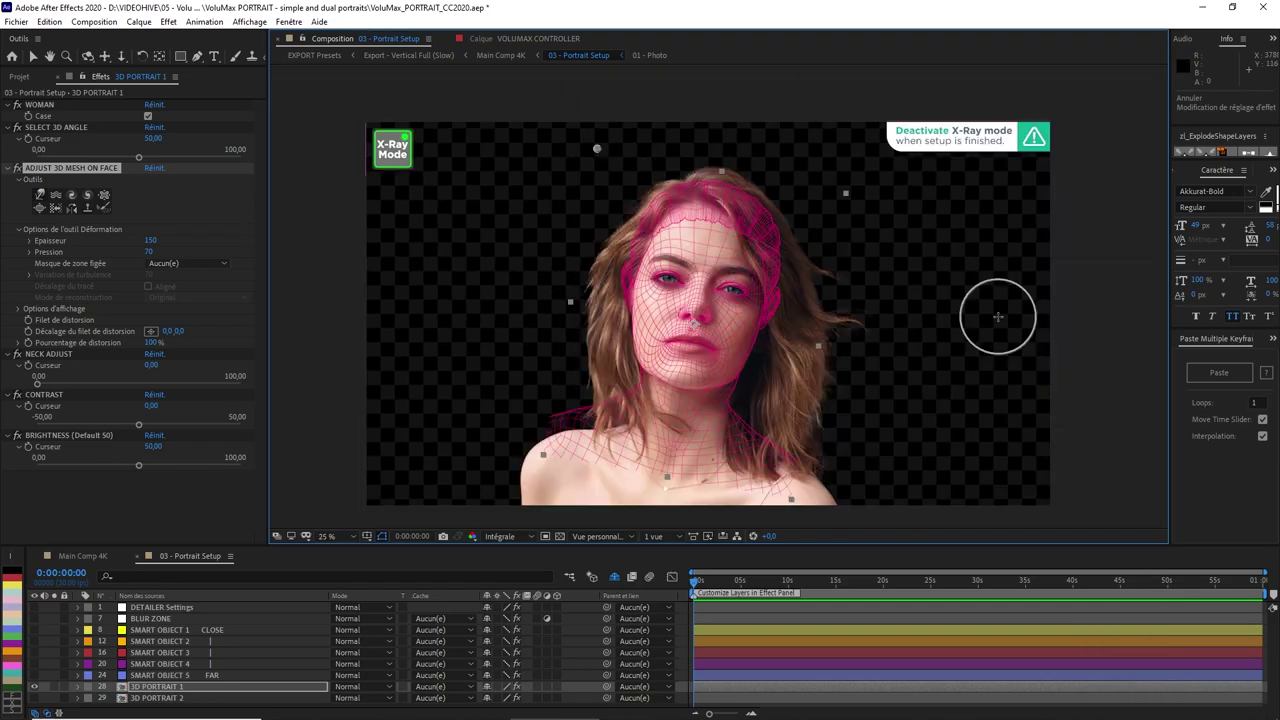
key("comma")
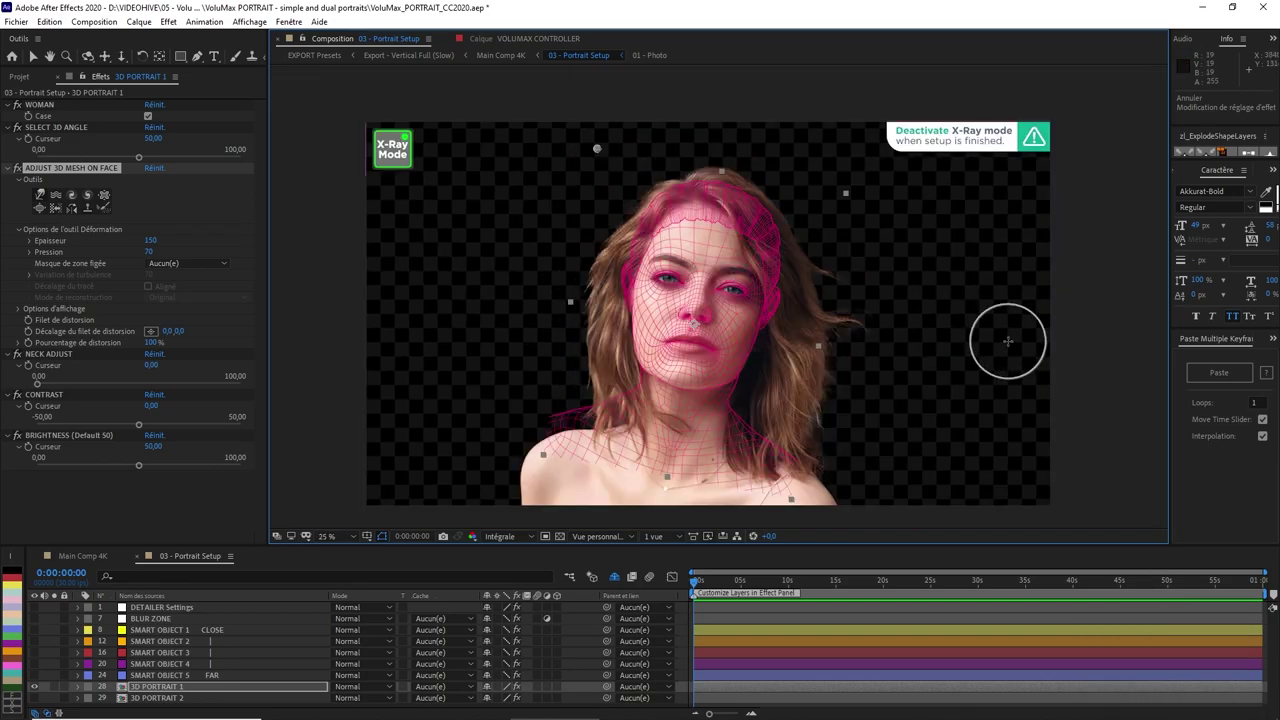
Raise the mesh's NECK ADJUST value to 91.15
left_click(47, 355)
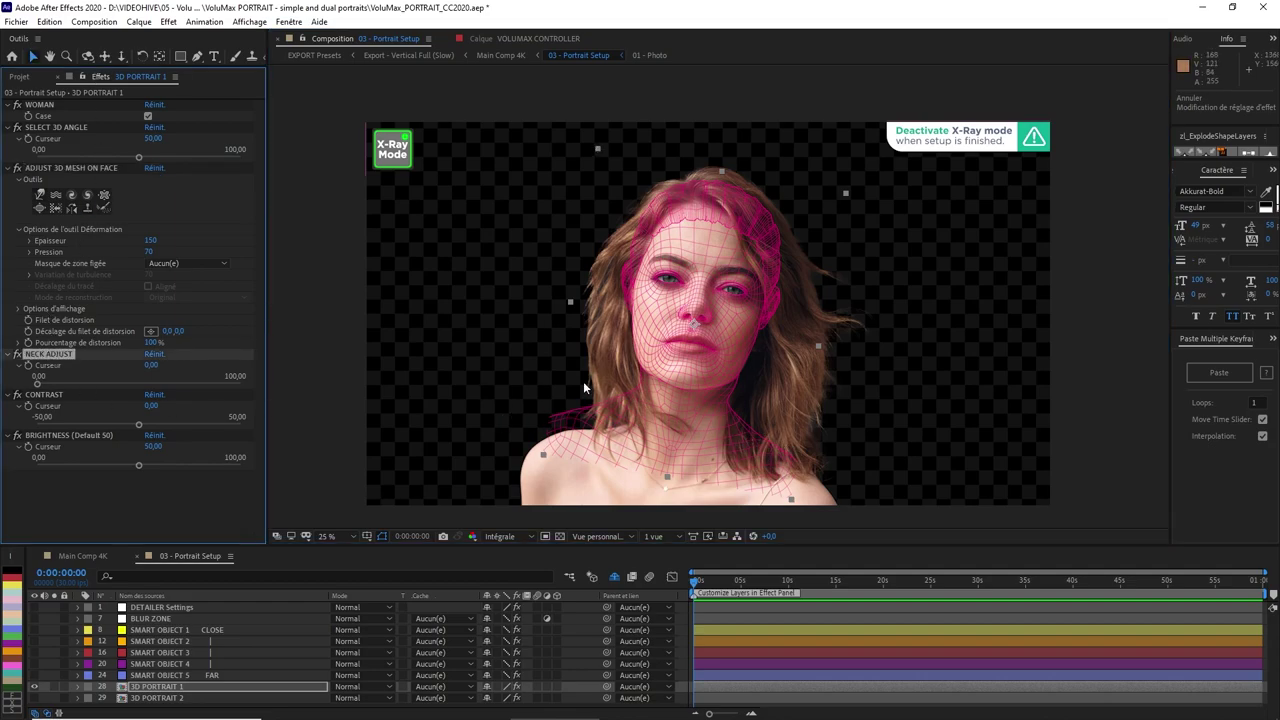
left_click_drag(37, 385, 136, 388)
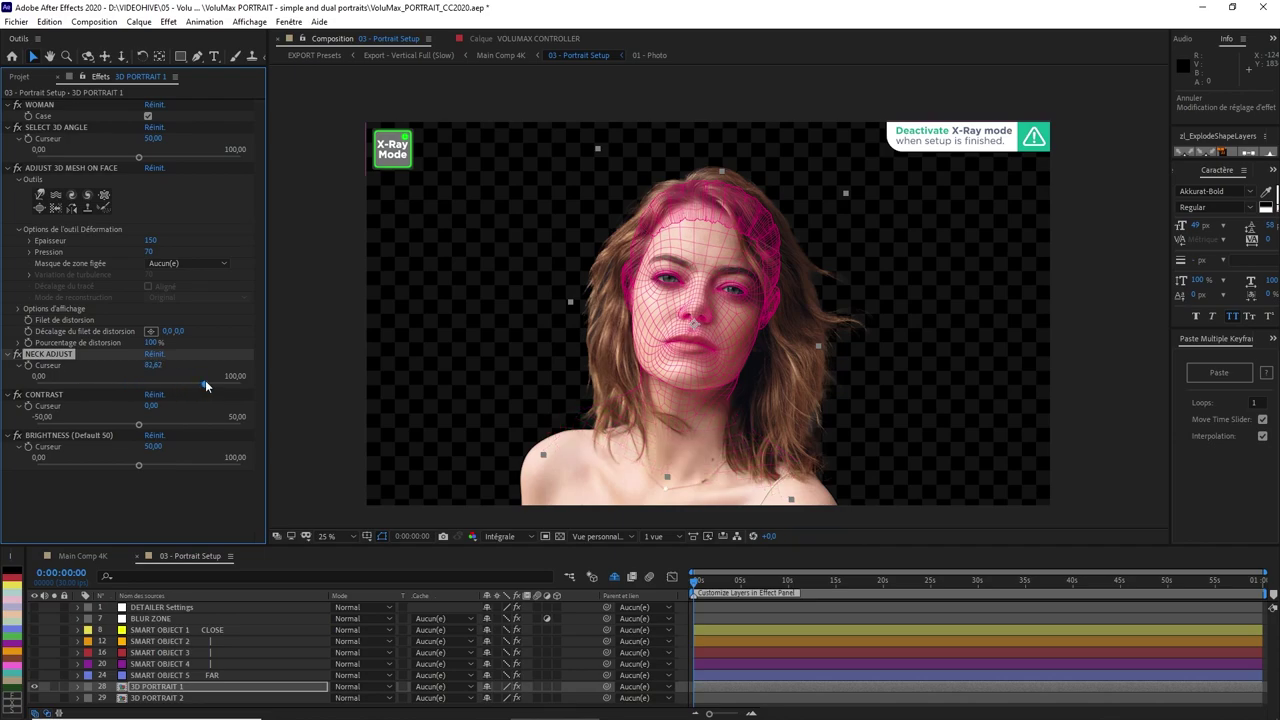
left_click_drag(228, 385, 223, 385)
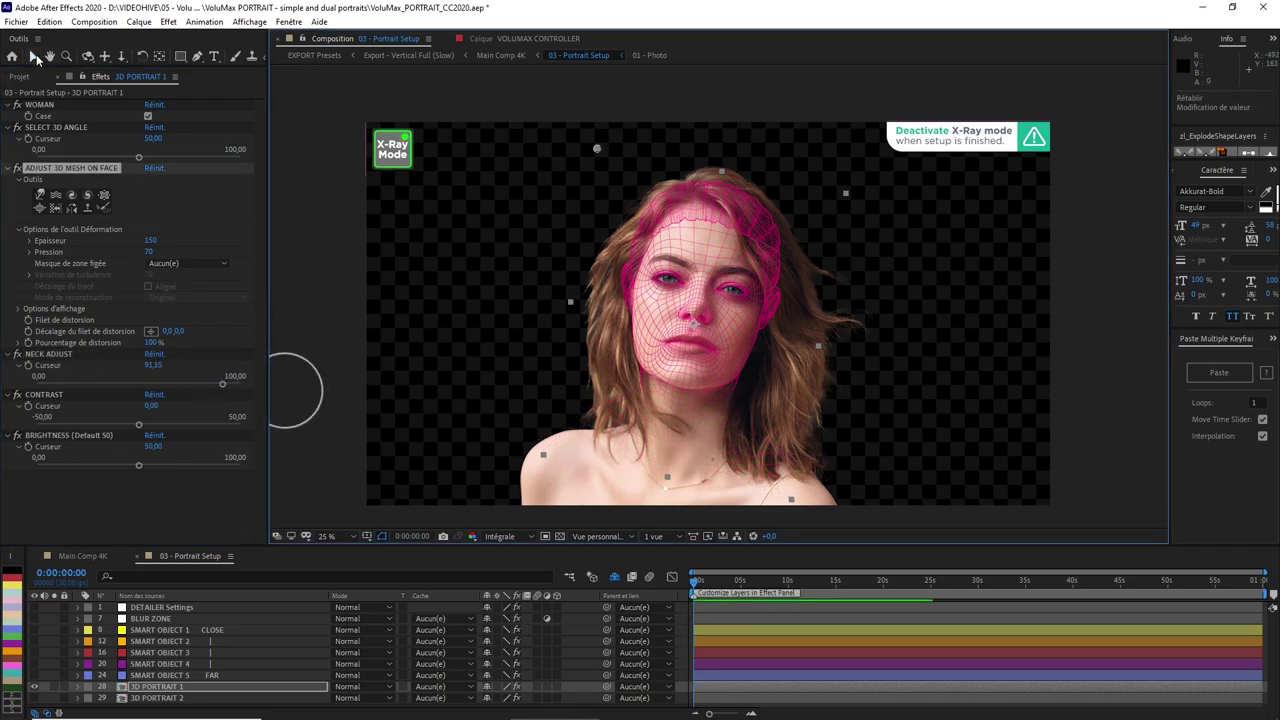
Turn off X-Ray mode in the portrait setup by disabling ACTIVATE Wire Mode
left_click(34, 57)
key("shift+/")
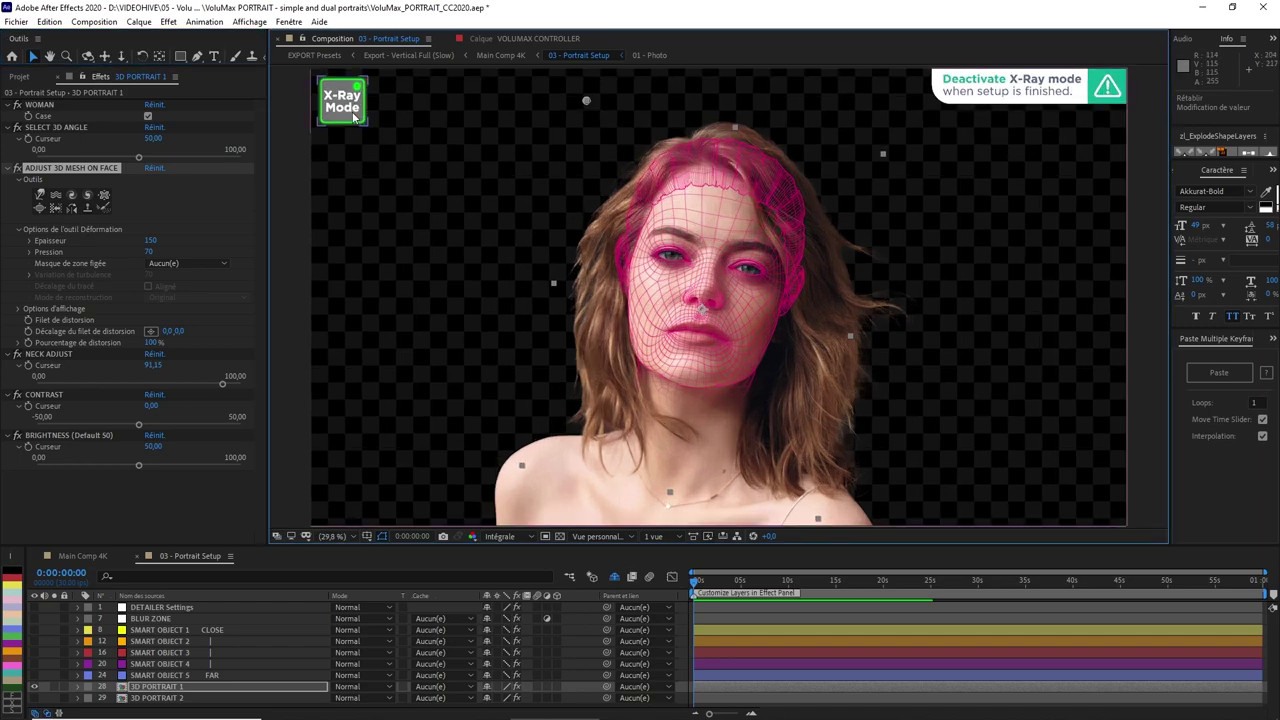
left_click(352, 118)
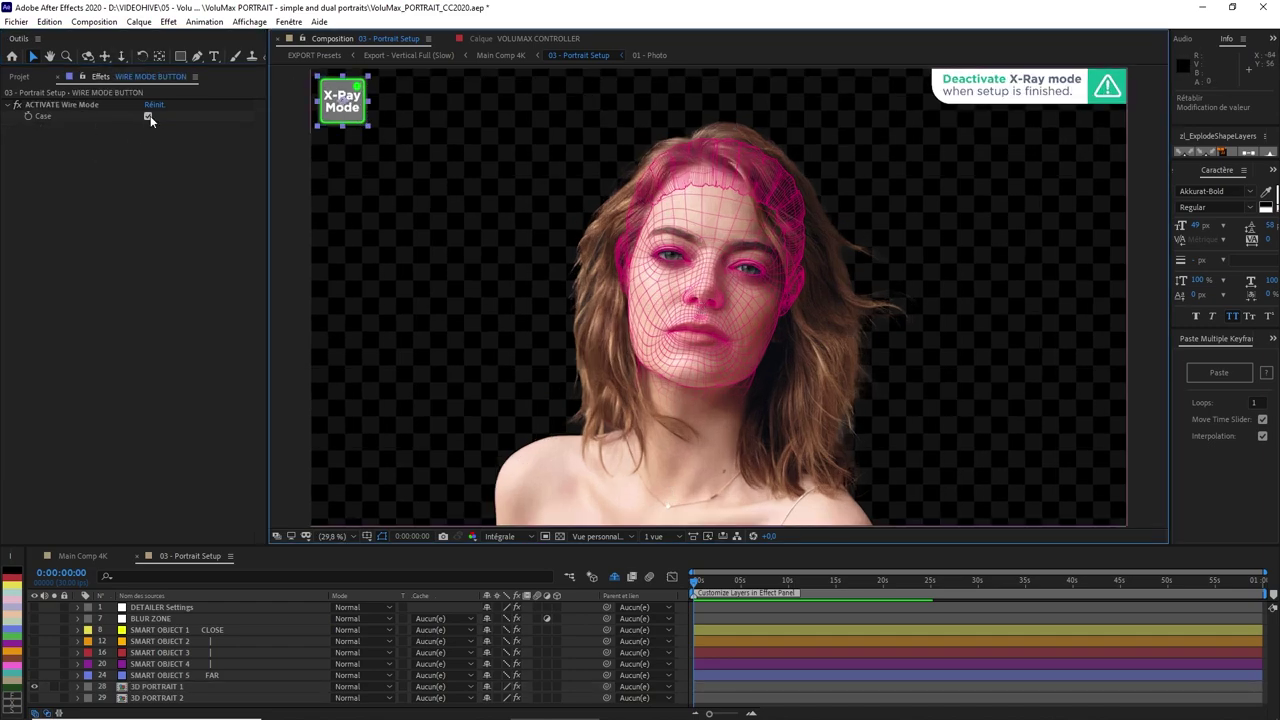
left_click(30, 106)
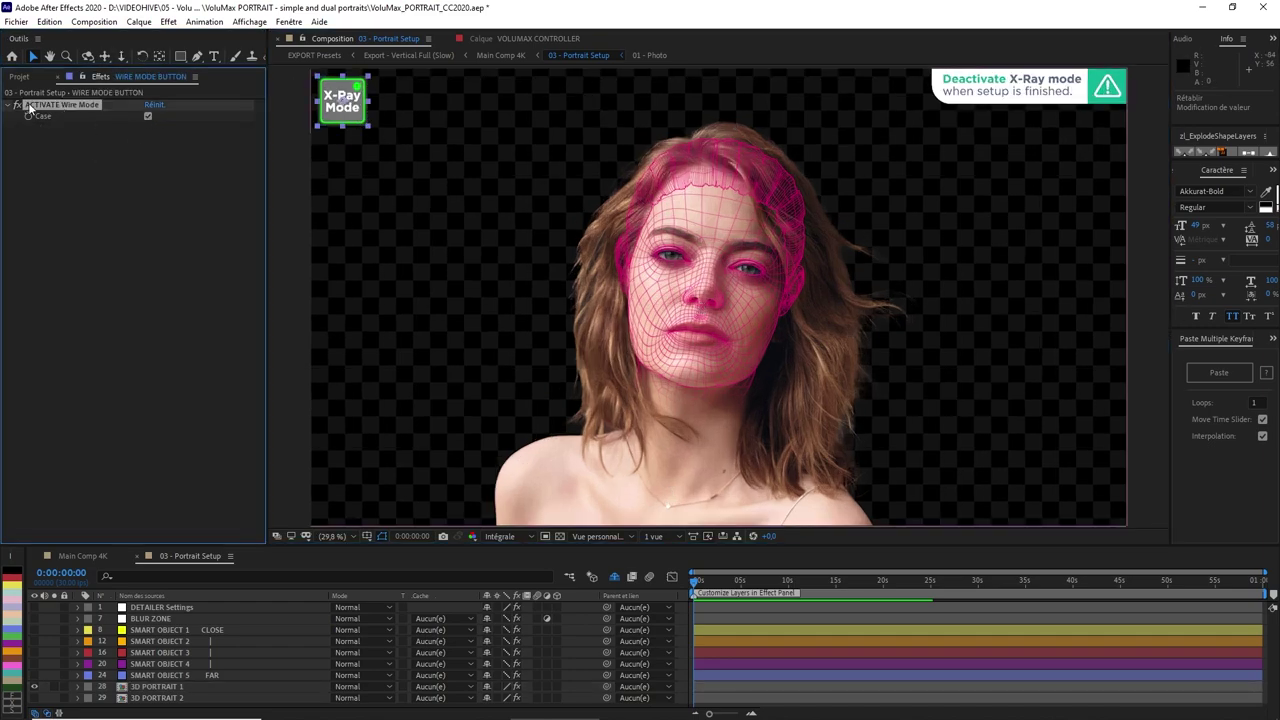
left_click(147, 117)
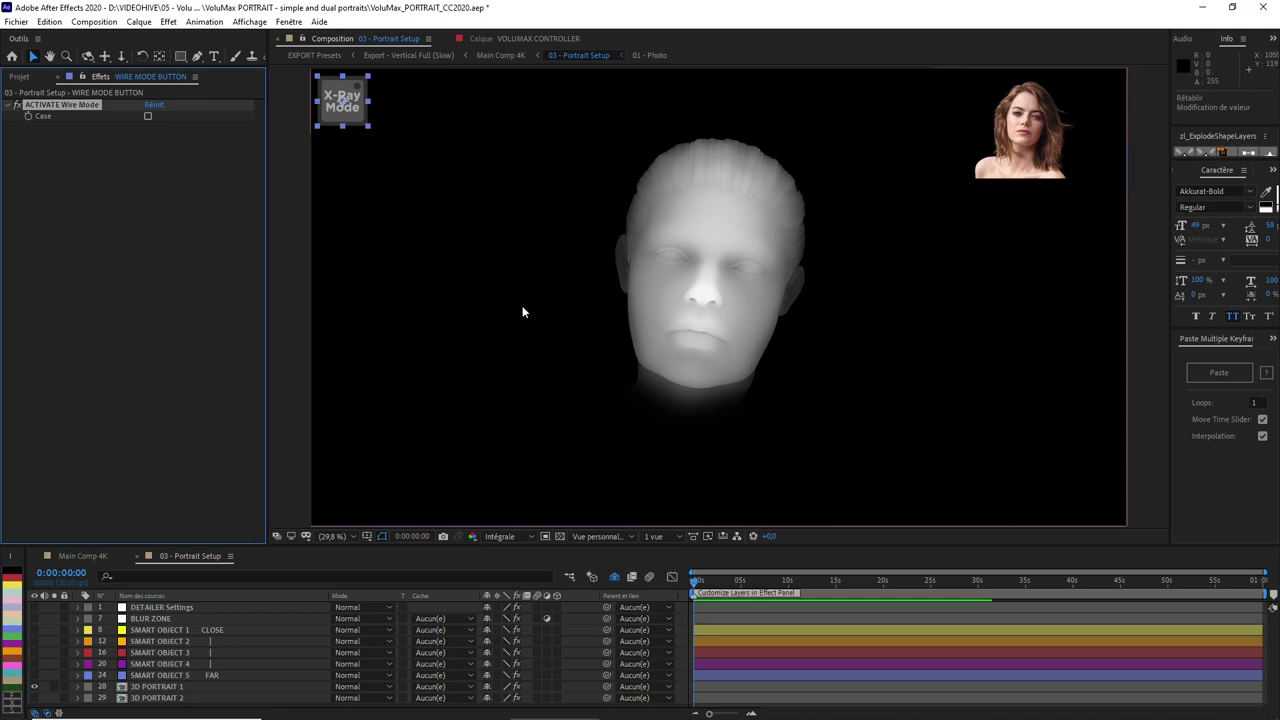
Open Main Comp 4K, move the VOLUMAX CONTROLLER around to test the portrait's 3D motion, and undo the moves
left_click(92, 558)
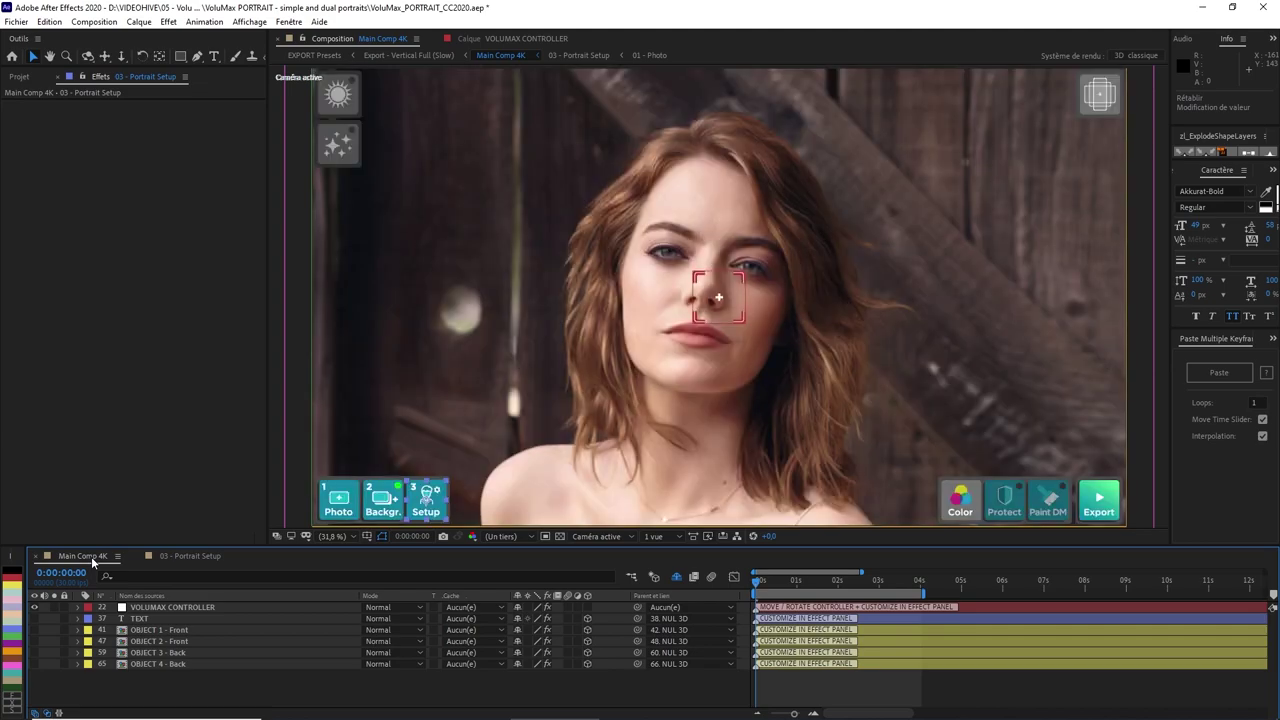
left_click(697, 310)
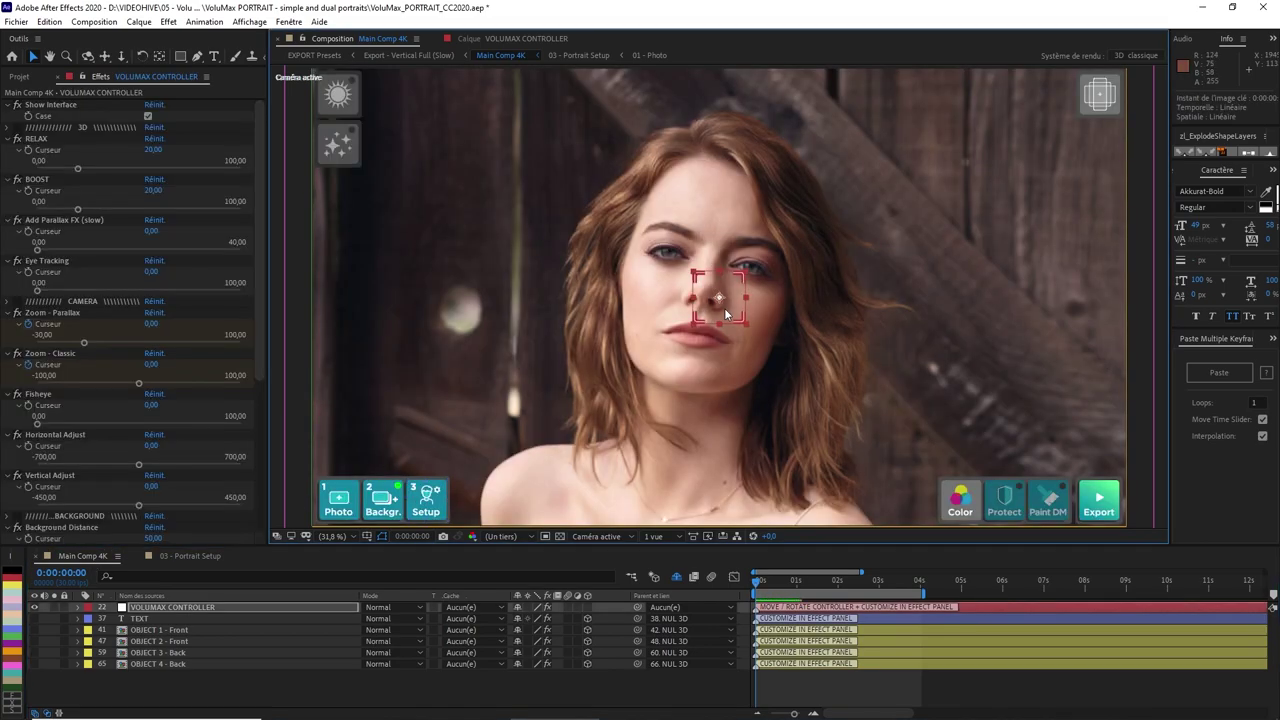
mouse_move(724, 308)
left_mouse_down()
mouse_move(695, 344)
mouse_move(588, 415)
mouse_move(464, 371)
mouse_move(430, 345)
mouse_move(424, 224)
mouse_move(487, 171)
left_mouse_up()
mouse_move(689, 175)
left_mouse_down()
mouse_move(830, 245)
mouse_move(880, 369)
mouse_move(800, 460)
mouse_move(572, 473)
mouse_move(450, 400)
mouse_move(579, 206)
mouse_move(800, 210)
mouse_move(997, 326)
mouse_move(1000, 316)
mouse_move(1010, 335)
mouse_move(500, 333)
left_mouse_up()
key("ctrl+z")
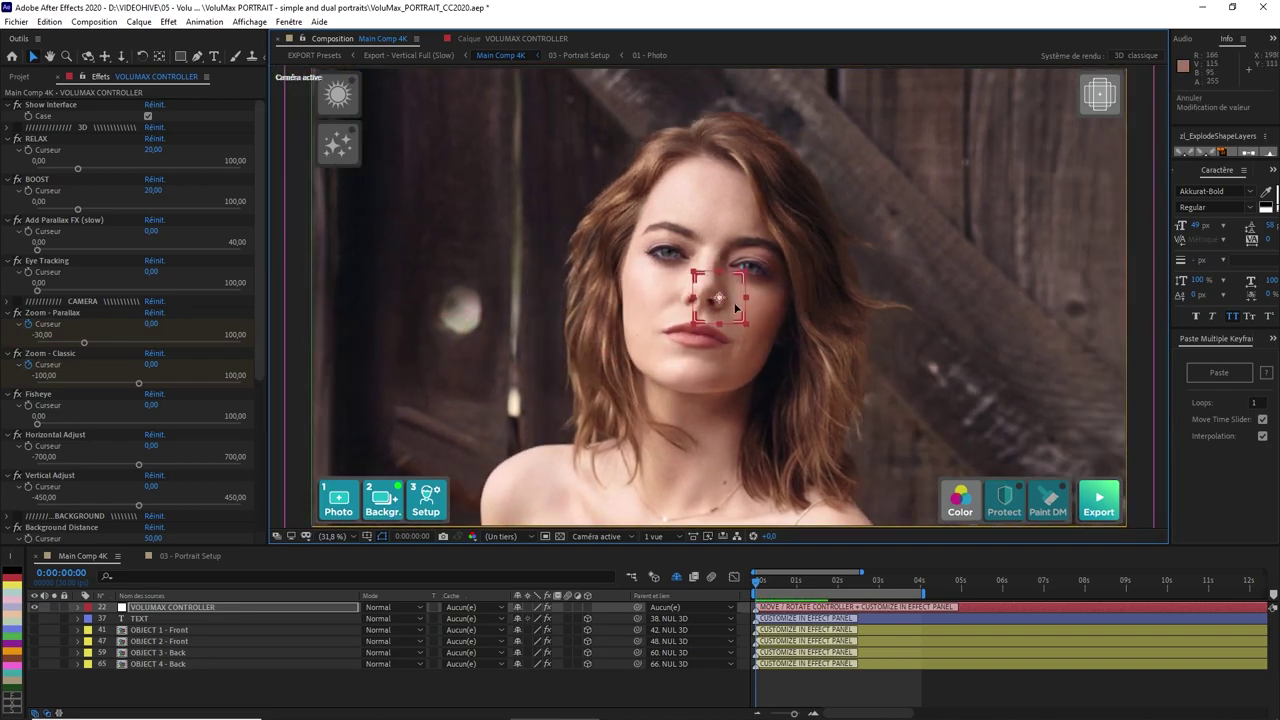
mouse_move(737, 311)
left_mouse_down()
mouse_move(1072, 311)
mouse_move(545, 310)
mouse_move(391, 328)
left_mouse_up()
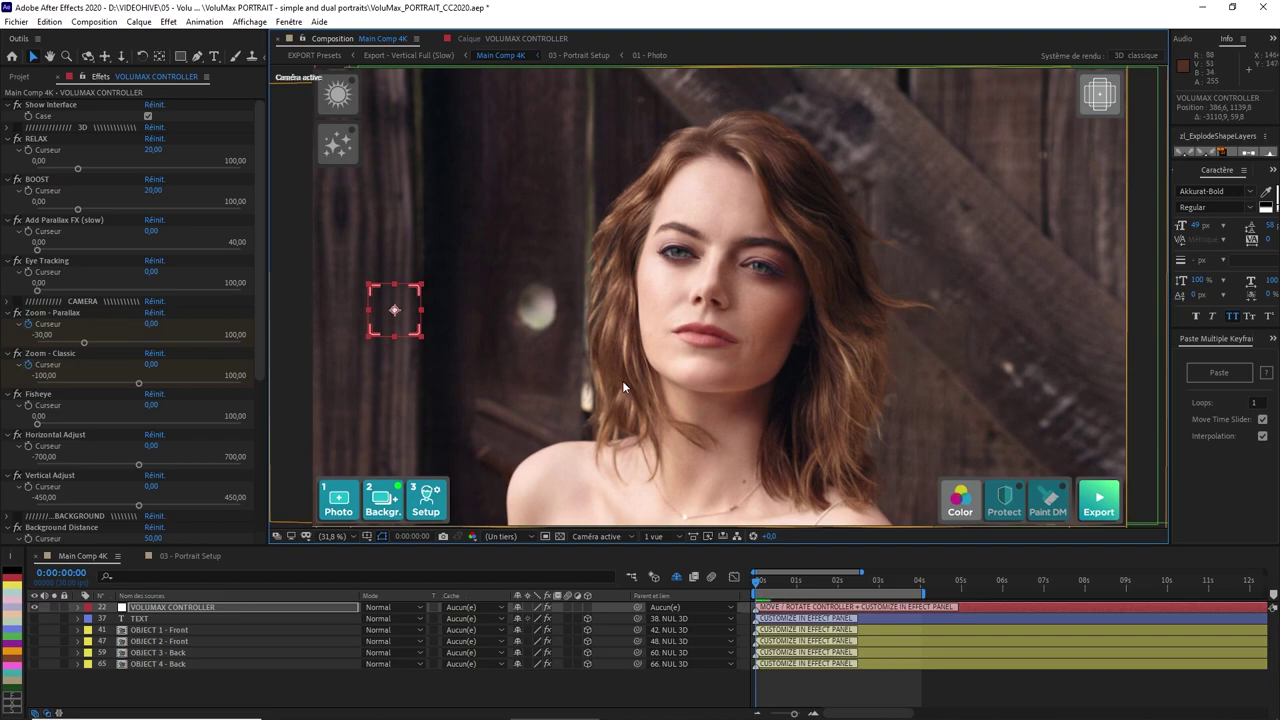
key("ctrl+z")
Return to the Portrait Setup composition and turn X-Ray mode back on with ACTIVATE Wire Mode
left_click(421, 494)
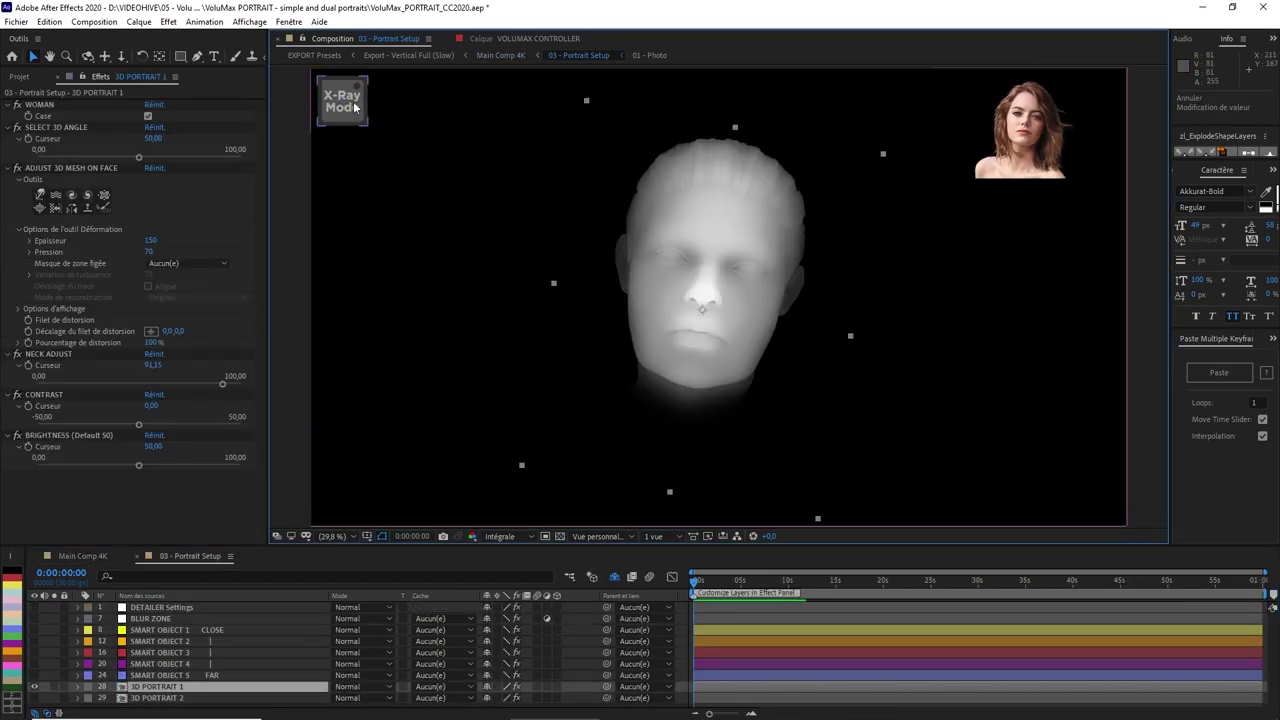
left_click(354, 107)
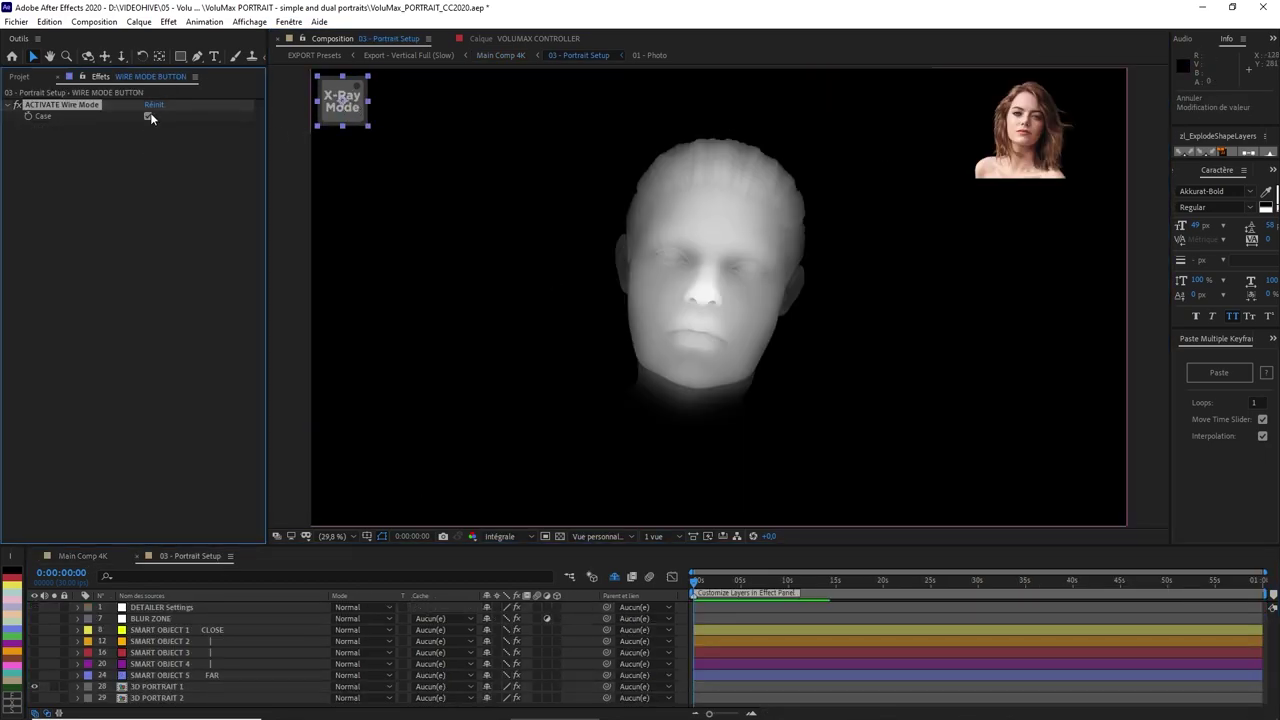
left_click(149, 116)
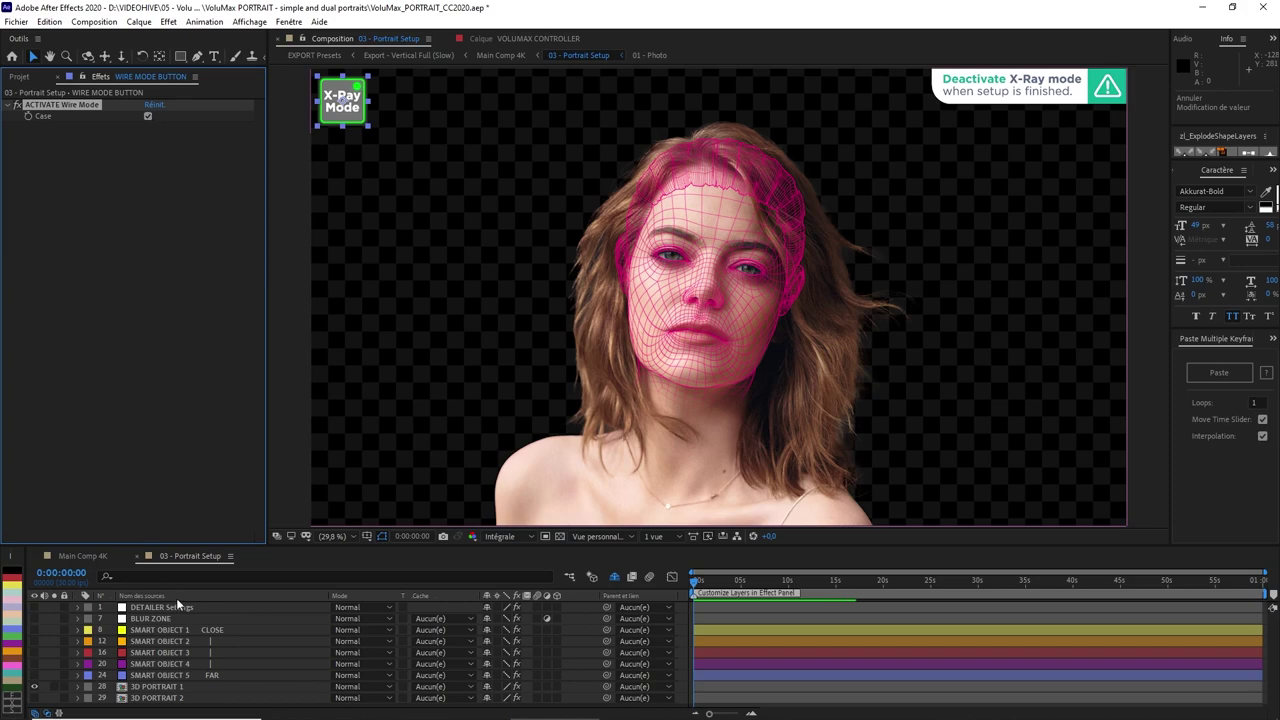
Hide the 3D PORTRAIT 1 layer and make SMART OBJECT 1 (CLOSE) visible
left_click(155, 631)
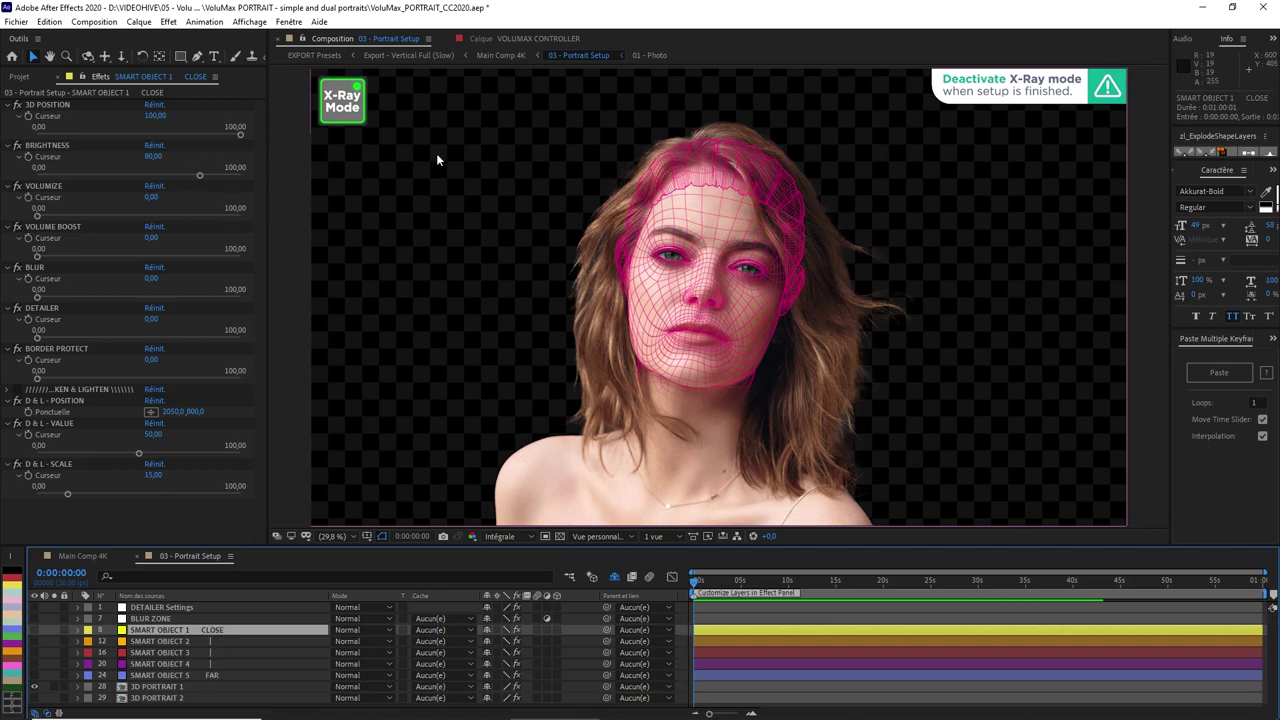
left_click(33, 688)
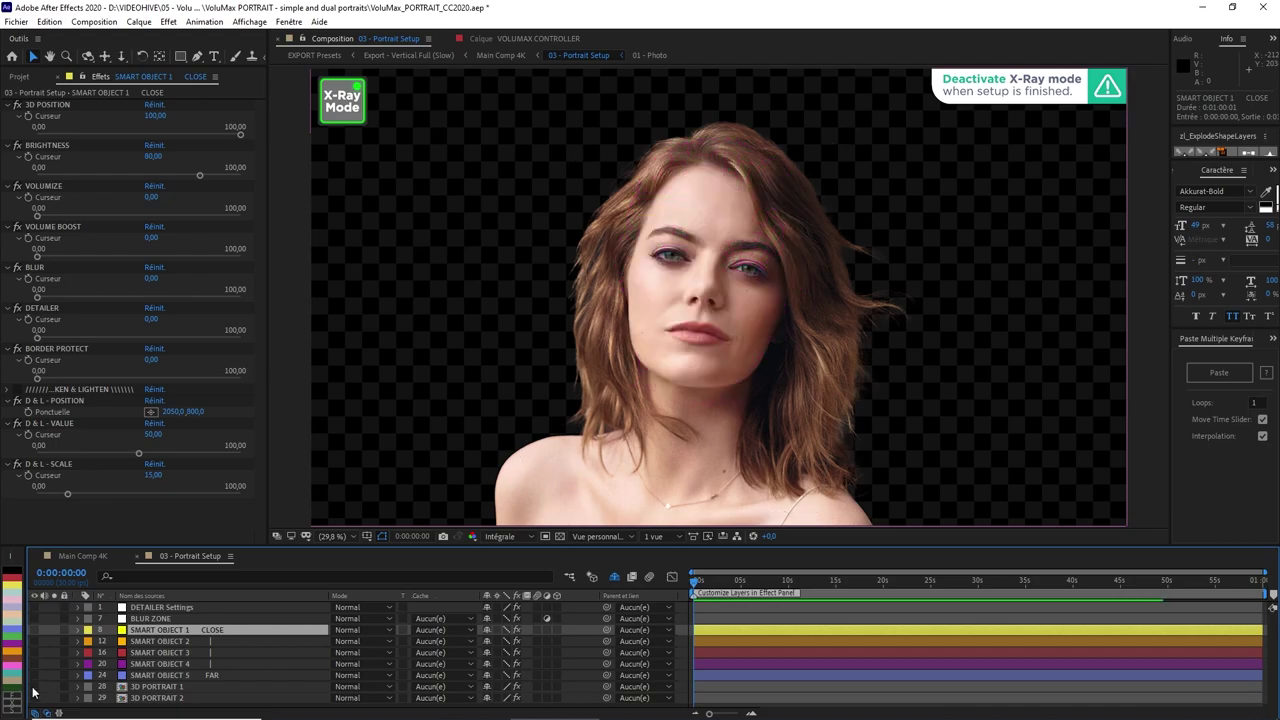
left_click(35, 629)
Draw a closed Pen mask on SMART OBJECT 1 around the front hair strand from the parting down past the cheek, including the flyaway lock
left_click(195, 57)
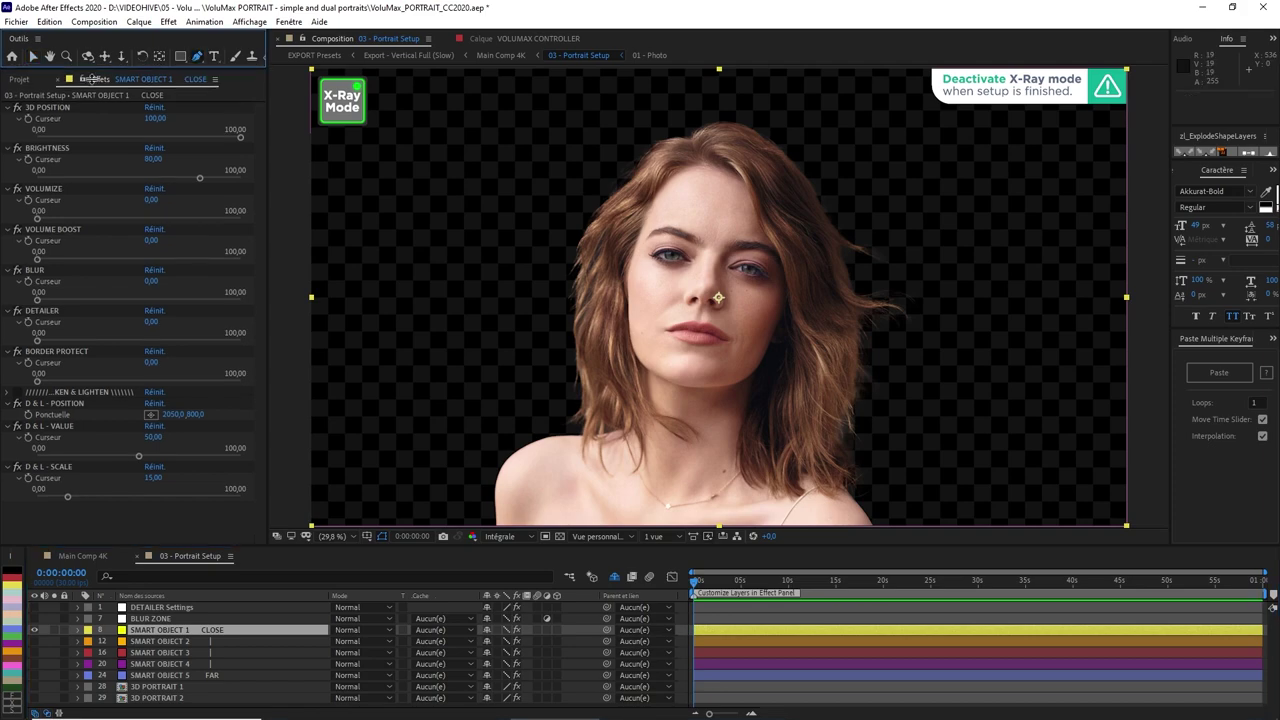
left_click(713, 168)
left_click(702, 148)
left_click(721, 145)
left_click(737, 149)
left_click(758, 157)
left_click(775, 178)
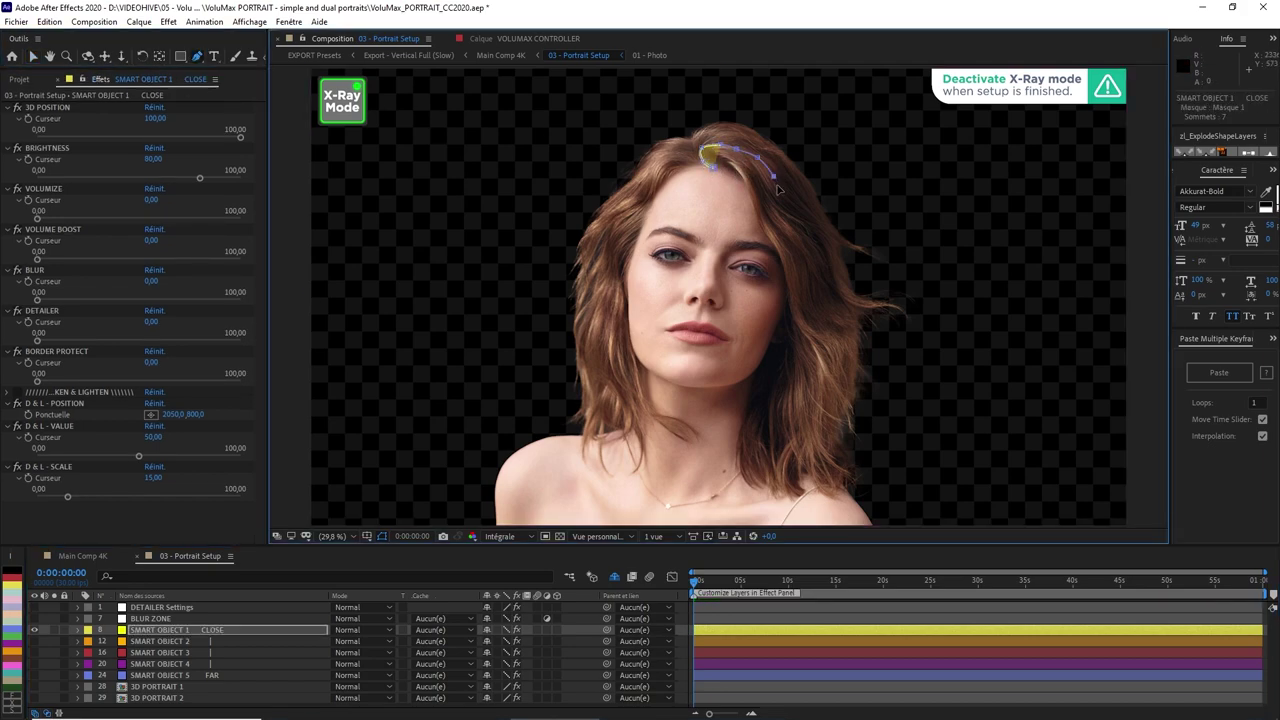
left_click(781, 200)
left_click(800, 218)
left_click(824, 264)
left_click(840, 283)
left_click(859, 293)
left_click(893, 290)
left_click(920, 296)
left_click(923, 313)
left_click(903, 329)
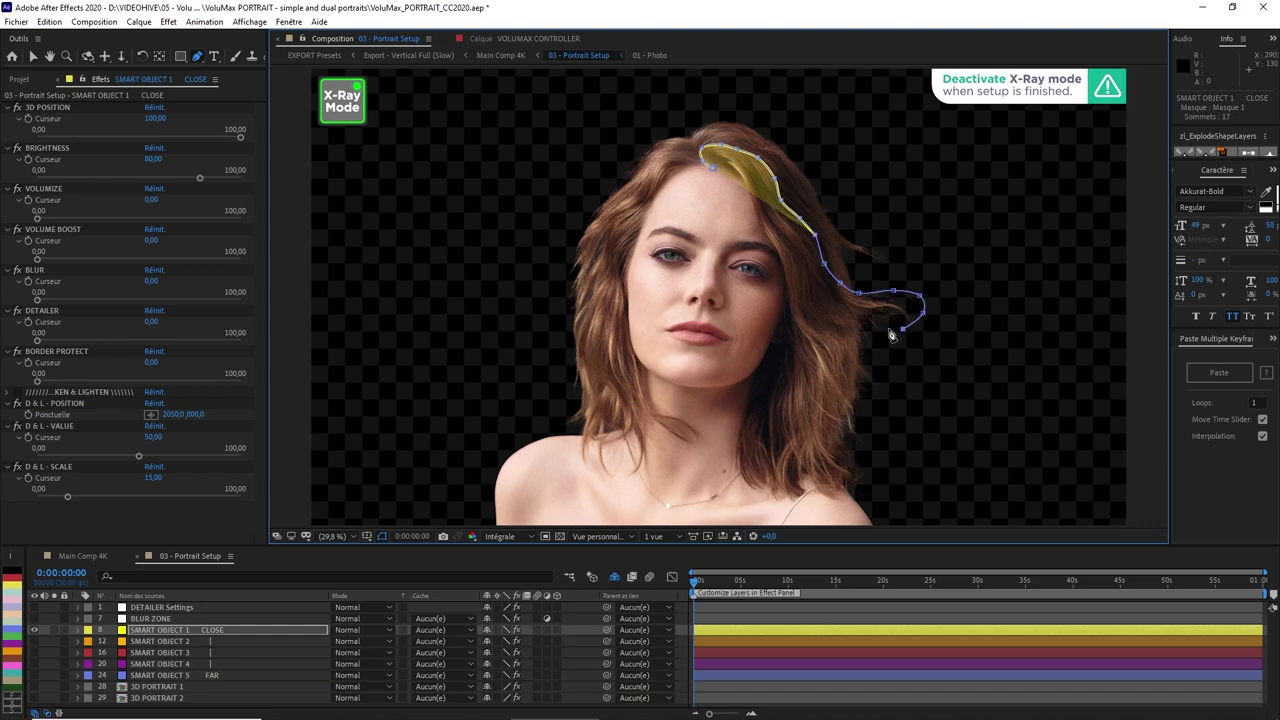
left_click(874, 322)
left_click(867, 323)
left_click(866, 348)
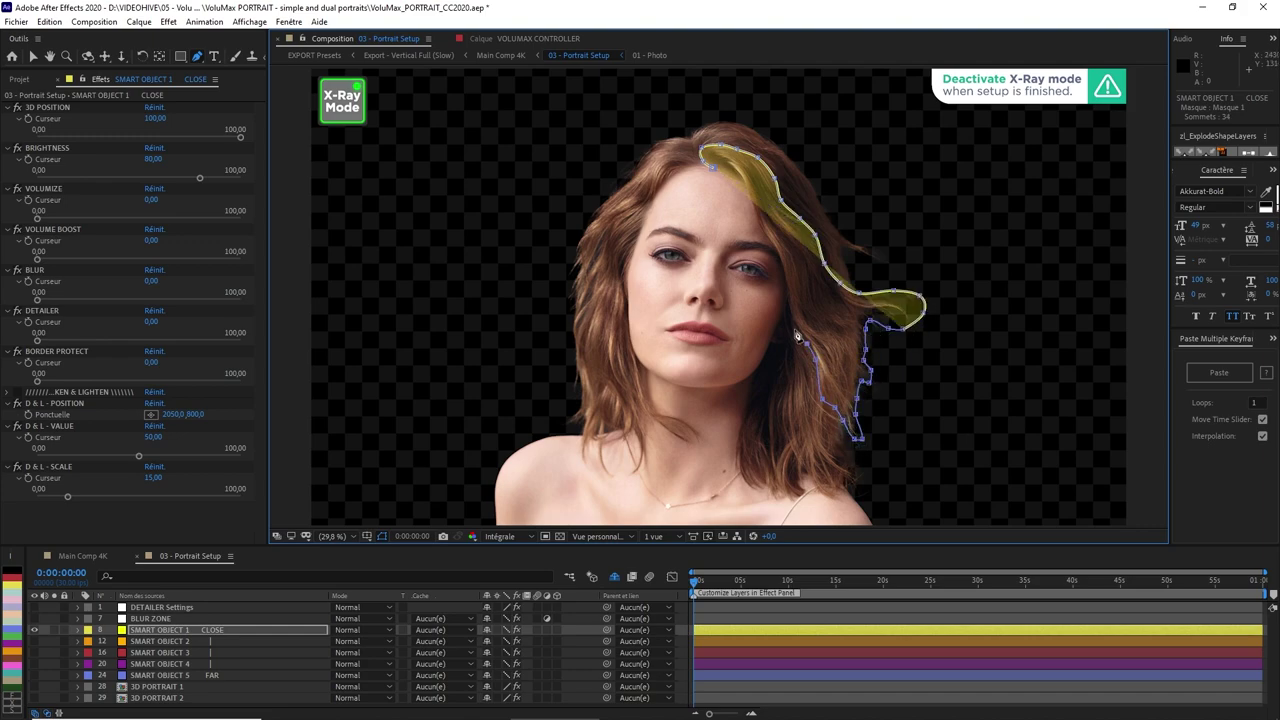
left_click(781, 253)
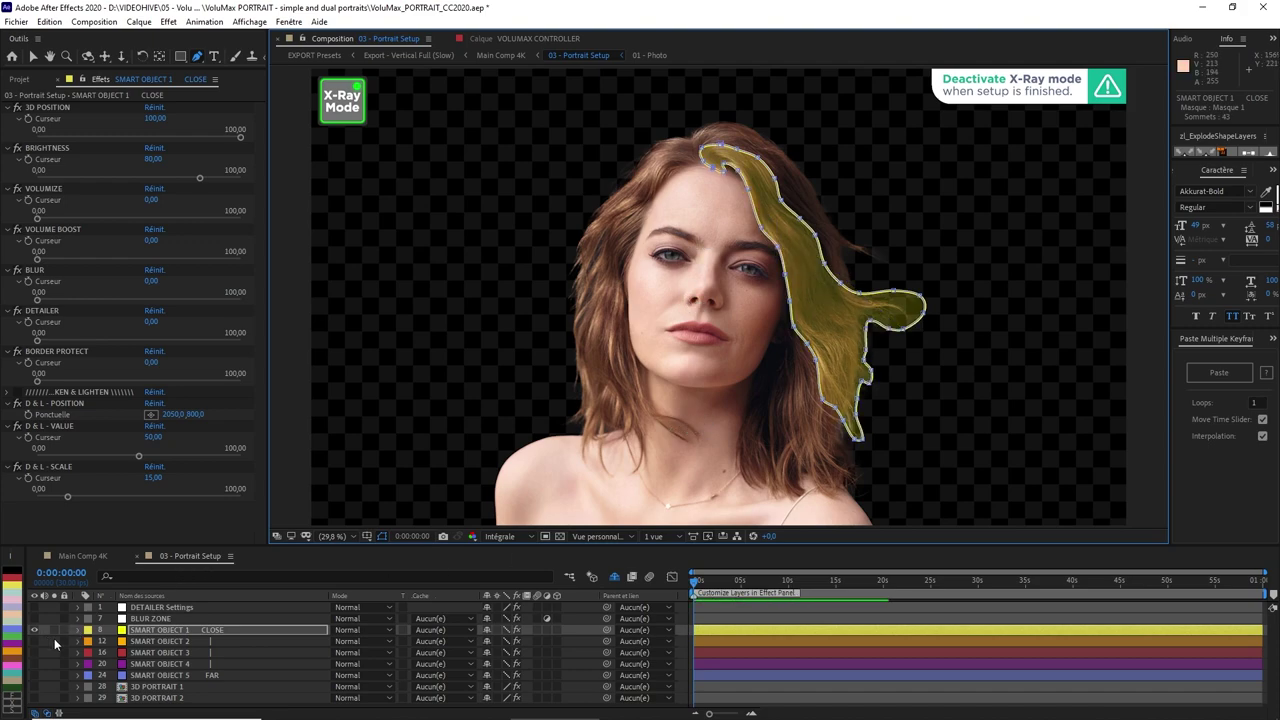
Draw a closed Pen mask on SMART OBJECT 2 around the woman's whole hair, following its outer edge and tips and leaving out the face
left_click(160, 641)
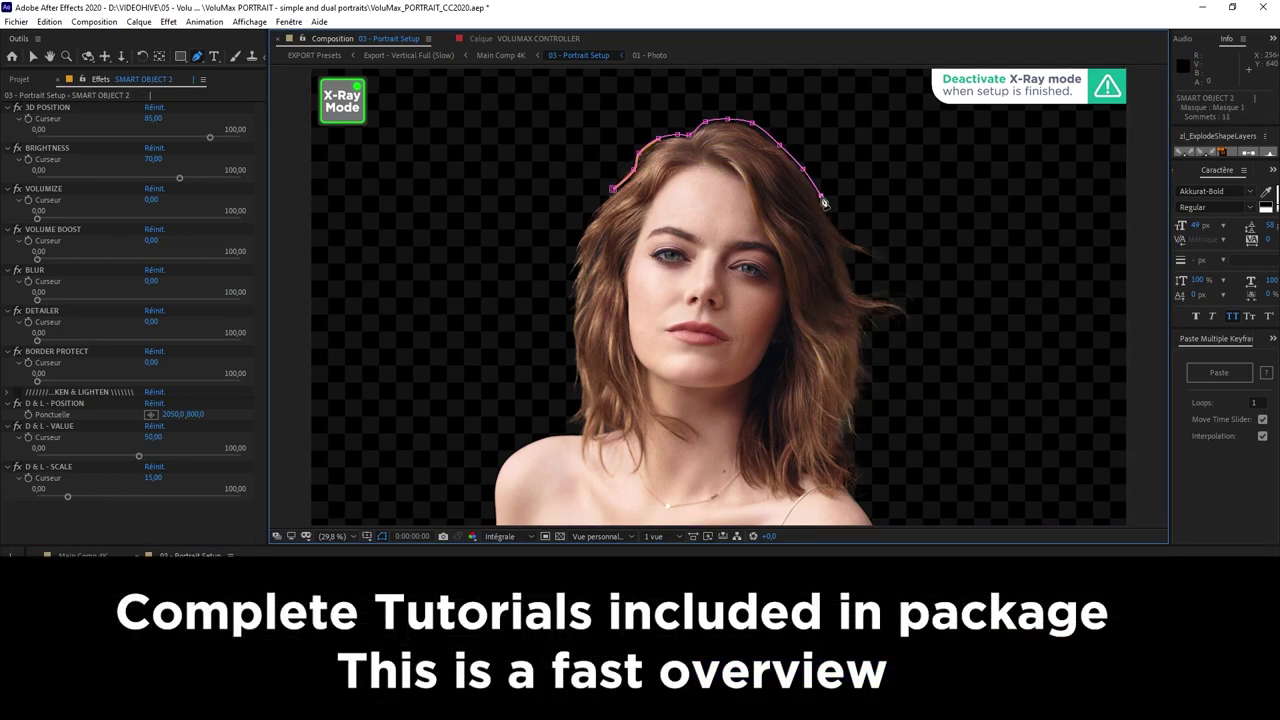
left_click(834, 222)
left_click(848, 236)
left_click(868, 244)
left_click(869, 251)
left_click(845, 253)
left_click(851, 270)
left_click(855, 292)
left_click(864, 336)
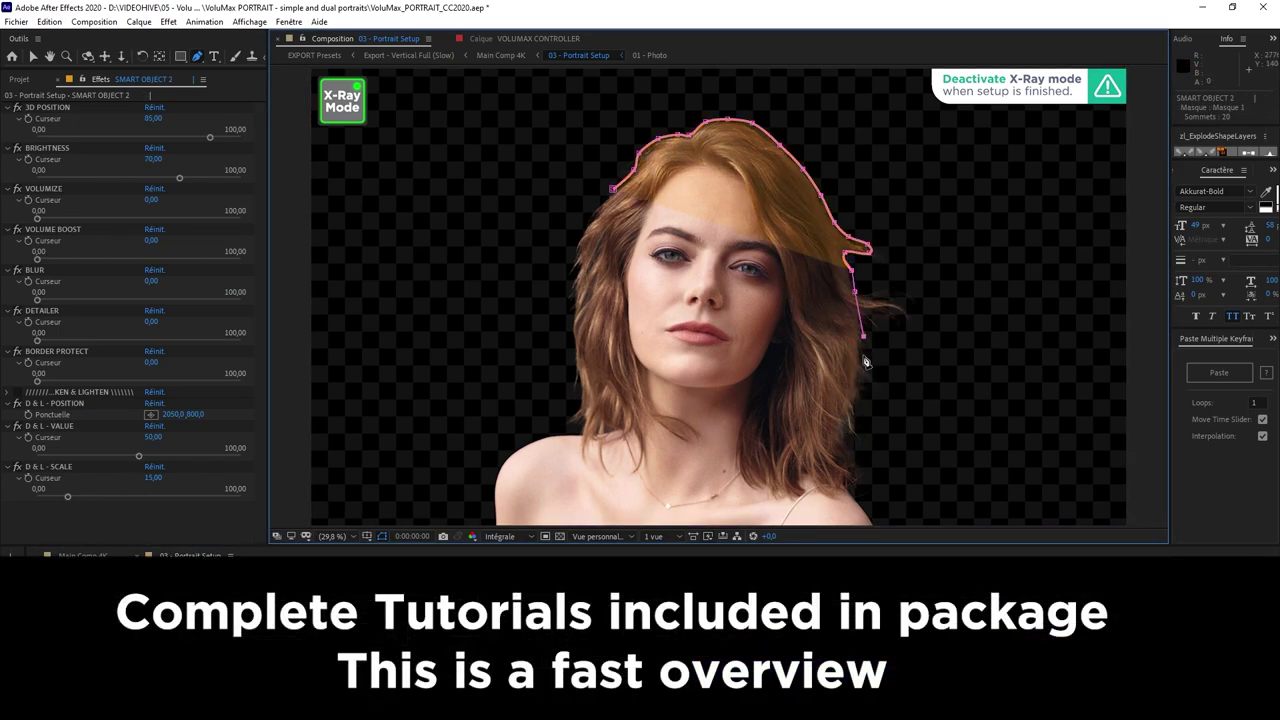
left_click(796, 501)
left_click(783, 499)
left_click(767, 500)
left_click(765, 492)
left_click(755, 491)
left_click(739, 478)
left_click(734, 463)
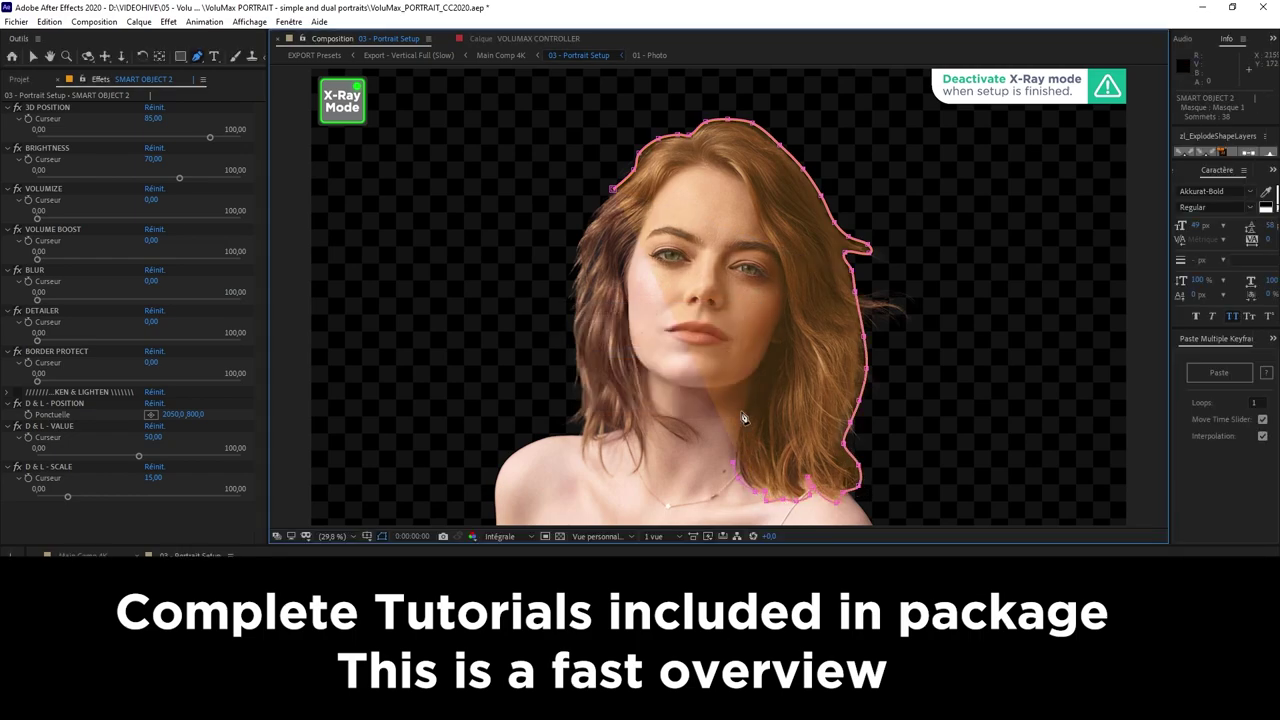
left_click(741, 410)
left_click(788, 268)
left_click(775, 220)
left_click(750, 175)
left_click(705, 163)
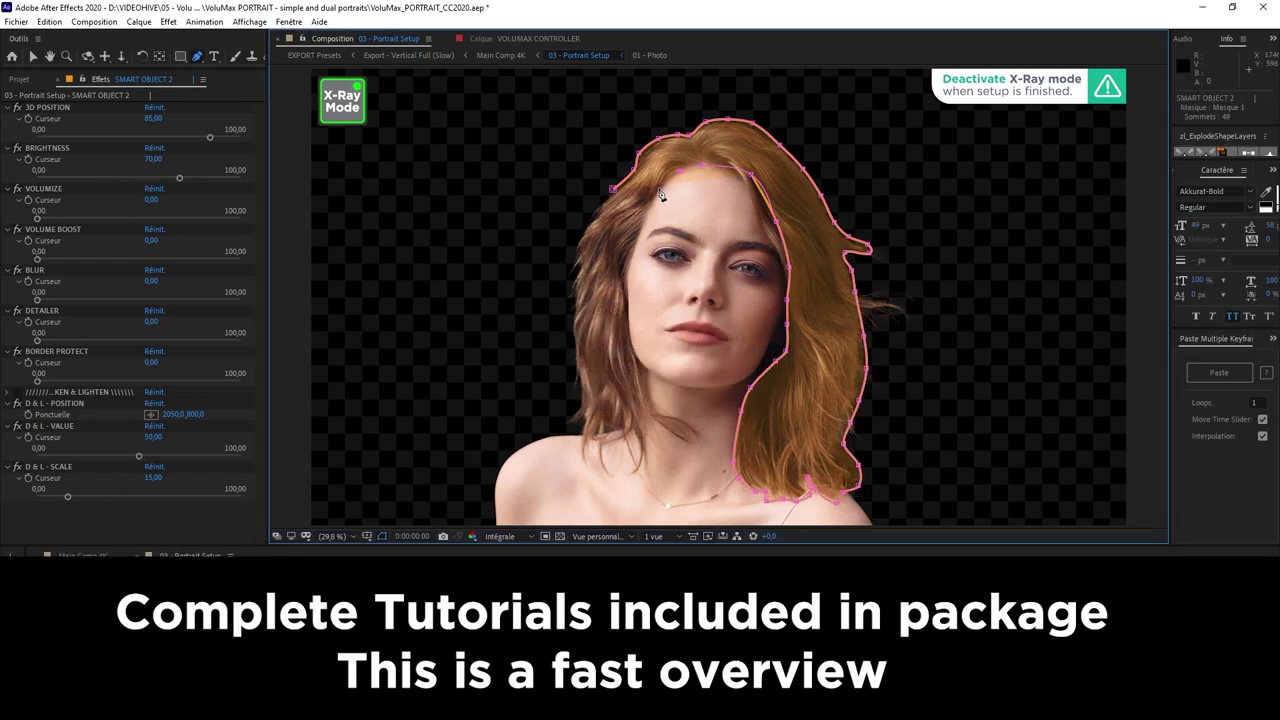
left_click(658, 185)
left_click(635, 230)
left_click(628, 280)
left_click(630, 325)
left_click(632, 348)
left_click(637, 370)
left_click(643, 395)
left_click(648, 418)
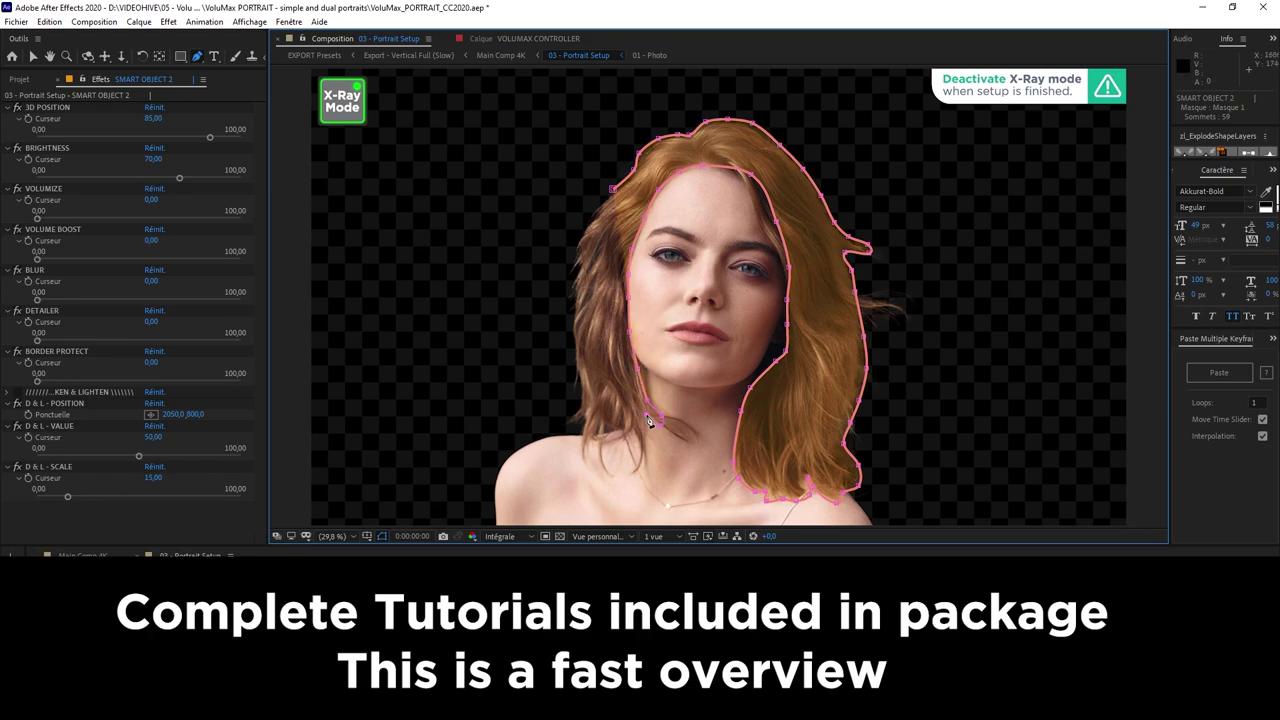
left_click(586, 469)
left_click(585, 446)
left_click(585, 424)
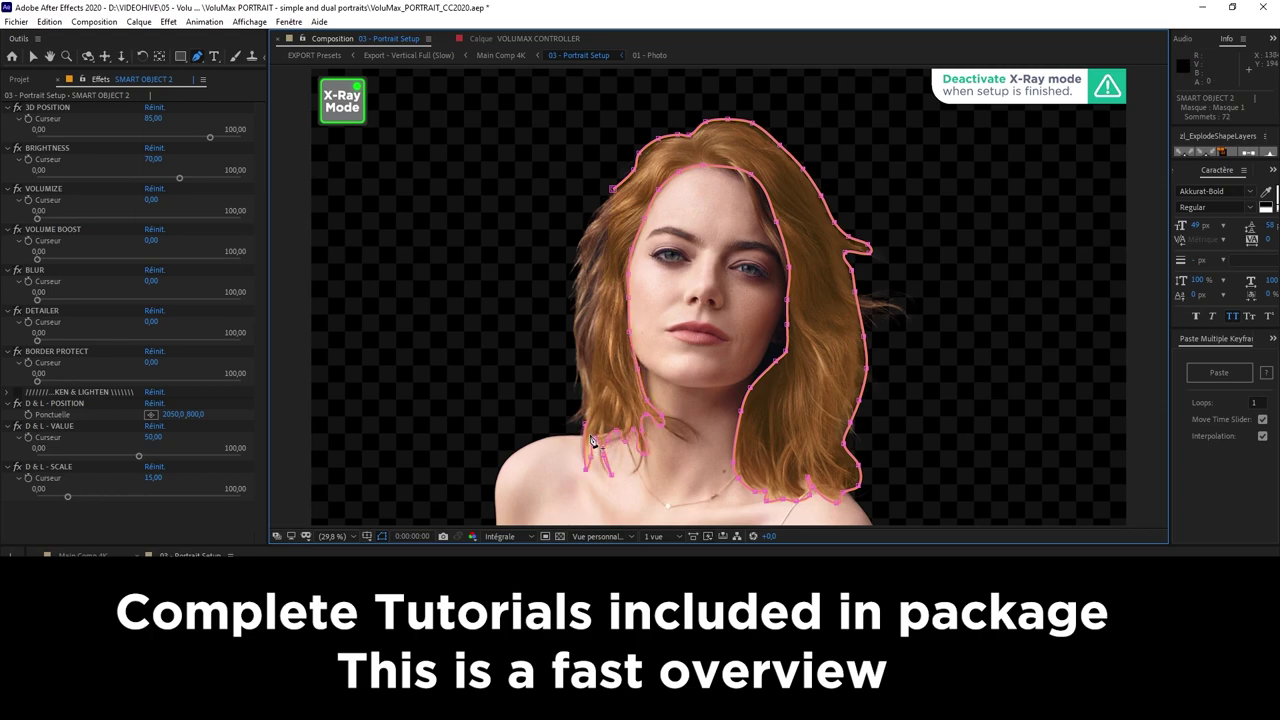
left_click(578, 381)
left_click(574, 340)
left_click(571, 318)
left_click(573, 292)
left_click(573, 260)
left_click(576, 243)
left_click(592, 208)
left_click(613, 188)
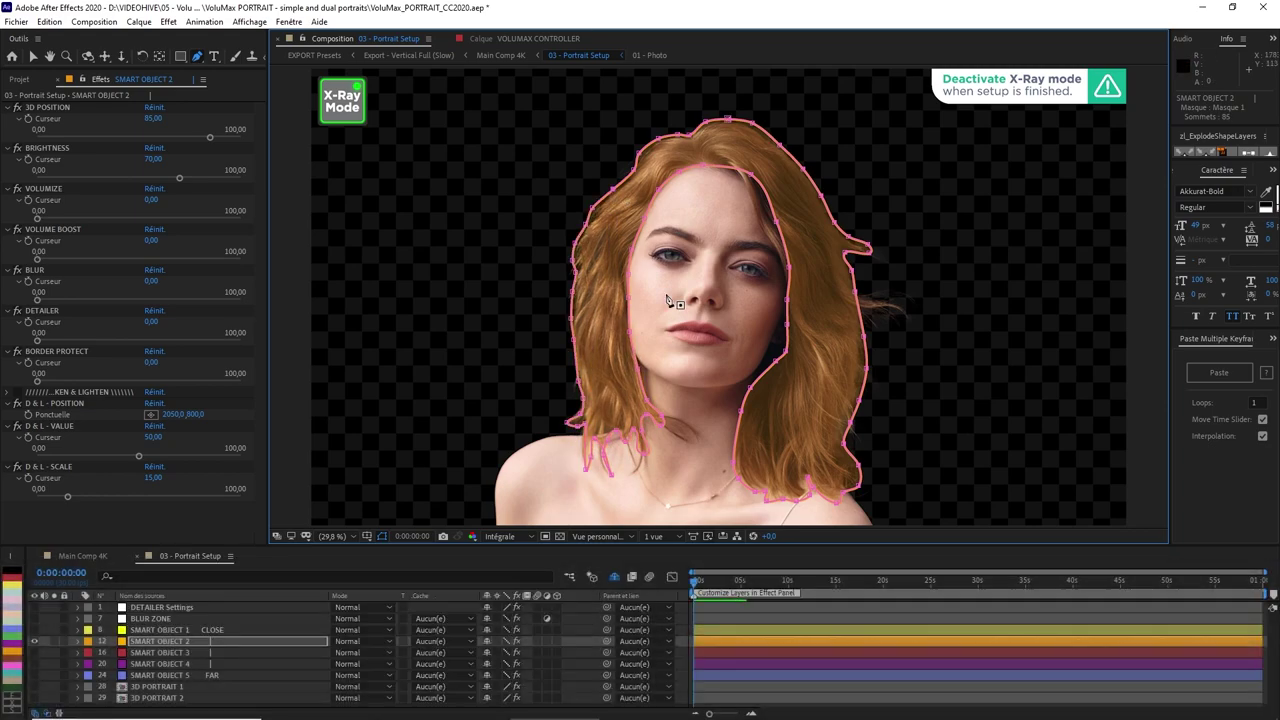
Make SMART OBJECT 1 and 3D PORTRAIT 1 visible alongside SMART OBJECT 2, and turn off X-Ray mode
left_click(36, 630)
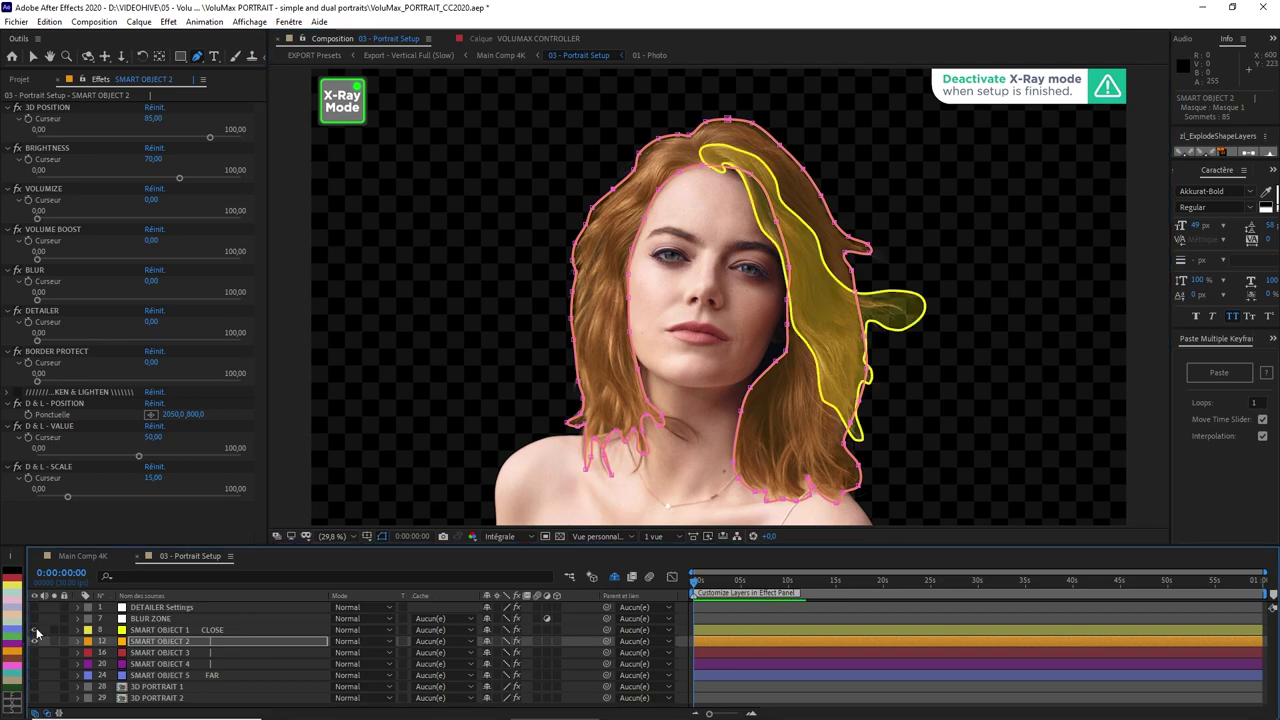
left_click(158, 630)
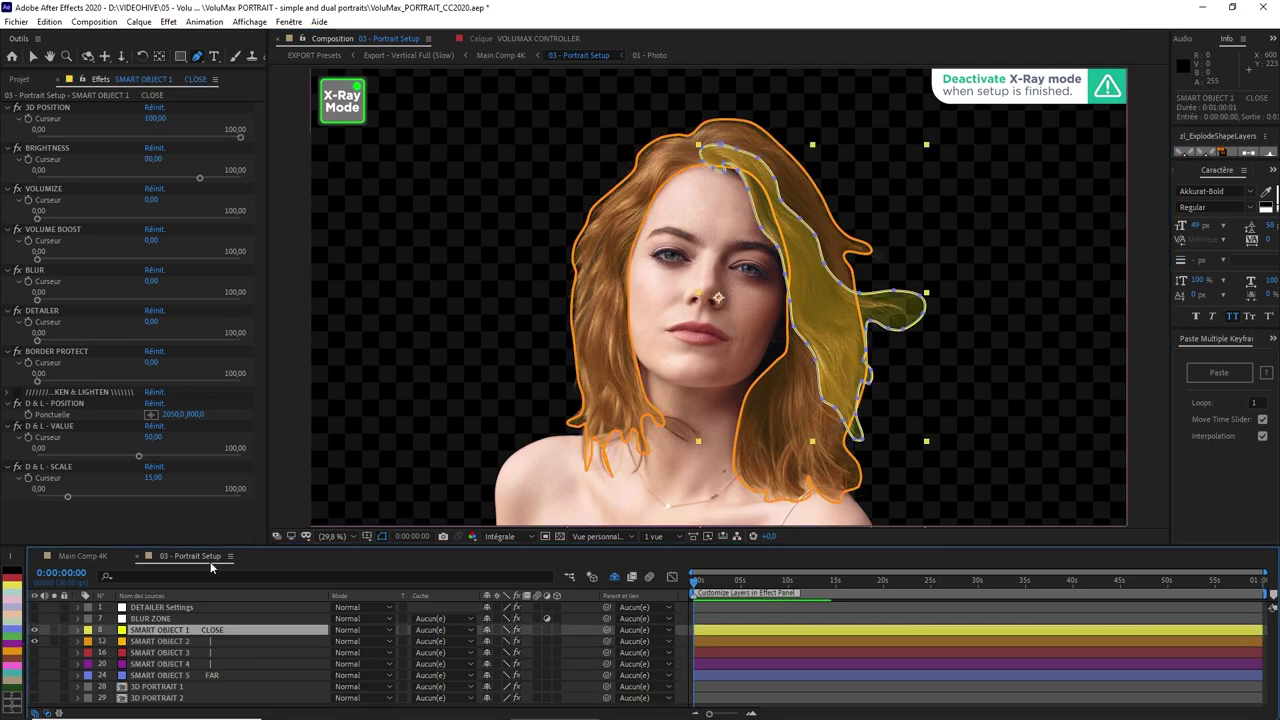
left_click(33, 55)
left_click(343, 113)
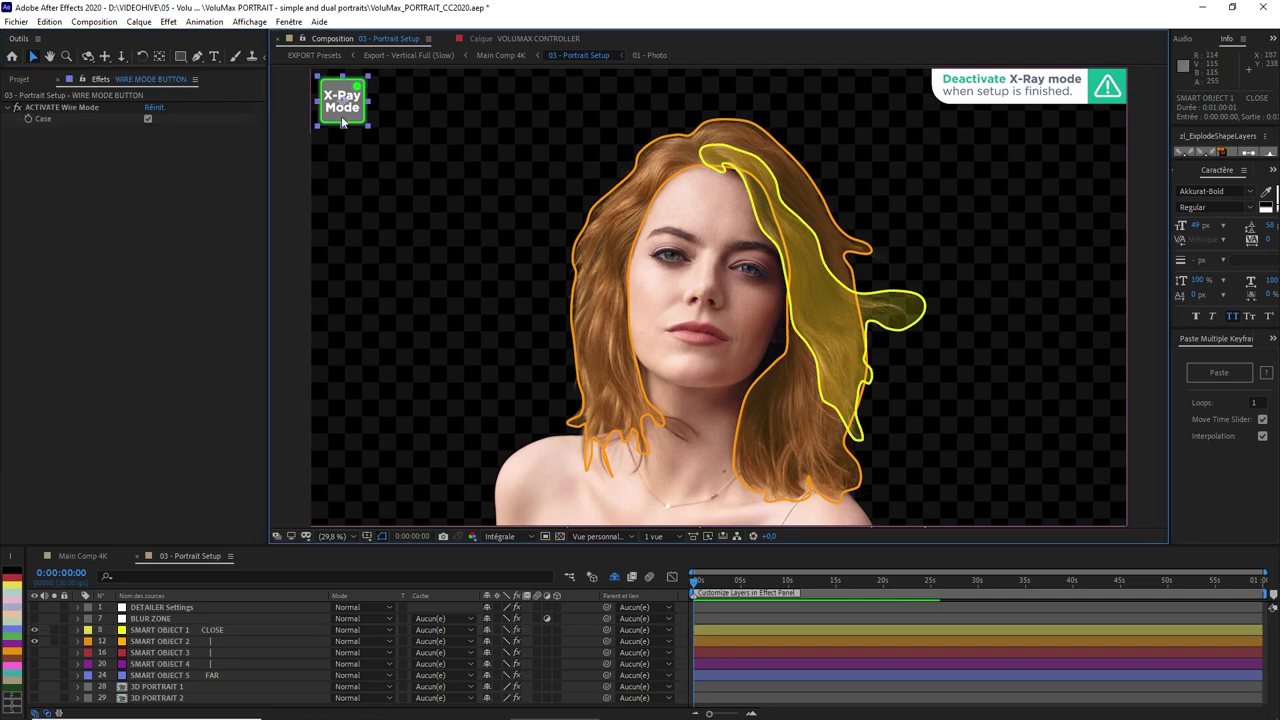
left_click(147, 119)
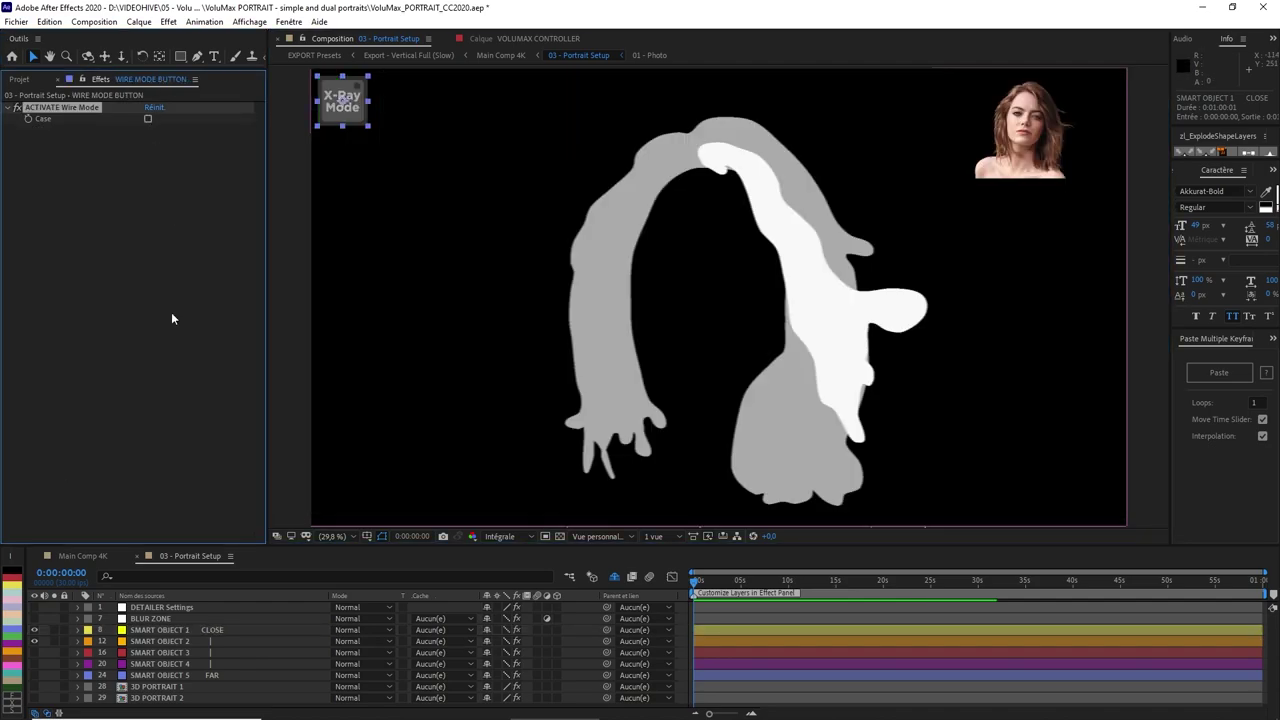
left_click(35, 687)
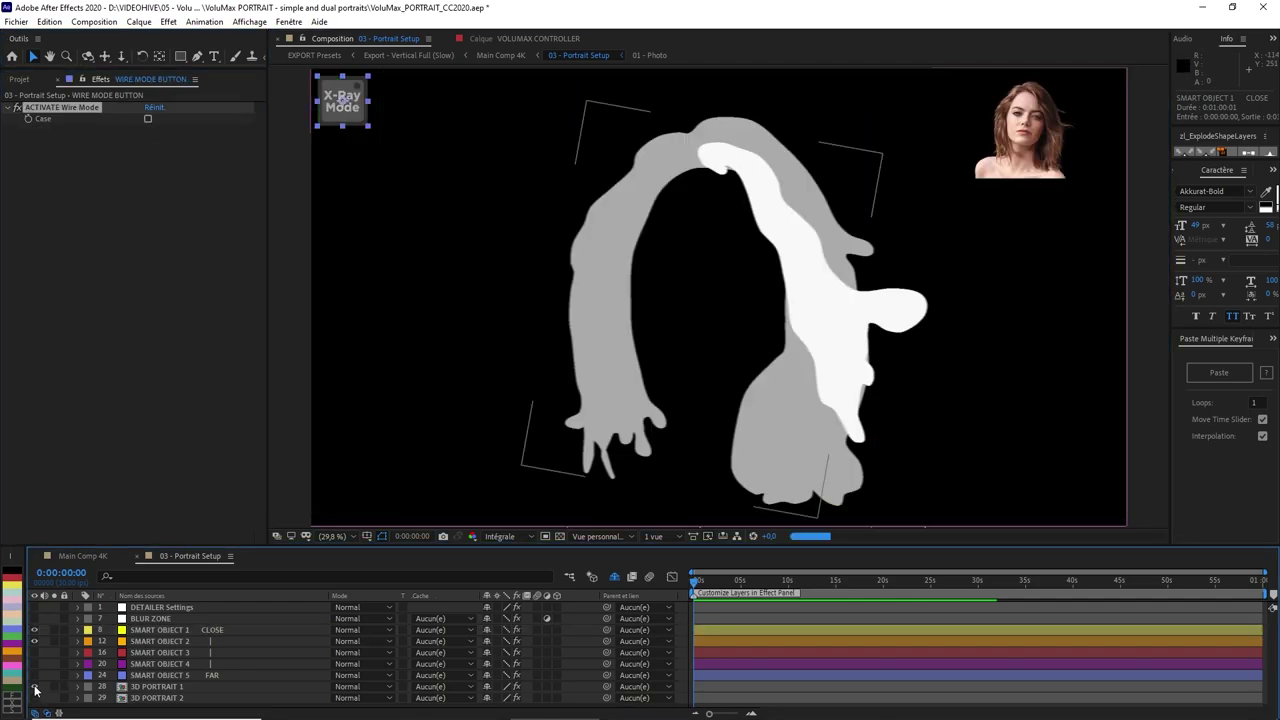
left_click(155, 687)
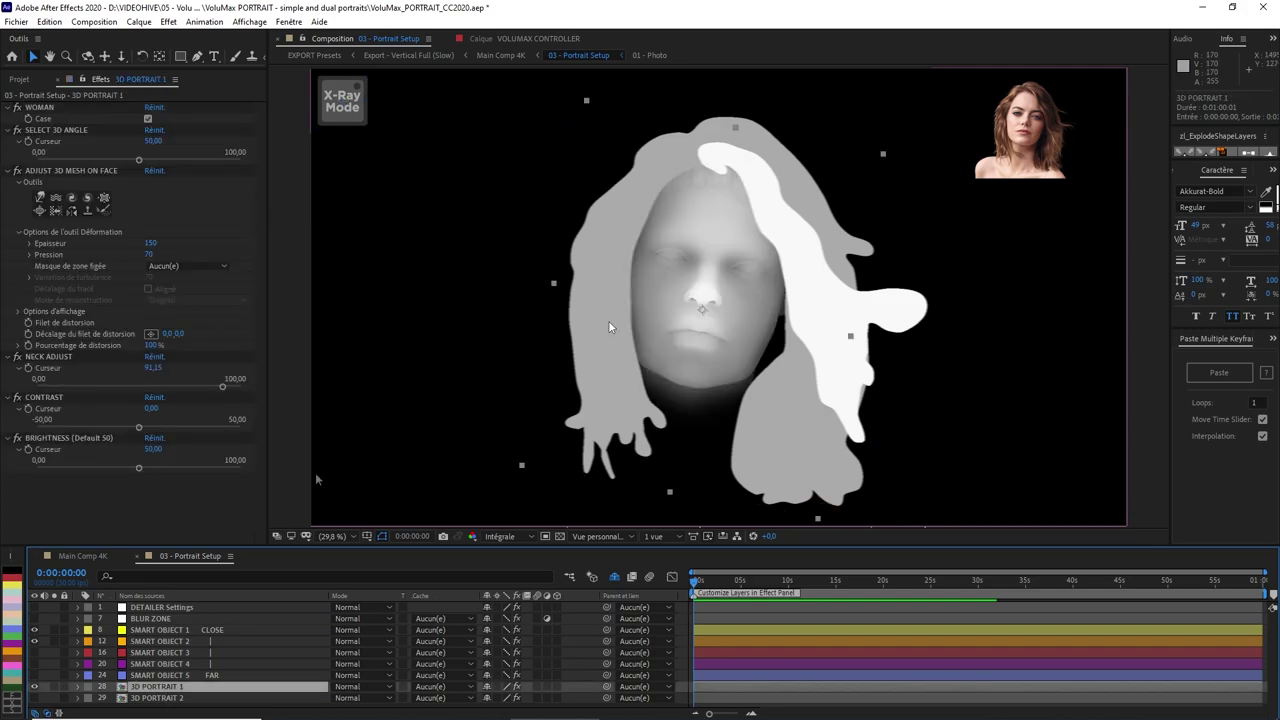
Lower the BRIGHTNESS of SMART OBJECT 1 to about 72 and of SMART OBJECT 2 to about 48
left_click(150, 631)
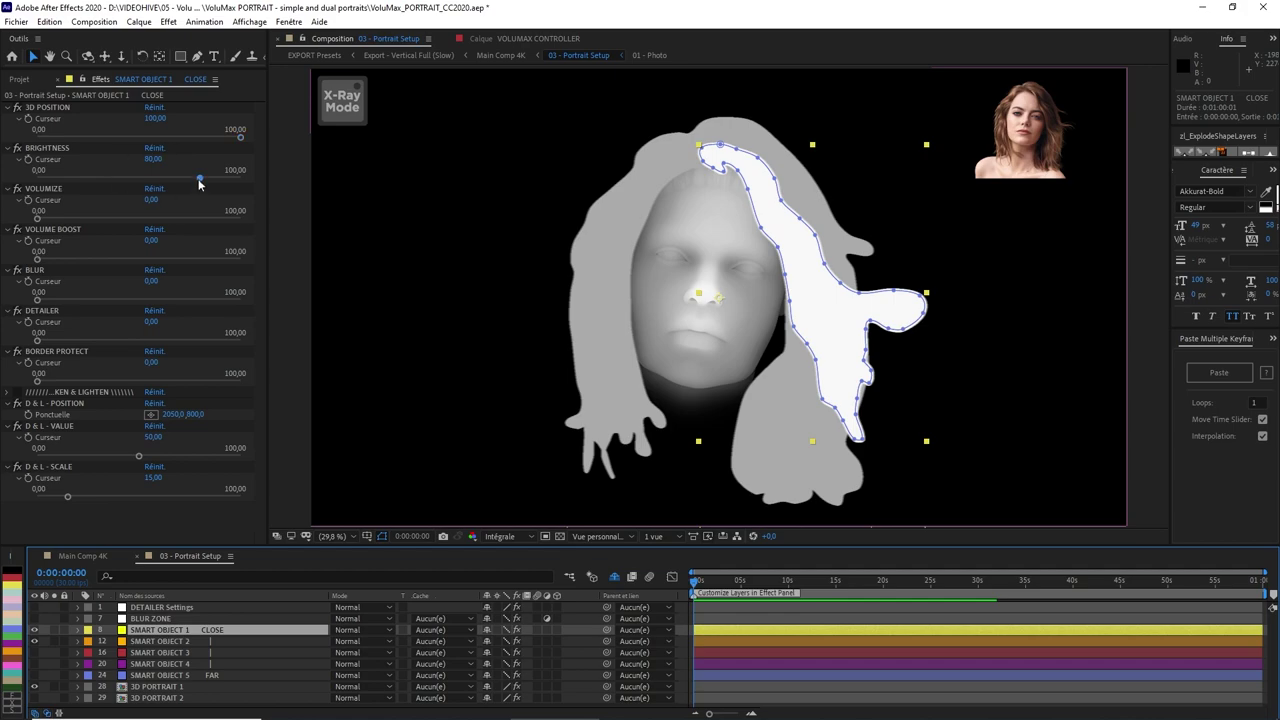
left_click_drag(199, 183, 184, 184)
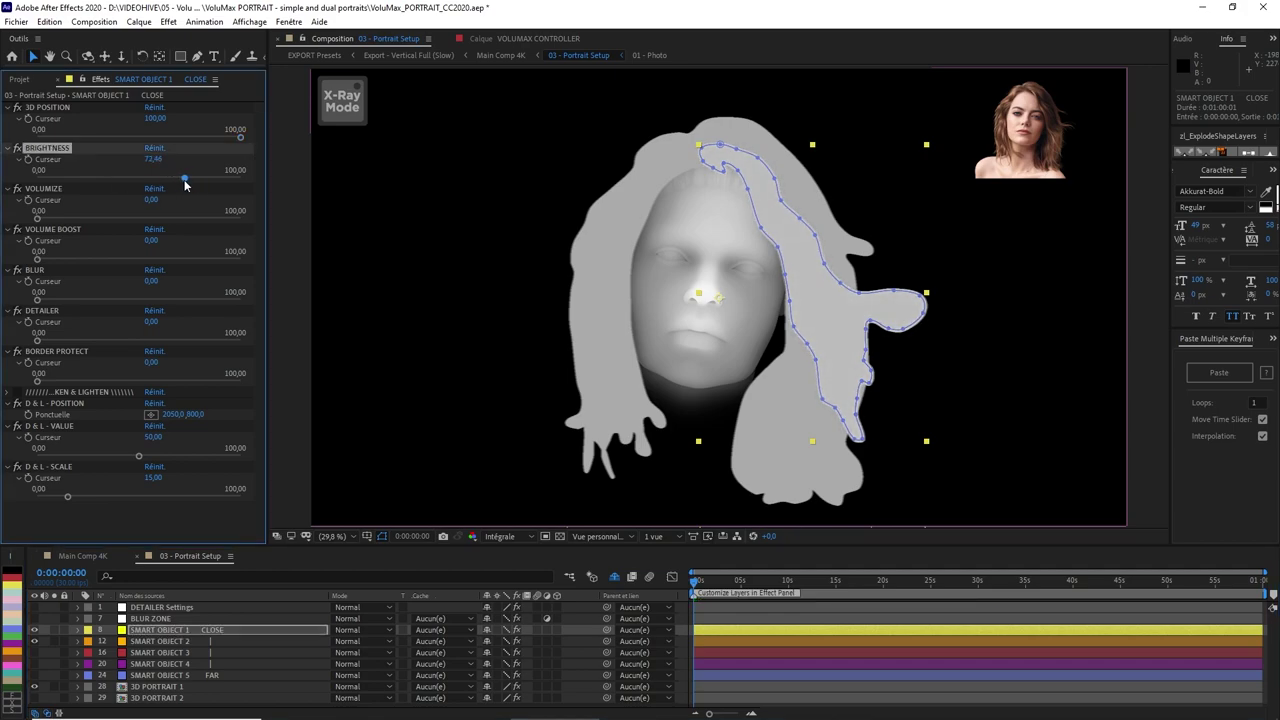
left_click(165, 642)
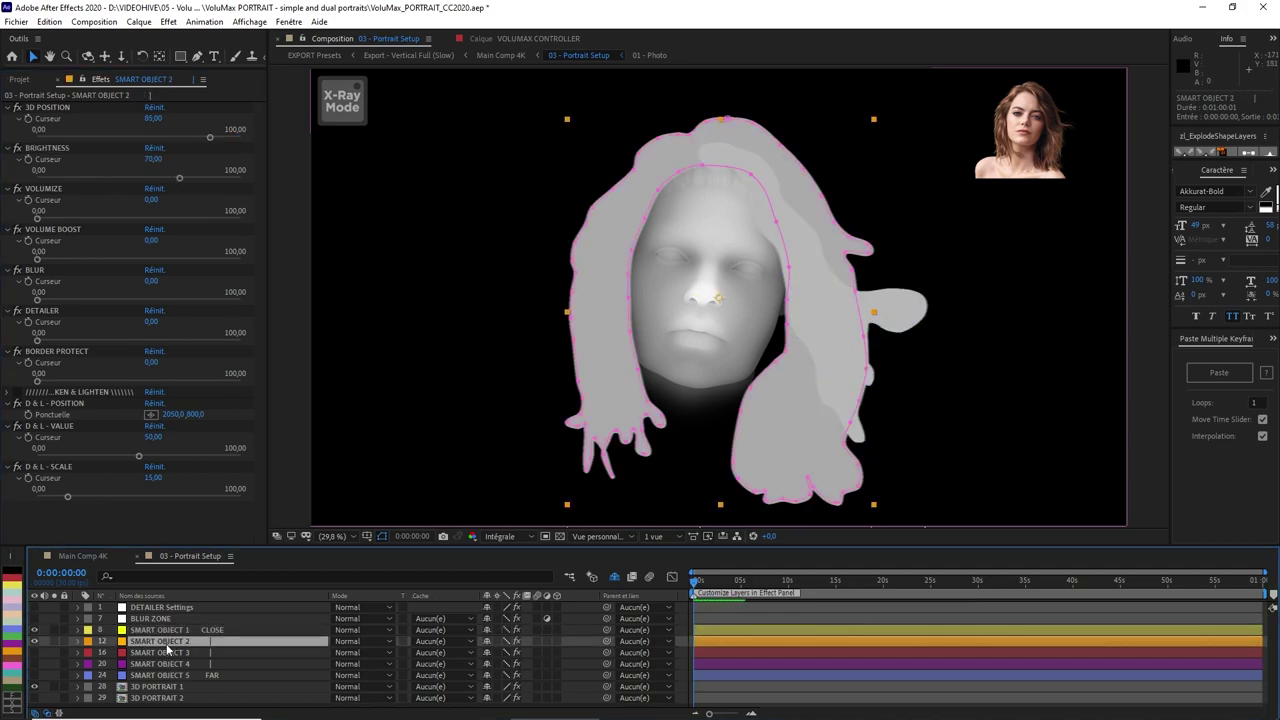
left_click_drag(172, 185, 140, 190)
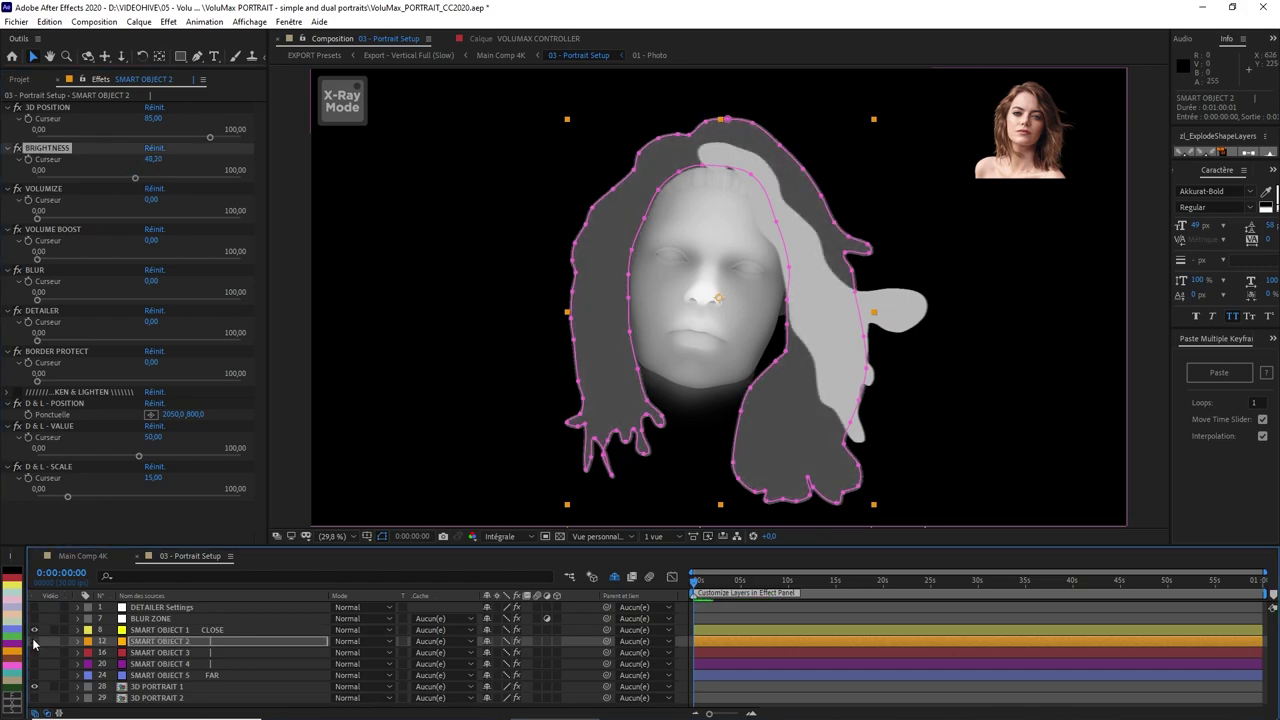
Set the 3D POSITION of SMART OBJECT 1 to 100 and of SMART OBJECT 2 to about 69
left_click(160, 630)
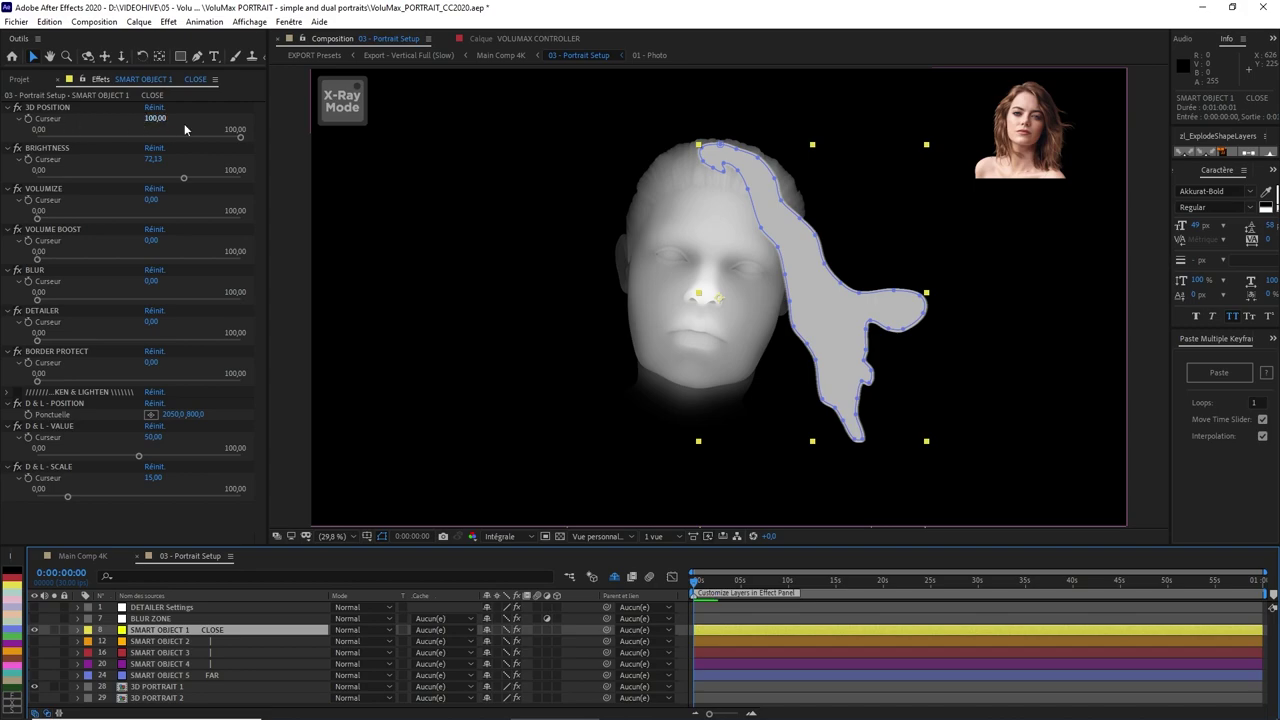
left_click(53, 112)
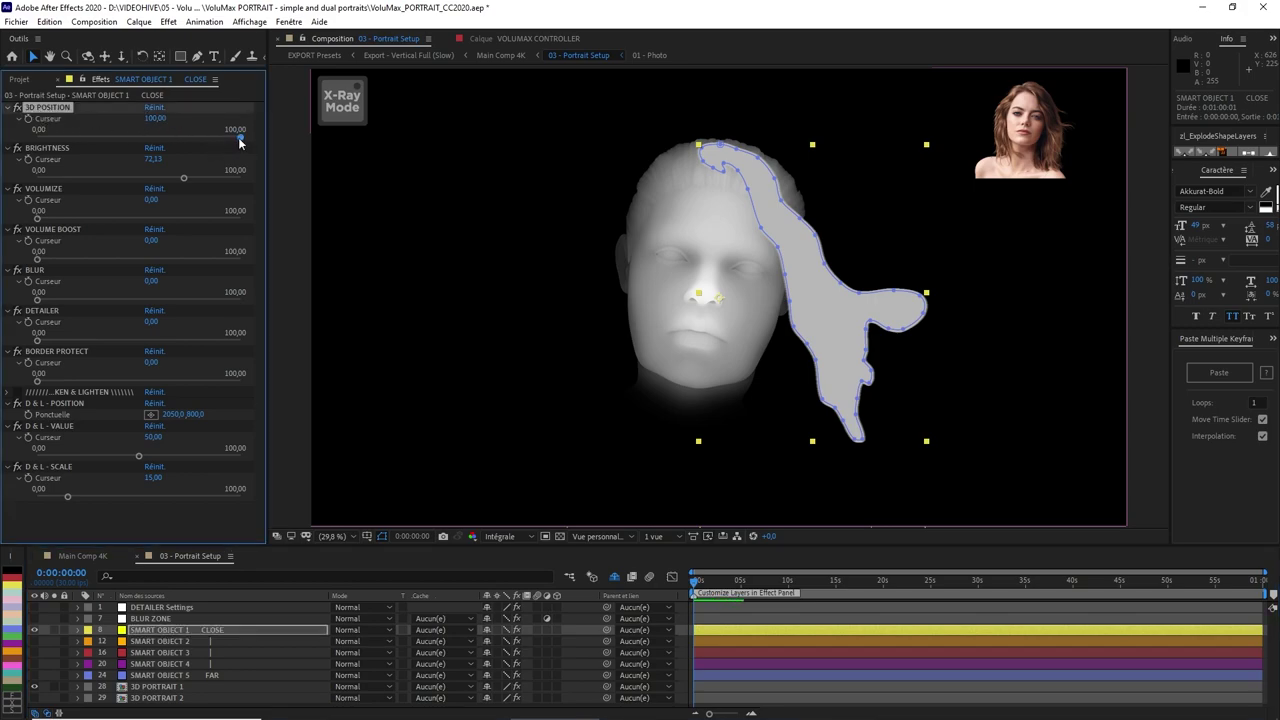
left_click_drag(174, 147, 240, 158)
left_click(125, 641)
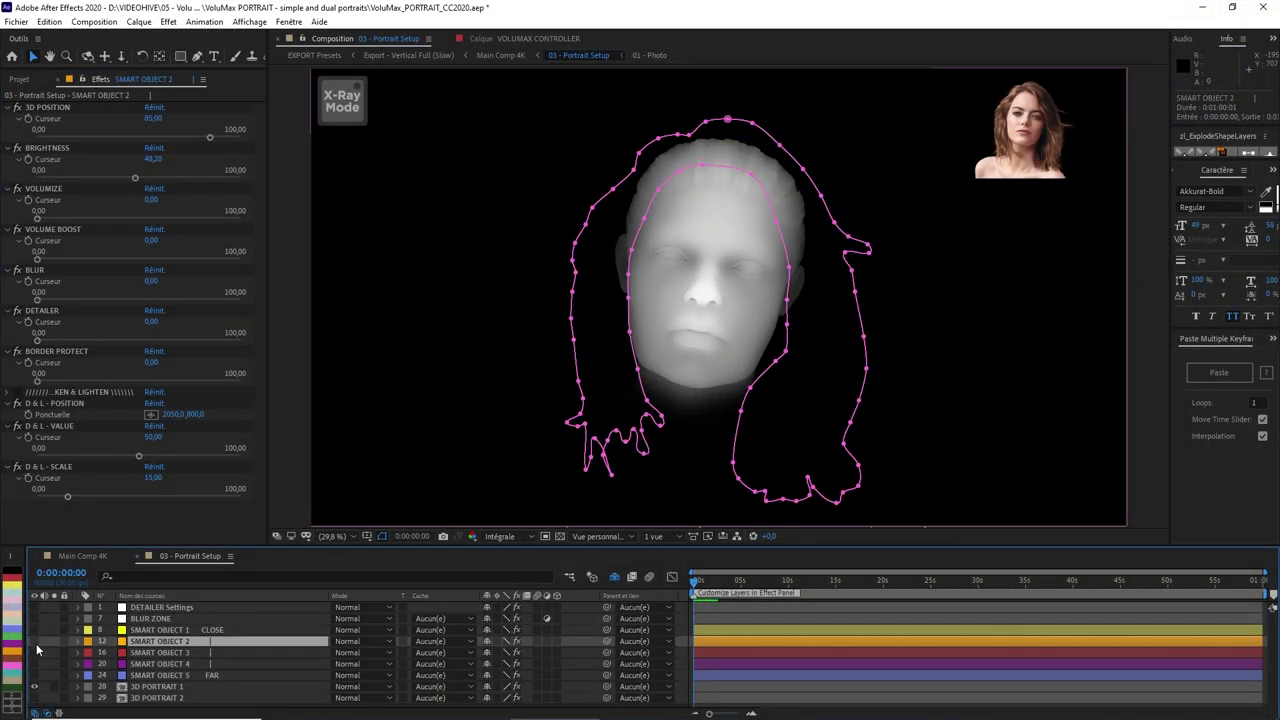
left_click_drag(210, 137, 80, 137)
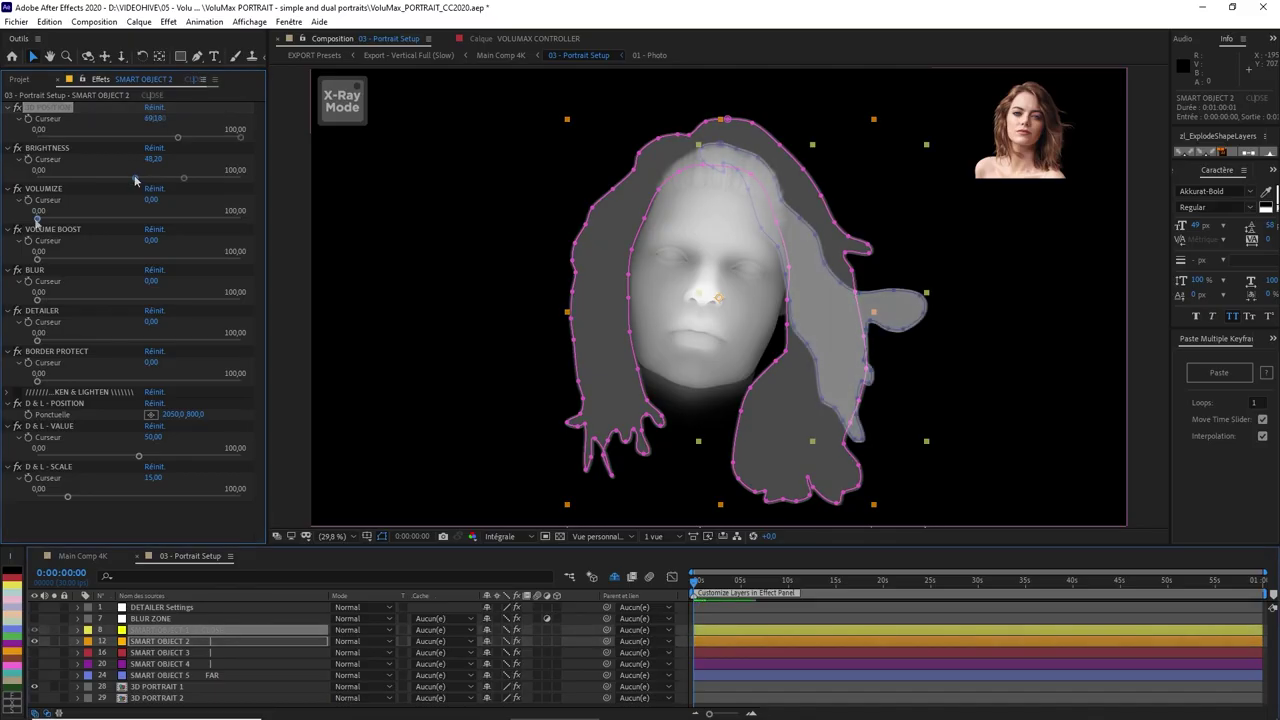
Shape SMART OBJECT 1 with VOLUMIZE at about 56, DETAILER at about 85 and BLUR at about 21
left_click_drag(37, 219, 137, 224)
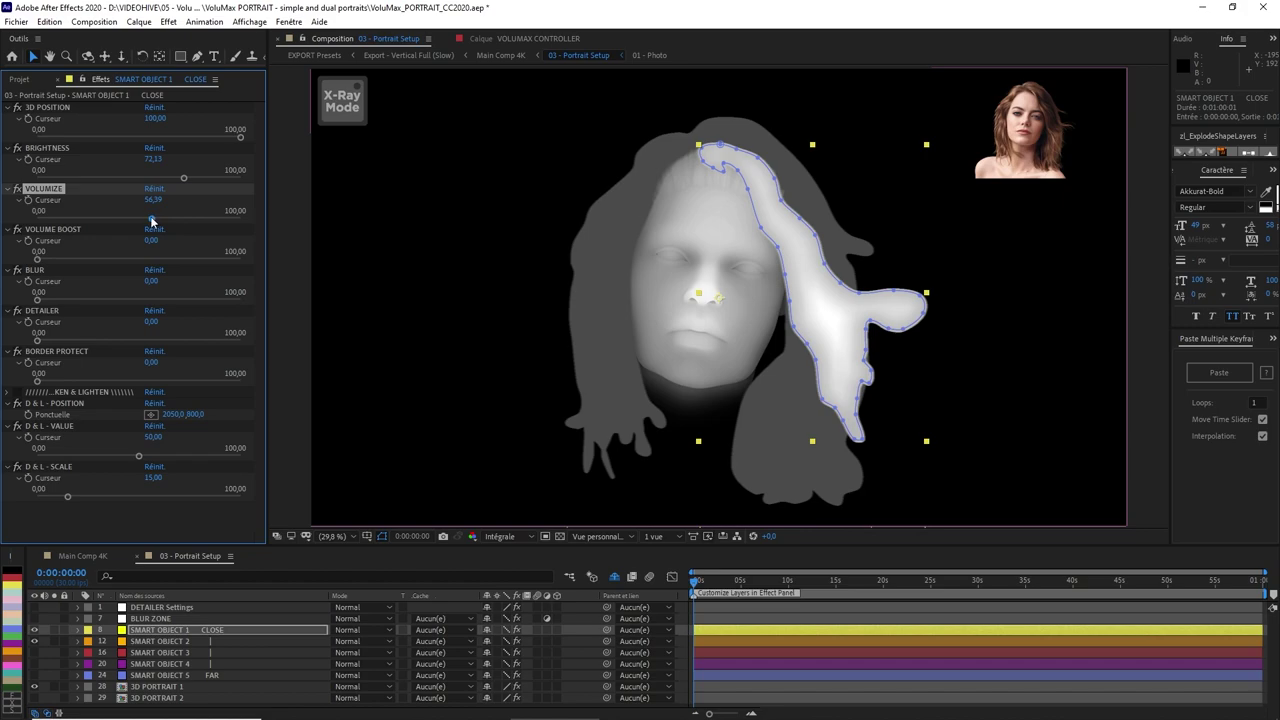
left_click(41, 322)
left_click_drag(58, 342, 272, 350)
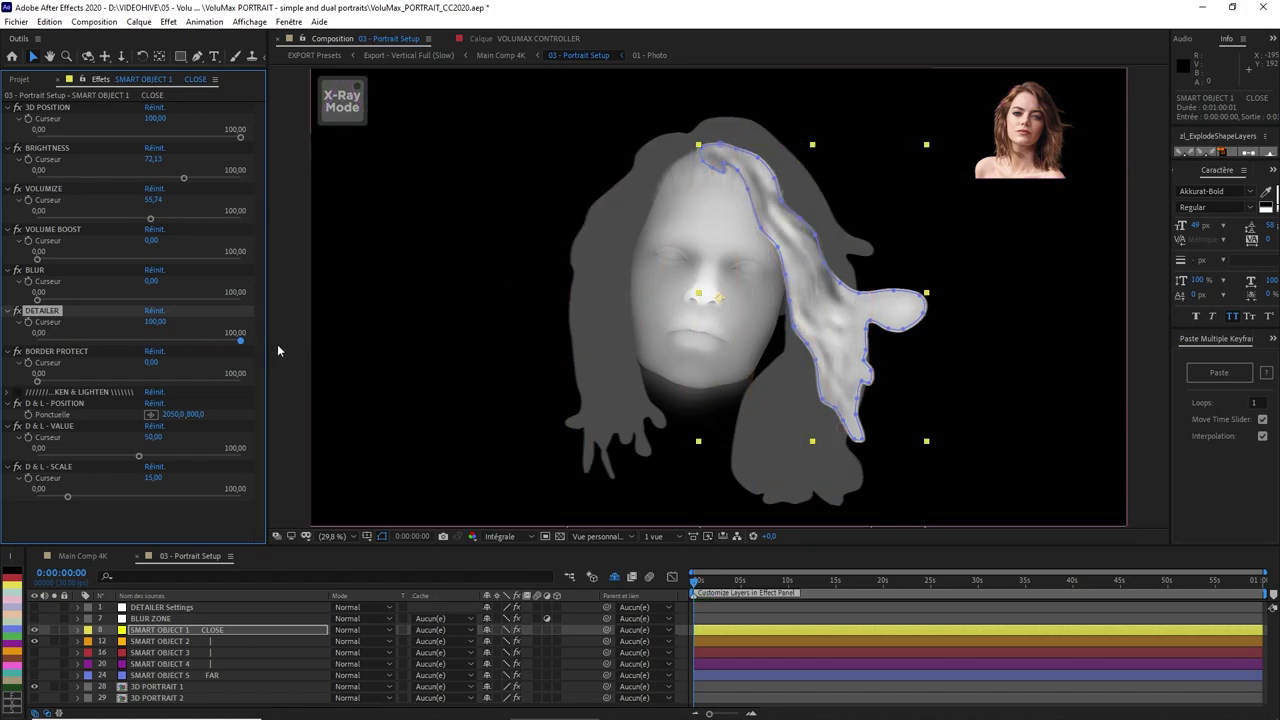
left_click_drag(38, 300, 82, 300)
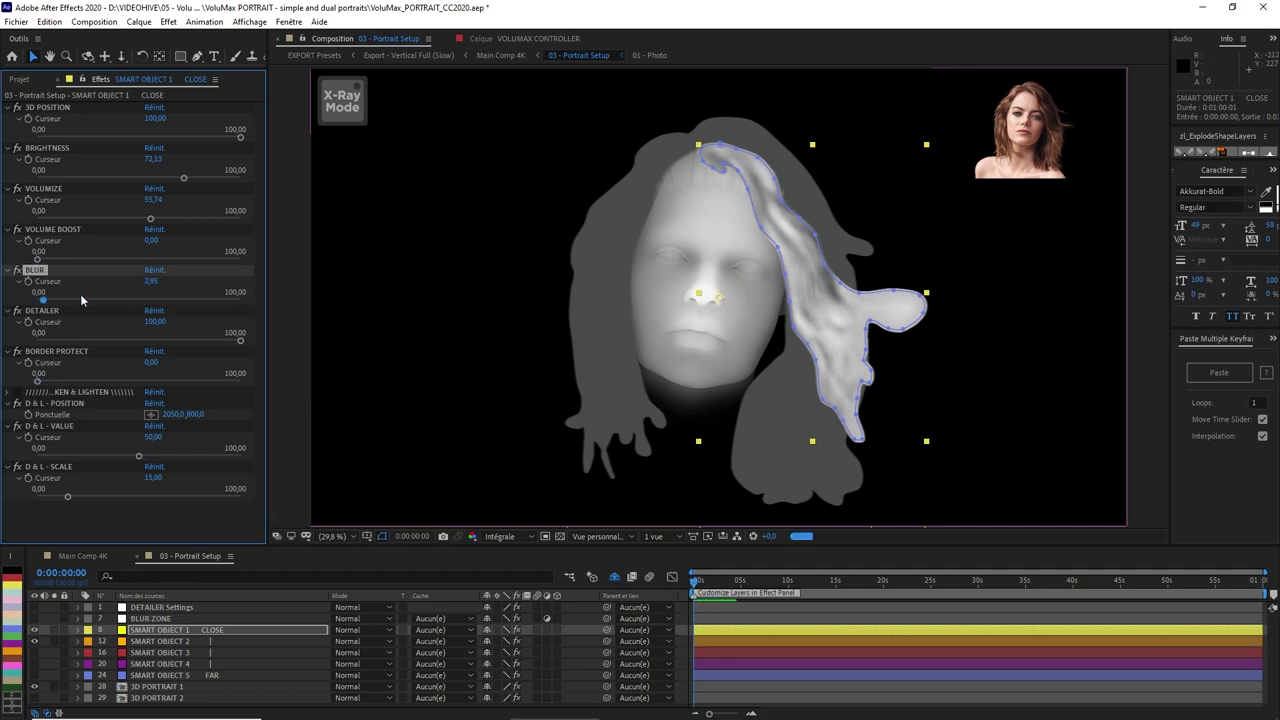
Shape SMART OBJECT 2 with VOLUMIZE at about 43, DETAILER at 100 and BLUR at about 24
left_click(142, 641)
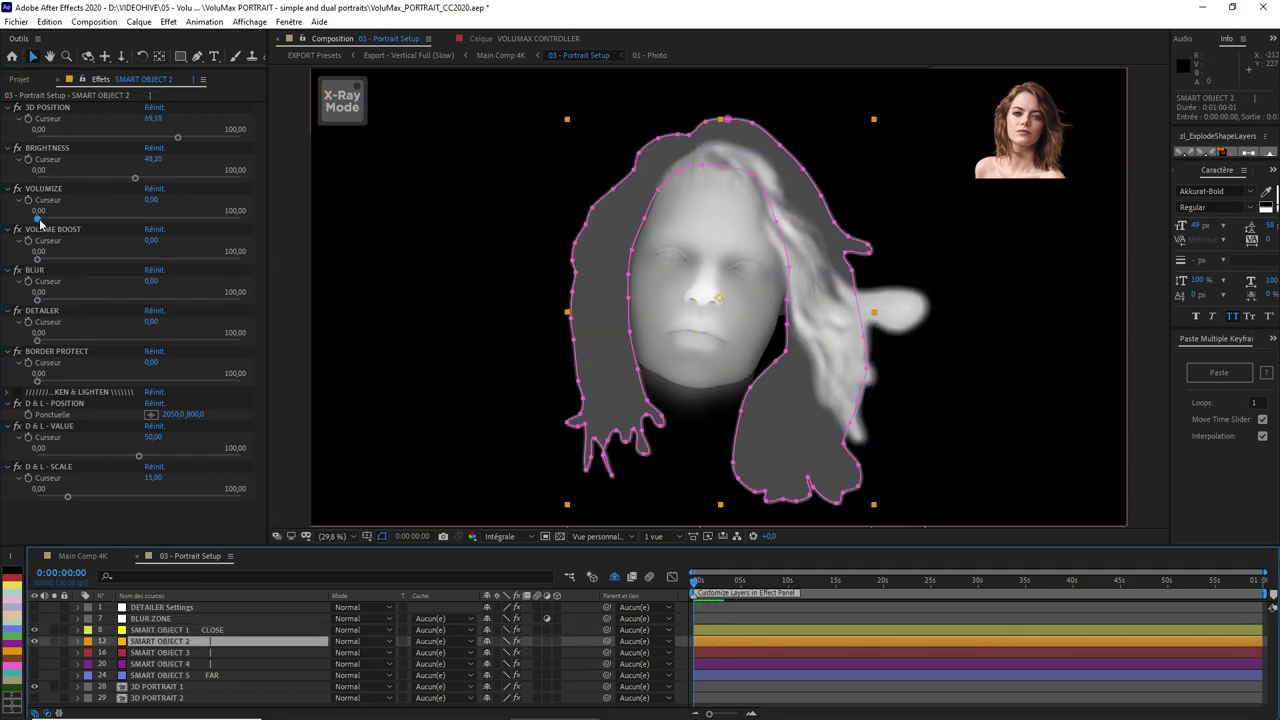
left_click_drag(38, 214, 133, 214)
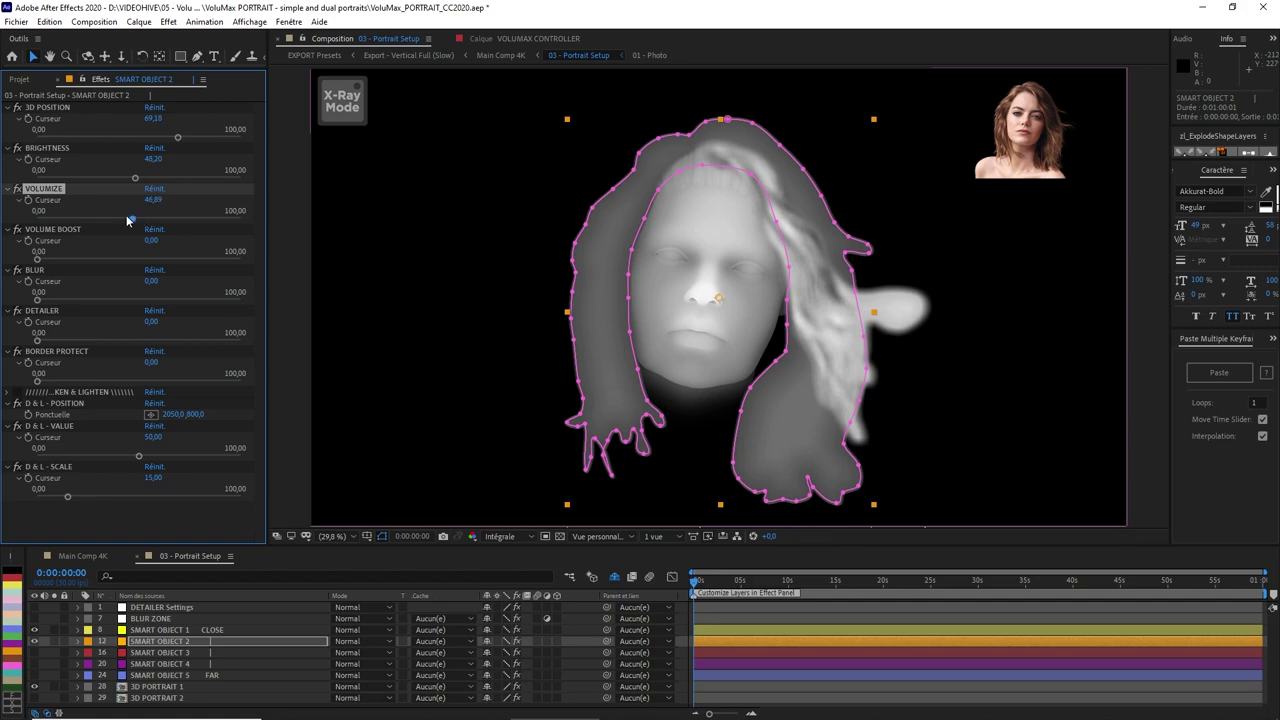
left_click(37, 342)
left_click_drag(88, 352, 258, 355)
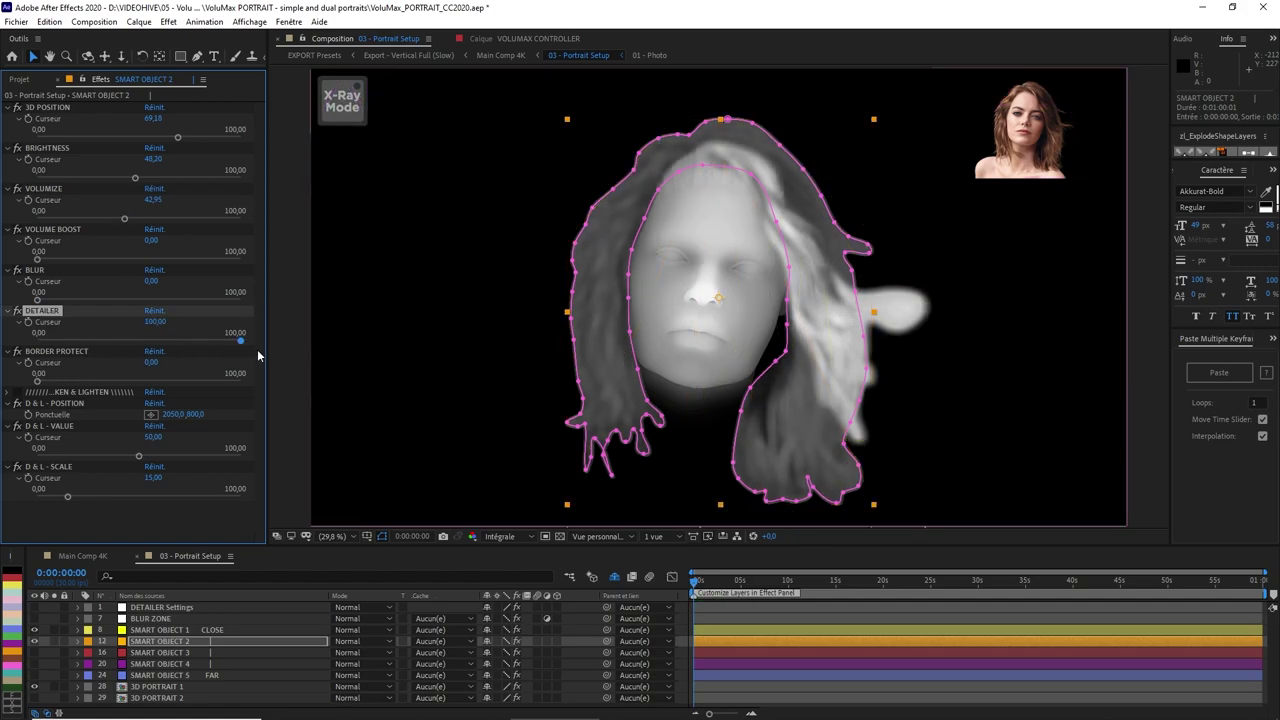
left_click_drag(37, 302, 65, 301)
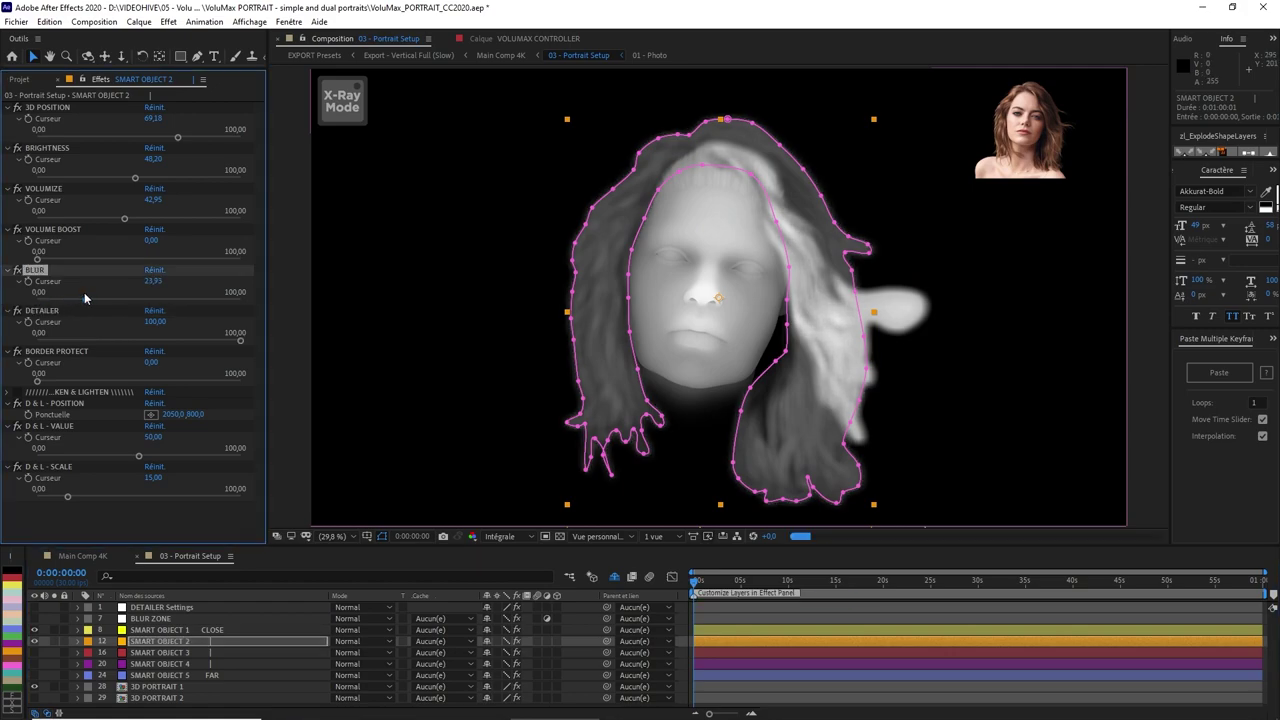
Open Main Comp 4K and move the VOLUMAX CONTROLLER across to the left edge of the image to test the portrait's 3D movement
left_click(106, 554)
left_click(1062, 312)
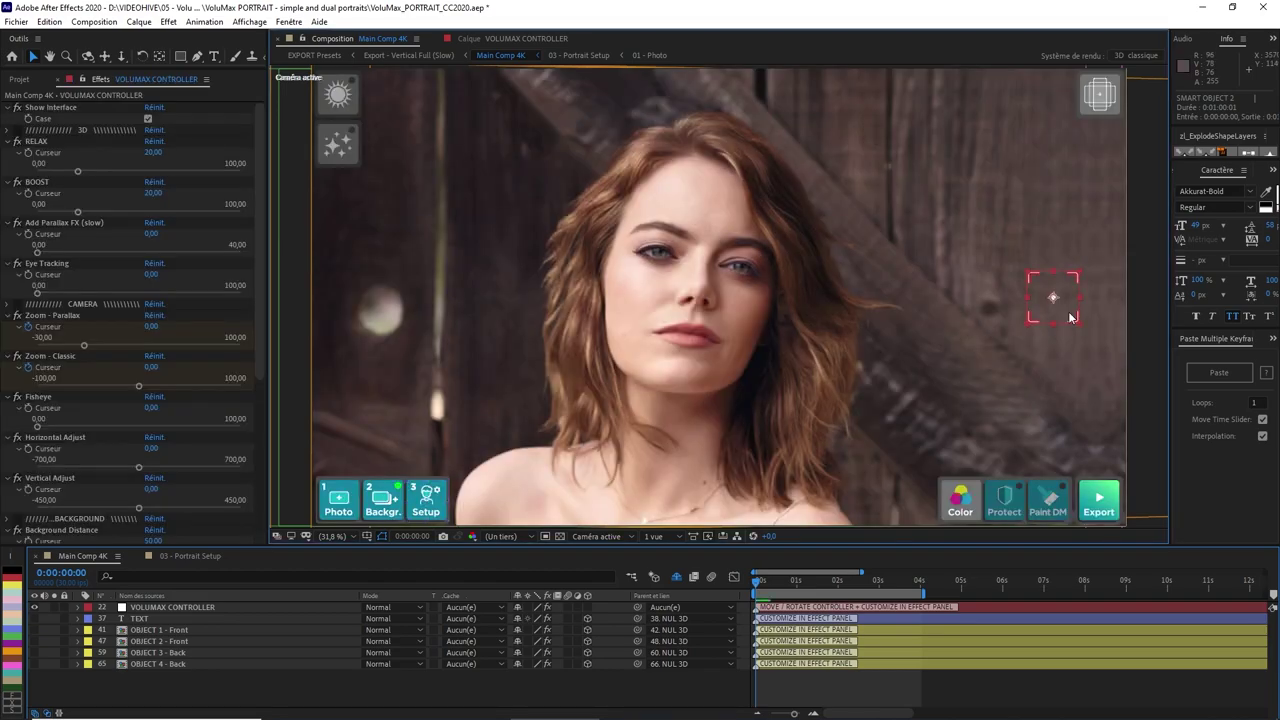
left_click_drag(1056, 316, 342, 343)
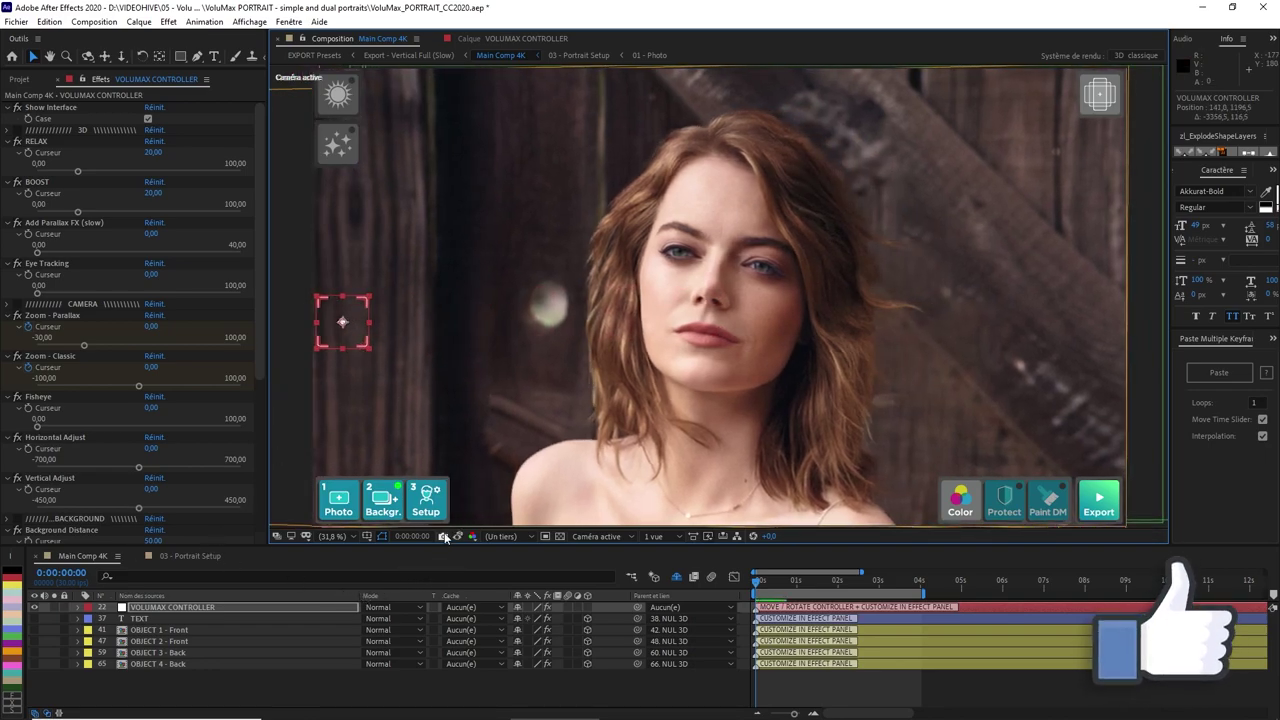
Hide SMART OBJECT 1 and SMART OBJECT 2 in 03 - Portrait Setup and return to Main Comp 4K to compare the portrait
double_click(427, 503)
left_click(150, 618)
left_click(140, 630)
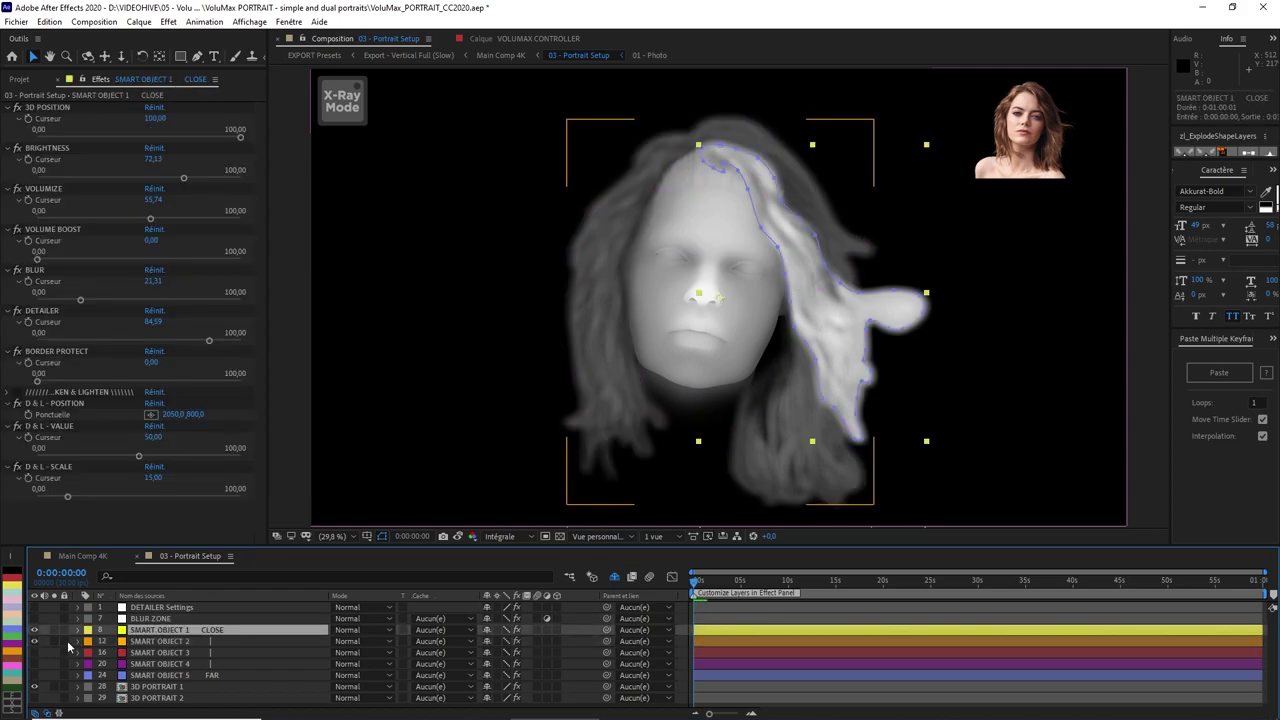
left_click(34, 630)
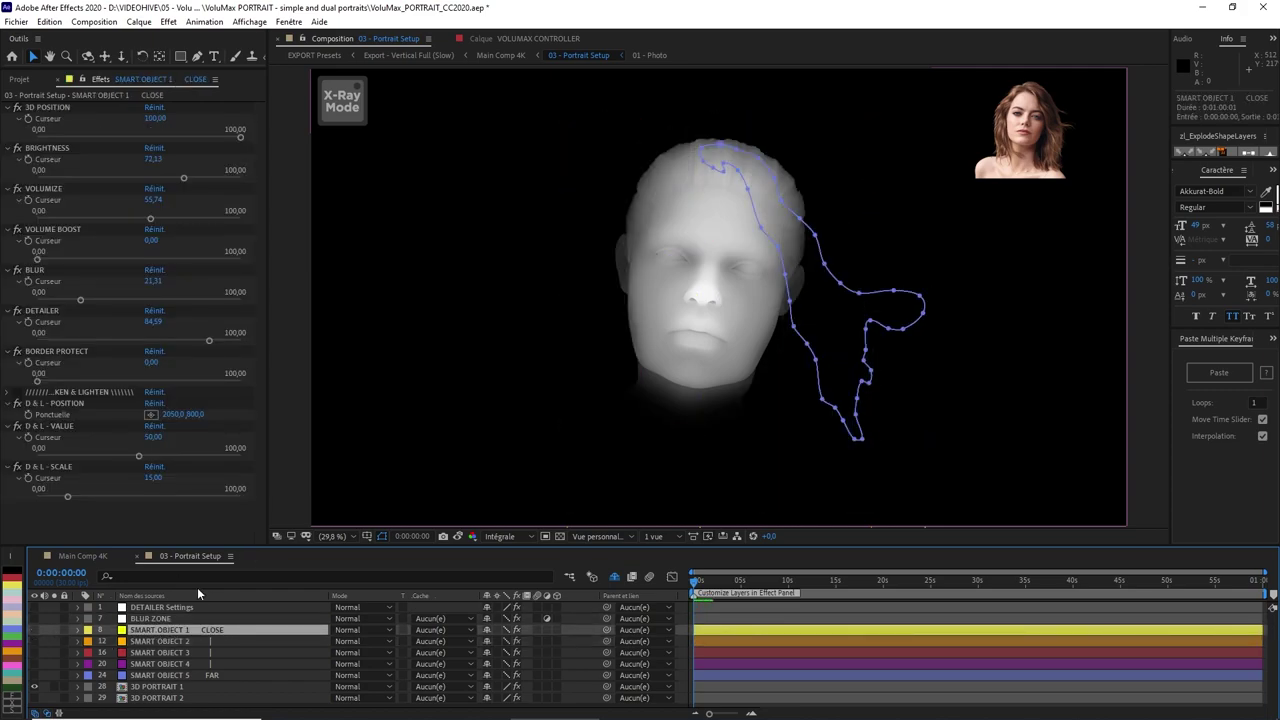
left_click(84, 557)
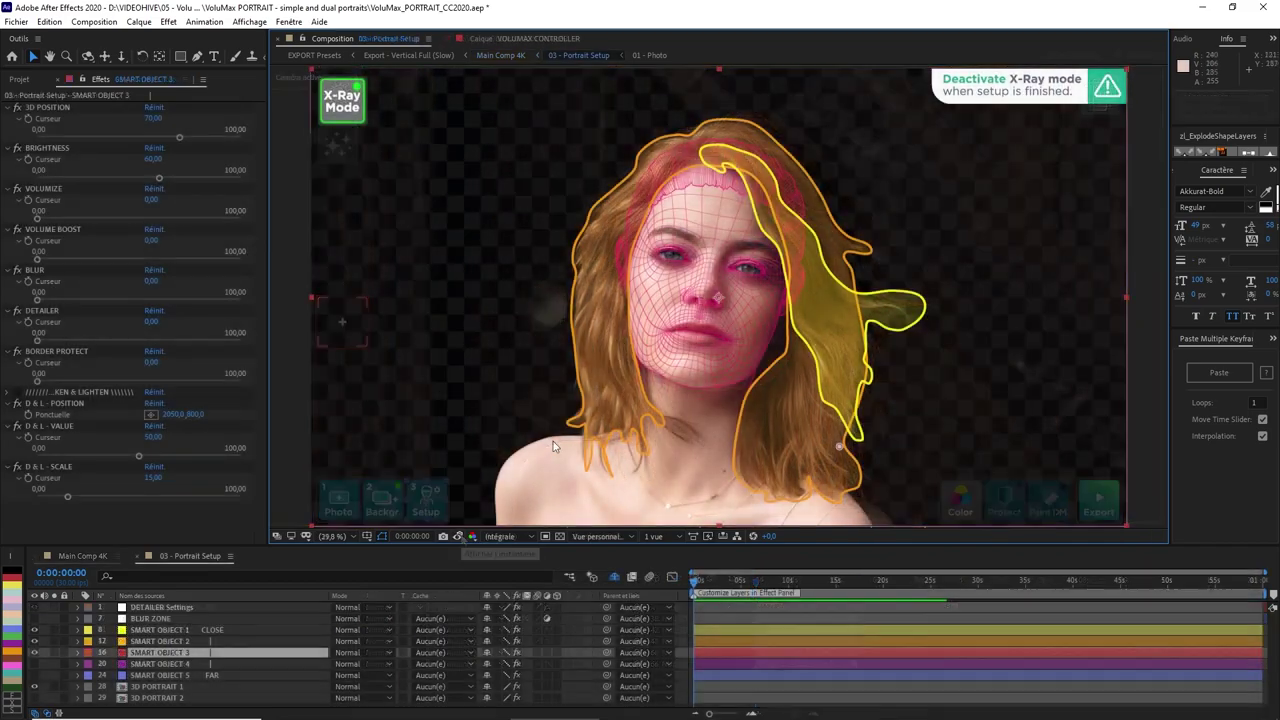
Draw a closed Pen mask on SMART OBJECT 3 around the shoulders, neck and lower face, extending it well below the photo's bottom edge
left_click_drag(455, 344, 457, 294)
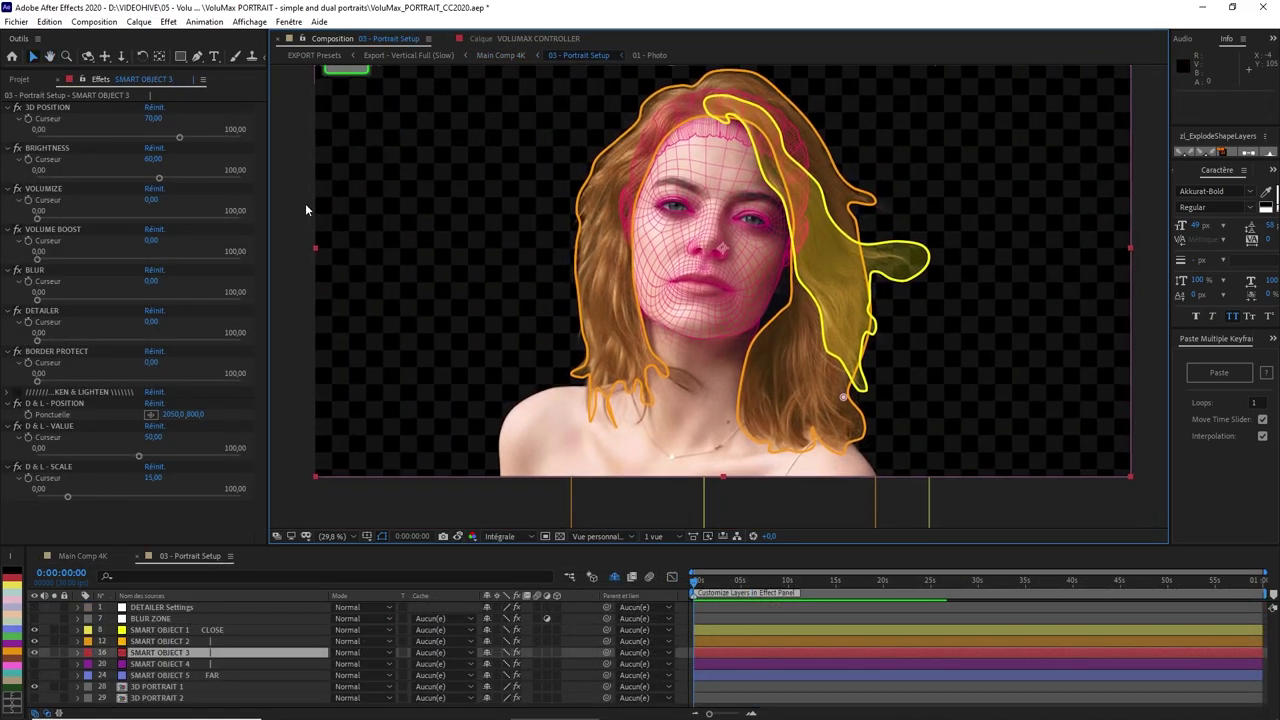
left_click(197, 56)
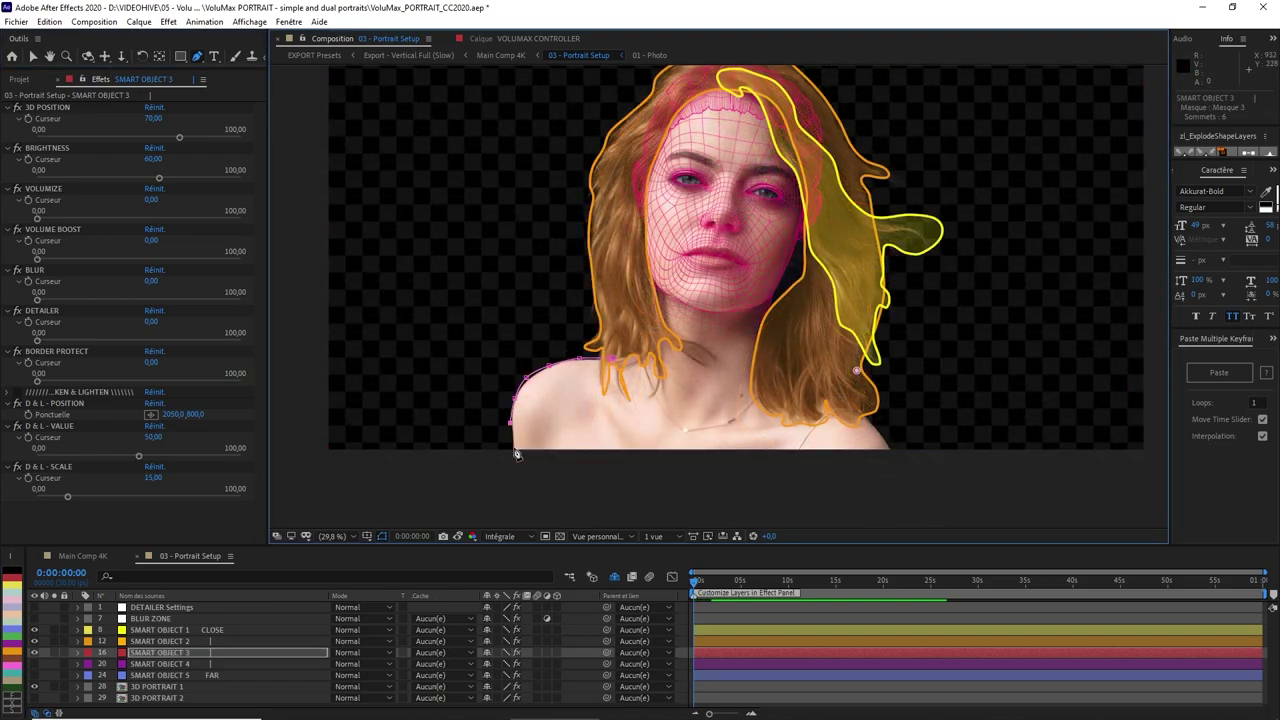
left_click(514, 448)
left_click_drag(514, 450, 521, 291)
left_click(522, 371)
left_click(531, 508)
left_click(572, 509)
left_click(706, 520)
left_click(845, 514)
left_click(945, 508)
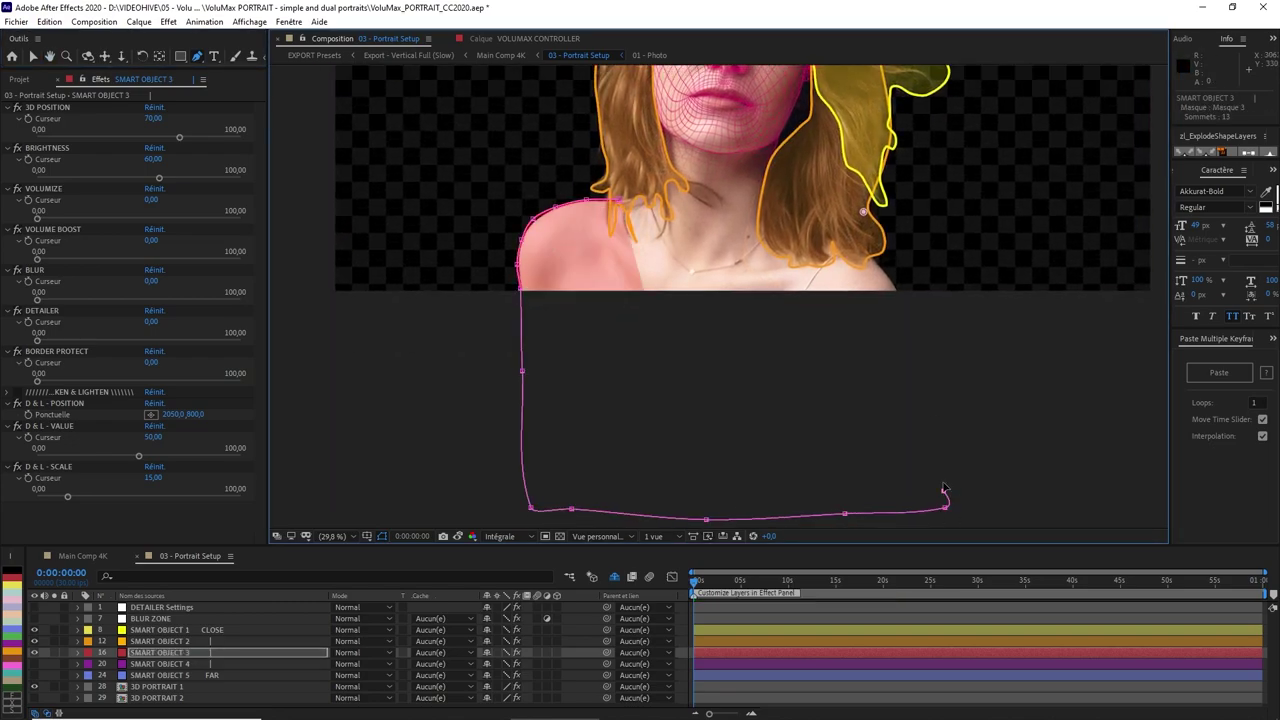
left_click(881, 266)
left_click(852, 234)
left_click(831, 211)
left_click_drag(806, 226, 816, 395)
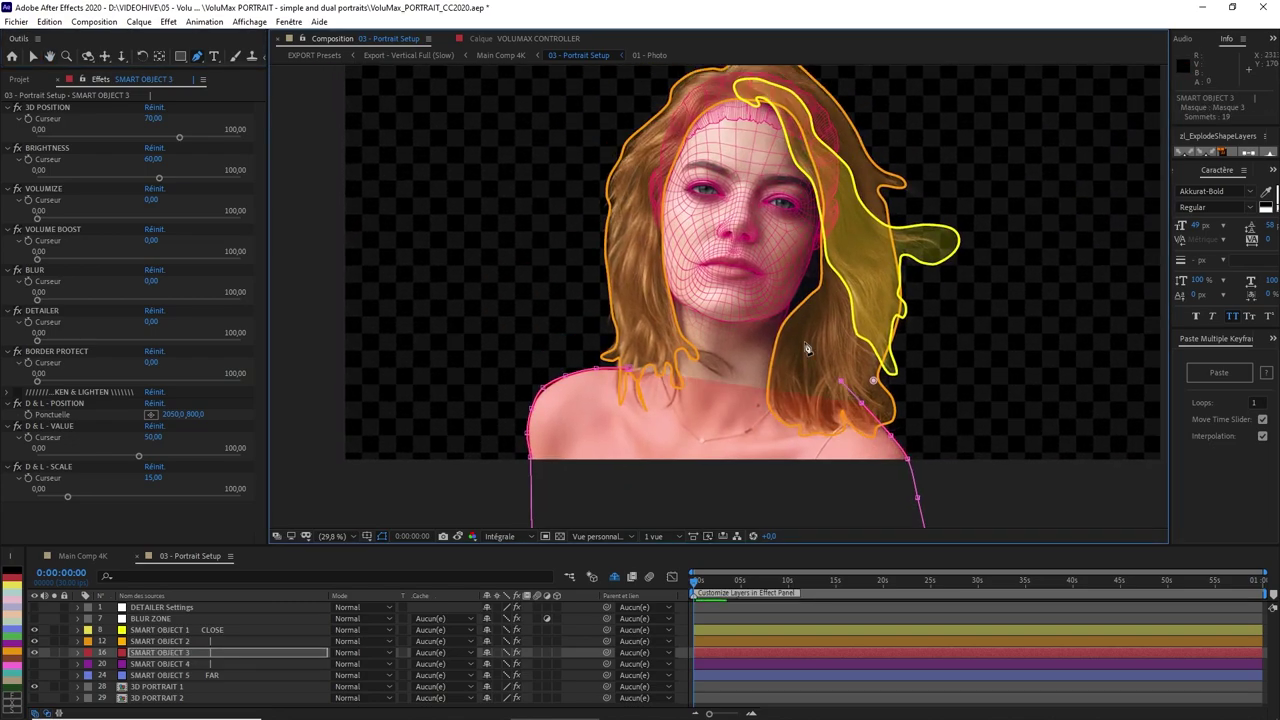
left_click(692, 271)
left_click(674, 279)
left_click(671, 321)
left_click(667, 354)
left_click(647, 364)
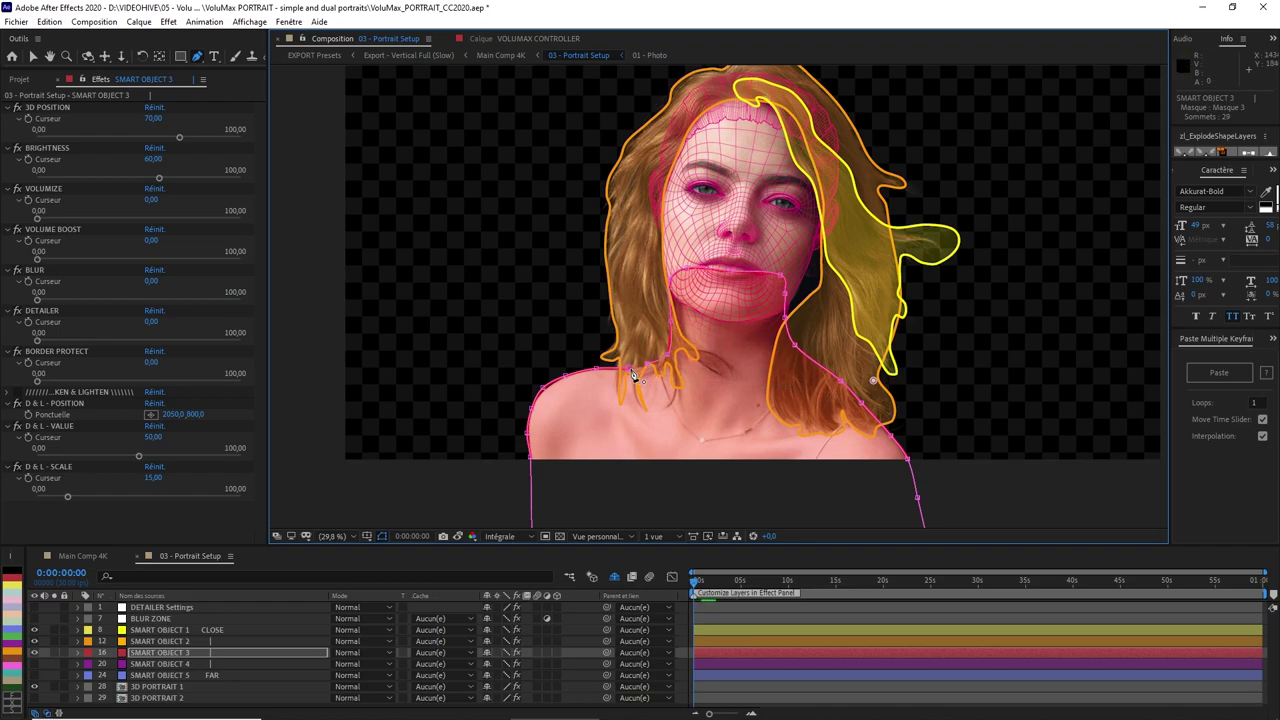
scroll(571, 294, "down", 2)
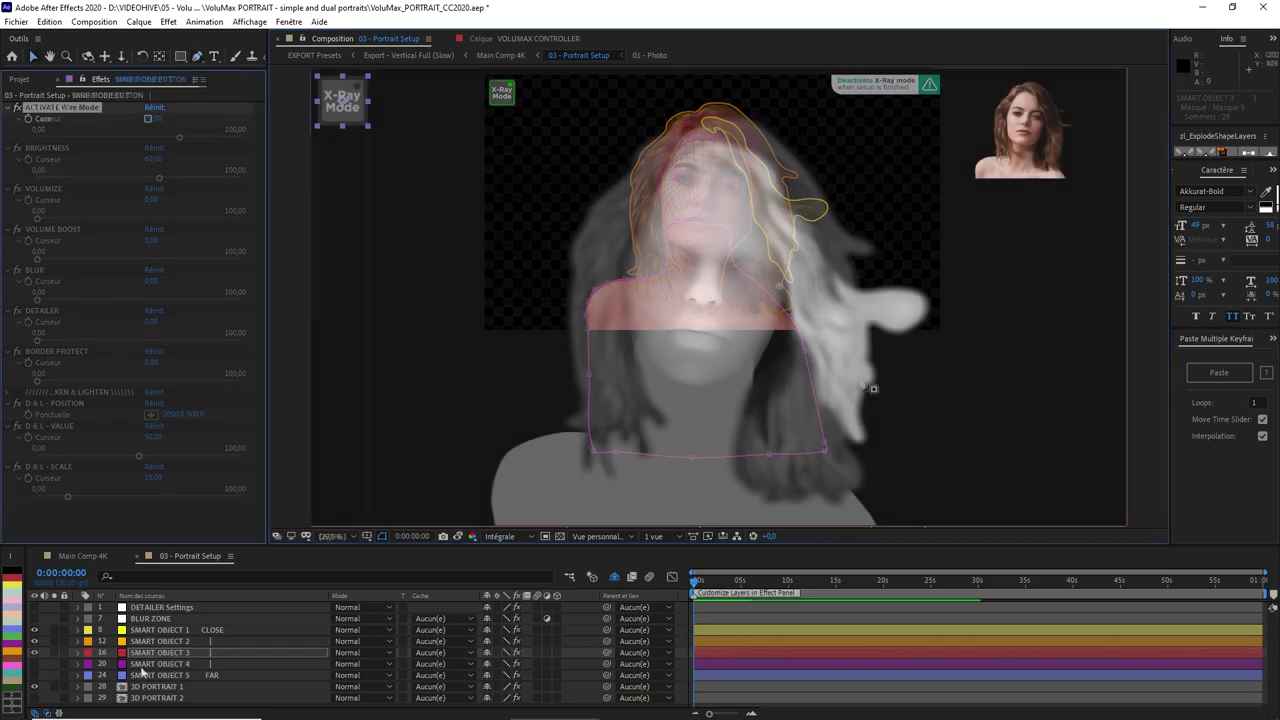
Lower the 3D POSITION and BRIGHTNESS of SMART OBJECT 3 and raise its VOLUMIZE
left_click(145, 654)
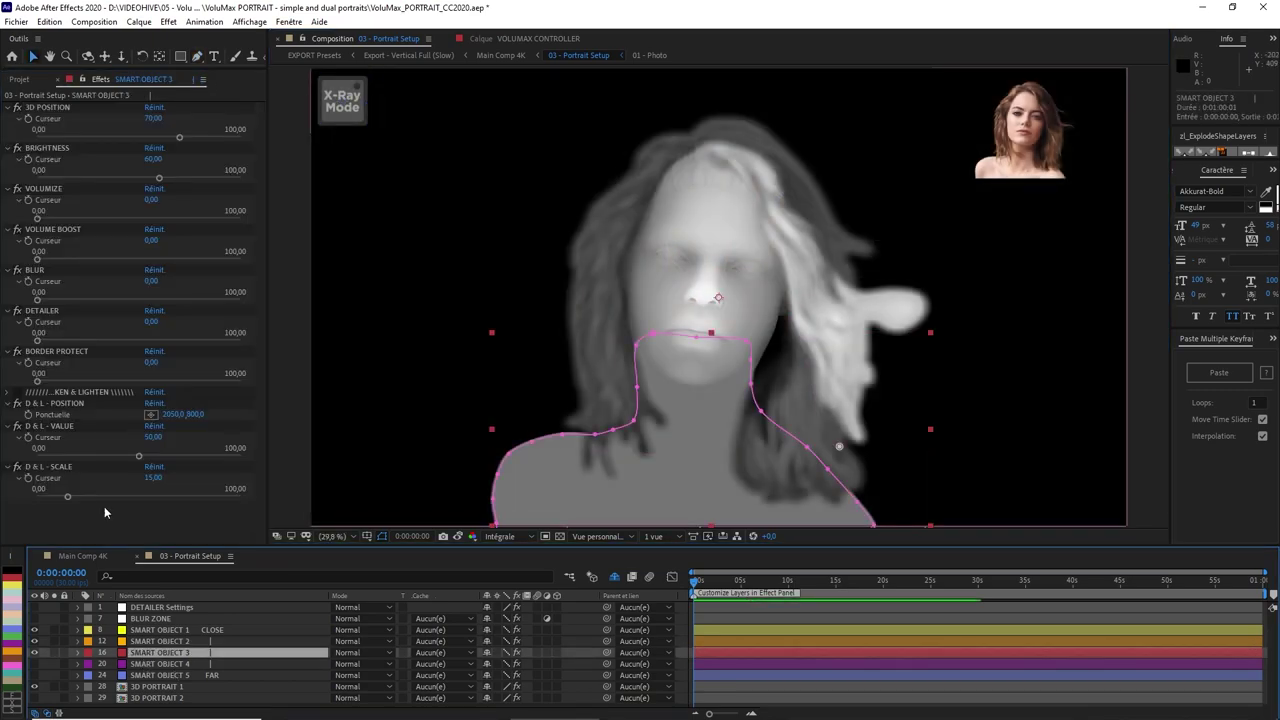
left_click_drag(180, 138, 82, 138)
left_click_drag(159, 178, 86, 180)
left_click_drag(37, 219, 139, 223)
left_click(42, 311)
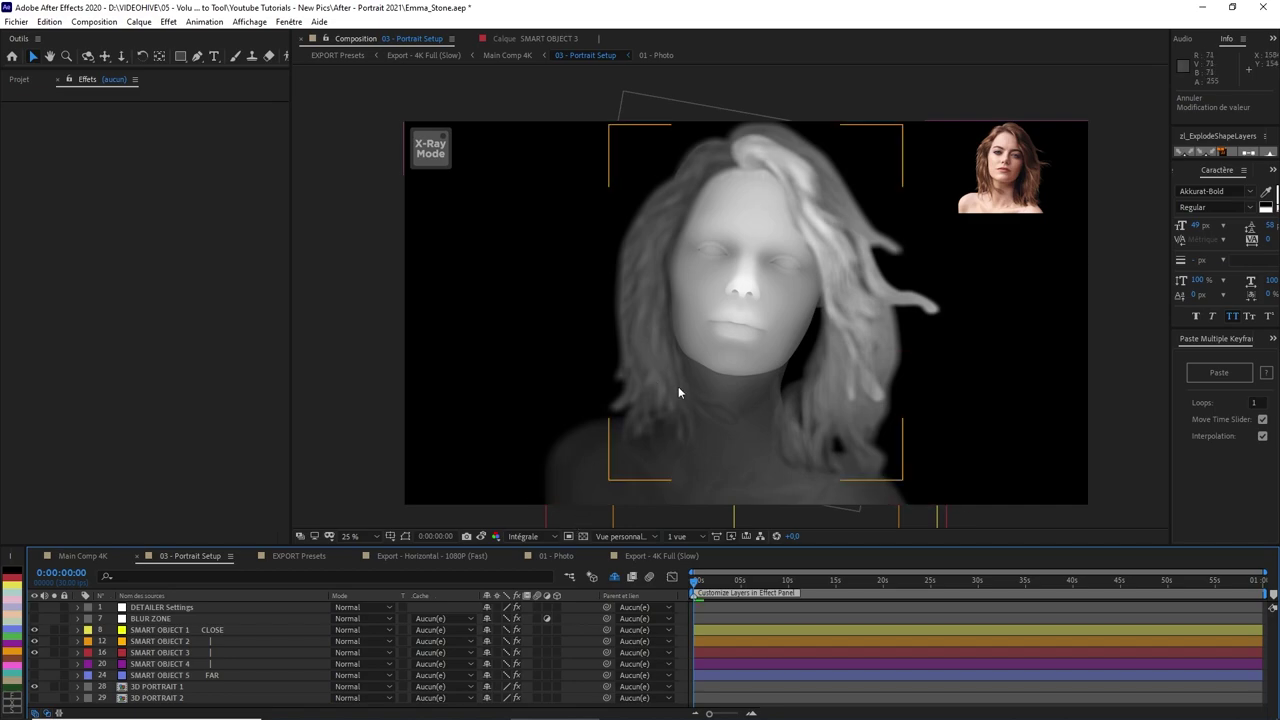
Try SMART OBJECT 3's D & L - POSITION over the neck, chest and shoulder, undo it, and test D & L - VALUE at about 80
left_click(613, 485)
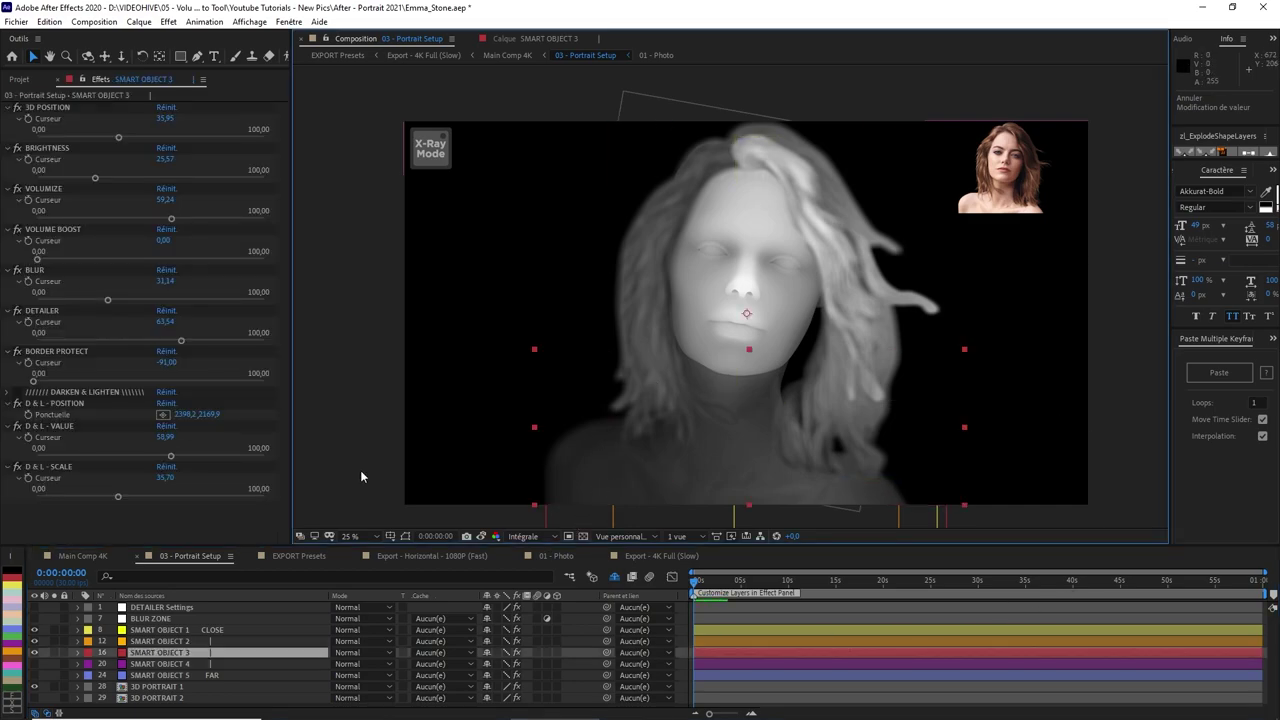
left_click(85, 392)
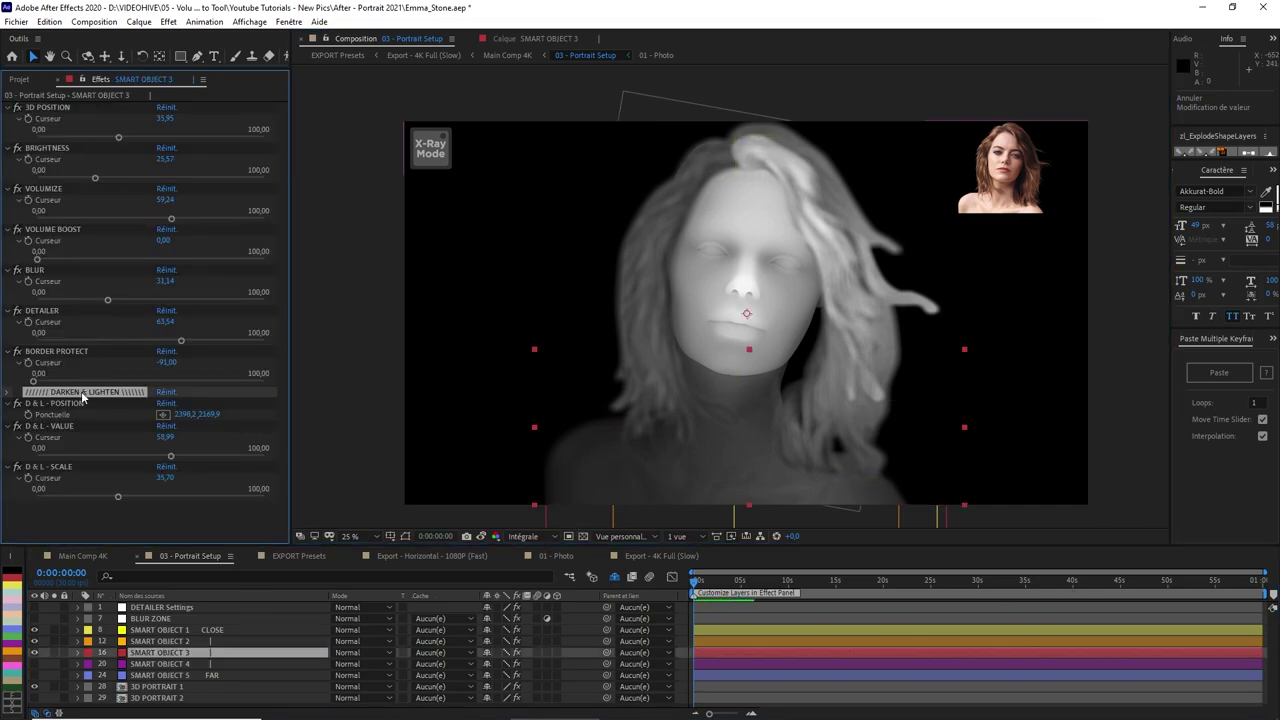
left_click(162, 414)
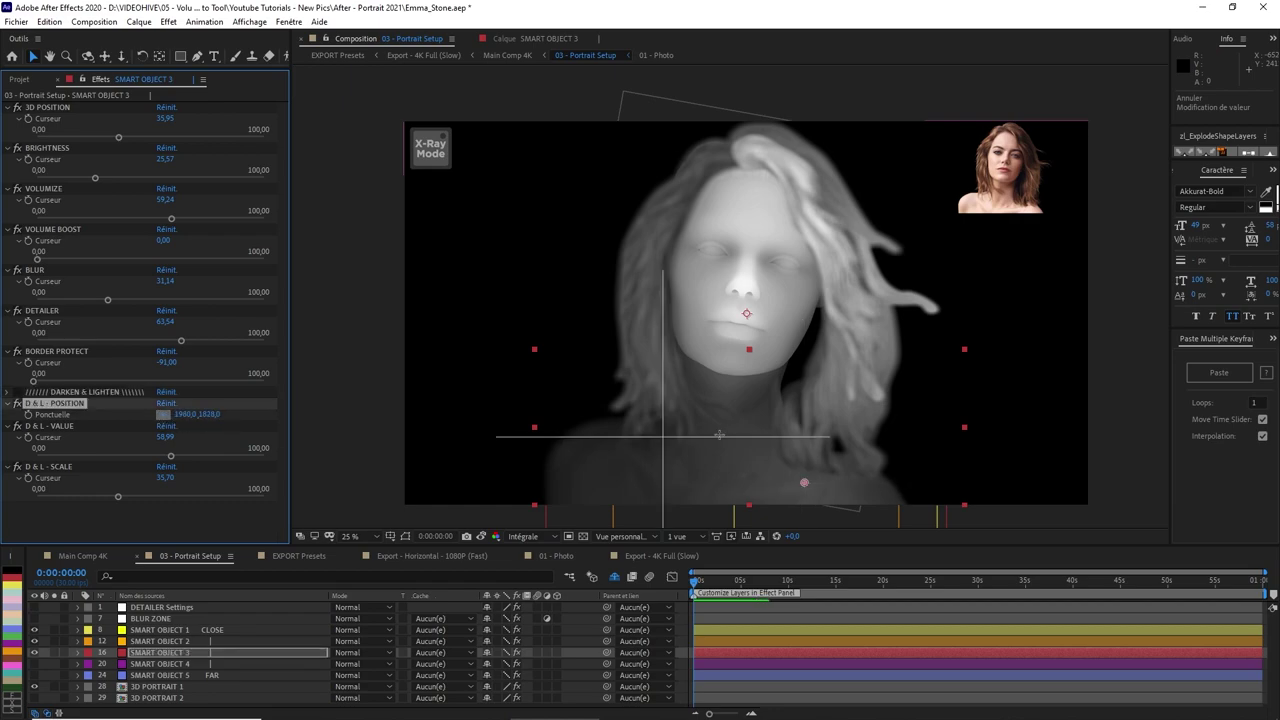
left_click(737, 415)
mouse_move(737, 414)
left_mouse_down()
mouse_move(877, 496)
mouse_move(610, 474)
mouse_move(793, 468)
left_mouse_up()
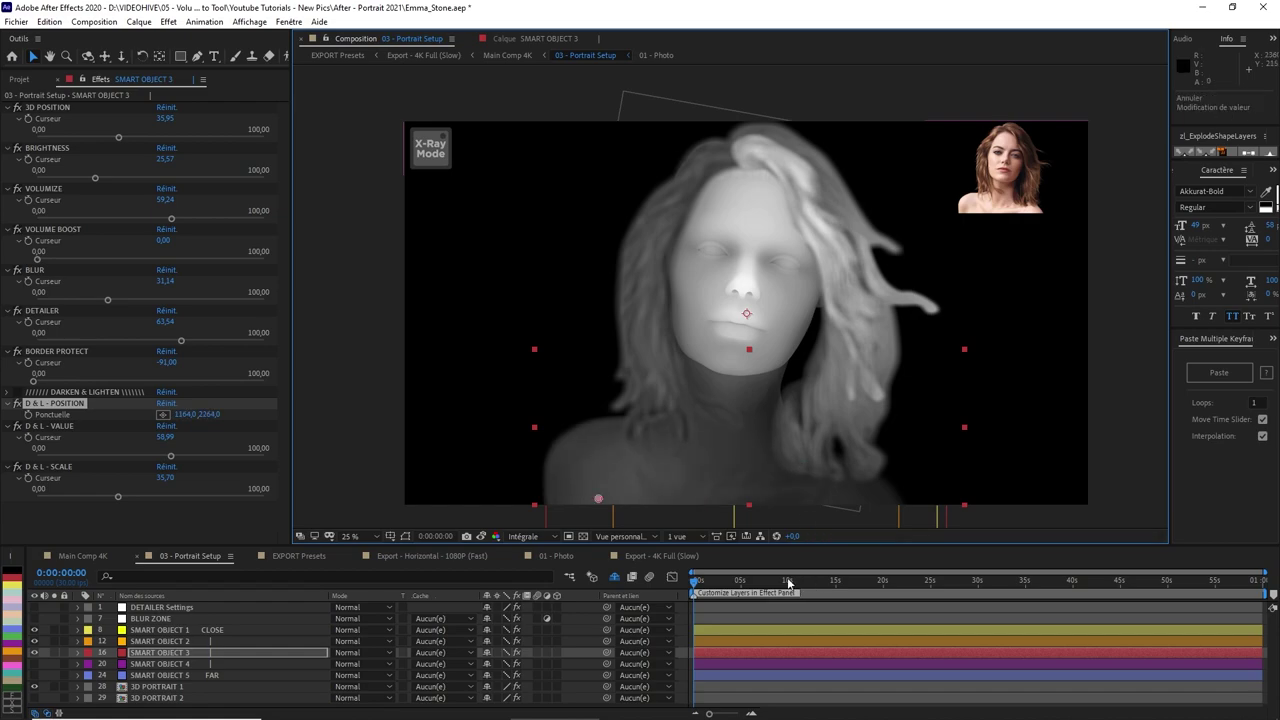
key("ctrl+z")
key("ctrl+z")
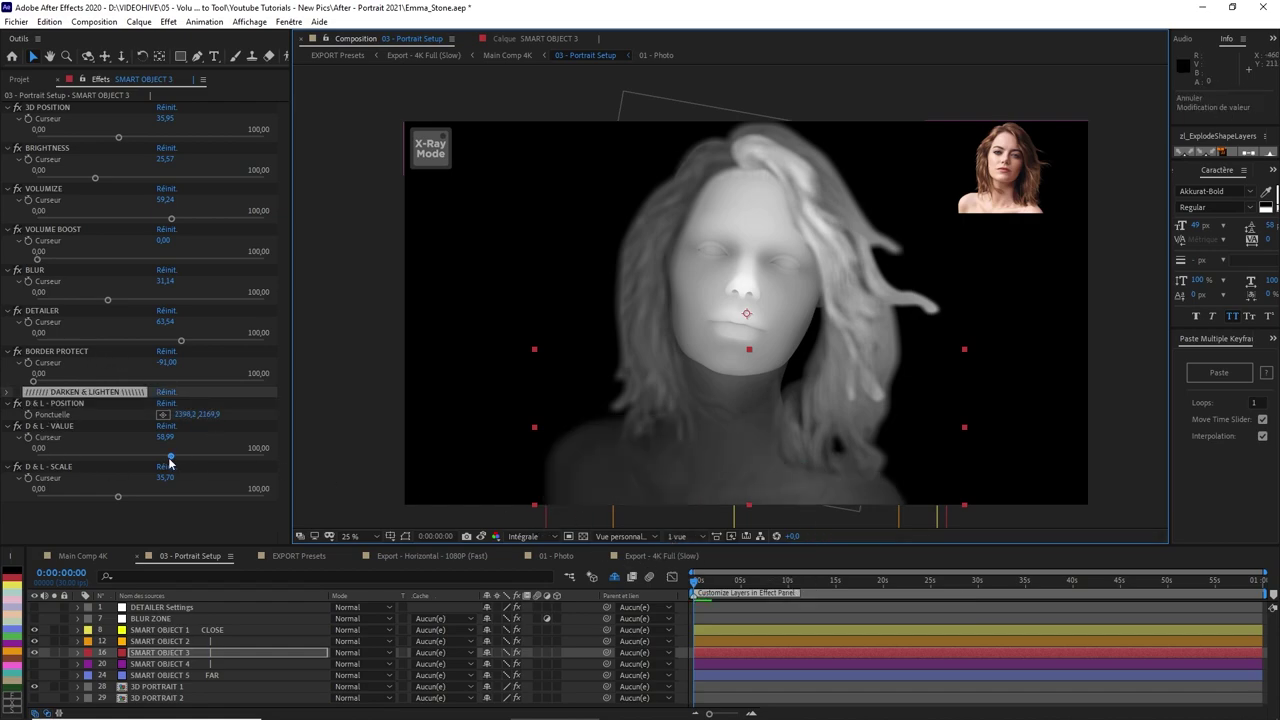
left_click_drag(170, 462, 220, 458)
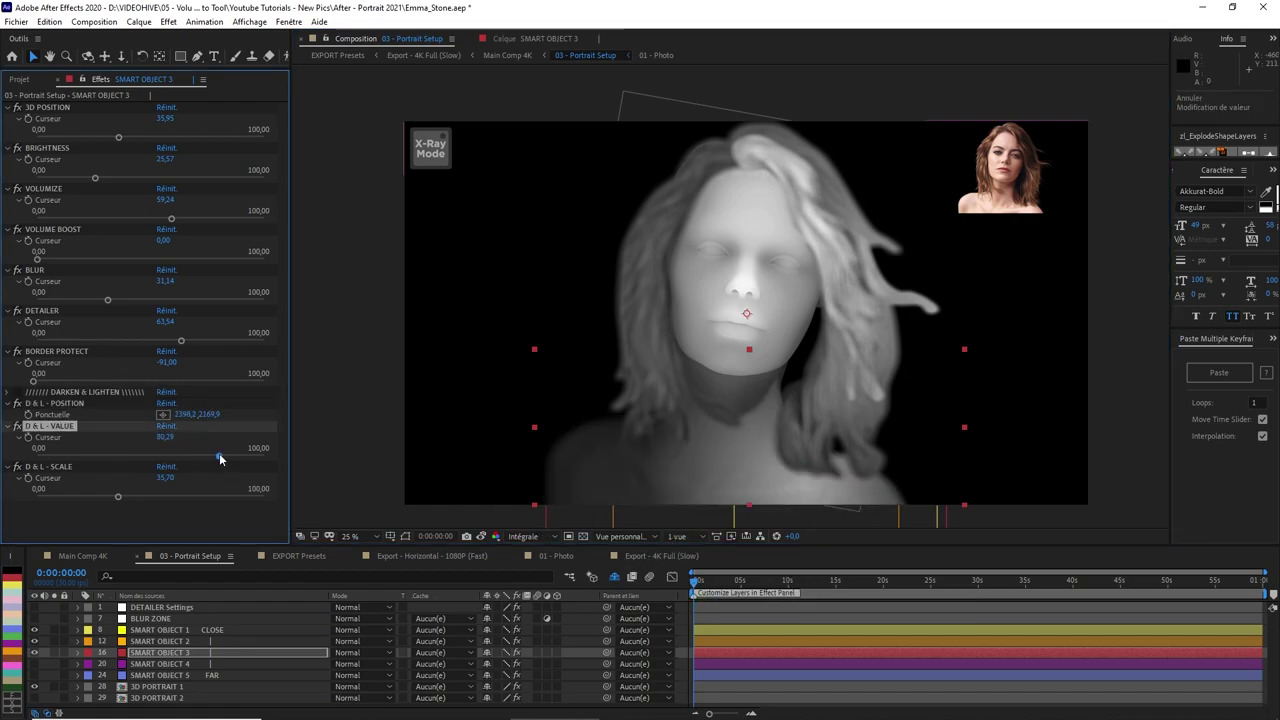
Move SMART OBJECT 2's D & L - POSITION along the long front hair and across to the hair on the other side of the face
left_click(226, 640)
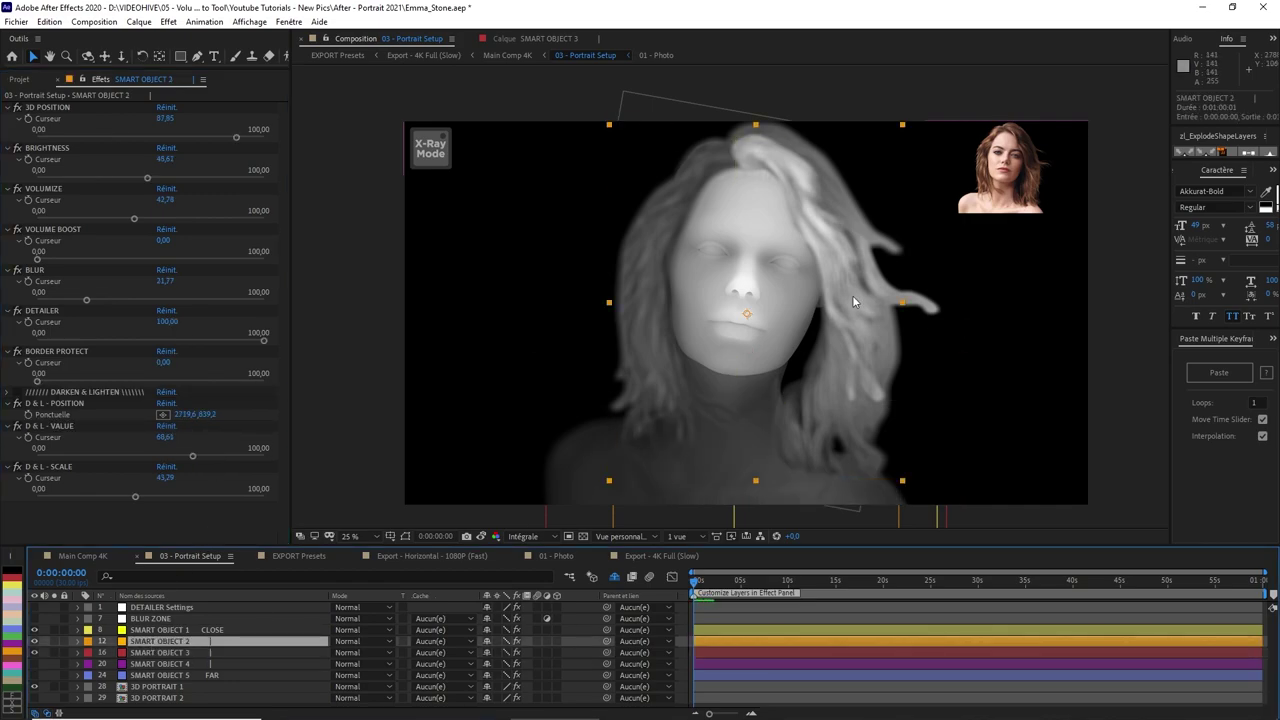
left_click(163, 414)
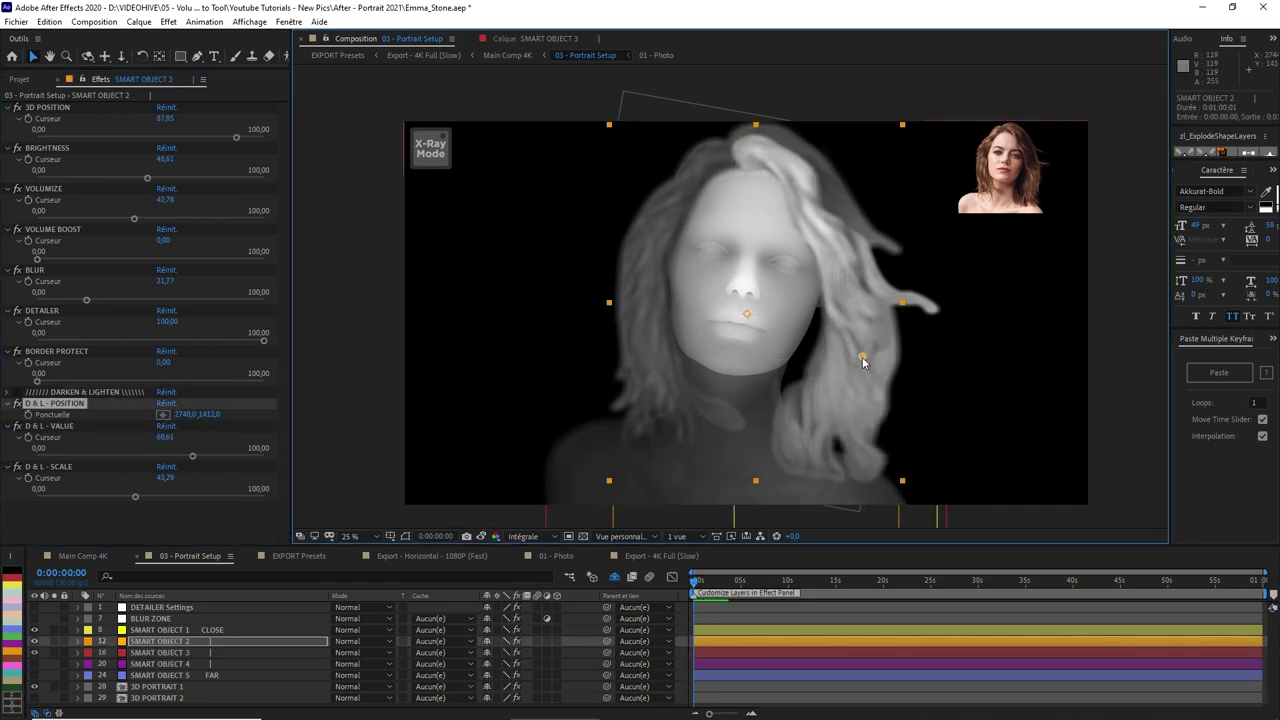
left_click(858, 413)
left_click_drag(857, 429, 639, 305)
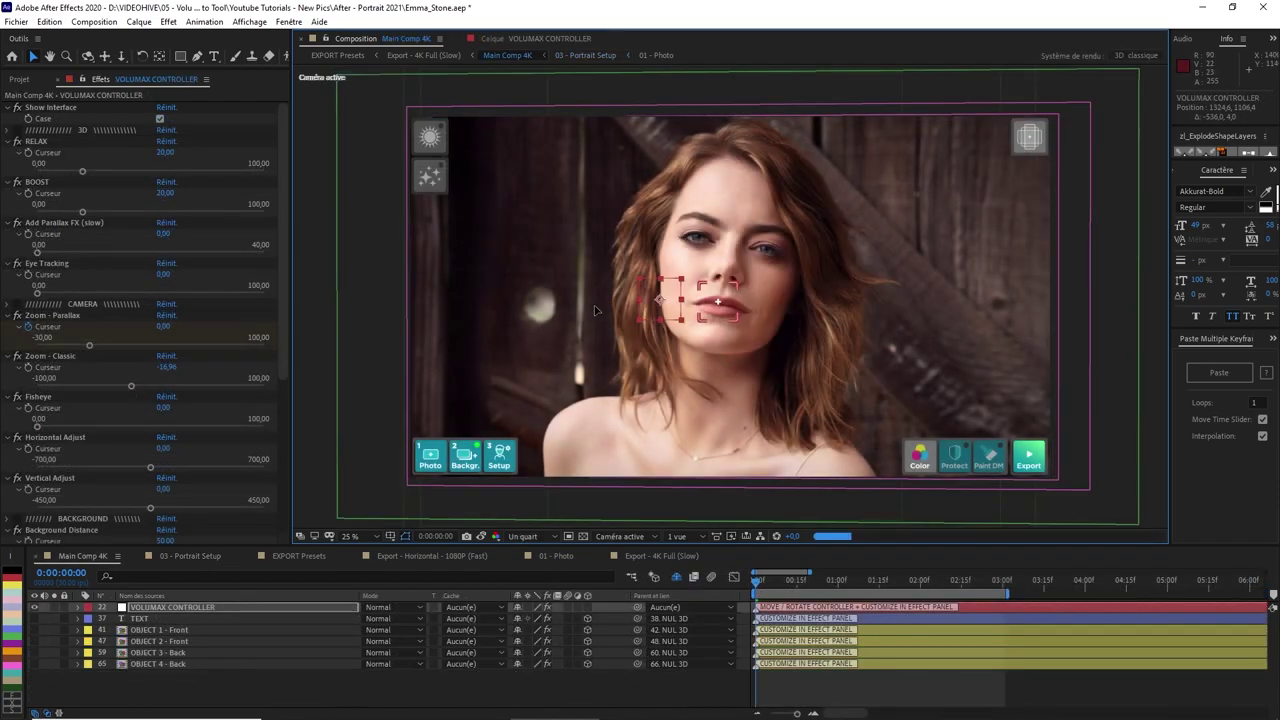
Try moving the VOLUMAX CONTROLLER in Main Comp 4K and rotating it about 22°, and undo the rotation
left_click_drag(587, 310, 711, 400)
key("w")
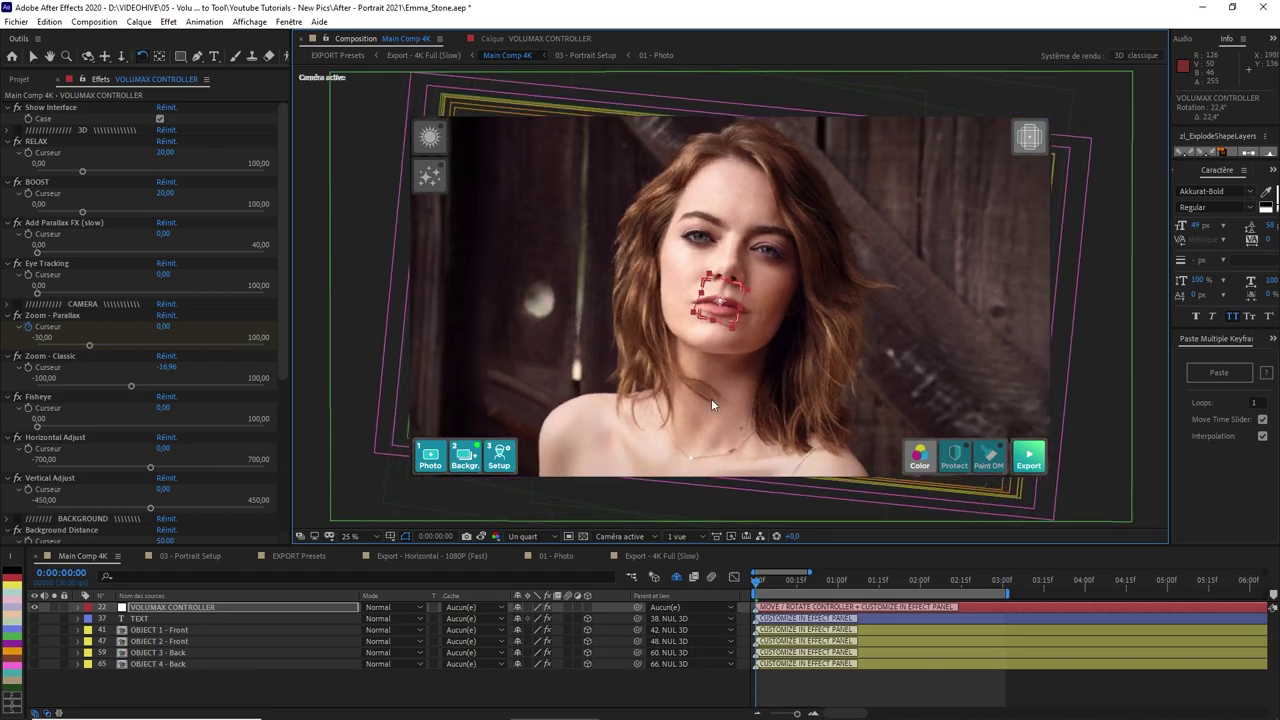
key("ctrl+z")
Move the VOLUMAX CONTROLLER away from the face onto the wooden background at the left of the portrait
key("v")
left_click_drag(722, 308, 505, 310)
left_click(83, 171)
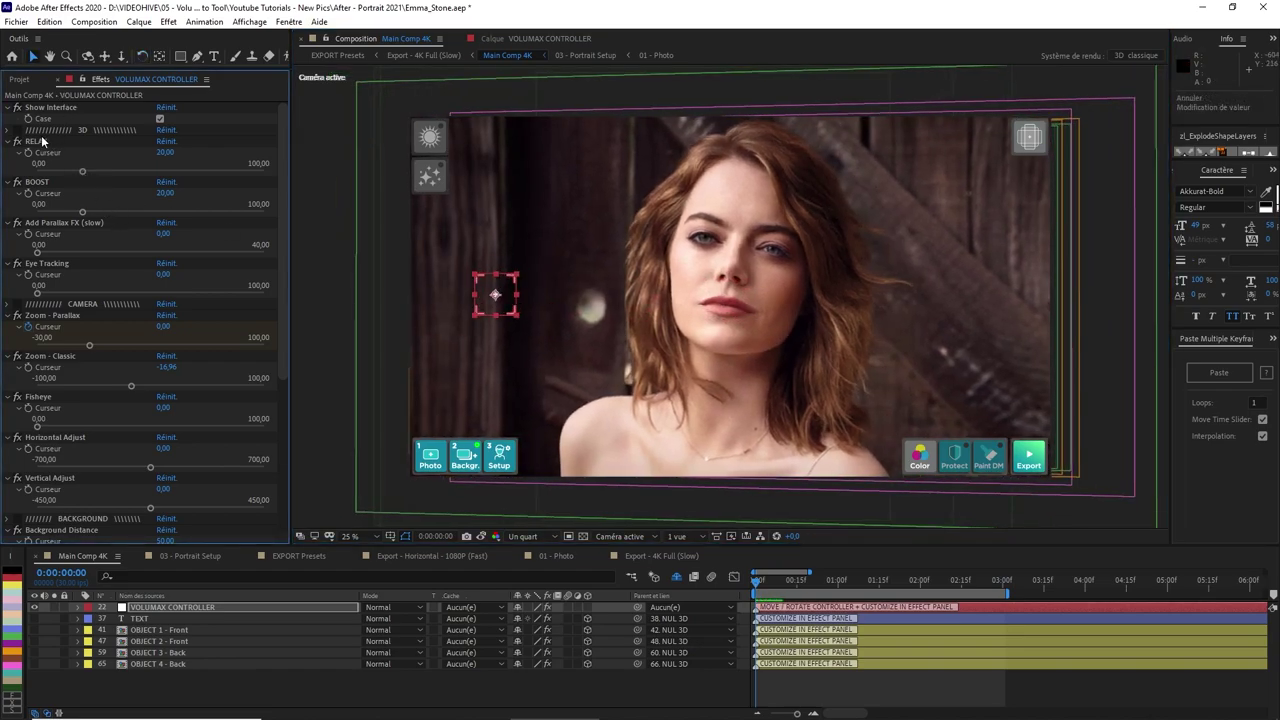
Test the VOLUMAX CONTROLLER's RELAX at about 83 and a much higher BOOST, undoing each change
left_click(40, 141)
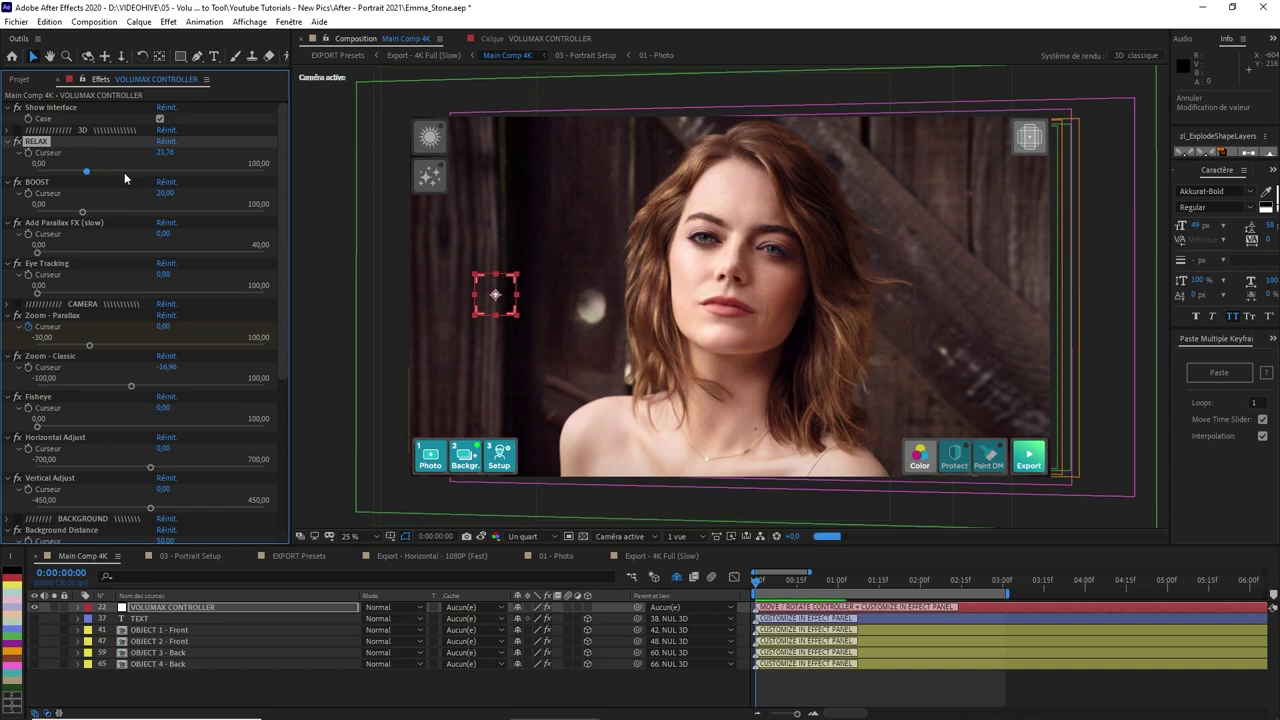
left_click_drag(82, 172, 226, 176)
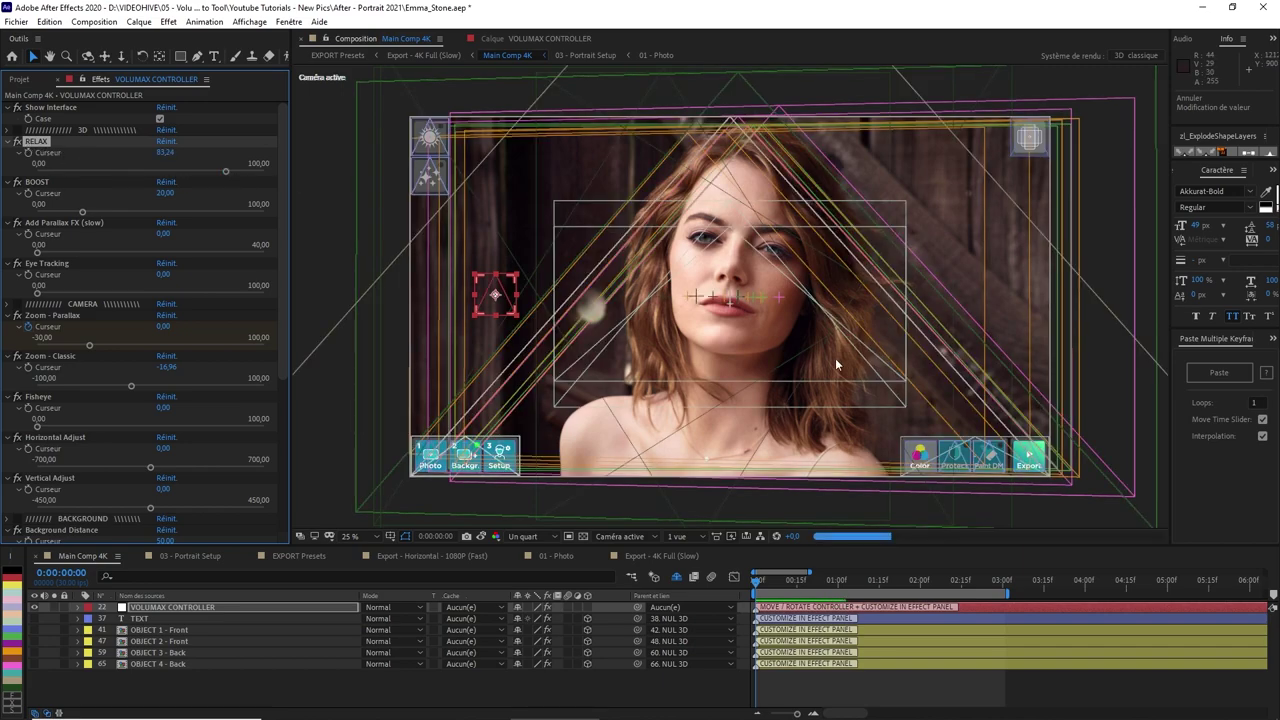
key("ctrl+z")
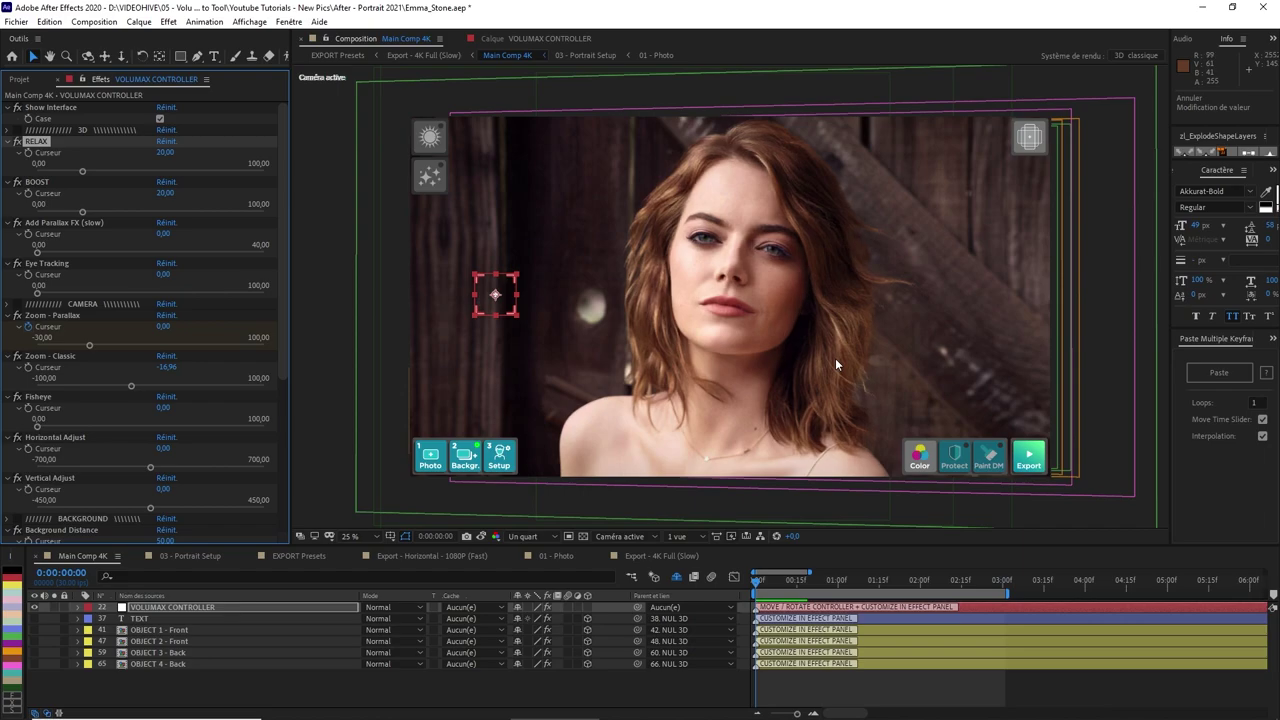
left_click(46, 188)
left_click_drag(80, 215, 251, 220)
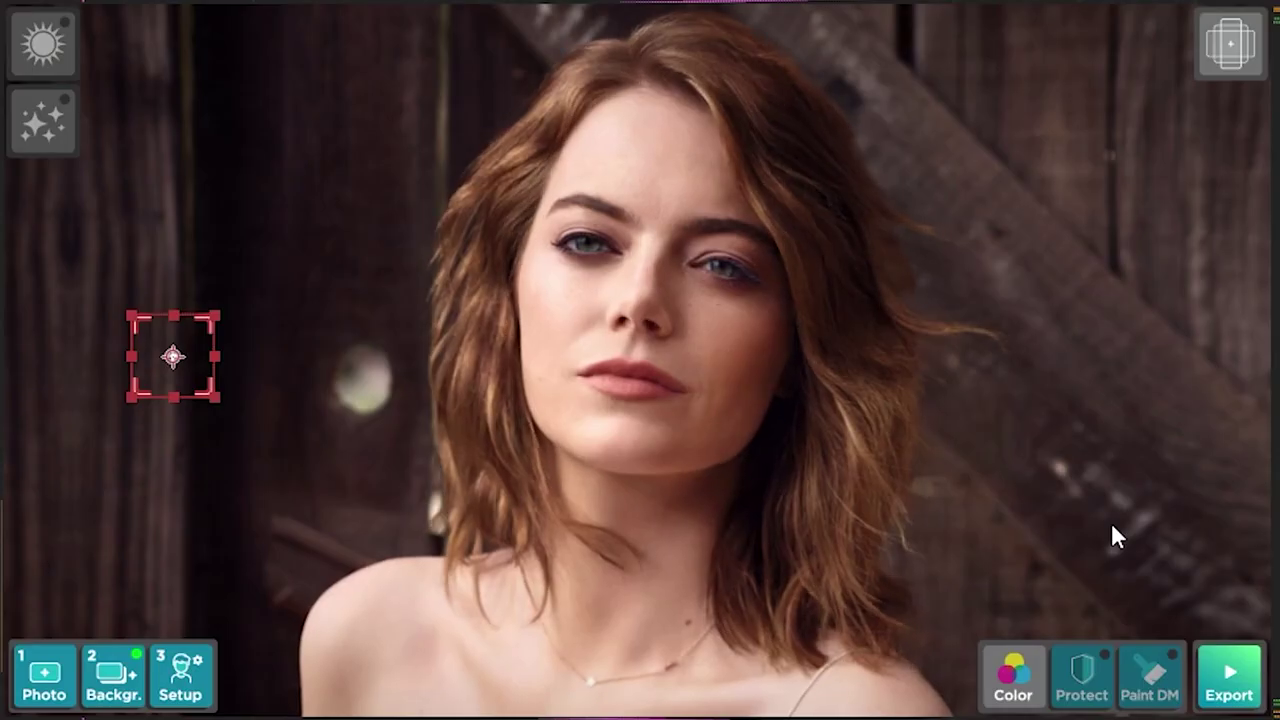
key("ctrl+z")
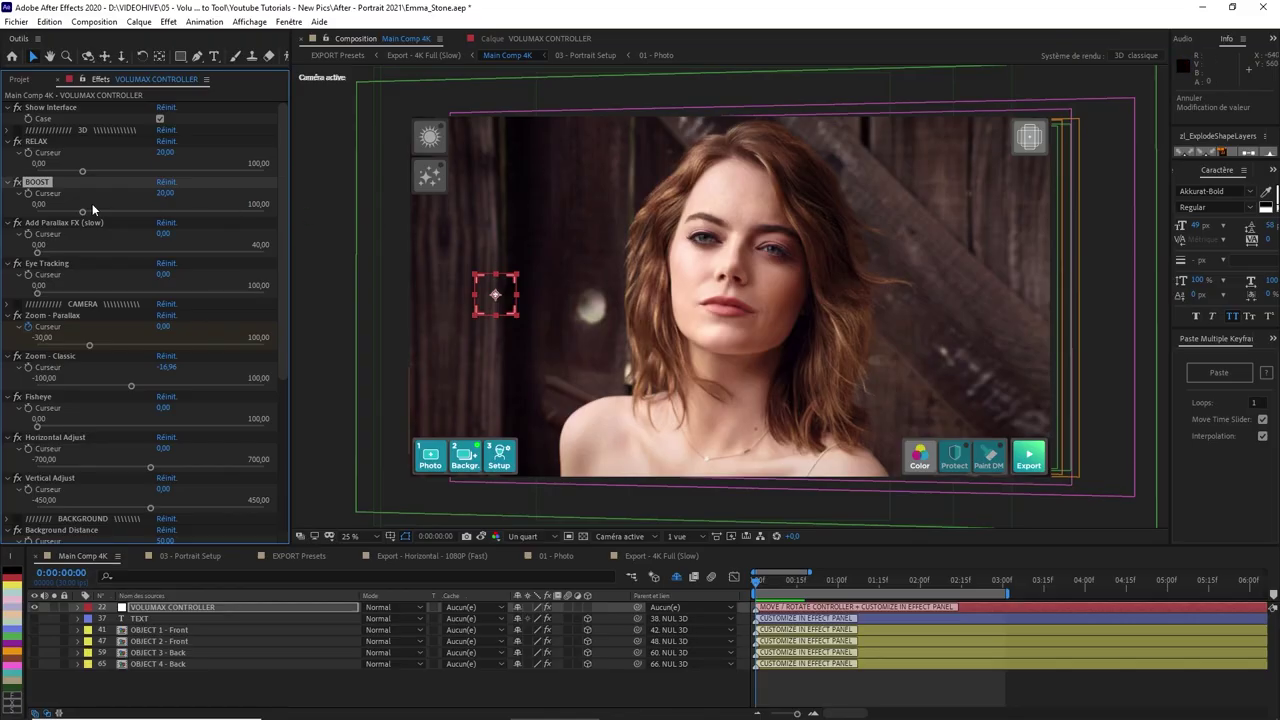
Test Add Parallax FX (slow) at 10, return it to 0, and compare the hair movement by undoing and redoing the change
left_click(51, 226)
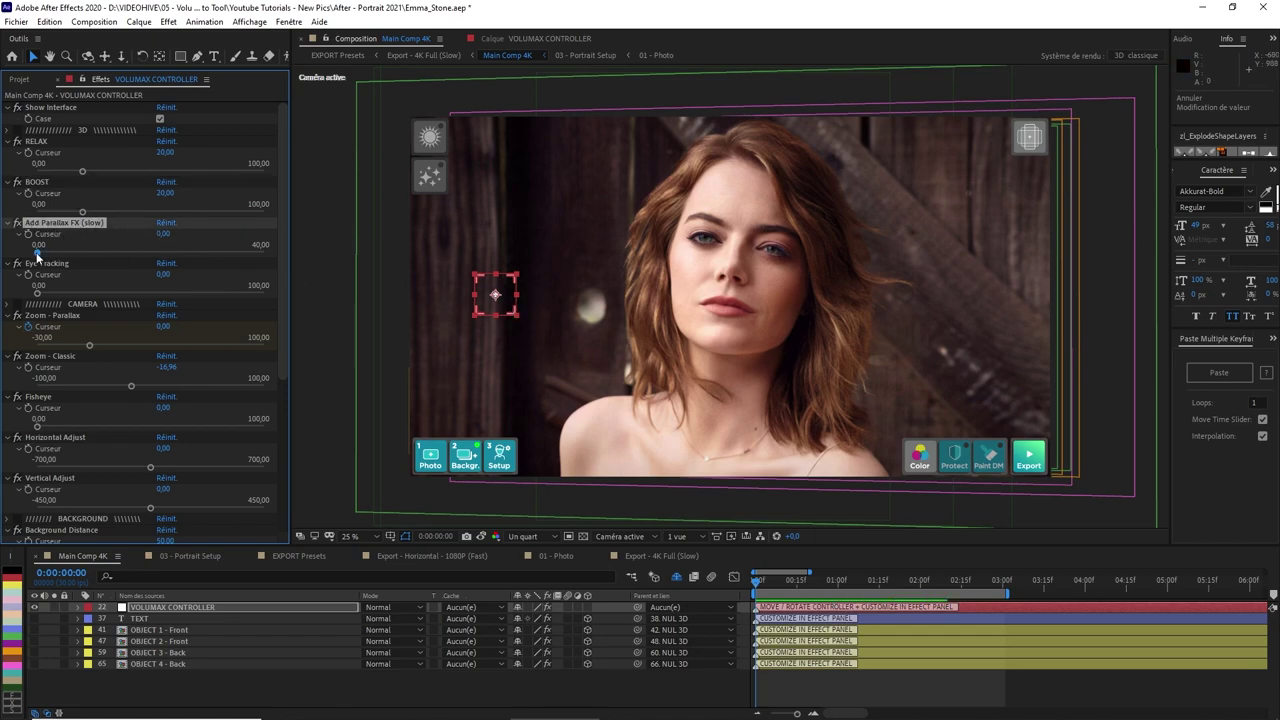
left_click_drag(38, 253, 126, 257)
left_click(165, 234)
type("10")
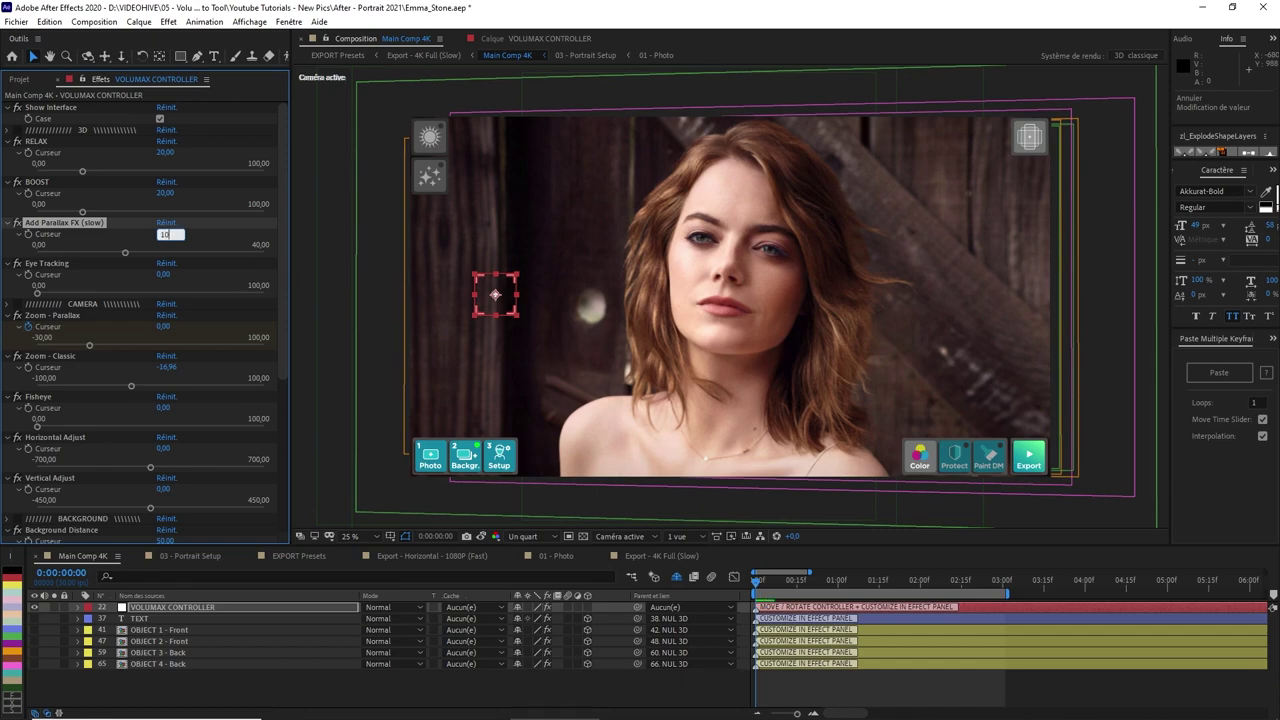
key("Return")
left_click(167, 234)
type("0")
key("Return")
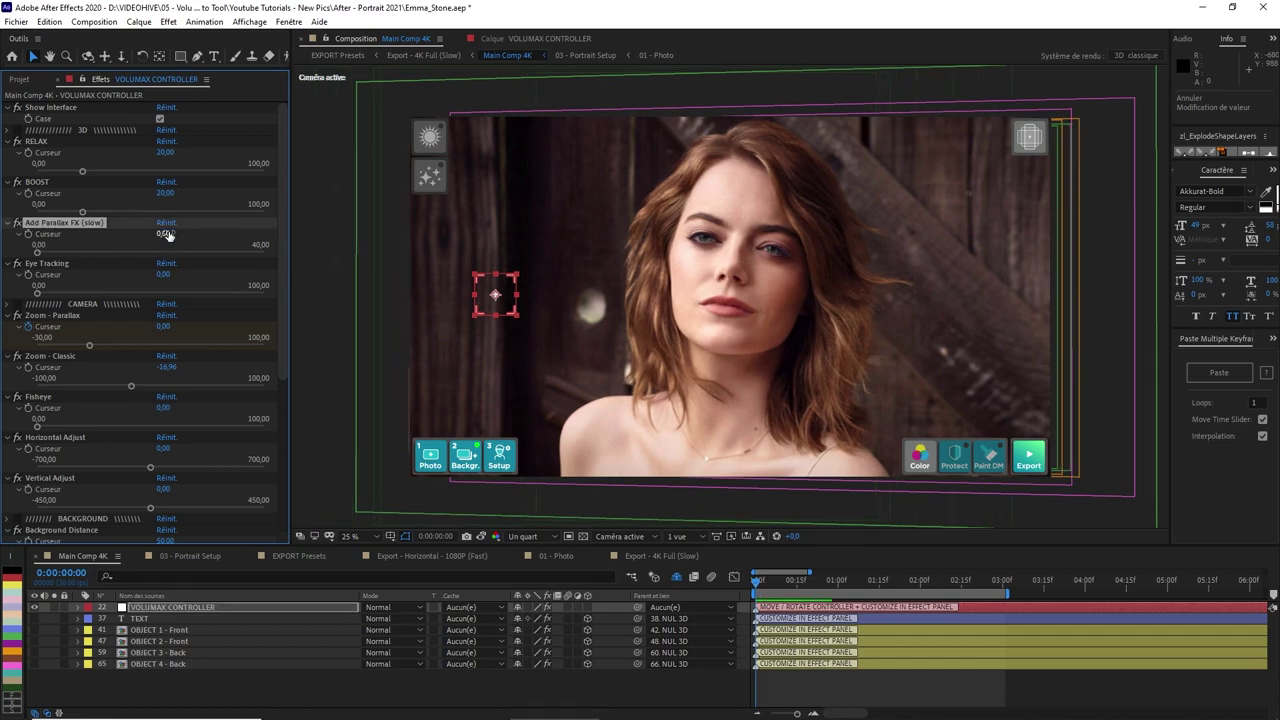
key("ctrl+shift+z")
key("ctrl+z")
key("ctrl+shift+z")
key("ctrl+z")
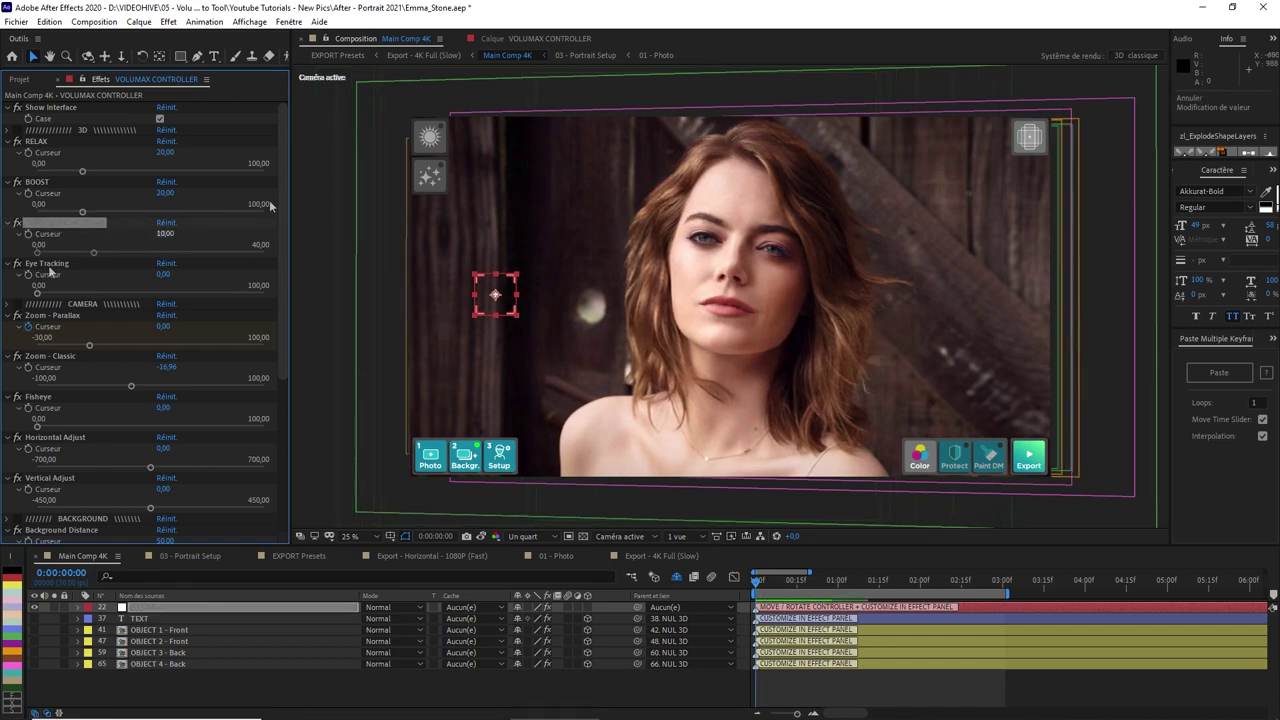
Test Eye Tracking at 75 by moving the VOLUMAX CONTROLLER across the face to the opposite background, and settle the value at 50
left_click(60, 264)
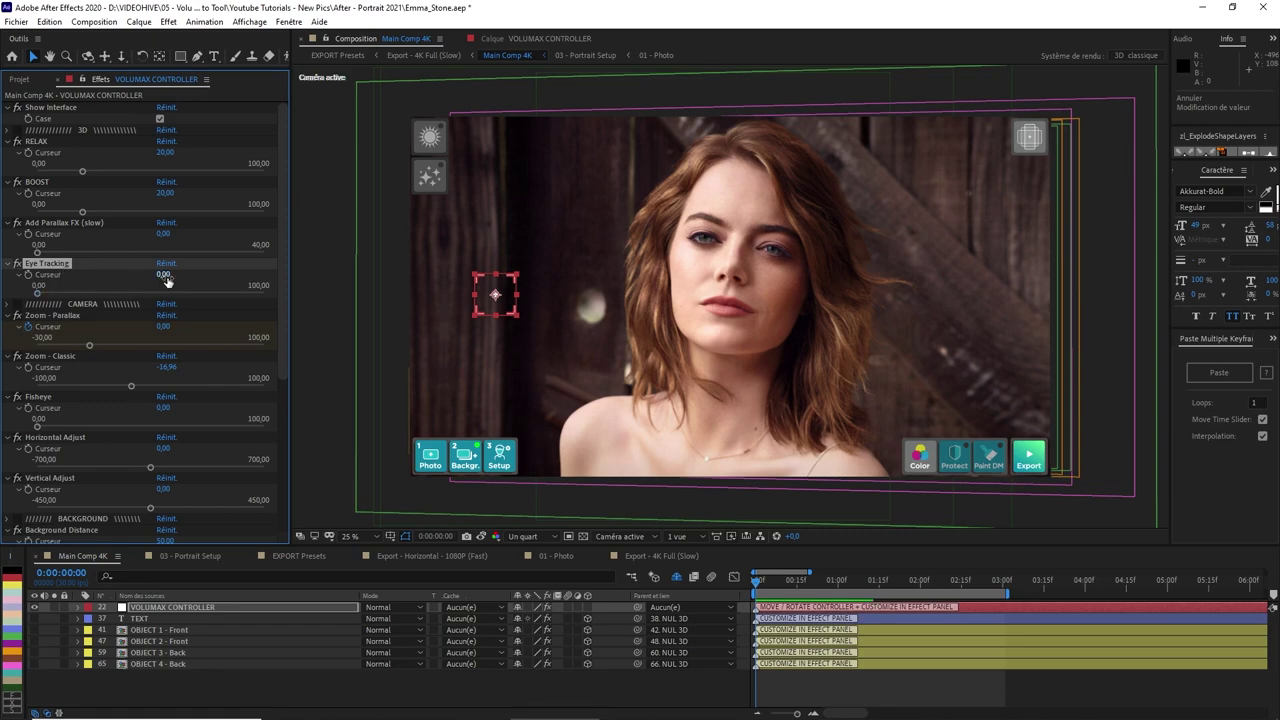
left_click(165, 276)
type("75")
left_click(197, 288)
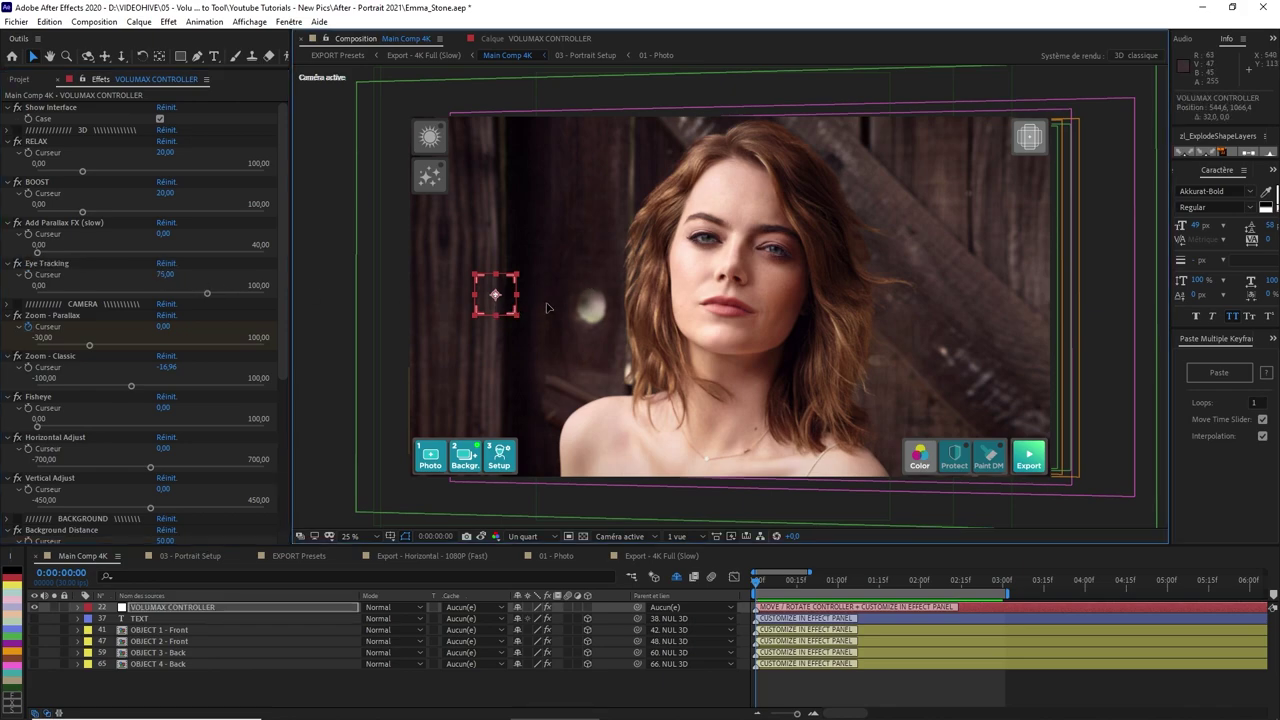
mouse_move(511, 308)
left_mouse_down()
mouse_move(587, 307)
mouse_move(616, 456)
mouse_move(884, 300)
mouse_move(1063, 292)
mouse_move(973, 318)
left_mouse_up()
scroll(754, 276, "up", 1)
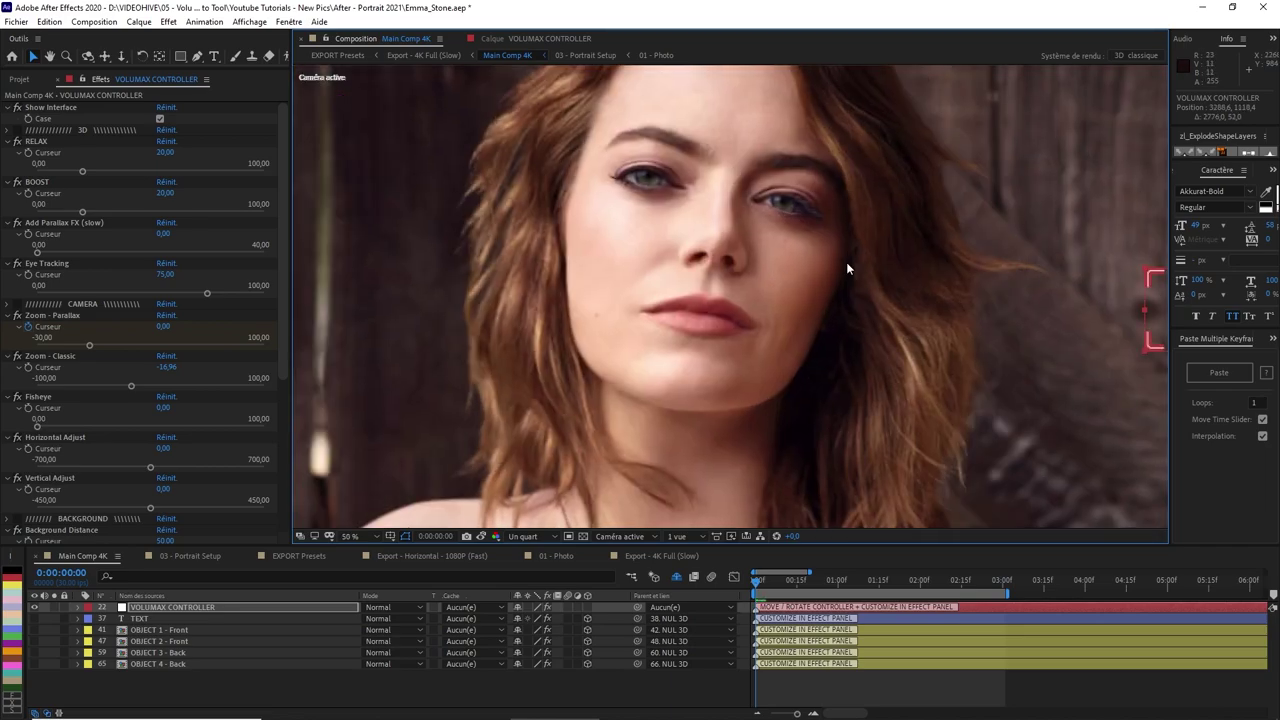
mouse_move(1148, 330)
left_mouse_down()
mouse_move(1142, 308)
mouse_move(824, 338)
mouse_move(640, 400)
mouse_move(213, 347)
mouse_move(363, 340)
mouse_move(894, 363)
mouse_move(1046, 352)
left_mouse_up()
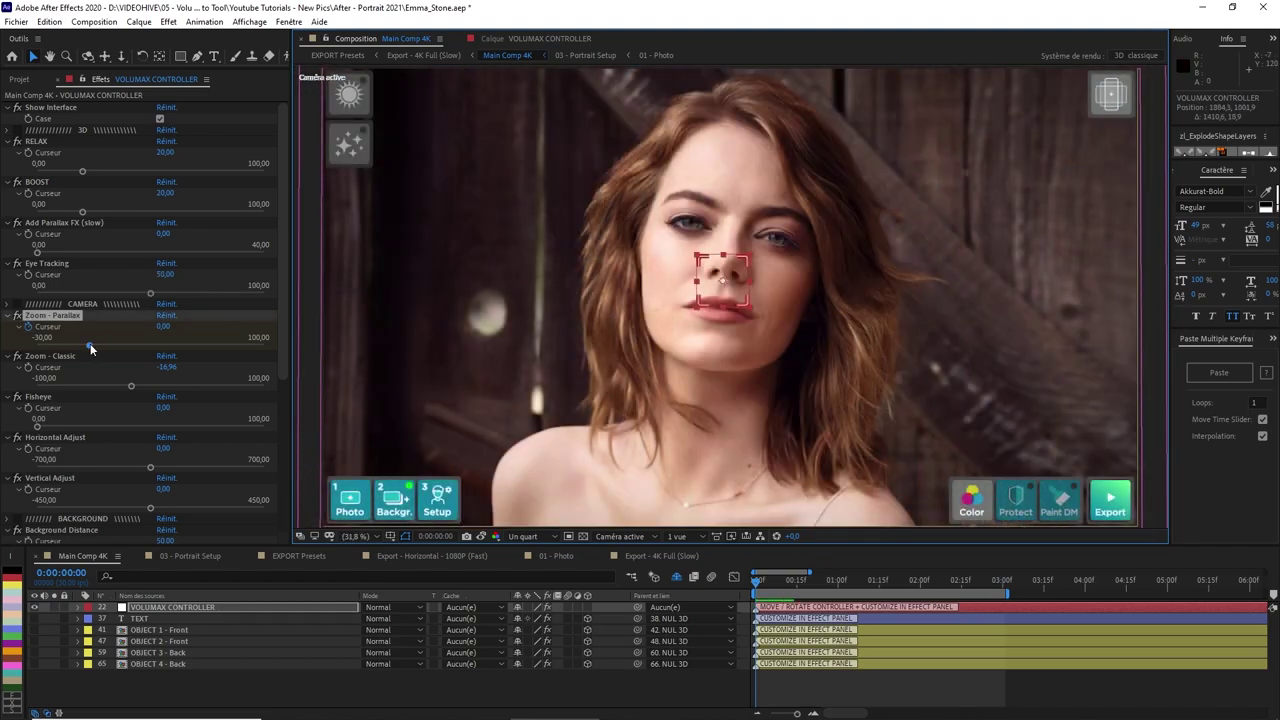
Try Zoom - Parallax at about -15 and undo it
left_click_drag(98, 347, 57, 347)
left_click(171, 327)
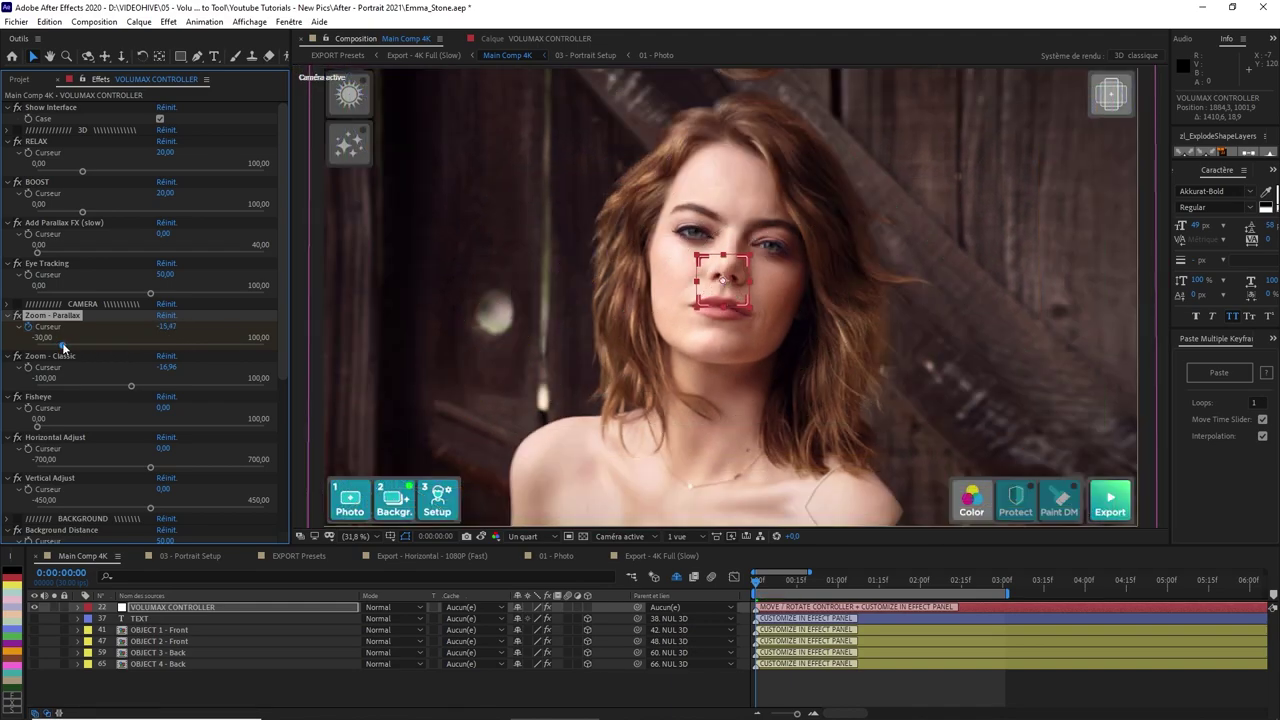
key("ctrl+z")
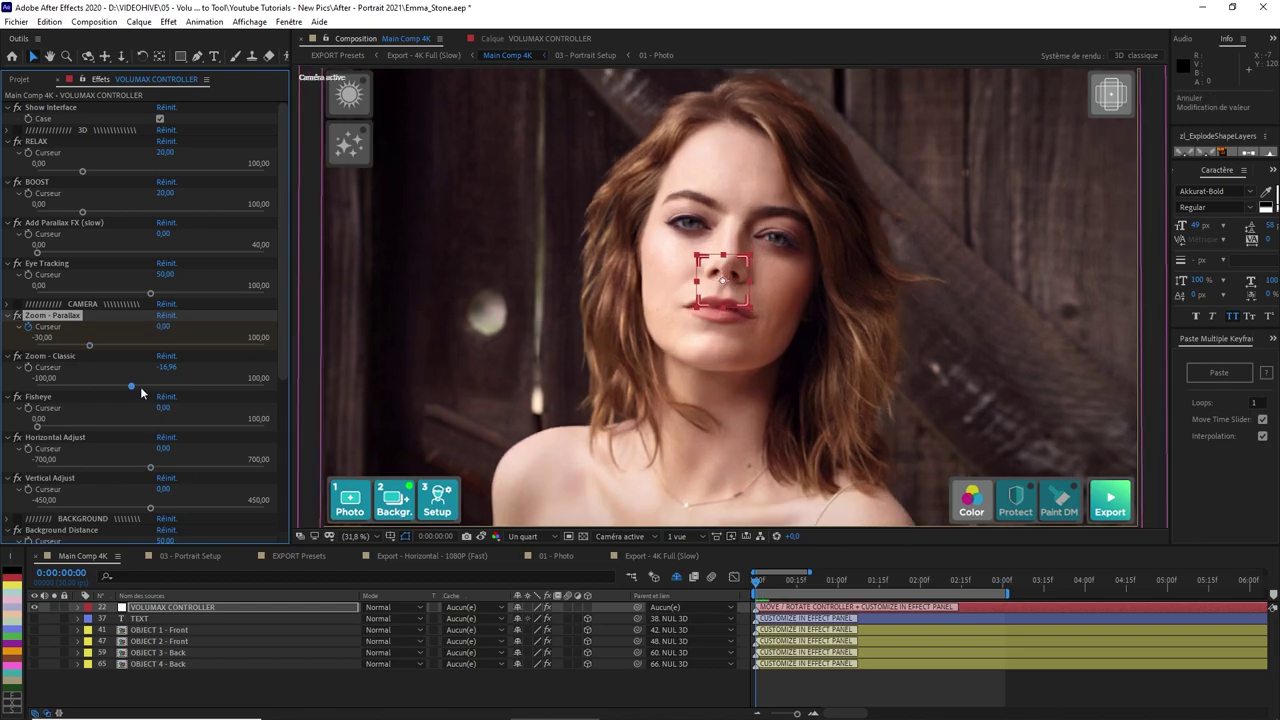
Test Zoom - Classic and Fisheye, and set both to 0
left_click(129, 386)
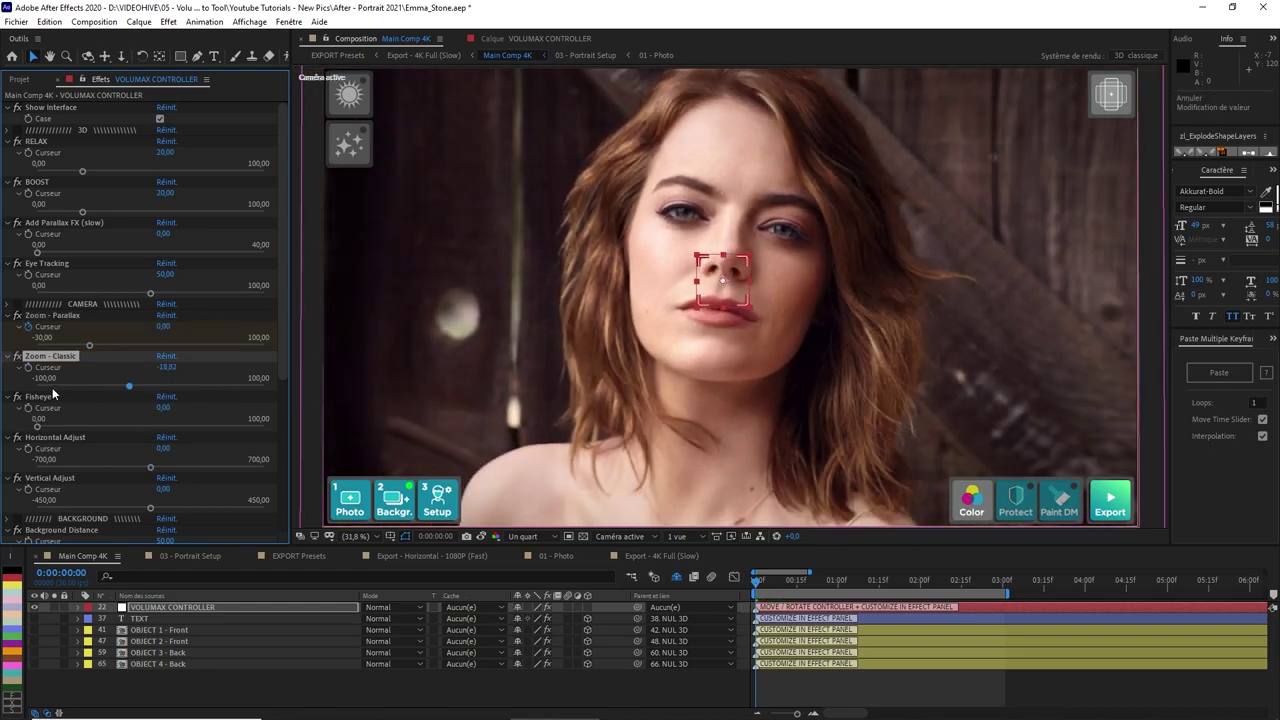
left_click_drag(37, 426, 294, 430)
Move the VOLUMAX CONTROLLER onto the face, test Horizontal Adjust at about 424 and Vertical Adjust at about -159, and undo both adjustments
left_click_drag(410, 348, 450, 388)
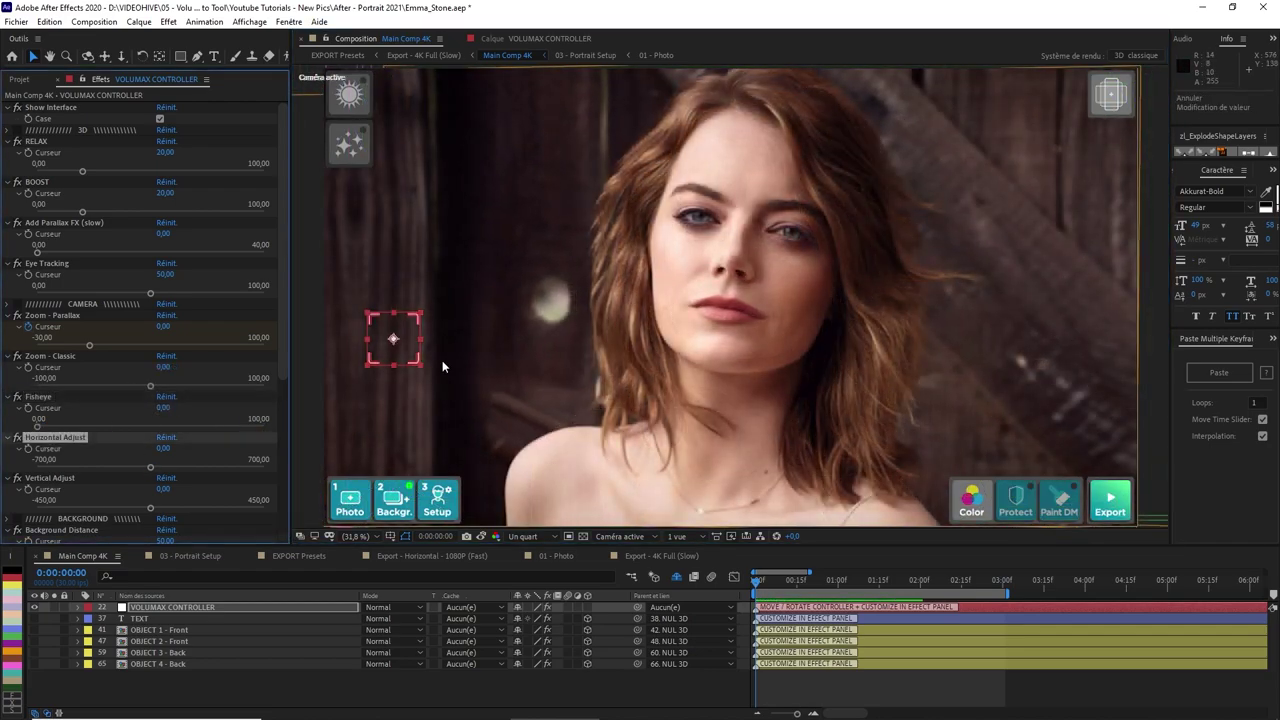
left_click_drag(400, 343, 718, 308)
left_click_drag(151, 467, 213, 475)
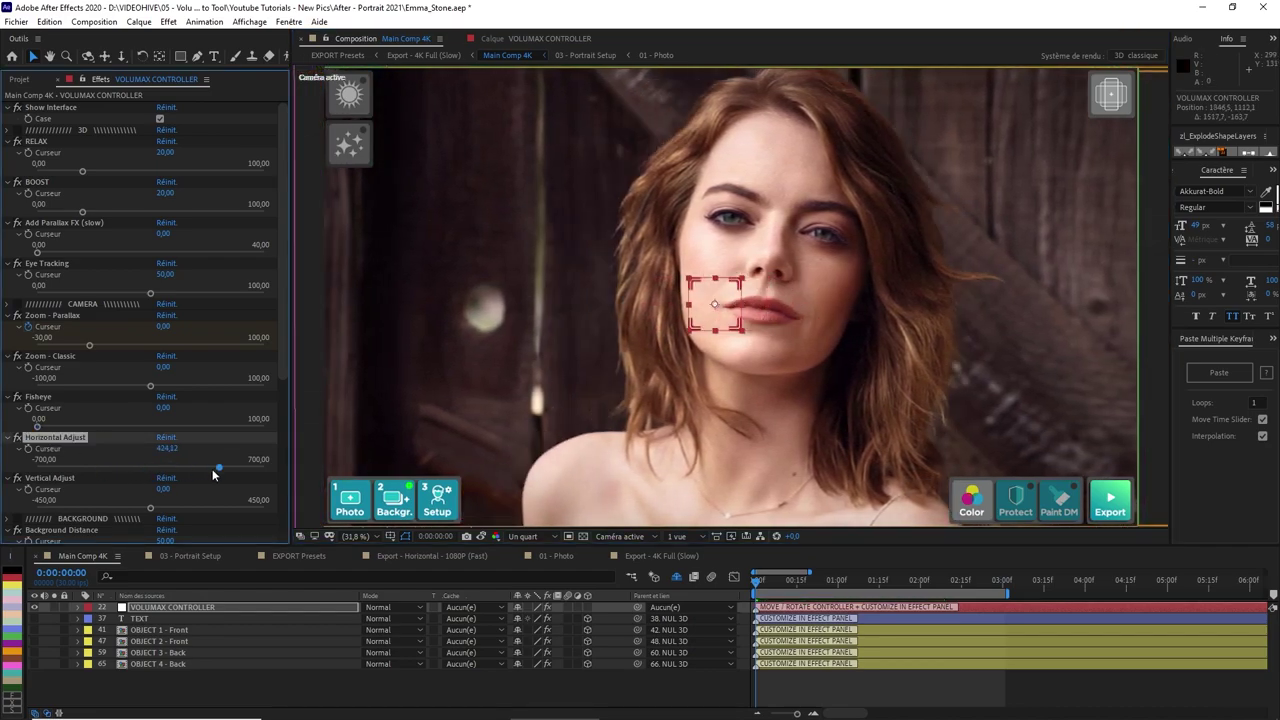
key("ctrl+z")
left_click_drag(153, 508, 93, 503)
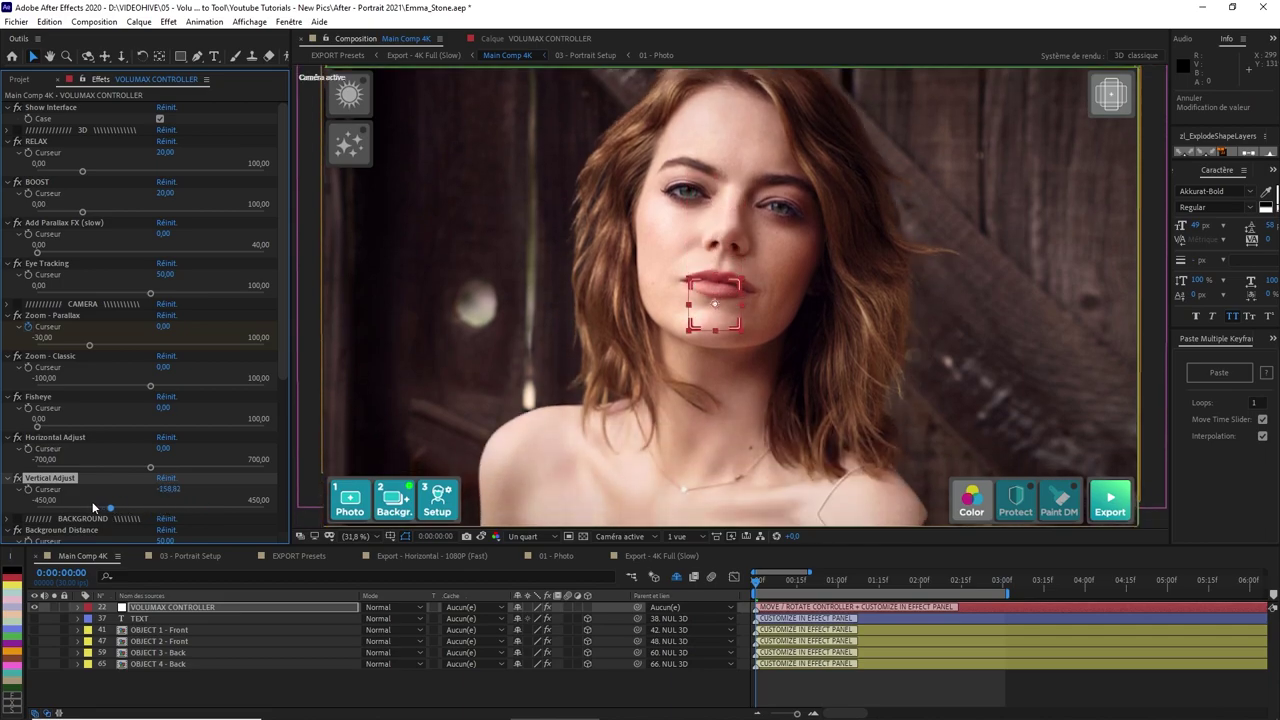
key("ctrl+z")
Move the VOLUMAX CONTROLLER back over the dark background, test Background Distance at about 99 and a lower Background Scale, and undo both values
left_click_drag(713, 324, 365, 328)
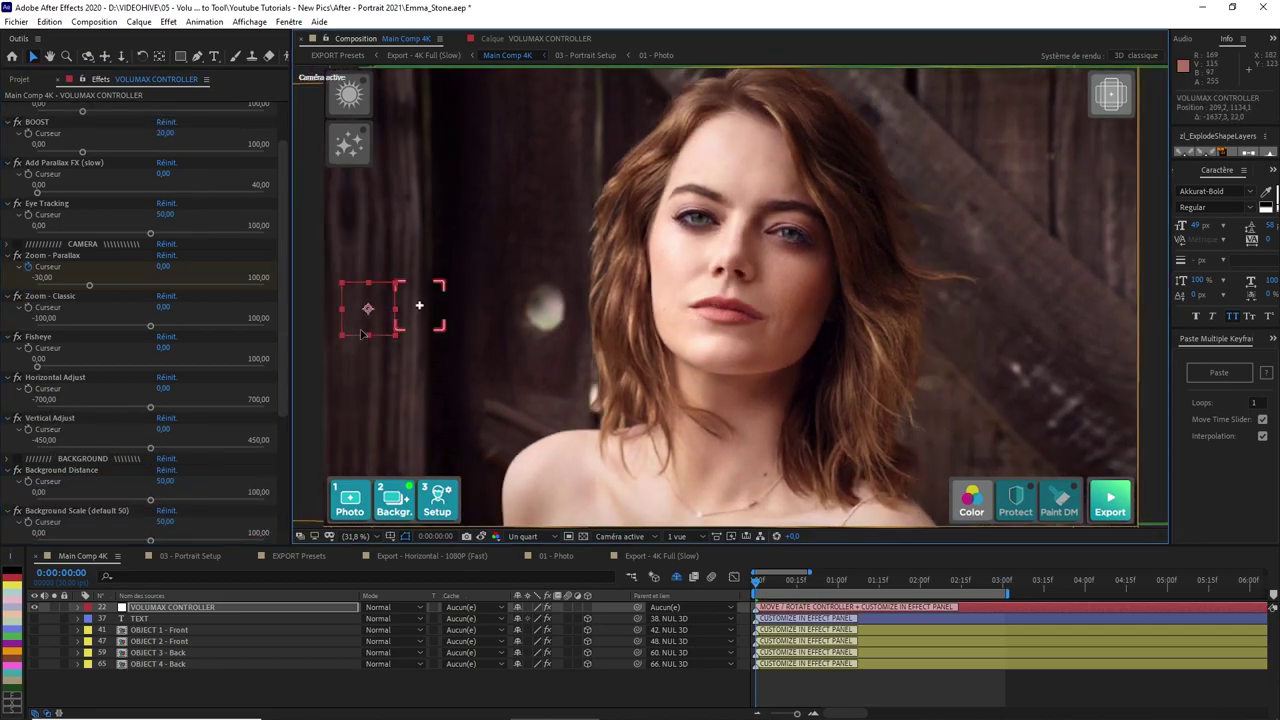
left_click_drag(151, 499, 261, 494)
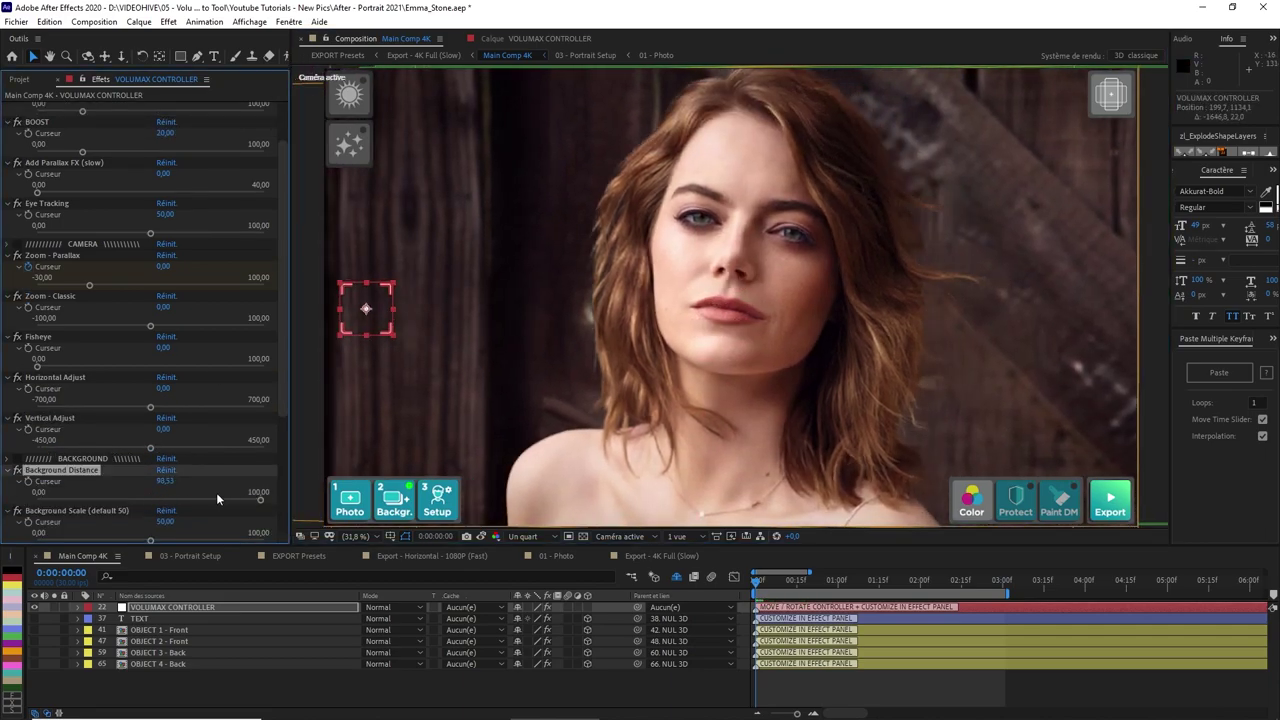
key("ctrl+z")
scroll(220, 500, "down", 3)
left_click_drag(134, 456, 89, 453)
key("ctrl+z")
Test Background Spherize at 100 by moving the VOLUMAX CONTROLLER across the portrait, and undo the controller move
left_click_drag(153, 497, 256, 498)
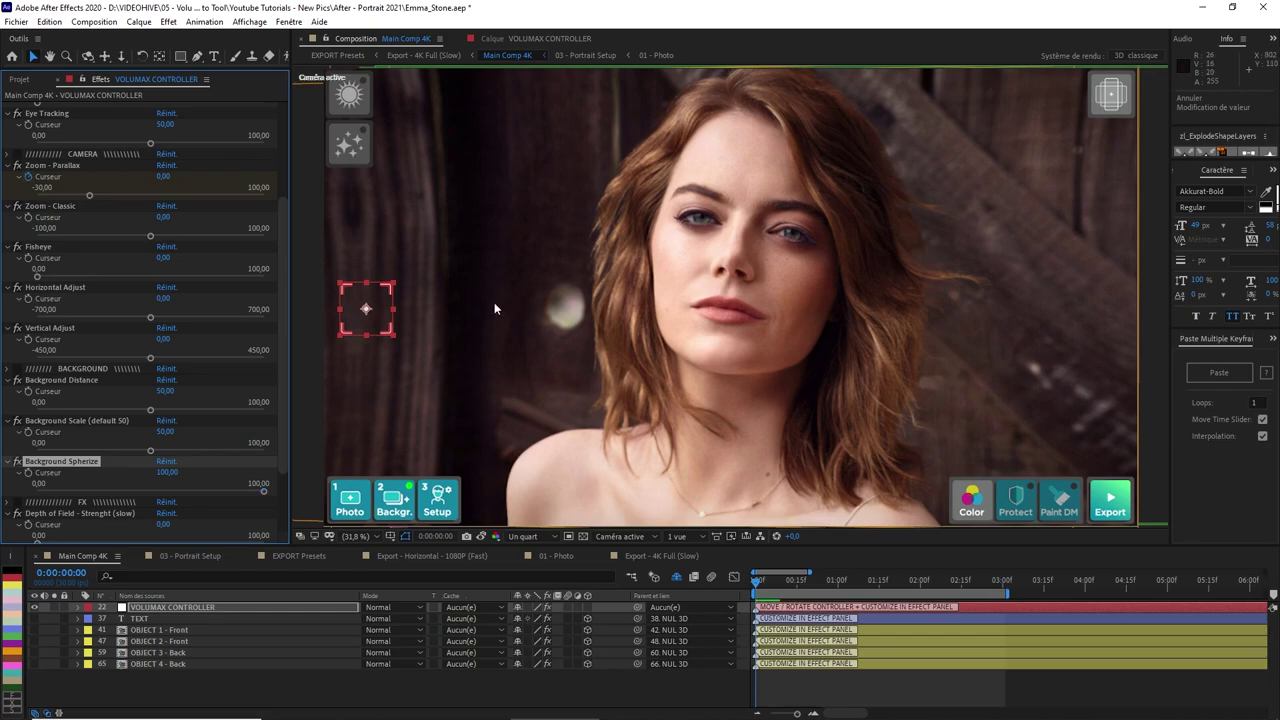
left_click_drag(366, 308, 711, 427)
key("ctrl+z")
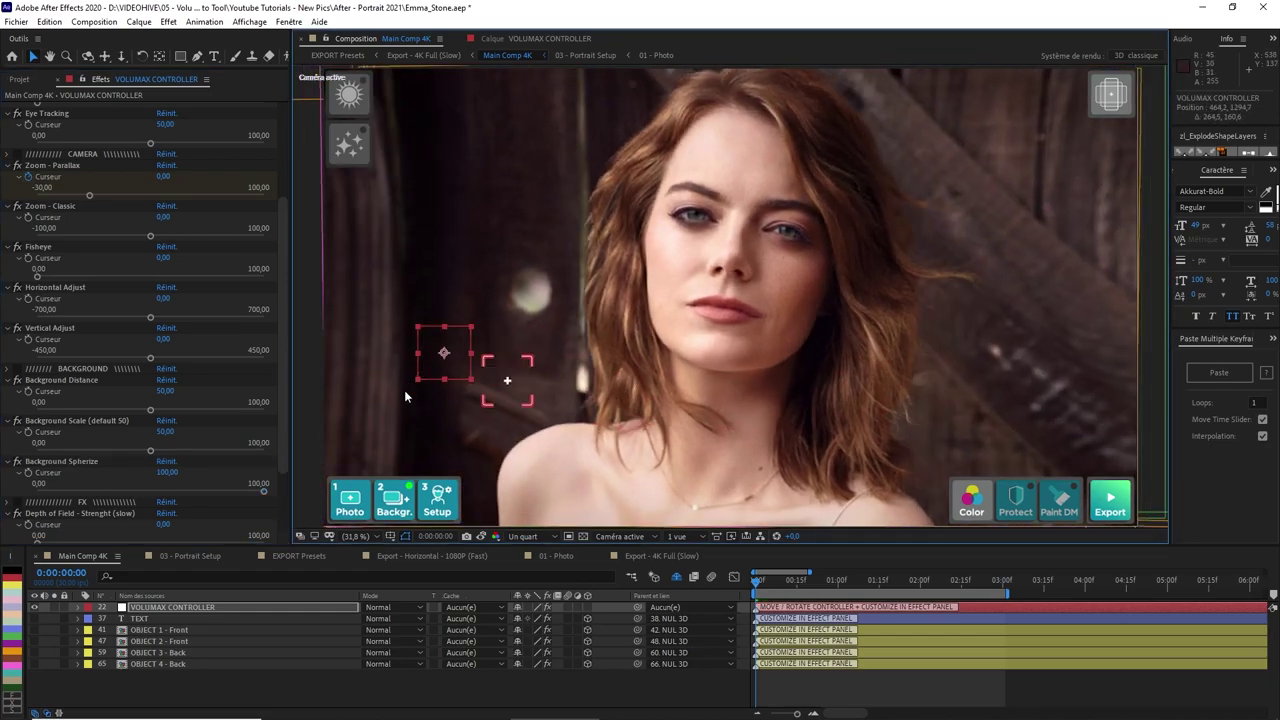
Test Depth of Field - Strenght at about 47 with Focus Point at about 41, and turn on Exclude Portrait
scroll(78, 427, "down", 2)
left_click(69, 421)
left_click(48, 464)
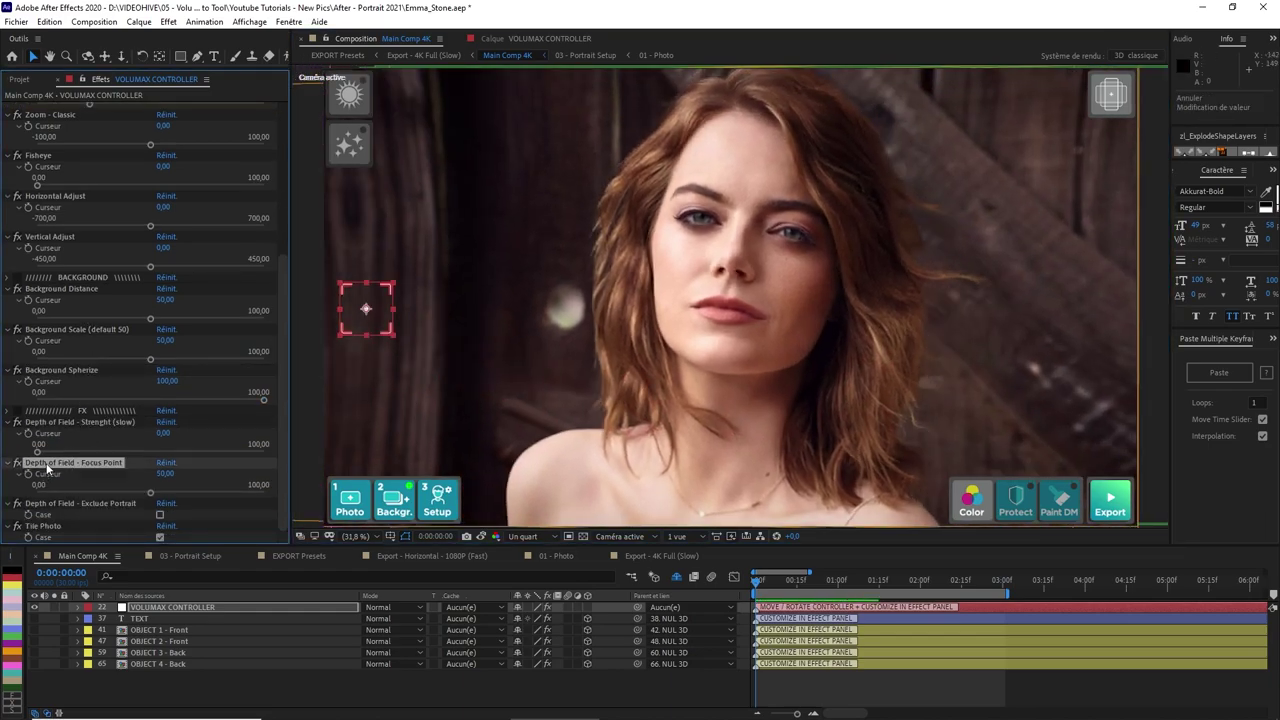
left_click_drag(163, 434, 131, 493)
left_click(115, 505)
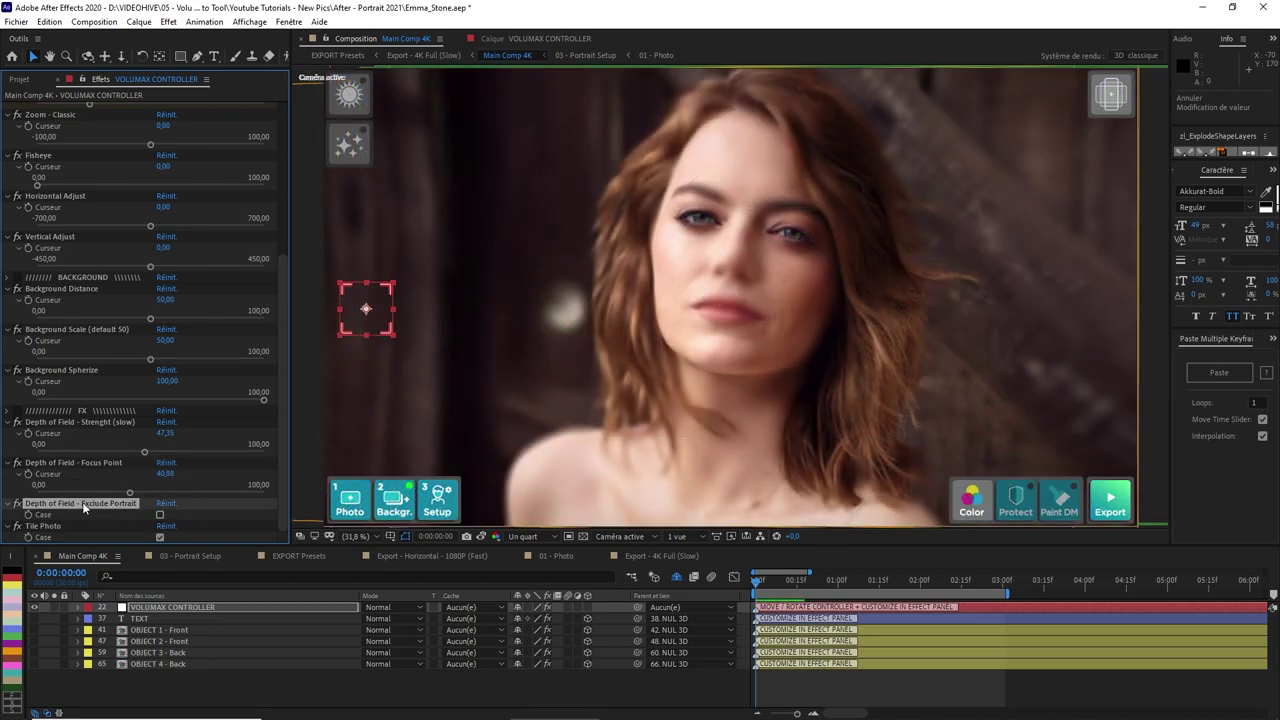
left_click(160, 514)
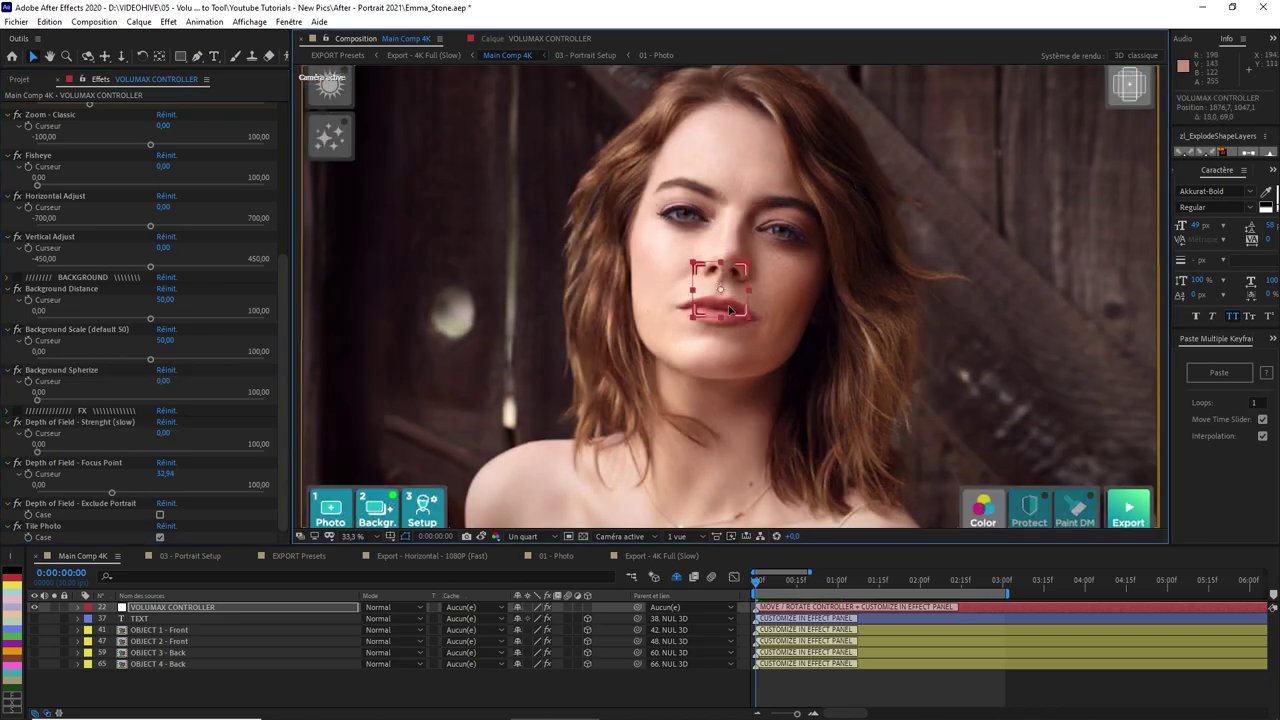
Animate the VOLUMAX CONTROLLER's position from the dark background beside the hair at 0:00:00:00 to the wood beyond the opposite shoulder at 0:00:03:00
left_click_drag(730, 311, 428, 231)
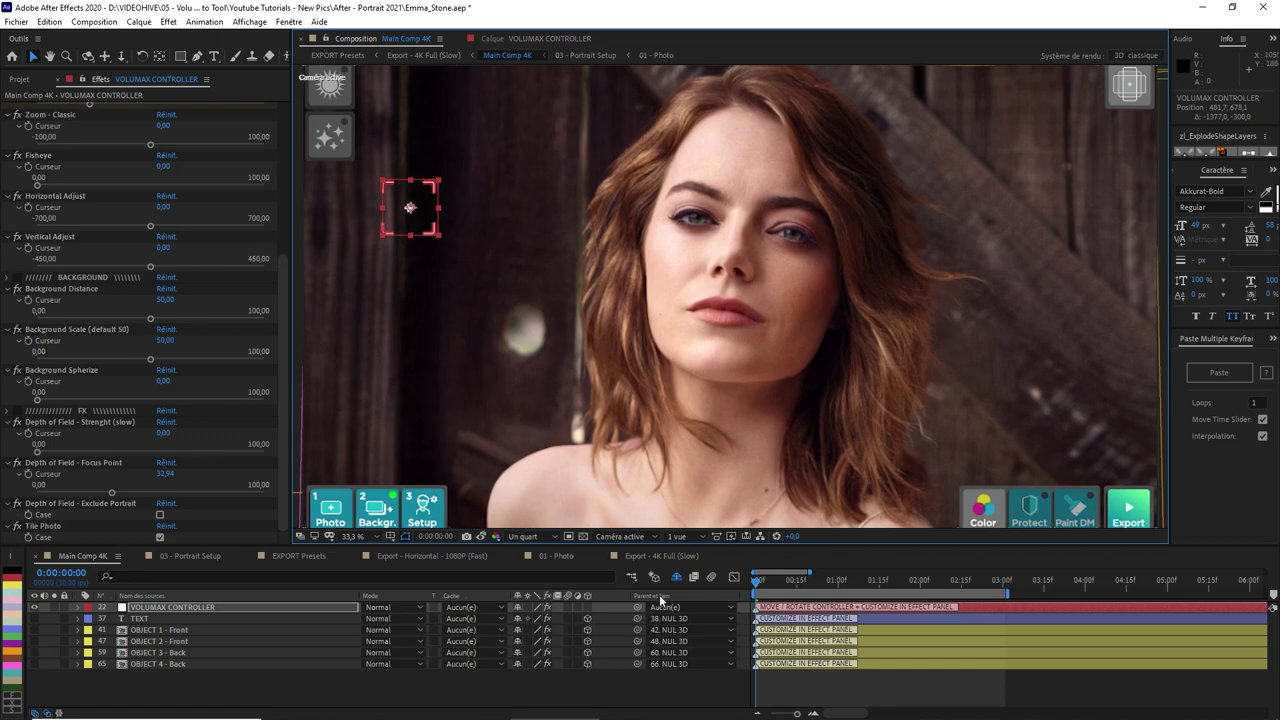
key("space")
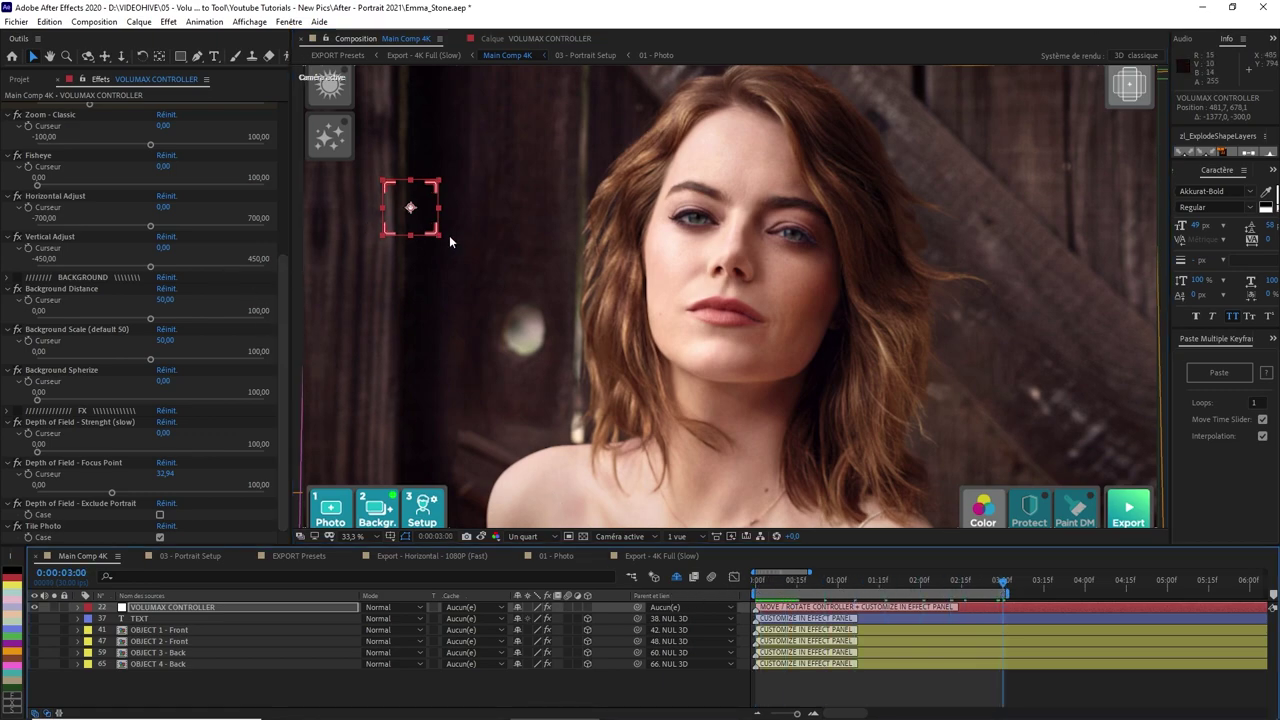
left_click_drag(428, 229, 1055, 397)
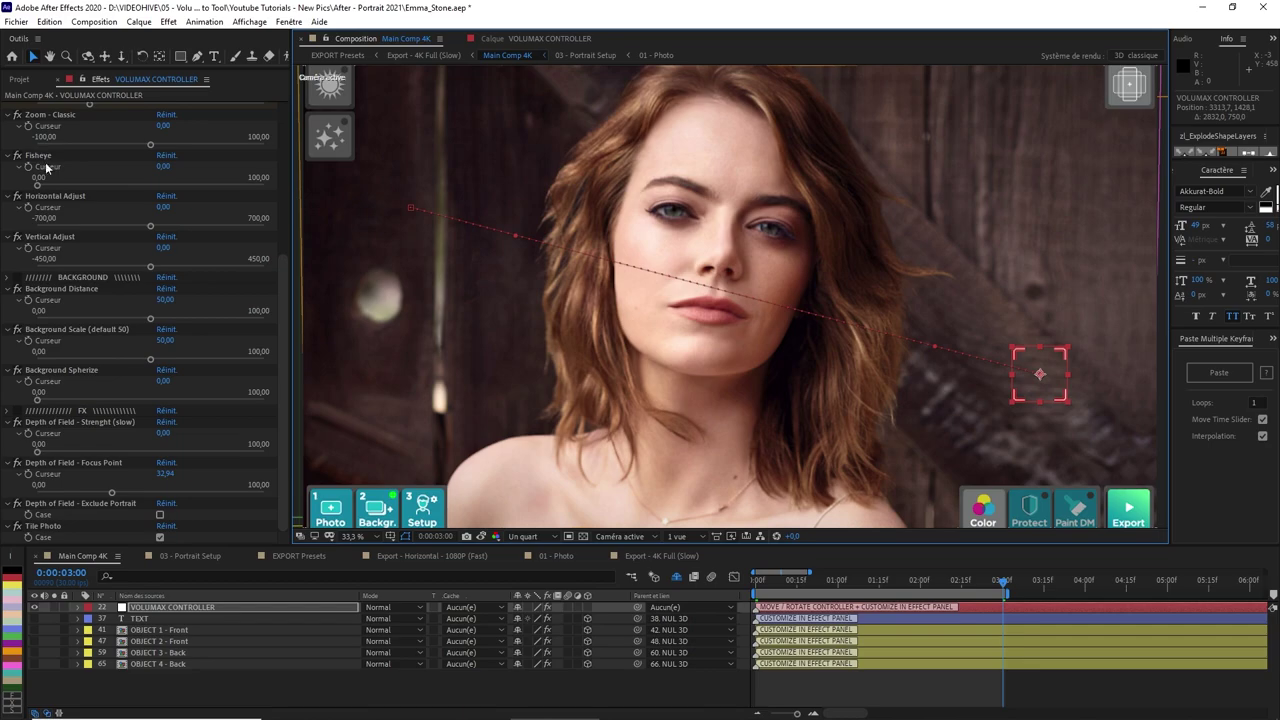
Set Add Parallax FX (slow) to 8 and preview the three-second controller animation
scroll(45, 167, "up", 3)
left_click(70, 222)
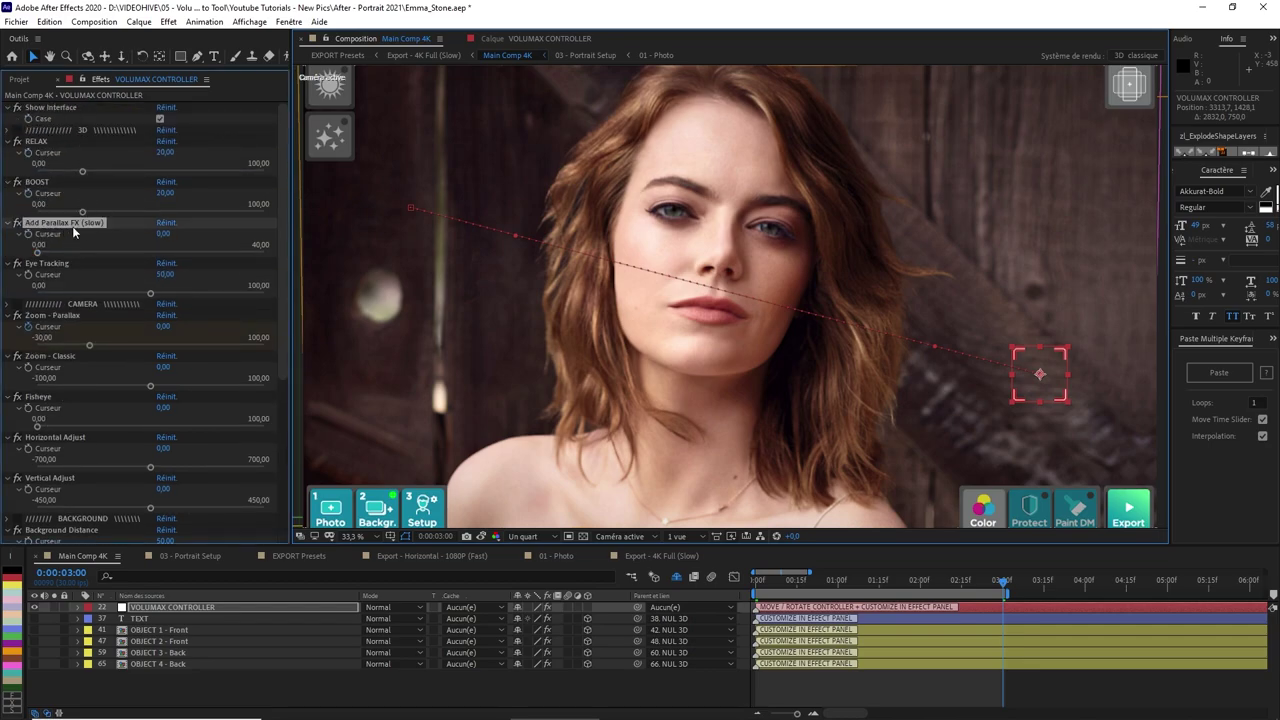
key("Return")
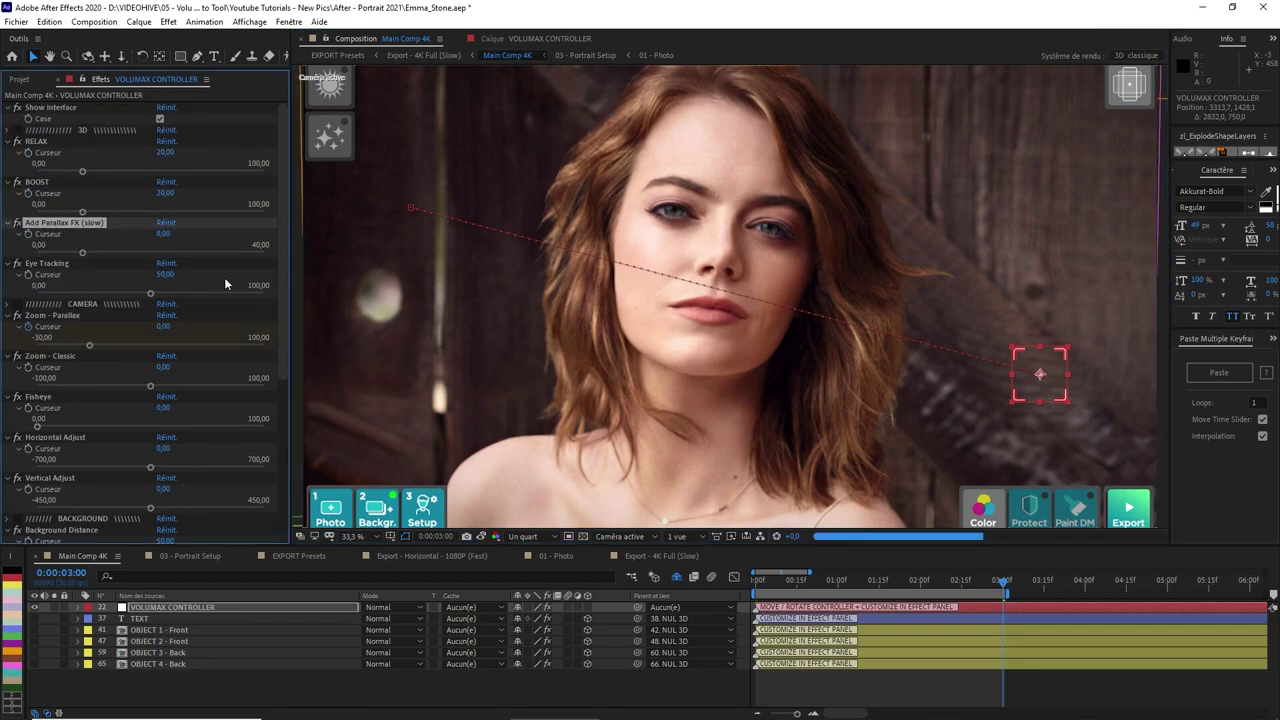
key("space")
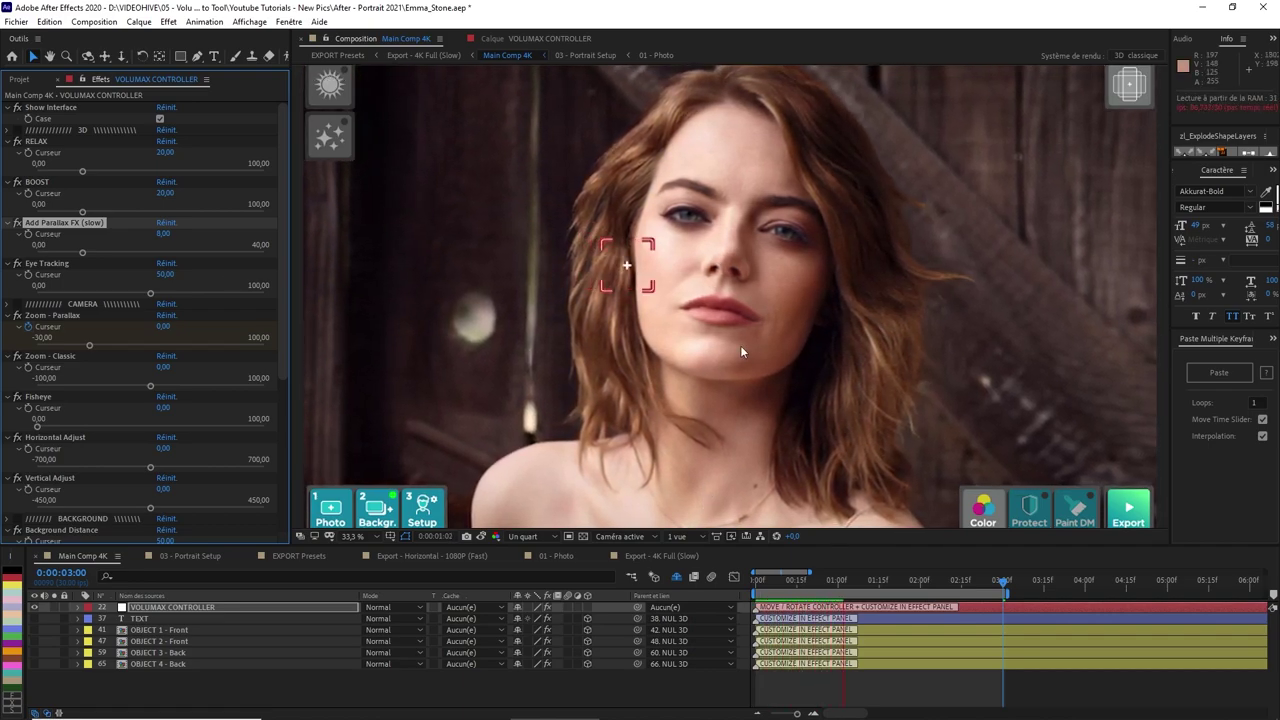
Enlarge the preview area, move the playhead to 0:00:01:05 and select the ON/Flares layer to show its effect settings
left_click_drag(840, 546, 840, 570)
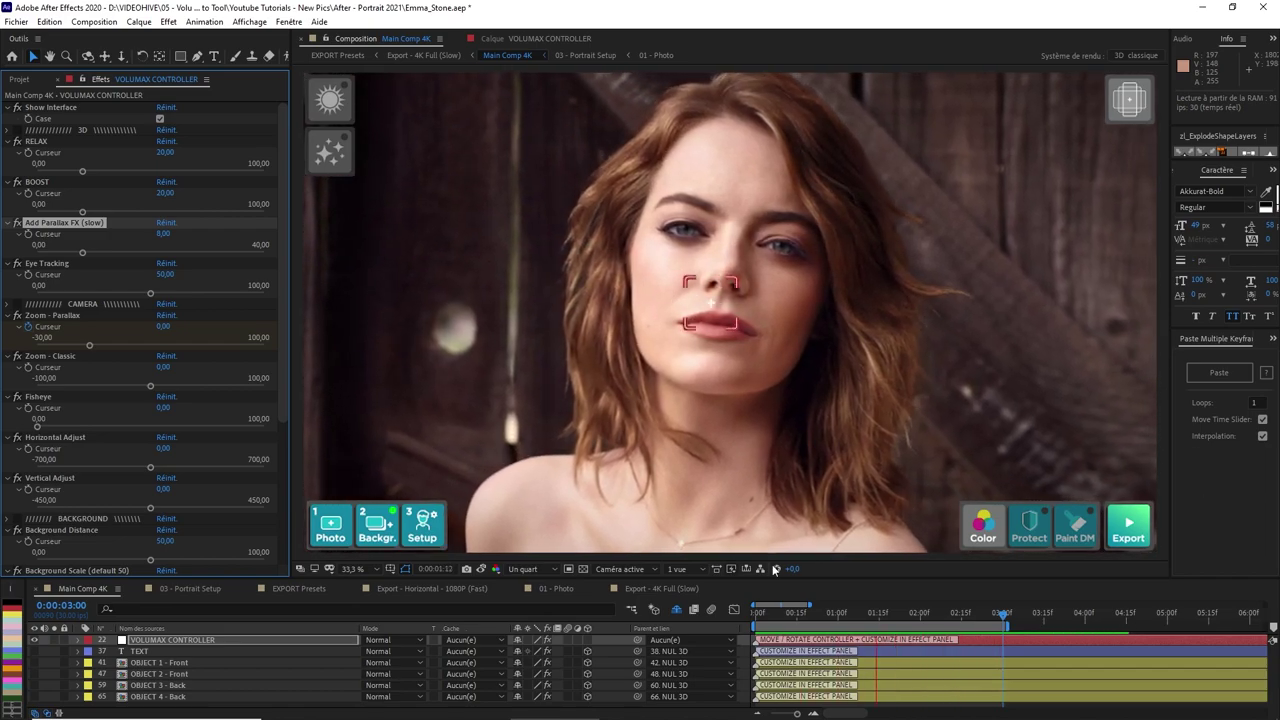
mouse_move(818, 615)
left_mouse_down()
mouse_move(769, 615)
mouse_move(834, 612)
left_mouse_up()
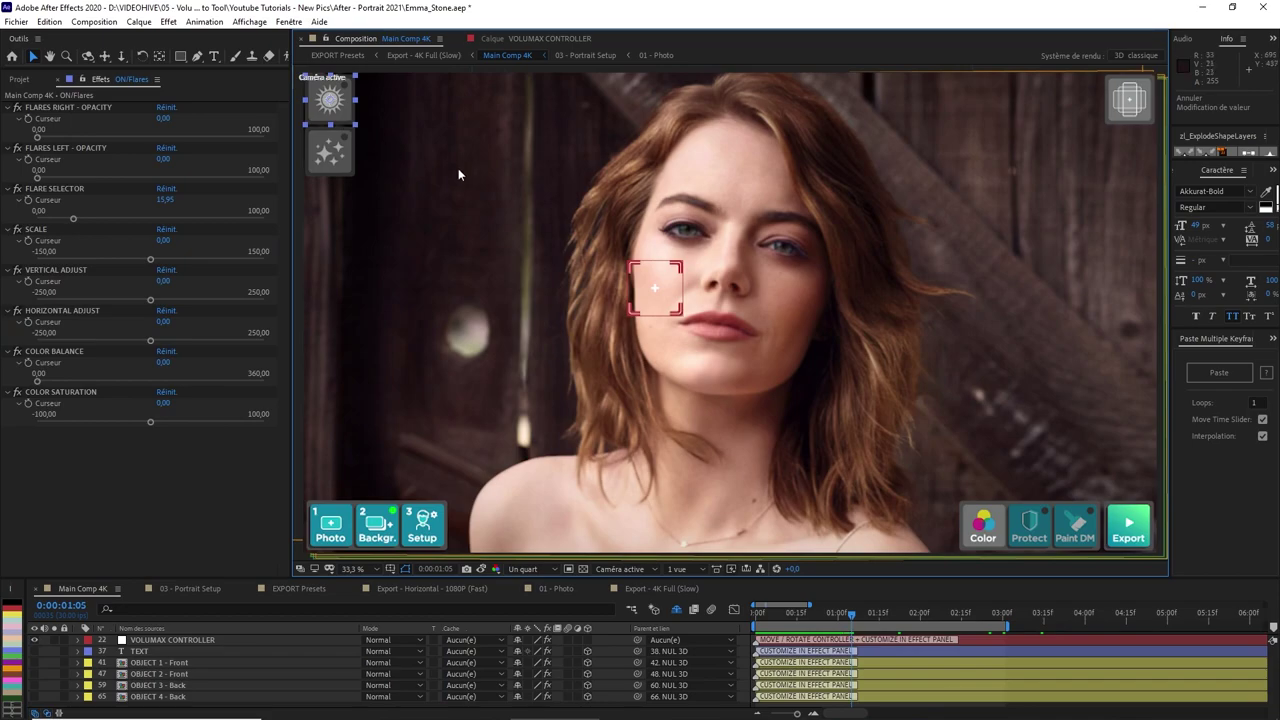
scroll(428, 157, "down", 2)
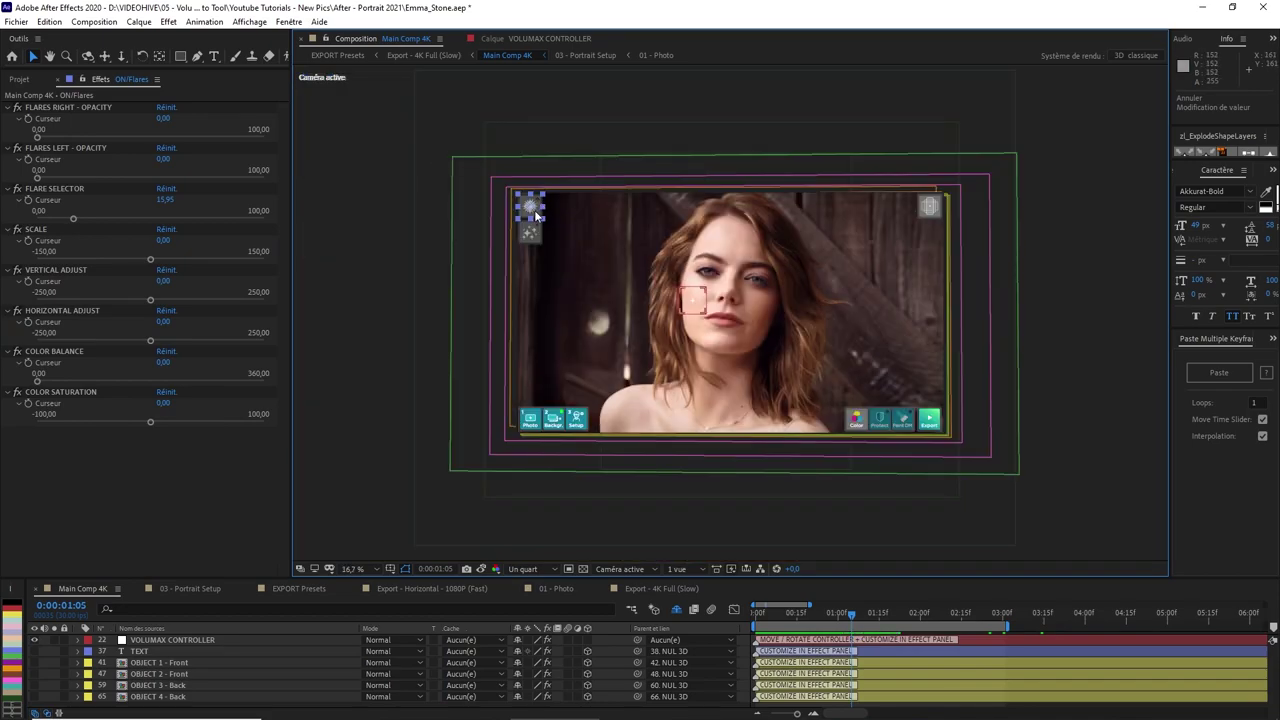
Test the right flares, undo that test, and set FLARES LEFT - OPACITY to 45.59 and FLARE SELECTOR to 42.35
key("period")
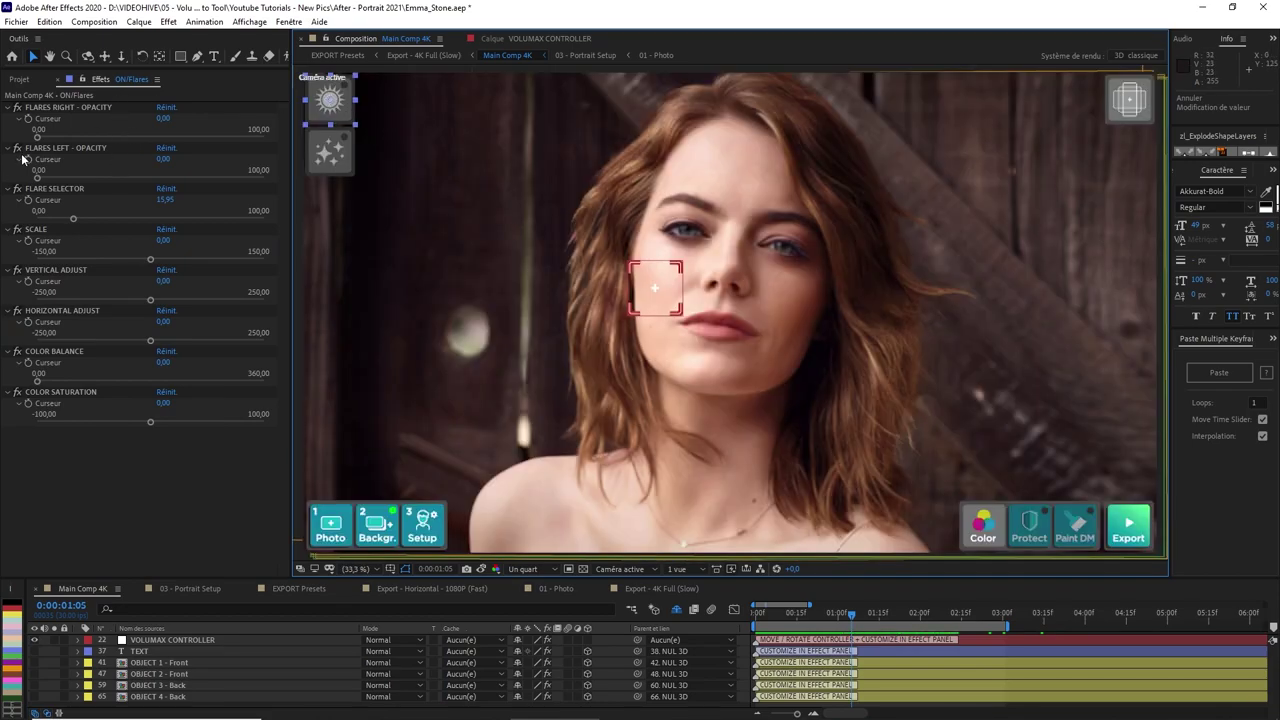
left_click_drag(38, 138, 126, 138)
key("ctrl+z")
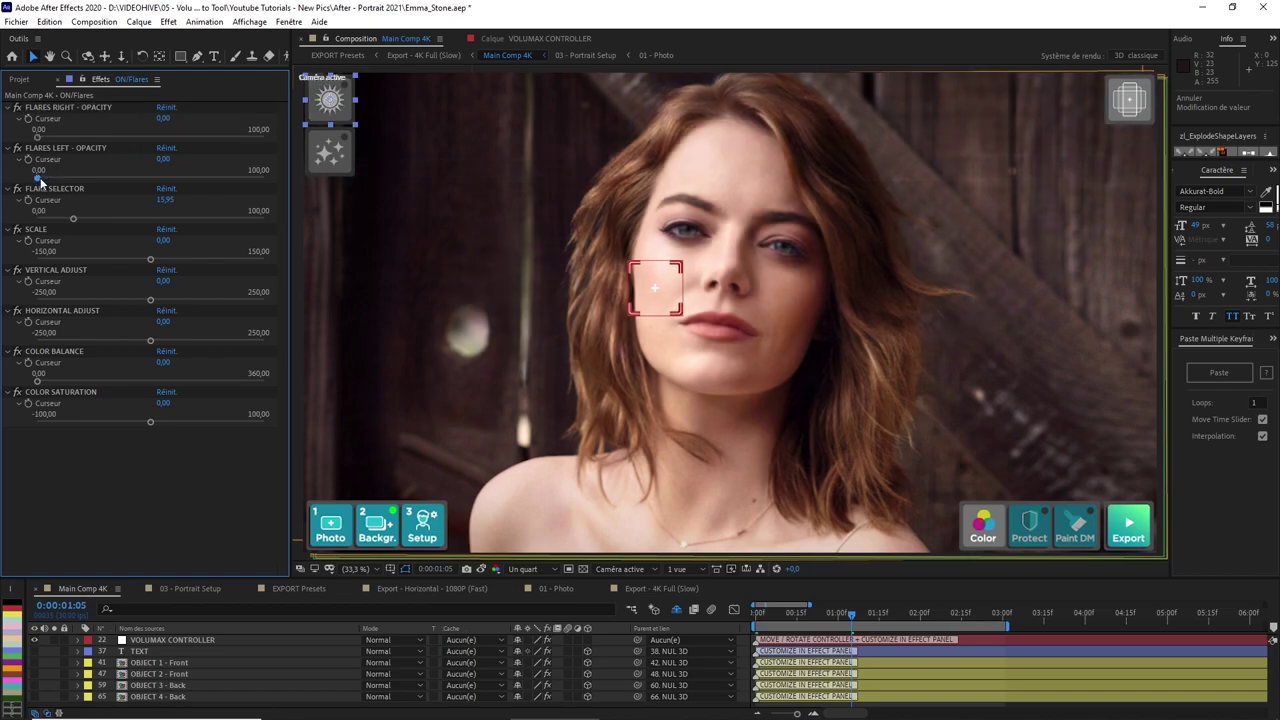
left_click_drag(38, 178, 175, 179)
left_click_drag(73, 218, 134, 219)
Try different SCALE, VERTICAL ADJUST and COLOR SATURATION values for the flares, and undo the flare changes
left_click_drag(160, 260, 92, 260)
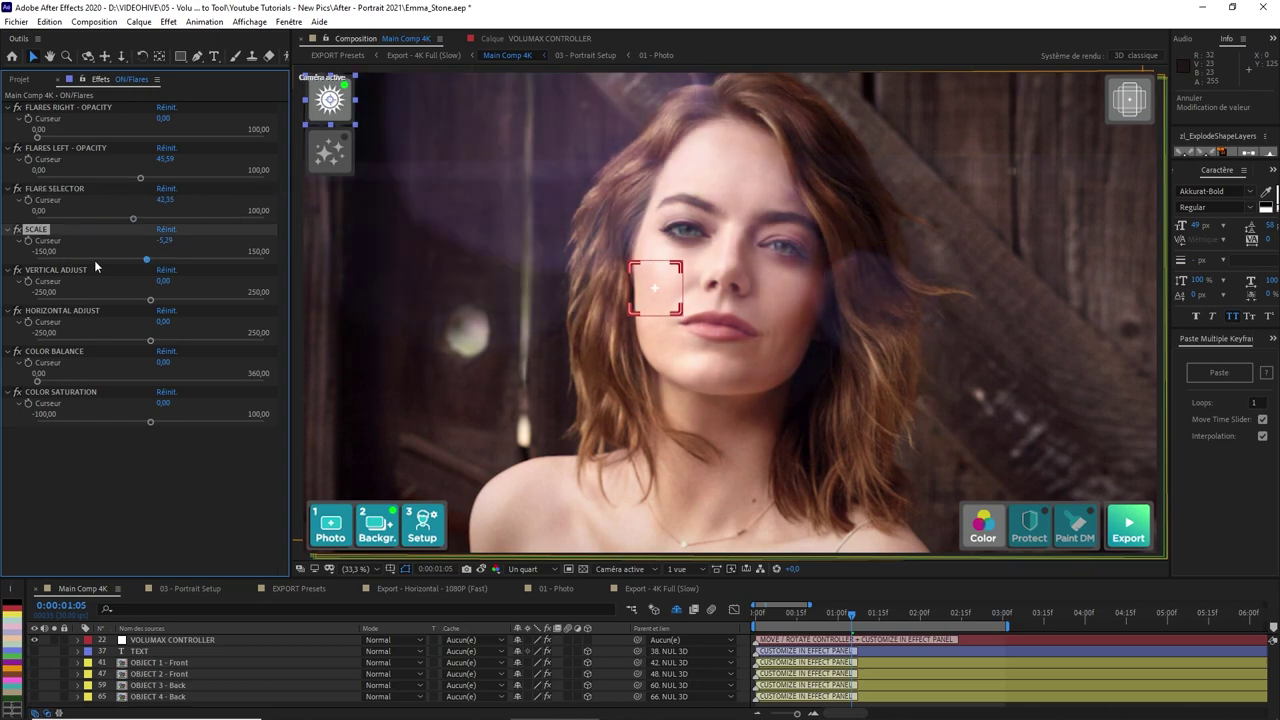
key("ctrl+z")
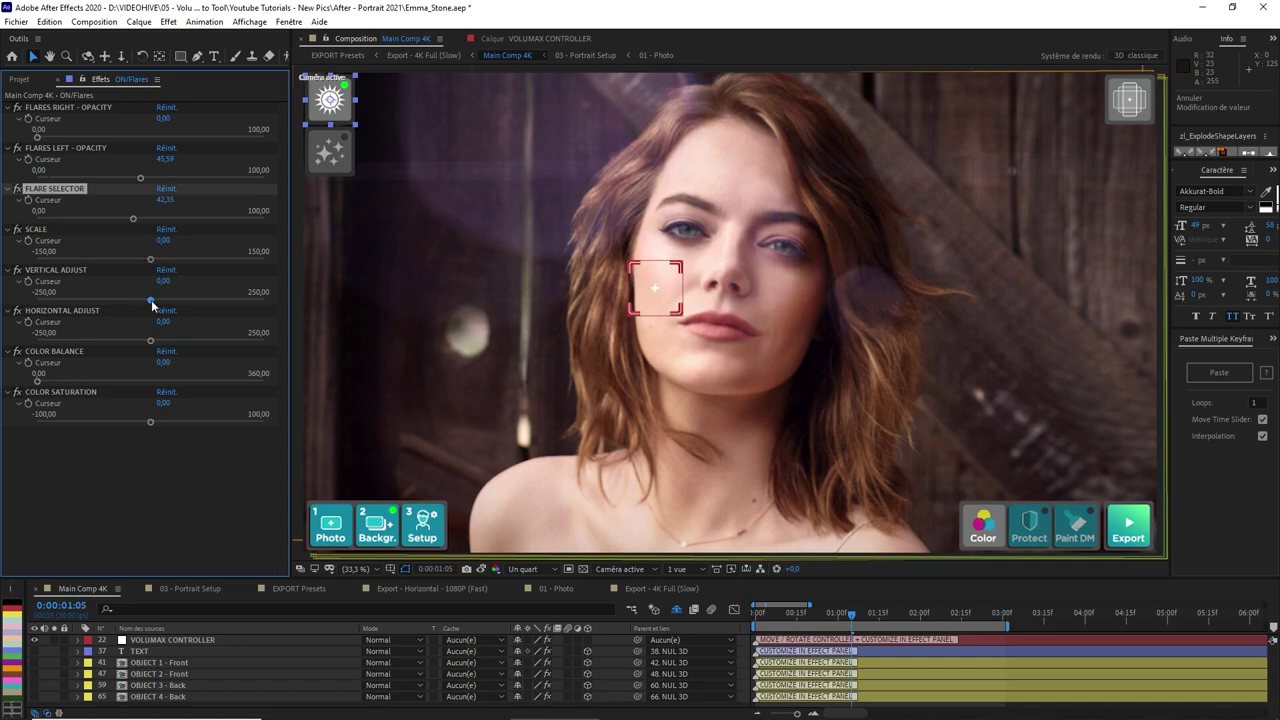
left_click_drag(150, 300, 265, 413)
key("ctrl+z")
key("ctrl+z")
key("ctrl+z")
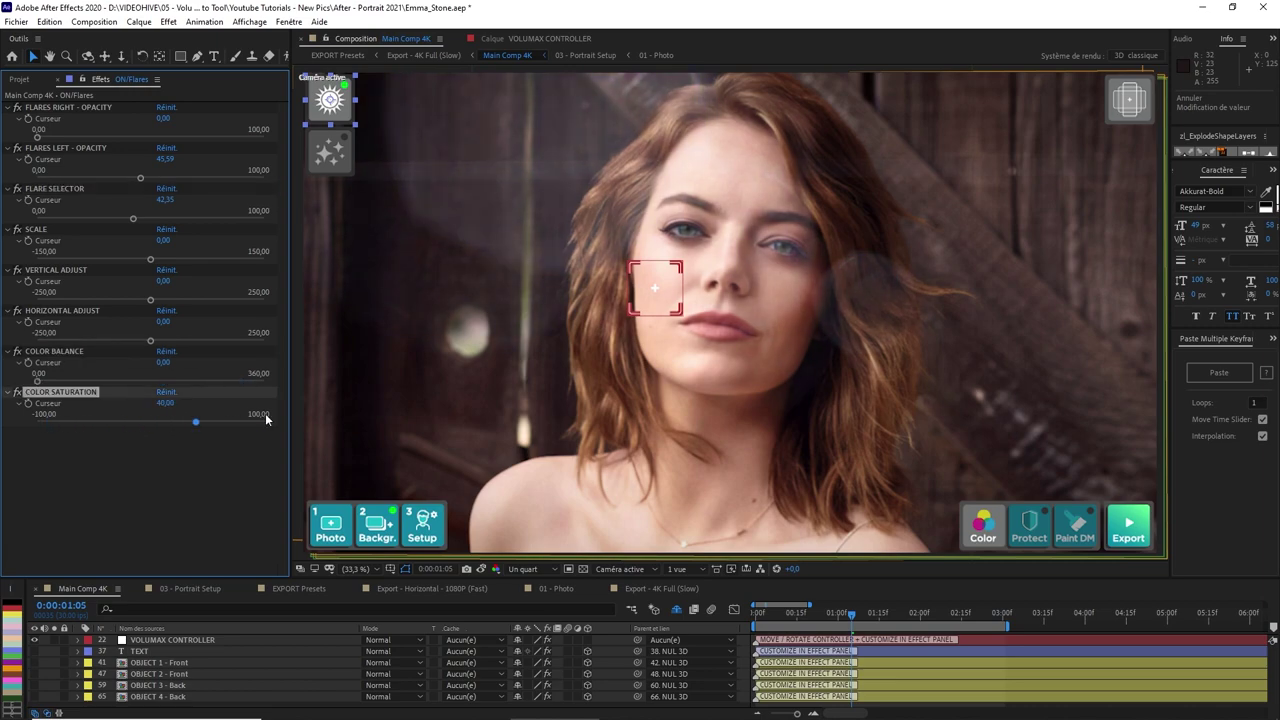
key("ctrl+z")
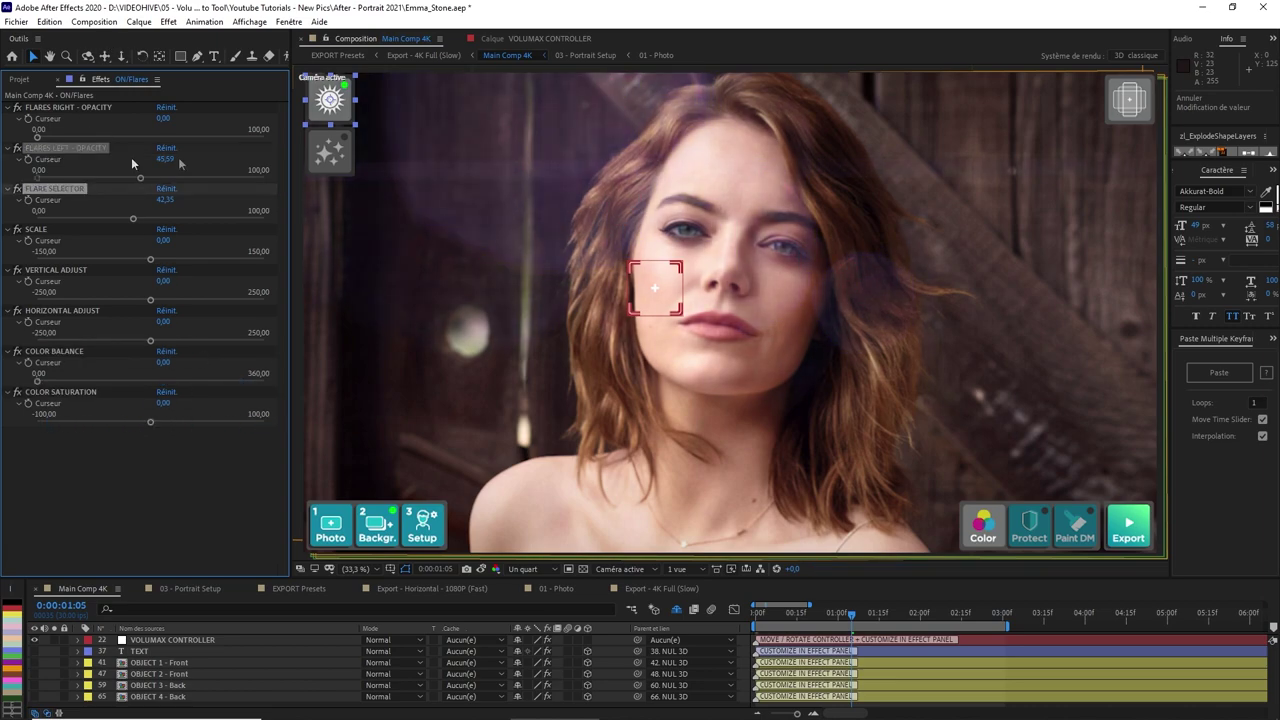
Set DIRT to 62.65 on the ON/Particles layer and preview the controller animation
left_click(318, 163)
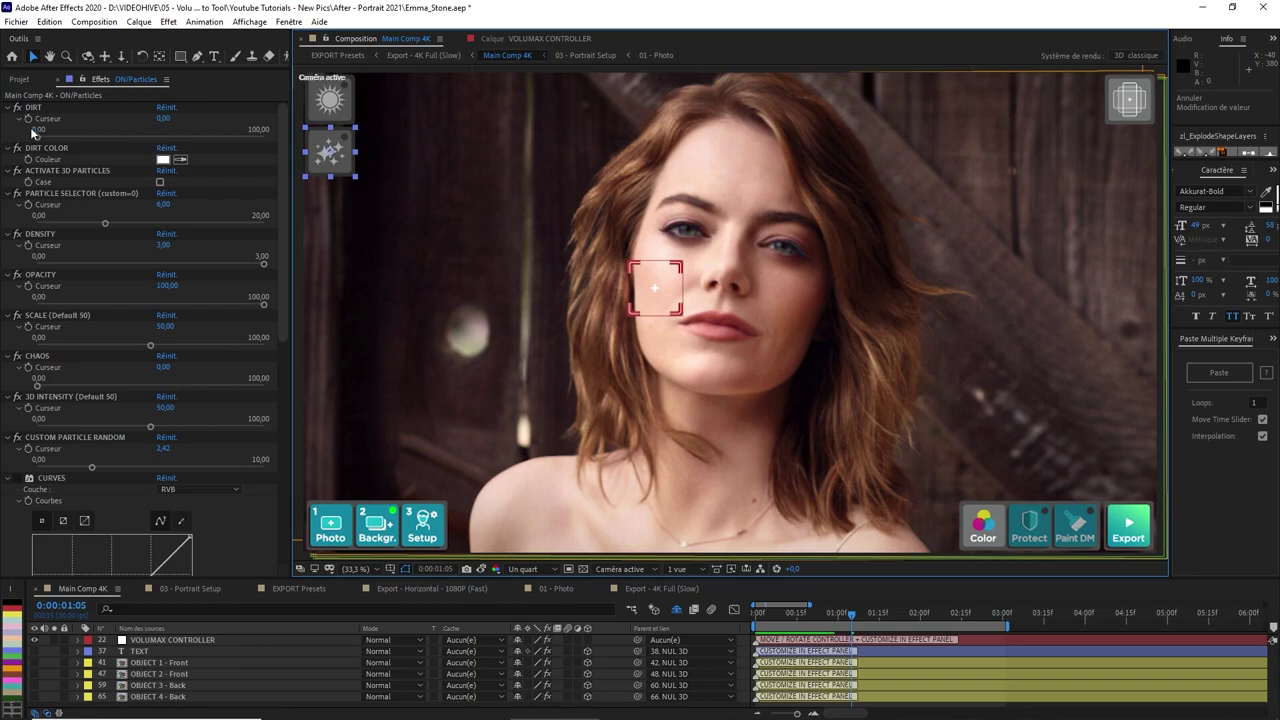
left_click_drag(104, 135, 203, 134)
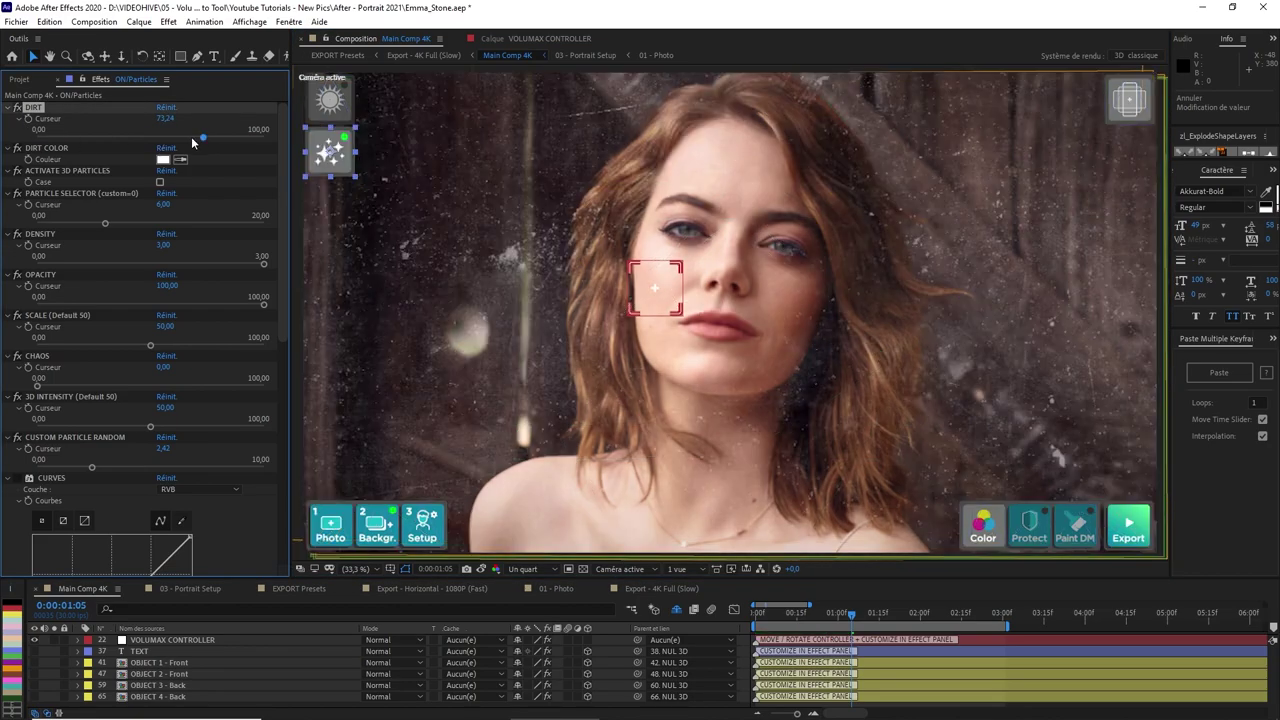
left_click(721, 324)
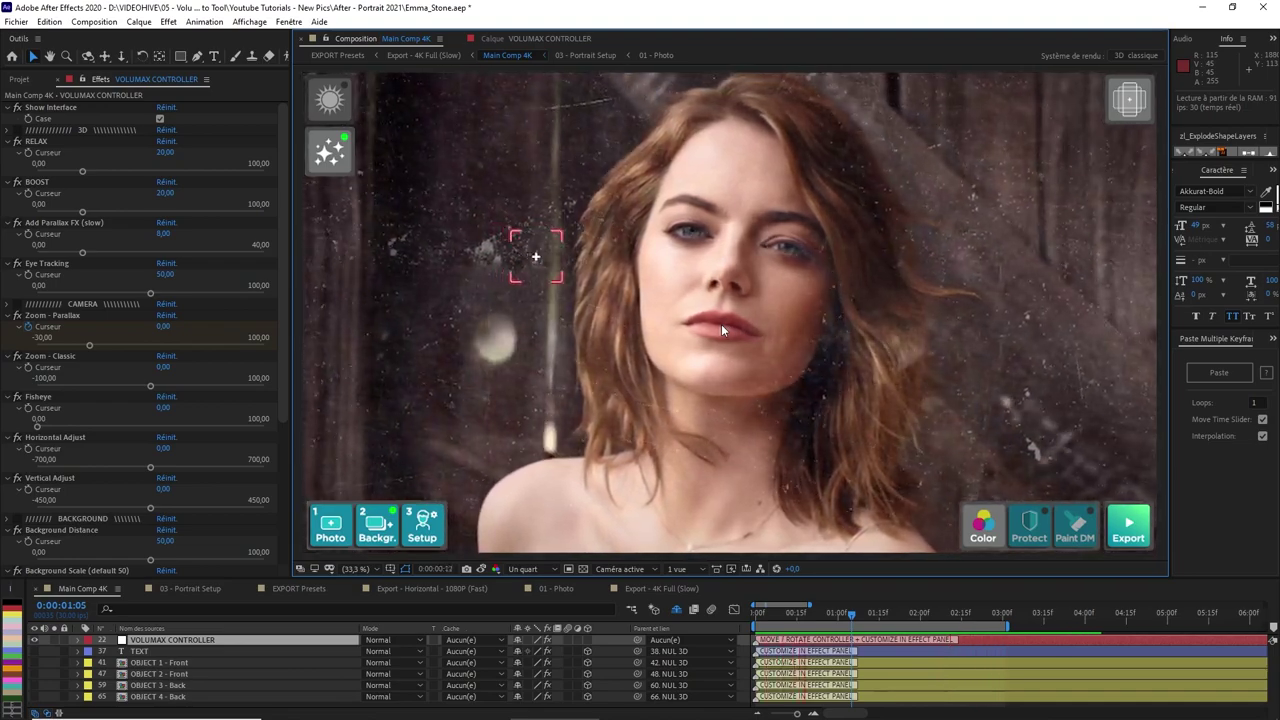
key("space")
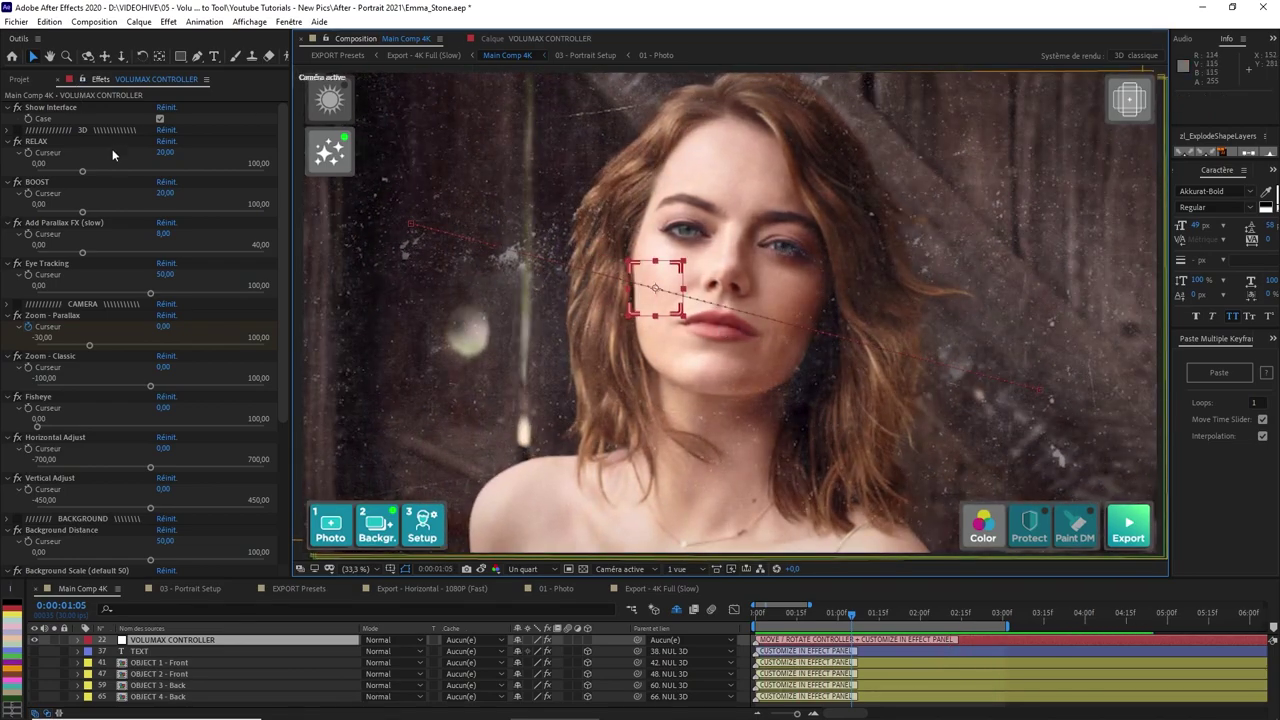
Set DIRT to 0 on the ON/Particles layer and turn on ACTIVATE 3D PARTICLES with PARTICLE SELECTOR at 1
left_click(345, 145)
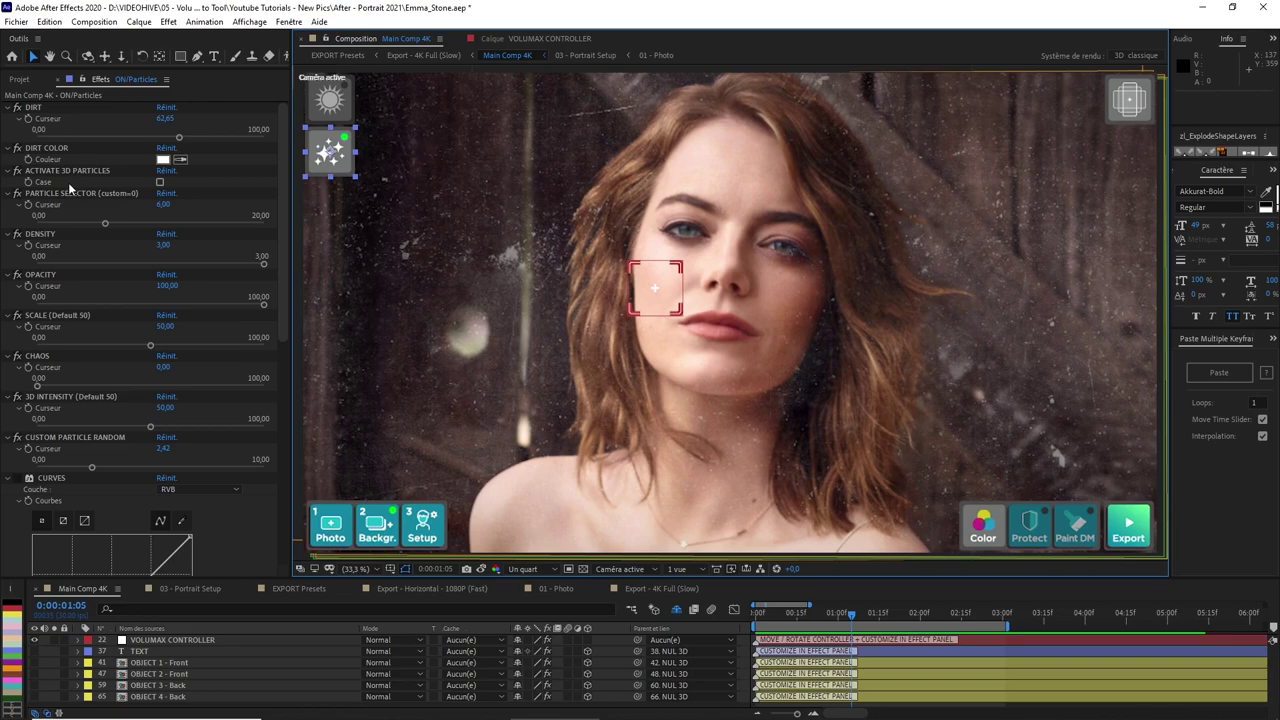
left_click(169, 119)
key("Return")
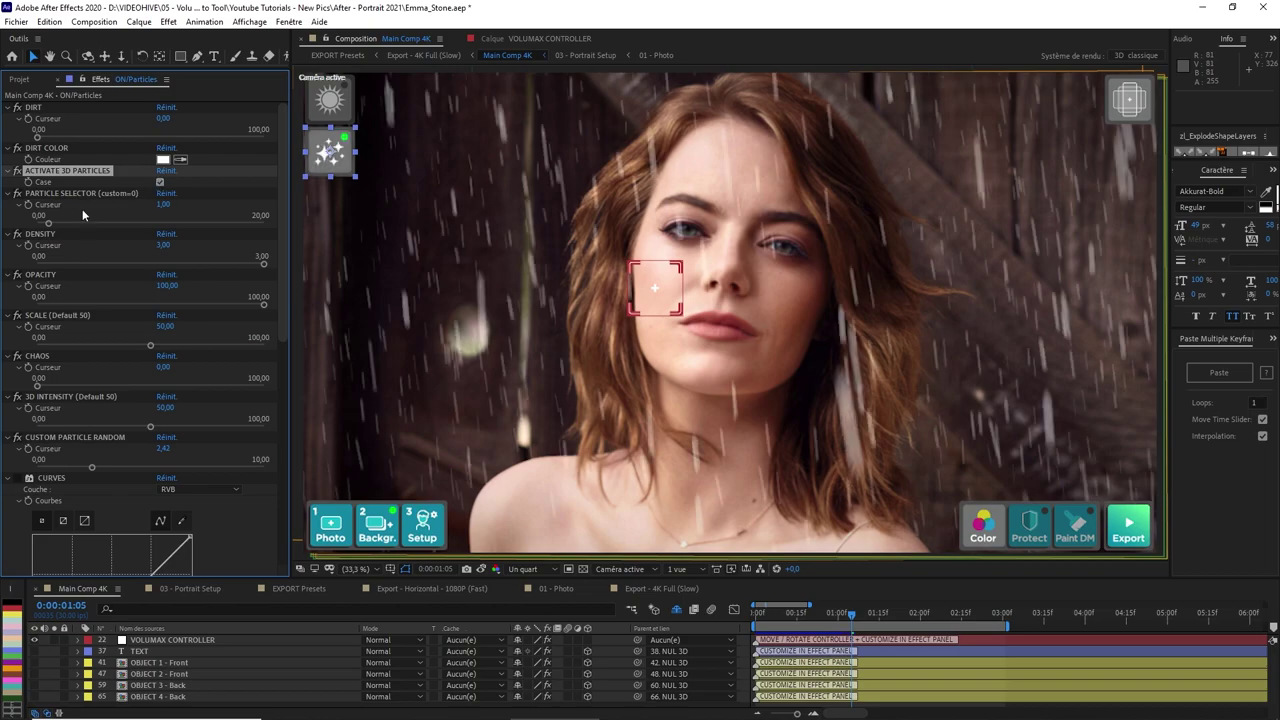
Sweep PARTICLE SELECTOR through 20 and 0, set it to 12.18 for dandelion seeds, and test a lower DENSITY
left_click_drag(48, 228, 275, 230)
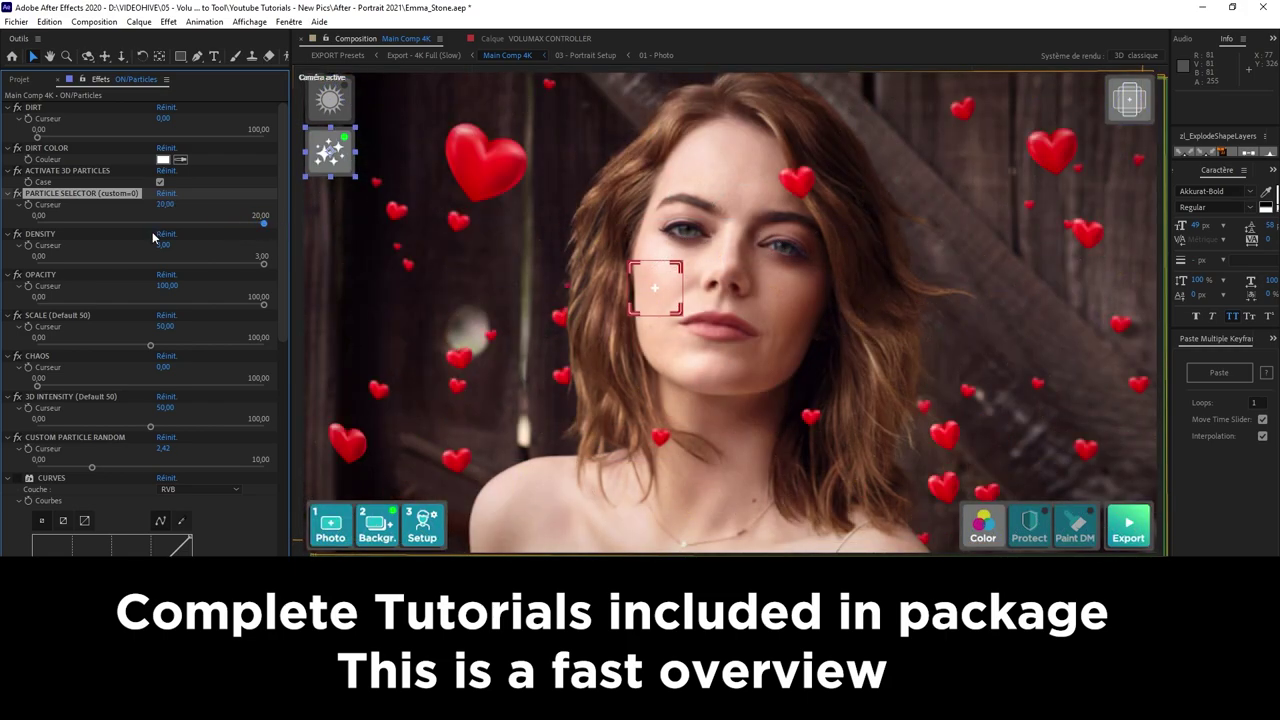
left_click_drag(80, 225, 37, 226)
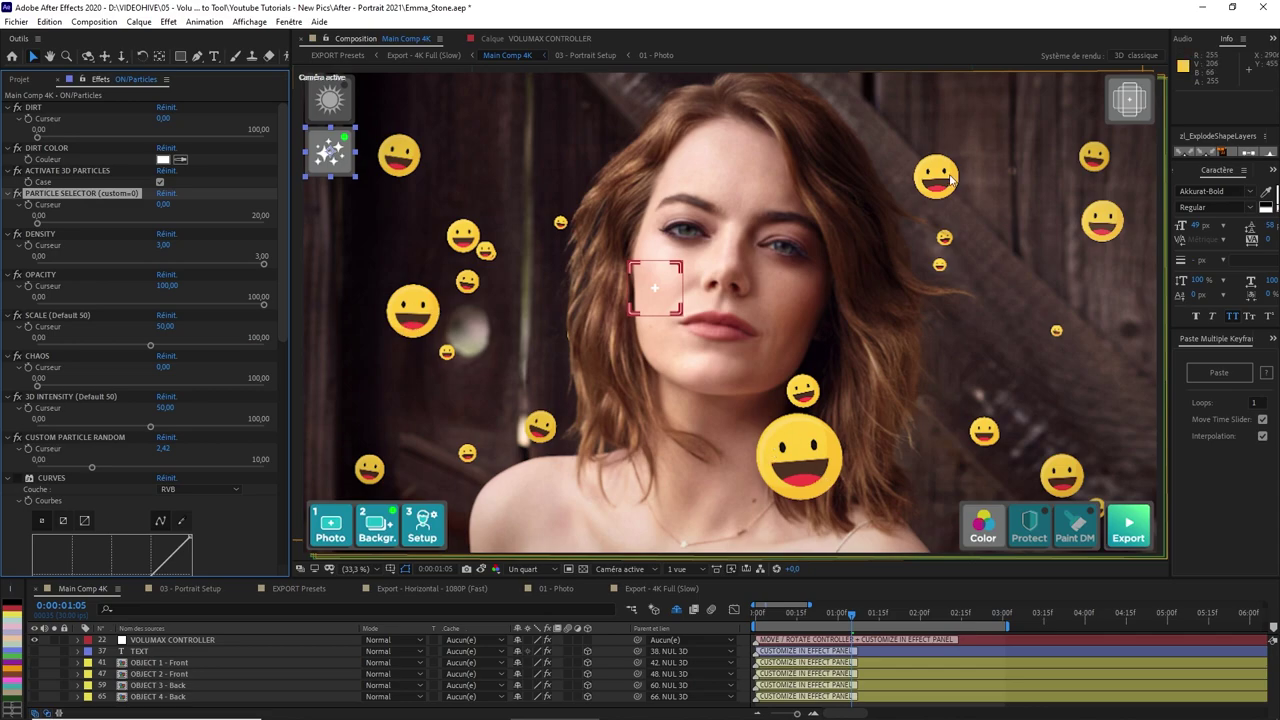
left_click(177, 230)
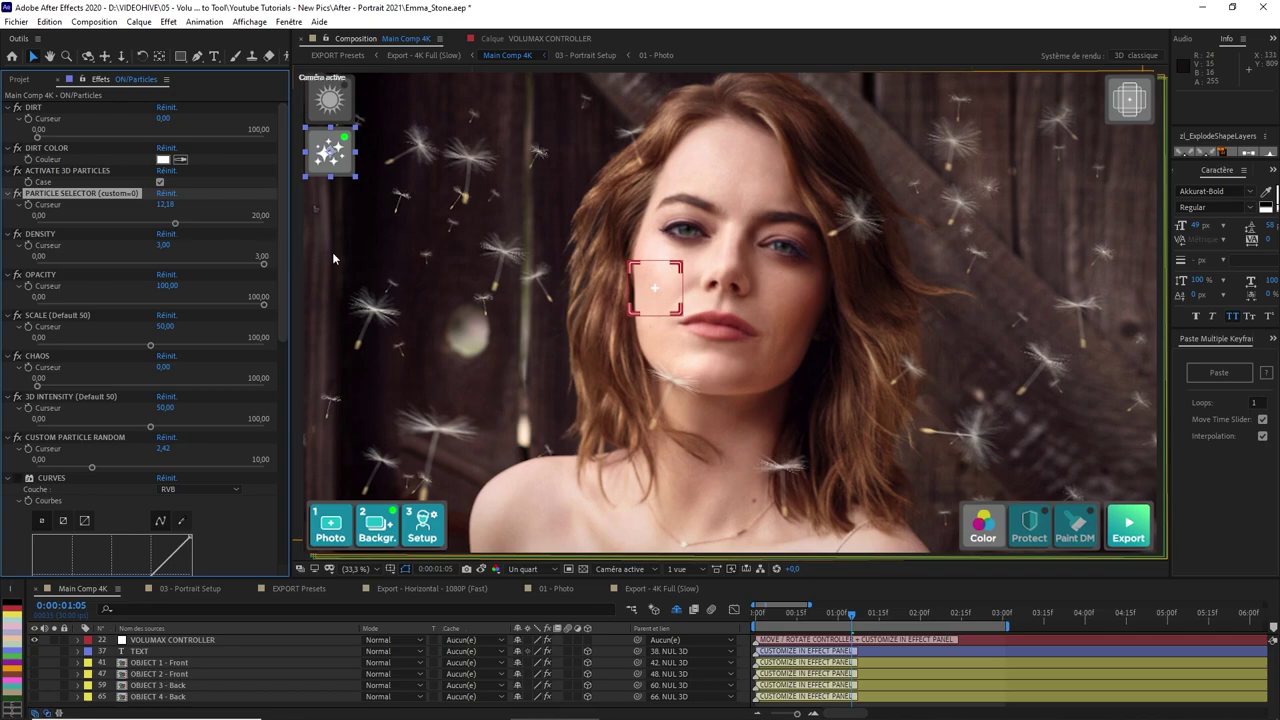
left_click(34, 236)
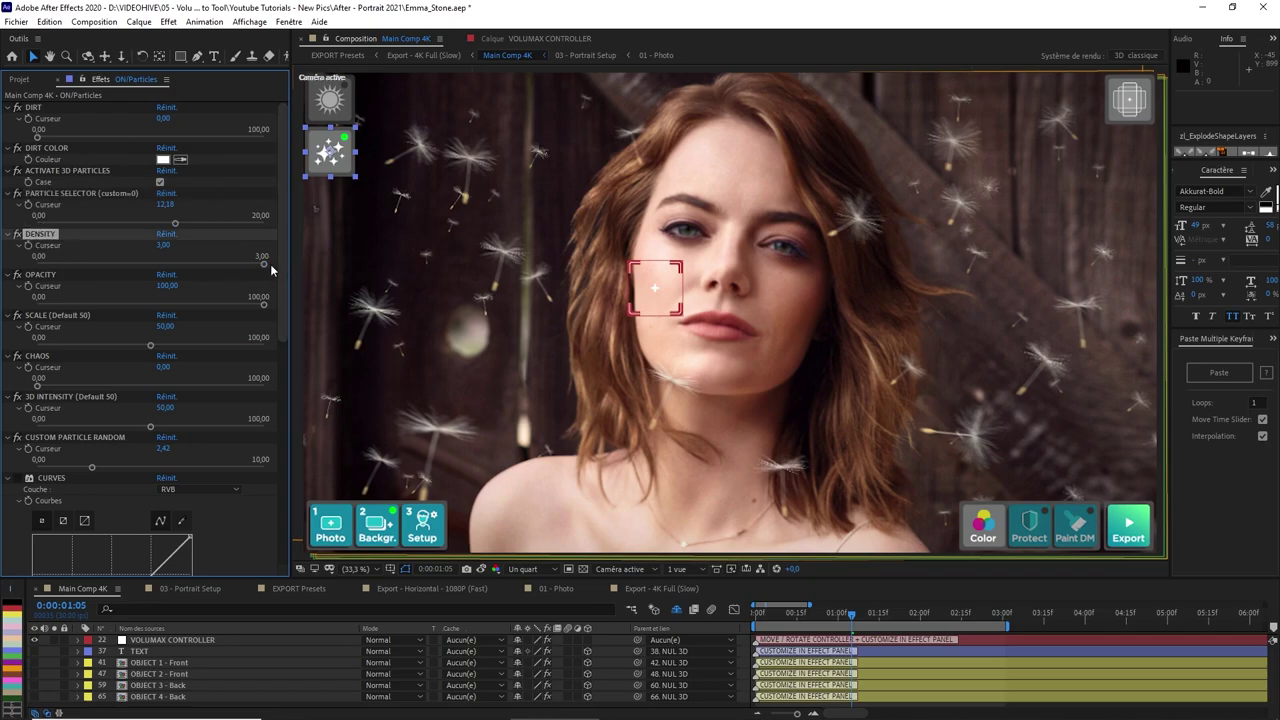
left_click_drag(264, 268, 110, 266)
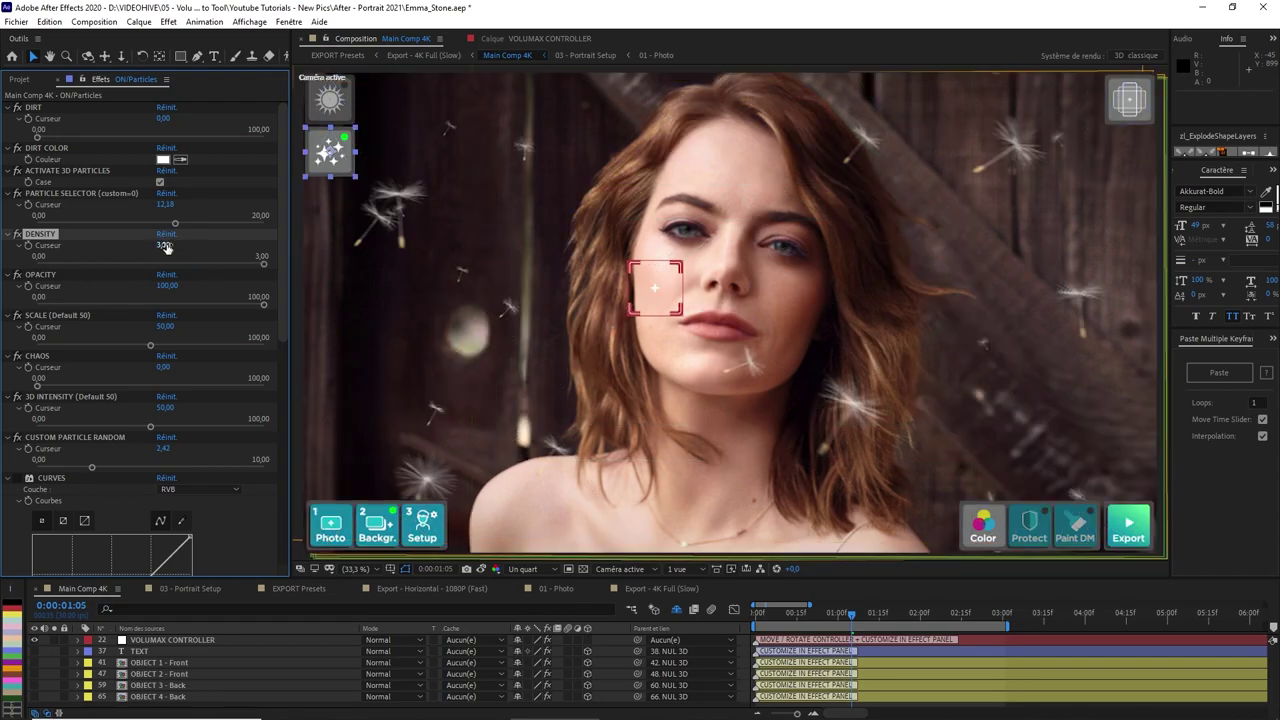
Preview the dandelion particles and move the VOLUMAX CONTROLLER across the portrait, leaving it at position 1382.1, 1044.0
left_click(655, 295)
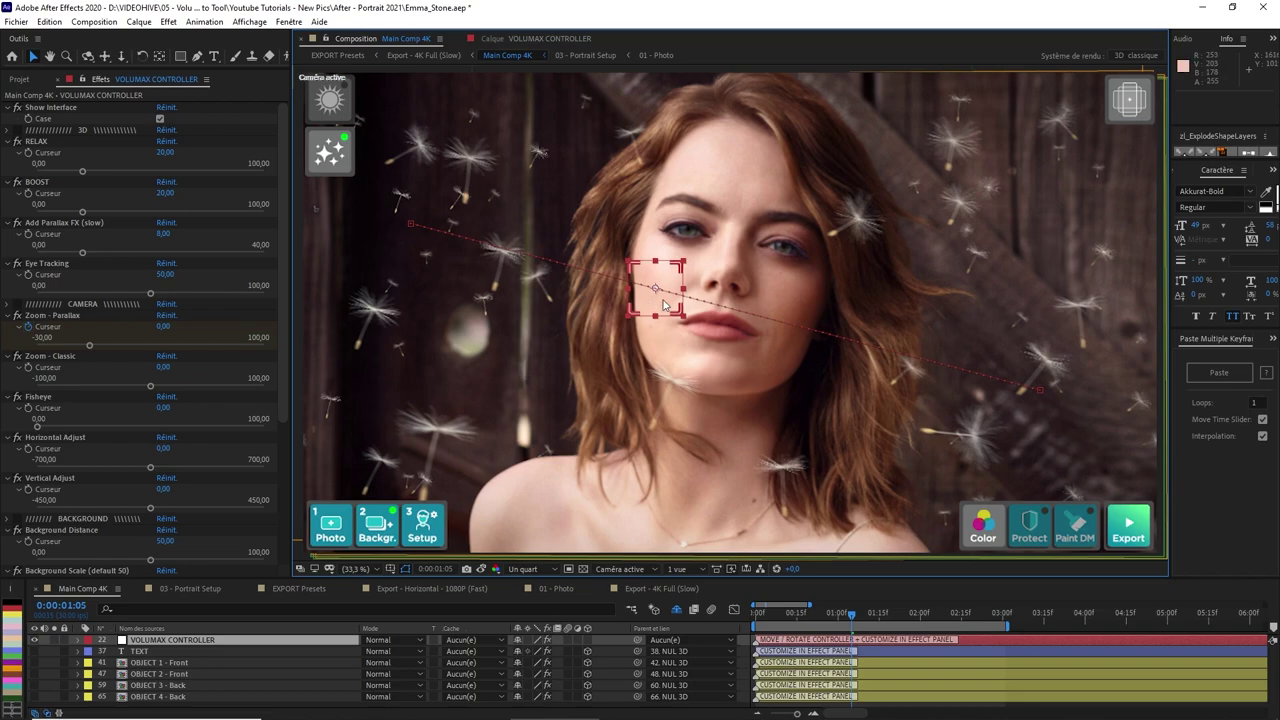
key("space")
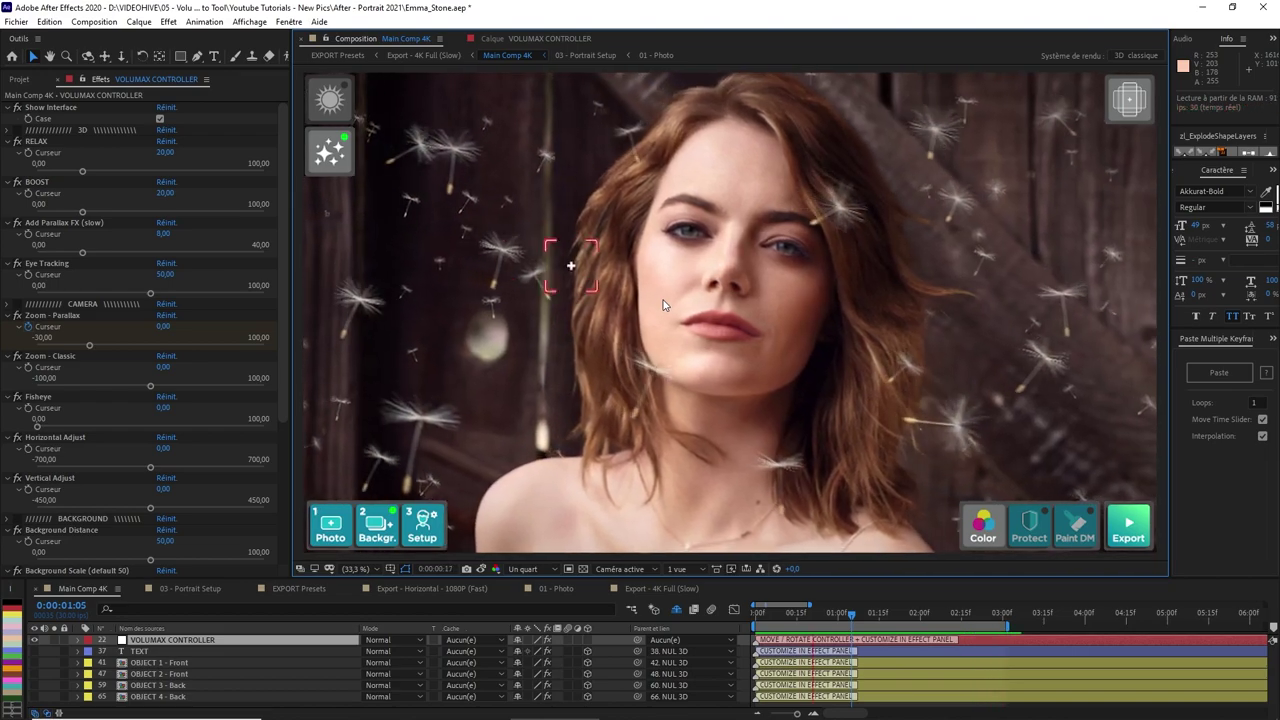
left_click_drag(676, 309, 1116, 320)
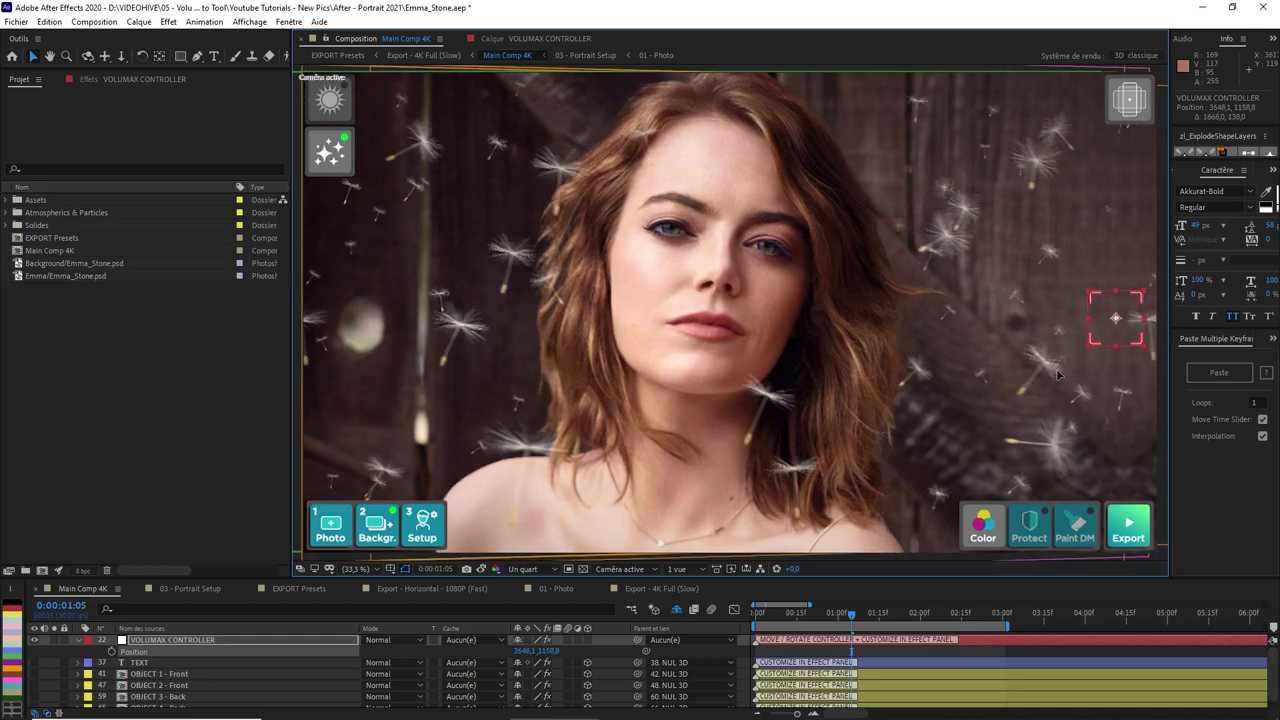
left_click_drag(1058, 374, 610, 304)
Show the COLOR CORRECTIONS effect settings and set VIGNETTING - OPACITY to 100
left_click(983, 527)
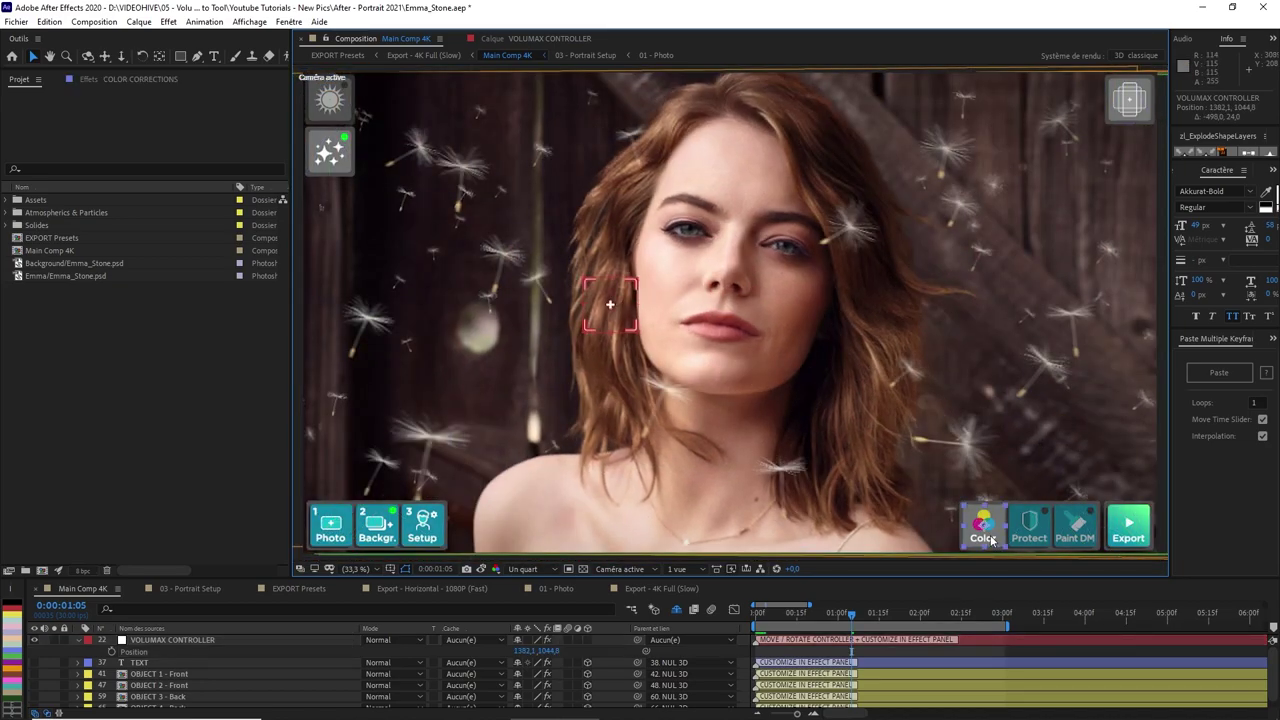
left_click(78, 81)
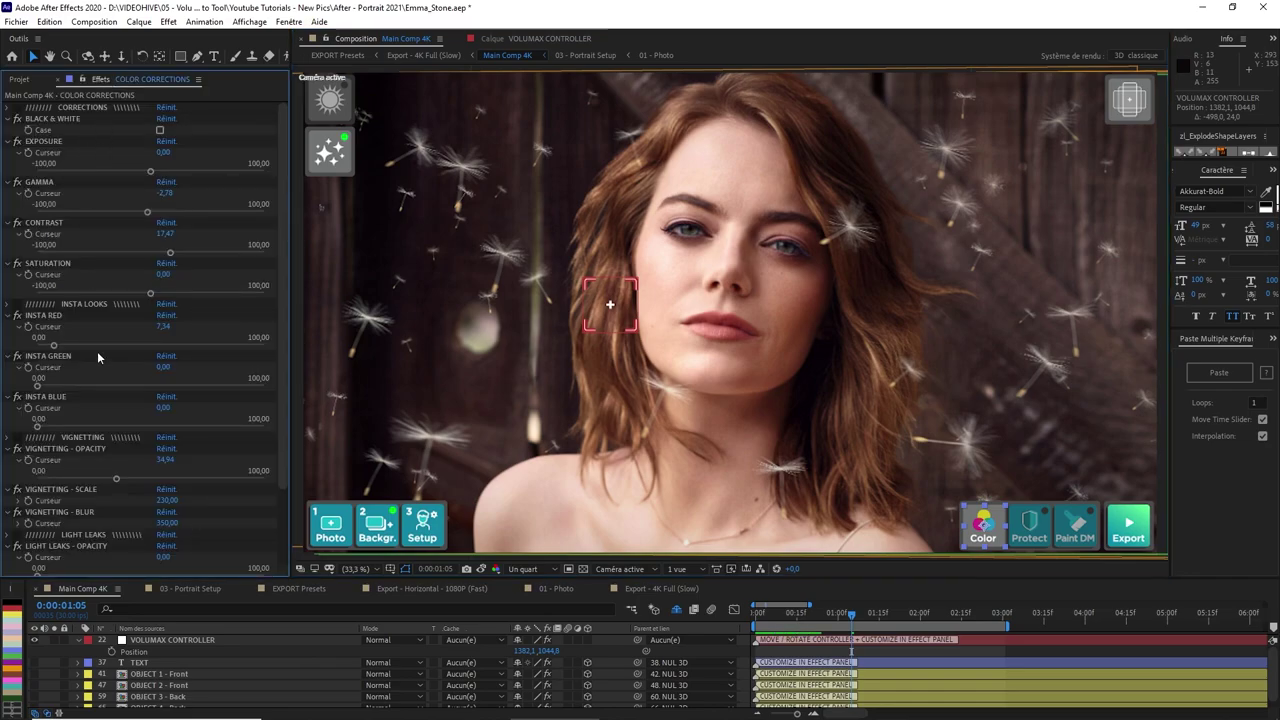
scroll(100, 380, "down", 3)
left_click_drag(116, 388, 296, 389)
scroll(90, 304, "up", 3)
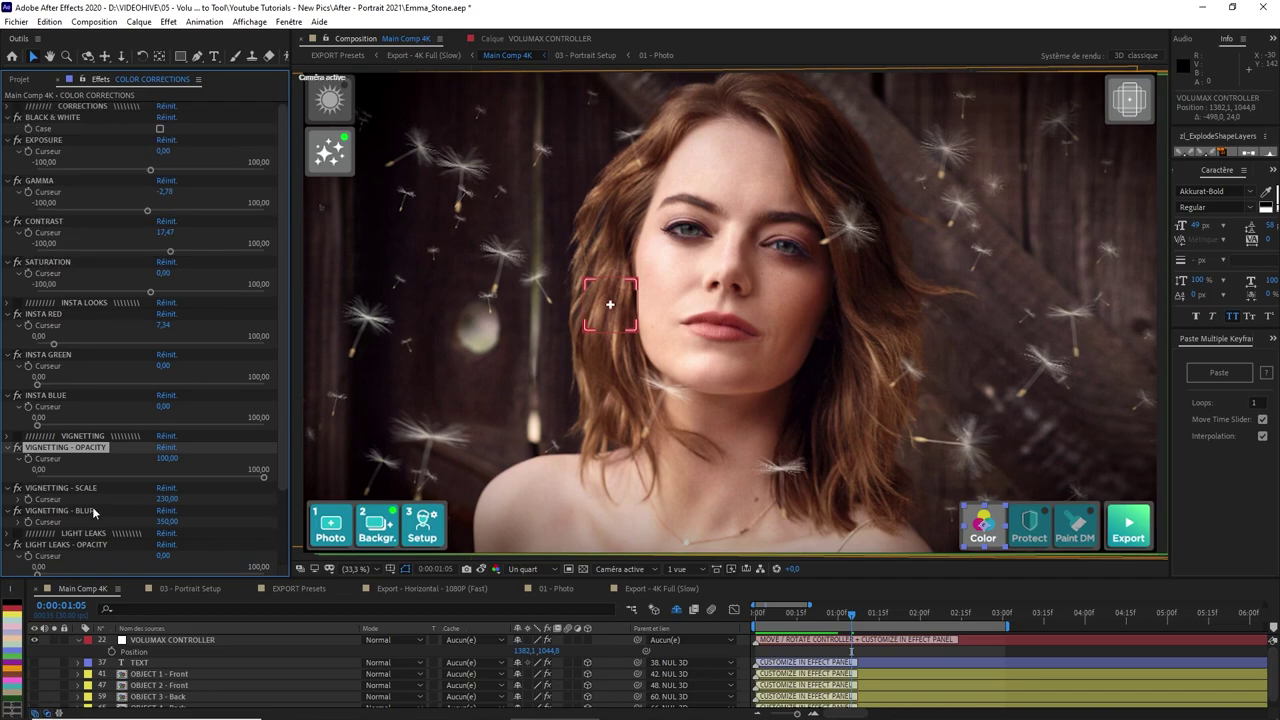
Try stronger INSTA RED and INSTA BLUE looks and a different EXPOSURE, undoing each test
left_click_drag(57, 347, 110, 348)
key("ctrl+z")
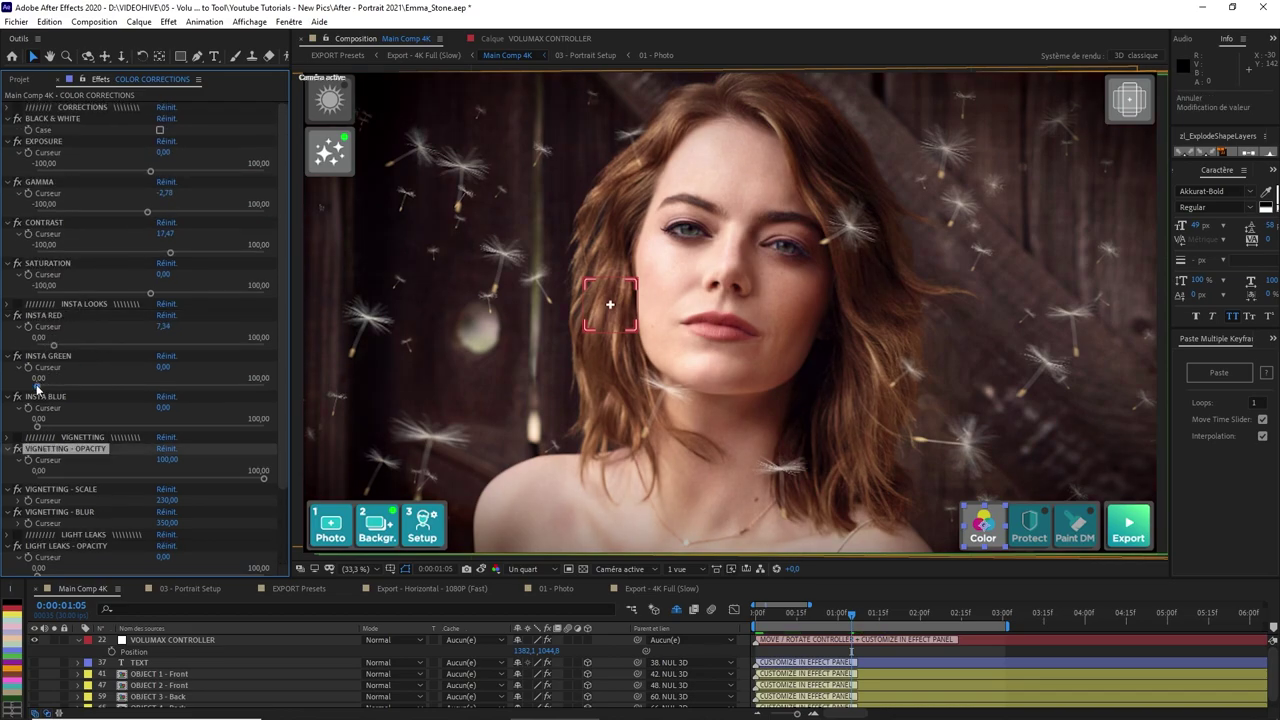
left_click_drag(40, 428, 142, 430)
key("ctrl+z")
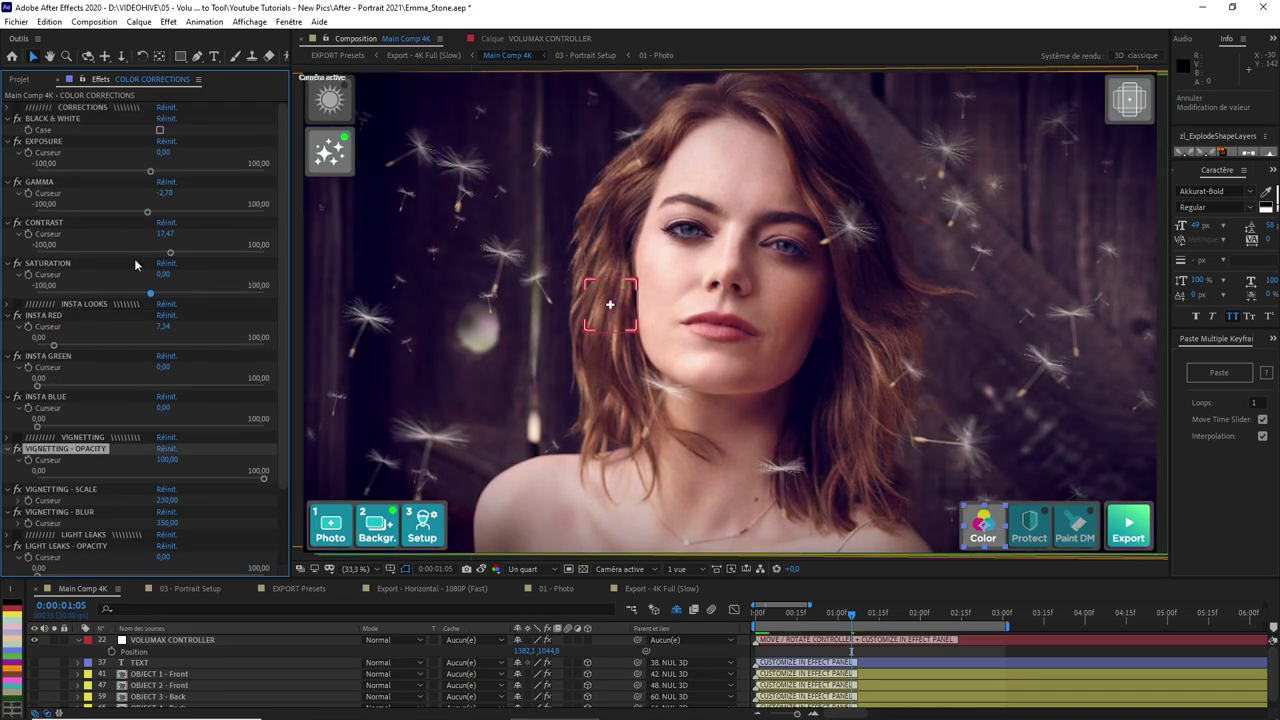
left_click_drag(150, 171, 97, 219)
key("ctrl+z")
key("ctrl+z")
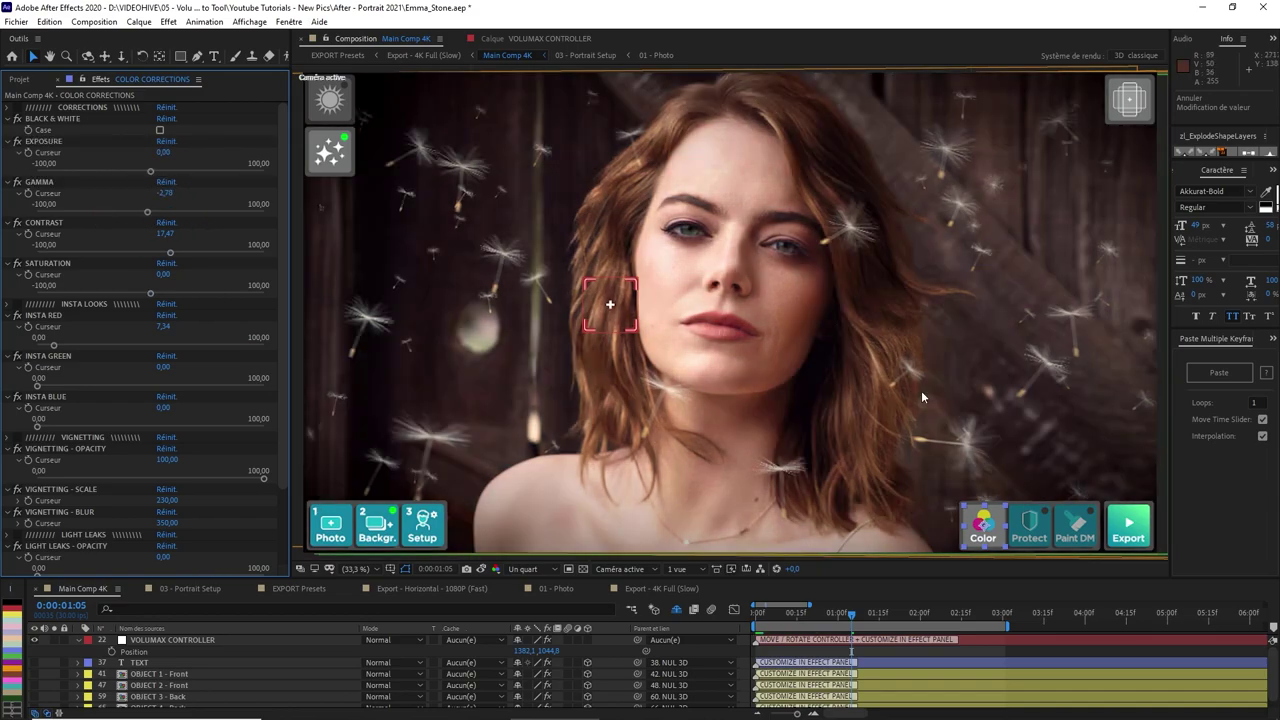
Examine the effect settings of the ZONE PROTECT and PAINT DEPTH MAP layers
left_click(1024, 521)
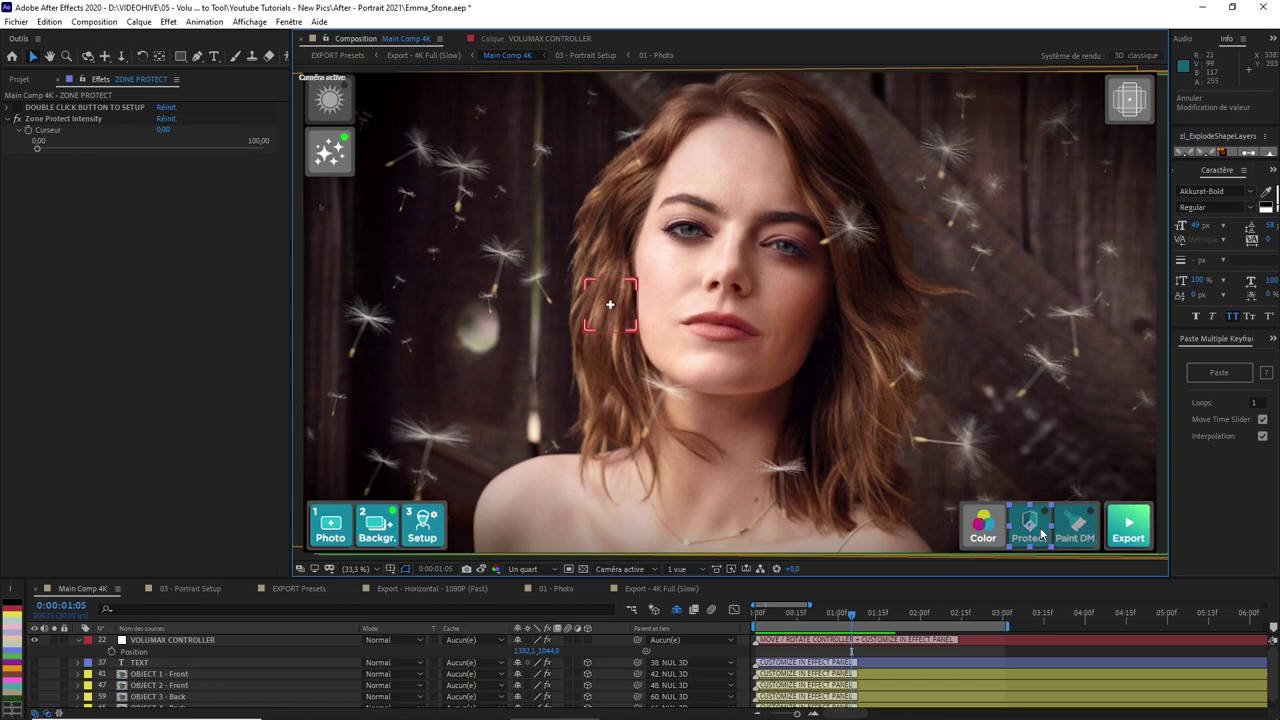
left_click(1089, 542)
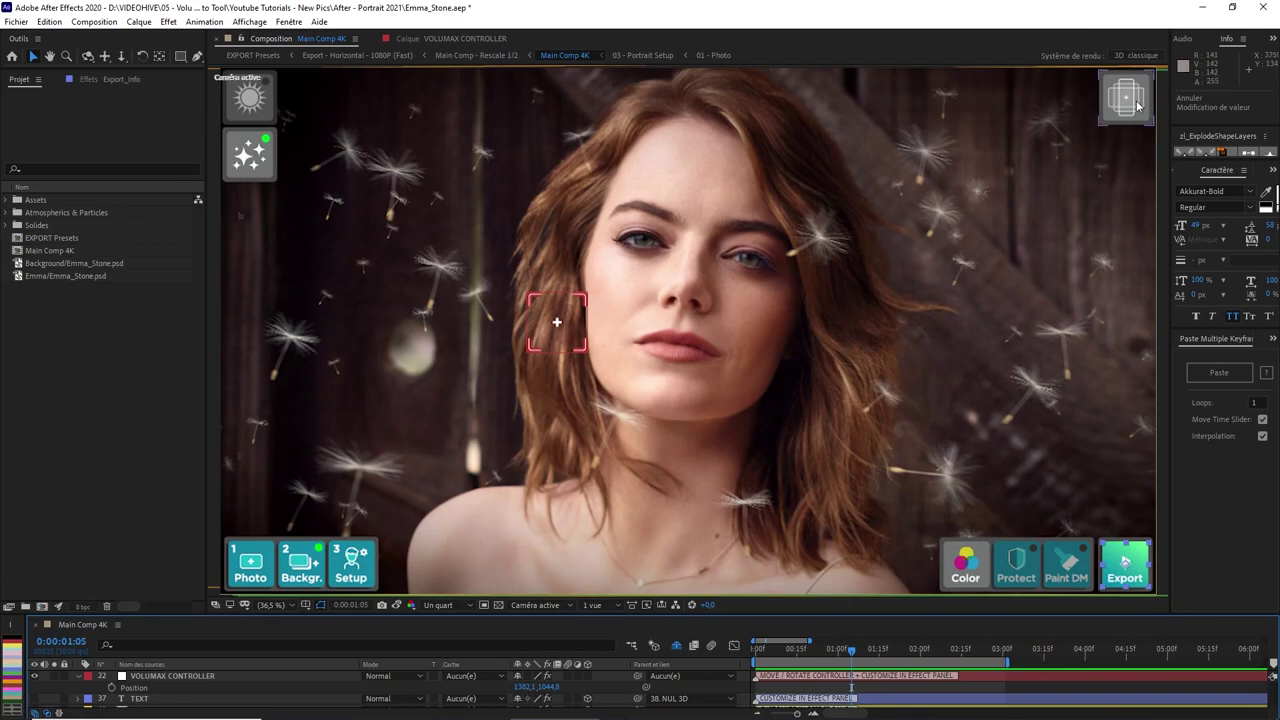
Set RESOLUTION GUIDES to 73.24 on the Guides.ai layer for portrait framing and move the controller up beside the hair
left_click(1137, 106)
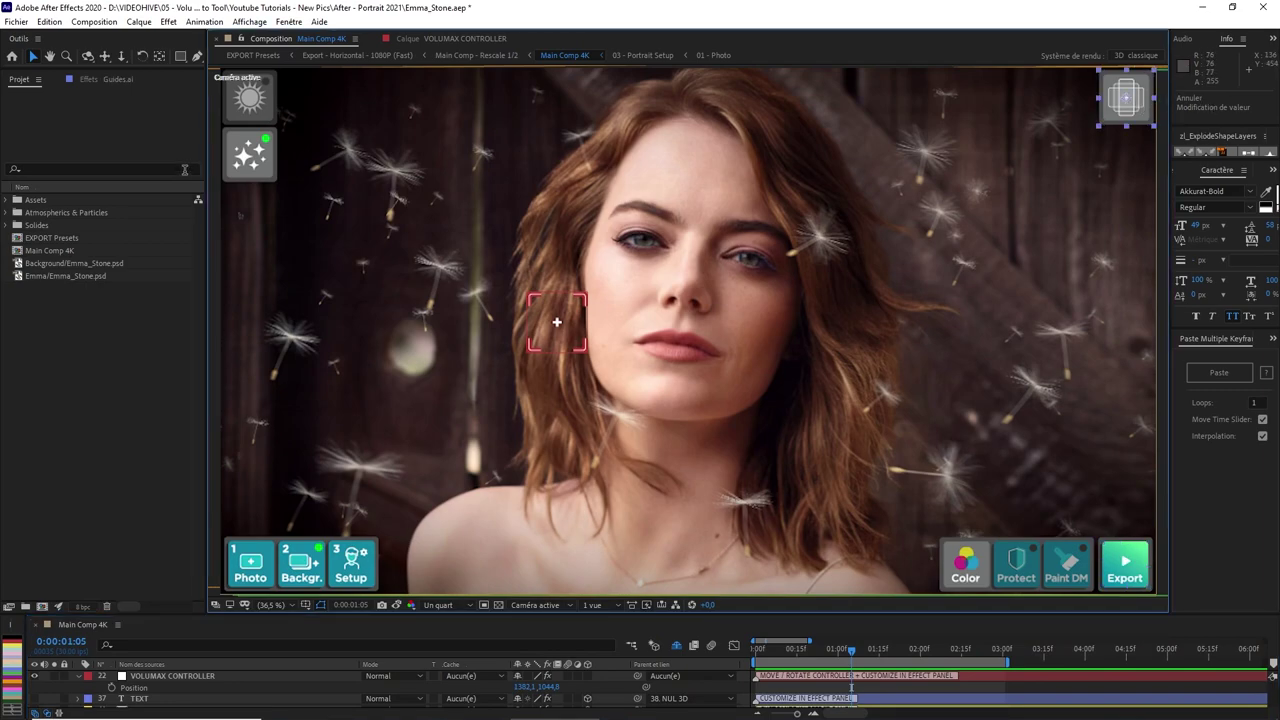
left_click(98, 79)
left_click(38, 139)
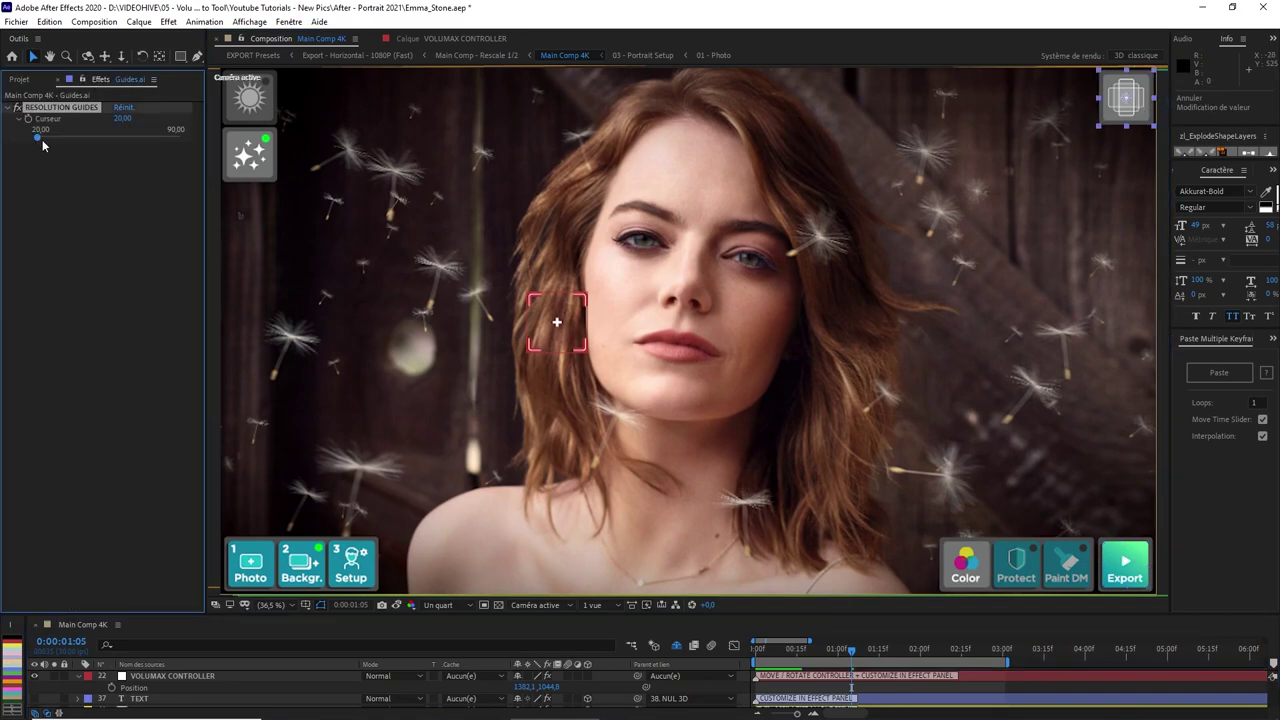
left_click_drag(61, 139, 145, 143)
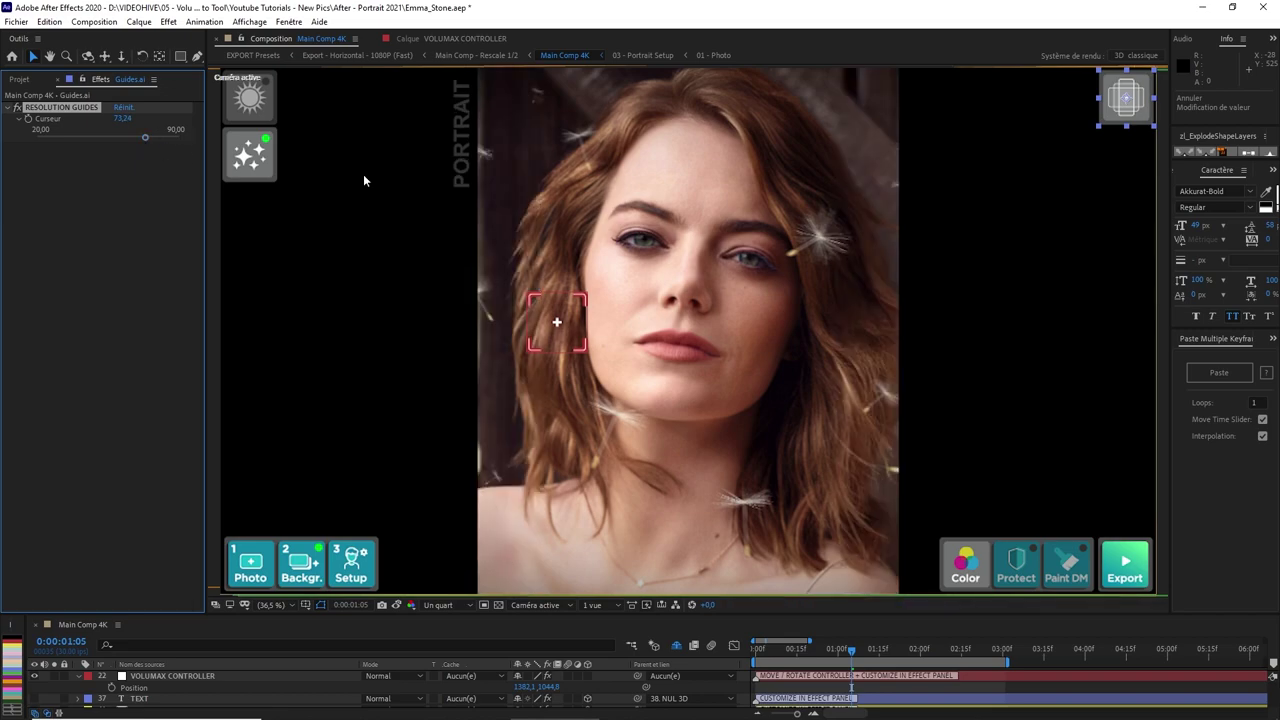
mouse_move(571, 334)
left_mouse_down()
mouse_move(615, 352)
mouse_move(810, 346)
mouse_move(750, 381)
mouse_move(643, 410)
mouse_move(555, 232)
left_mouse_up()
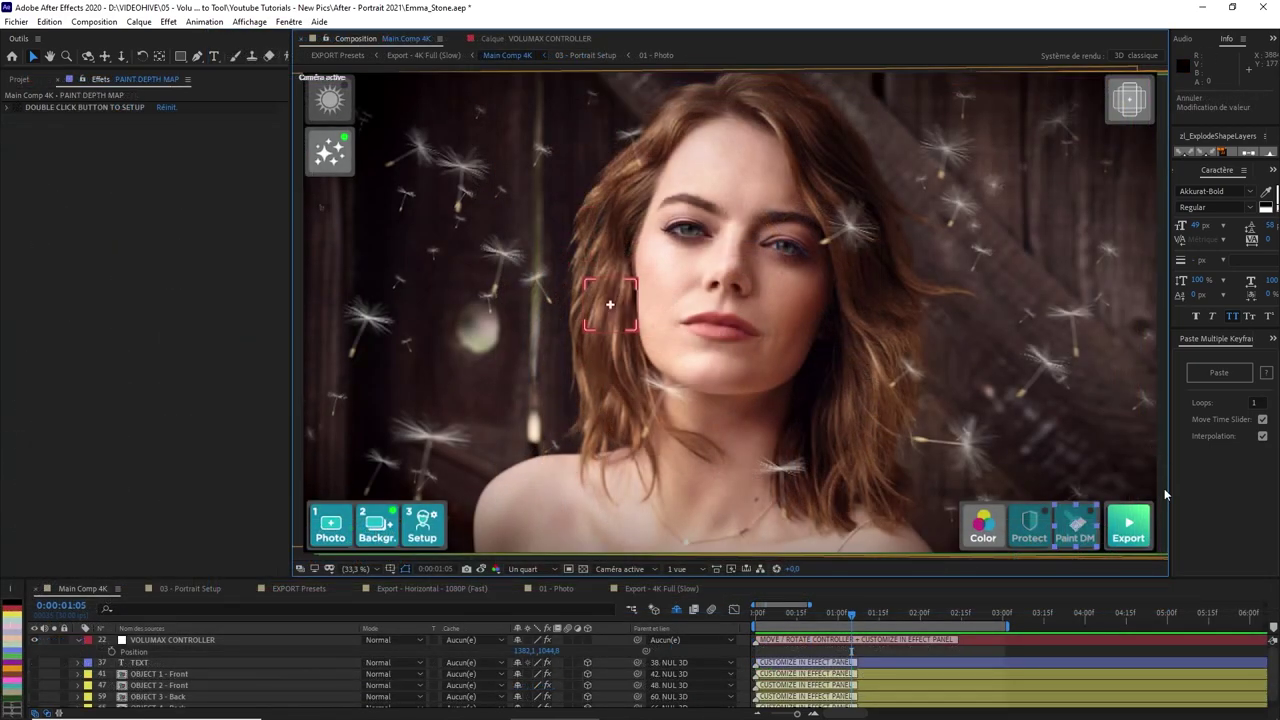
View the Export_Info instructions and open the EXPORT Presets composition from the project items
left_click(1130, 530)
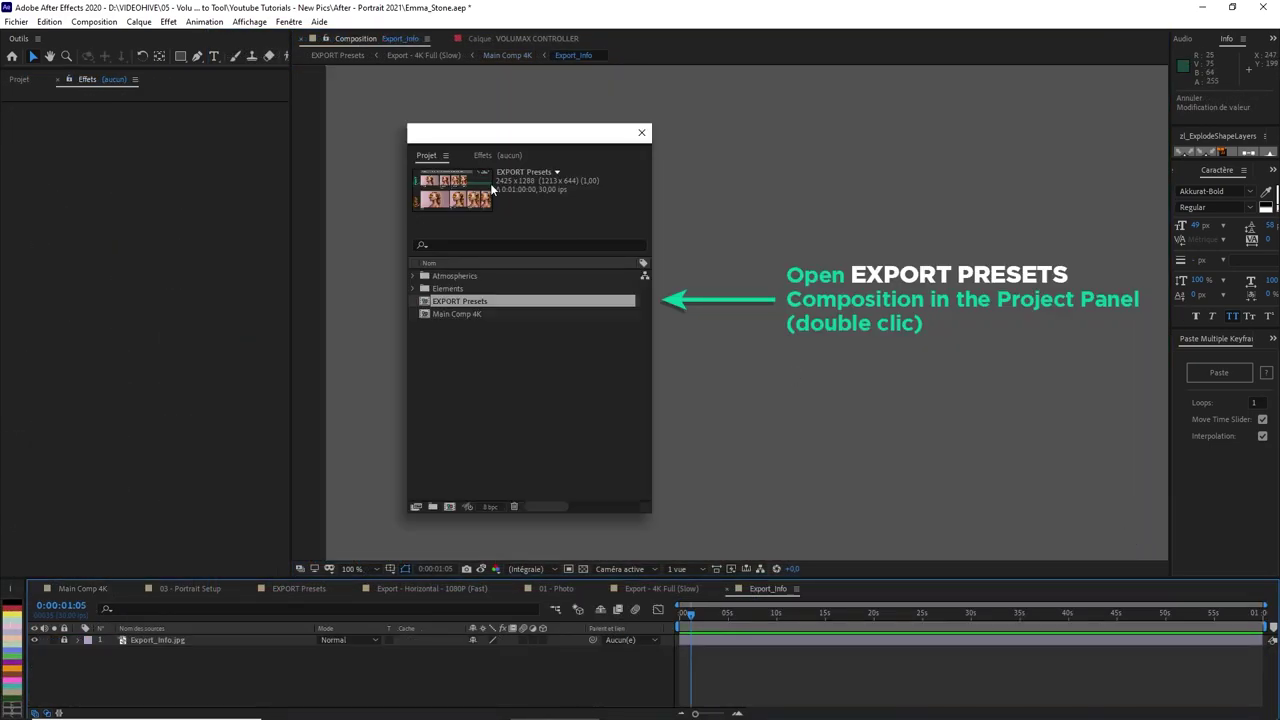
left_click(22, 79)
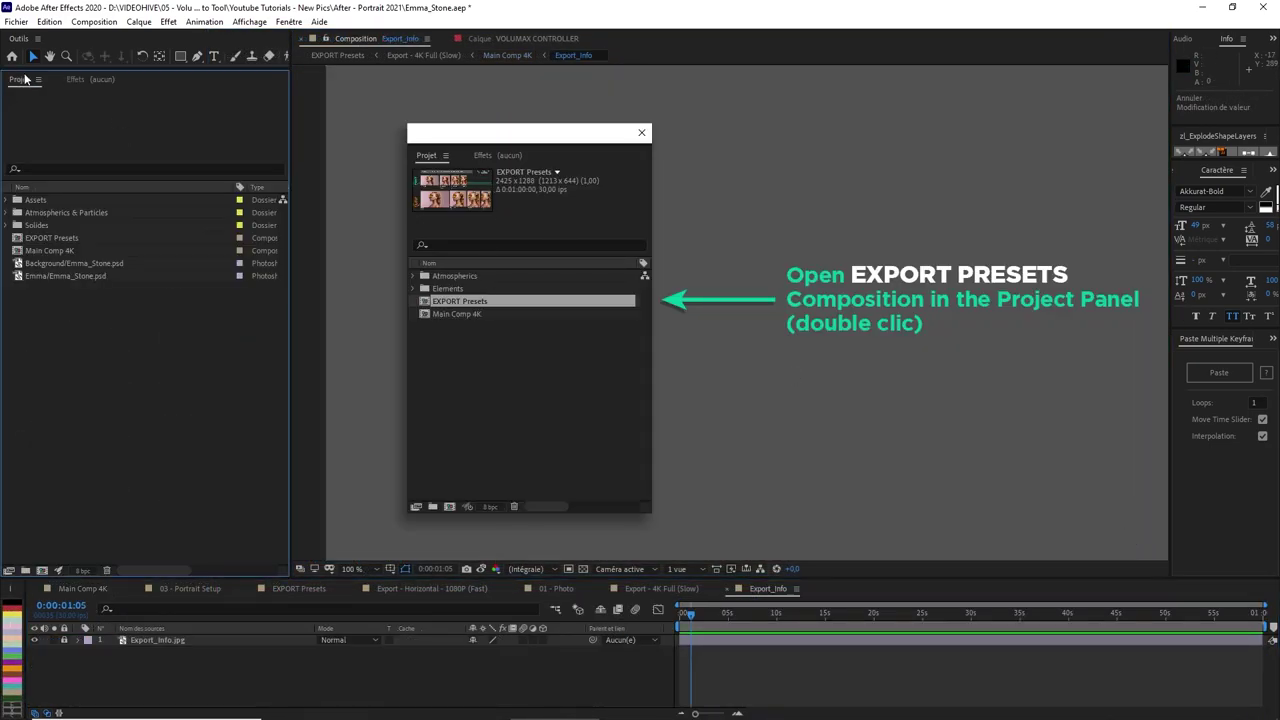
double_click(40, 240)
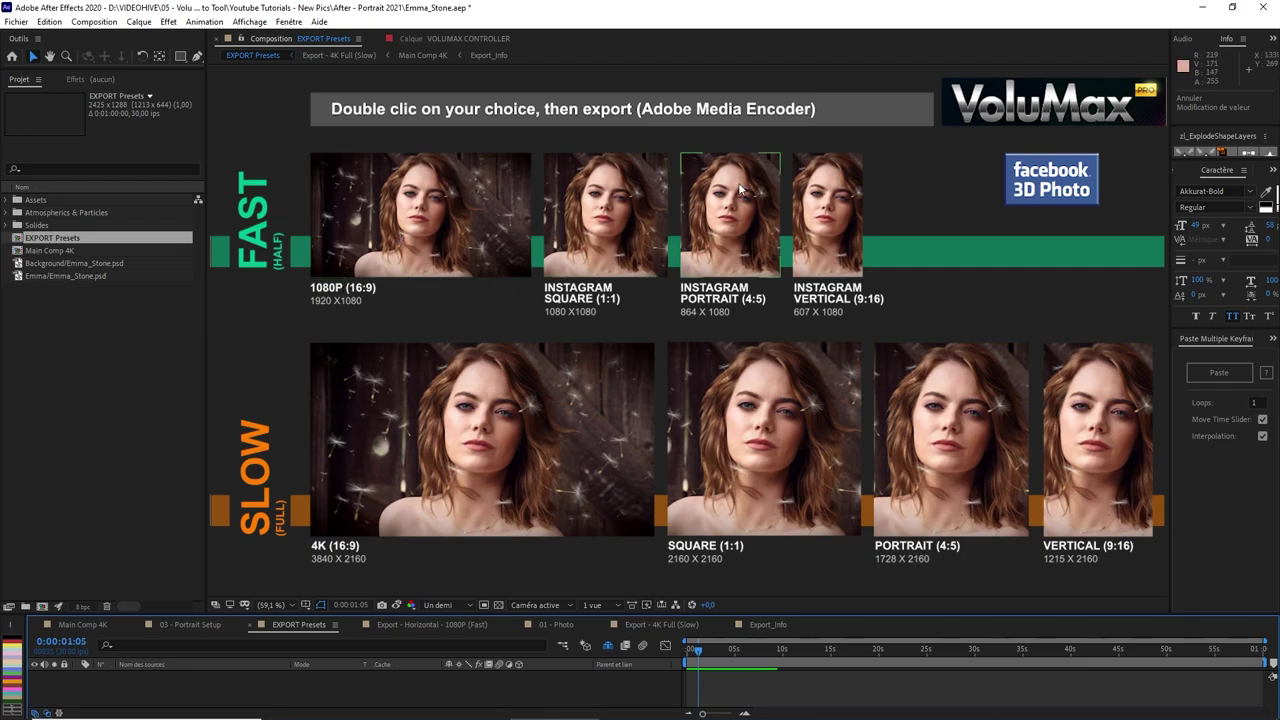
Examine the full-resolution SLOW presets and the facebook 3D Photo option in the EXPORT Presets composition
left_click(493, 563)
left_click(242, 520)
left_click(1091, 200)
left_click(1004, 148)
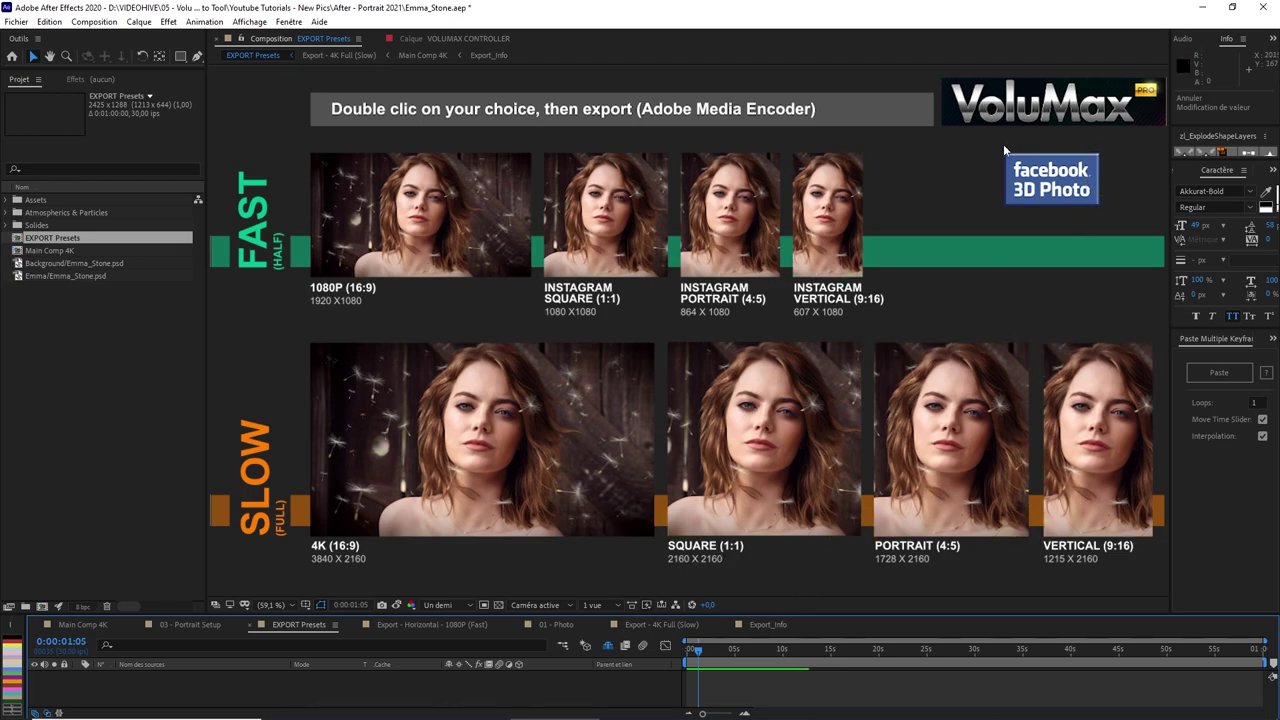
left_click(1056, 191)
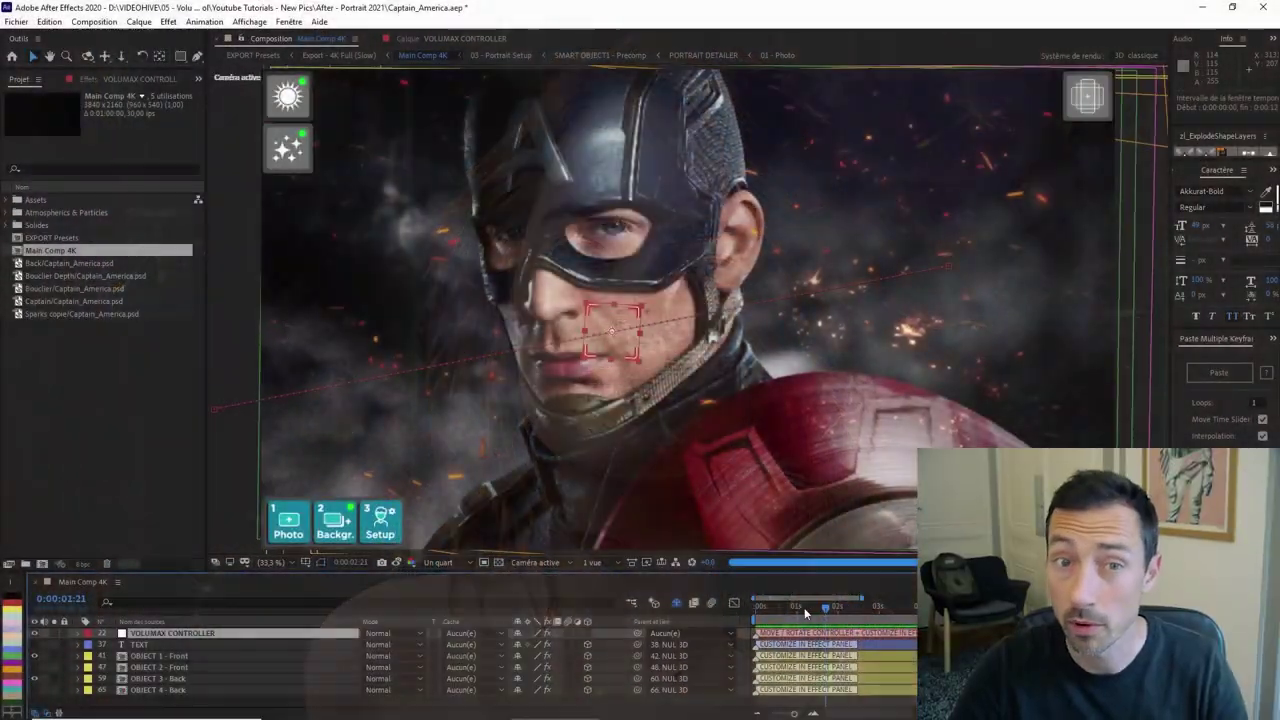
Scrub through the Captain America main composition and deactivate 3D particles on the ON/Particles layer
left_click_drag(764, 615, 844, 617)
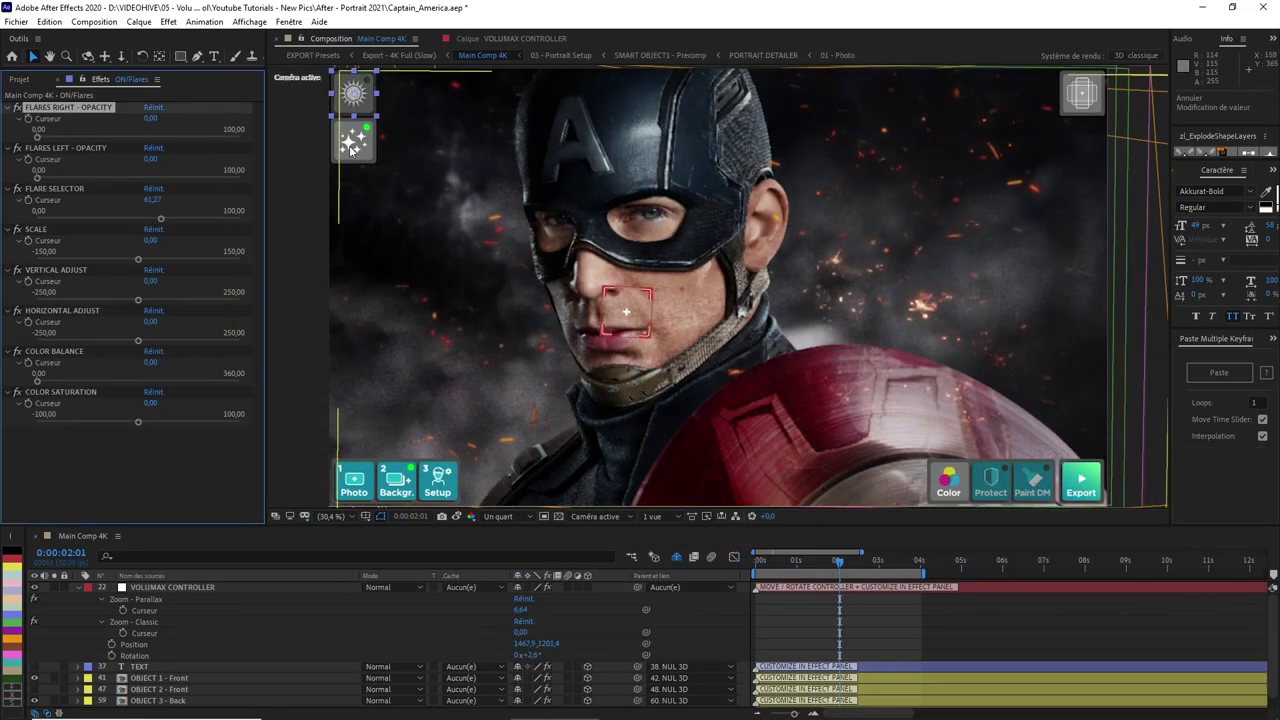
left_click(353, 148)
left_click(147, 182)
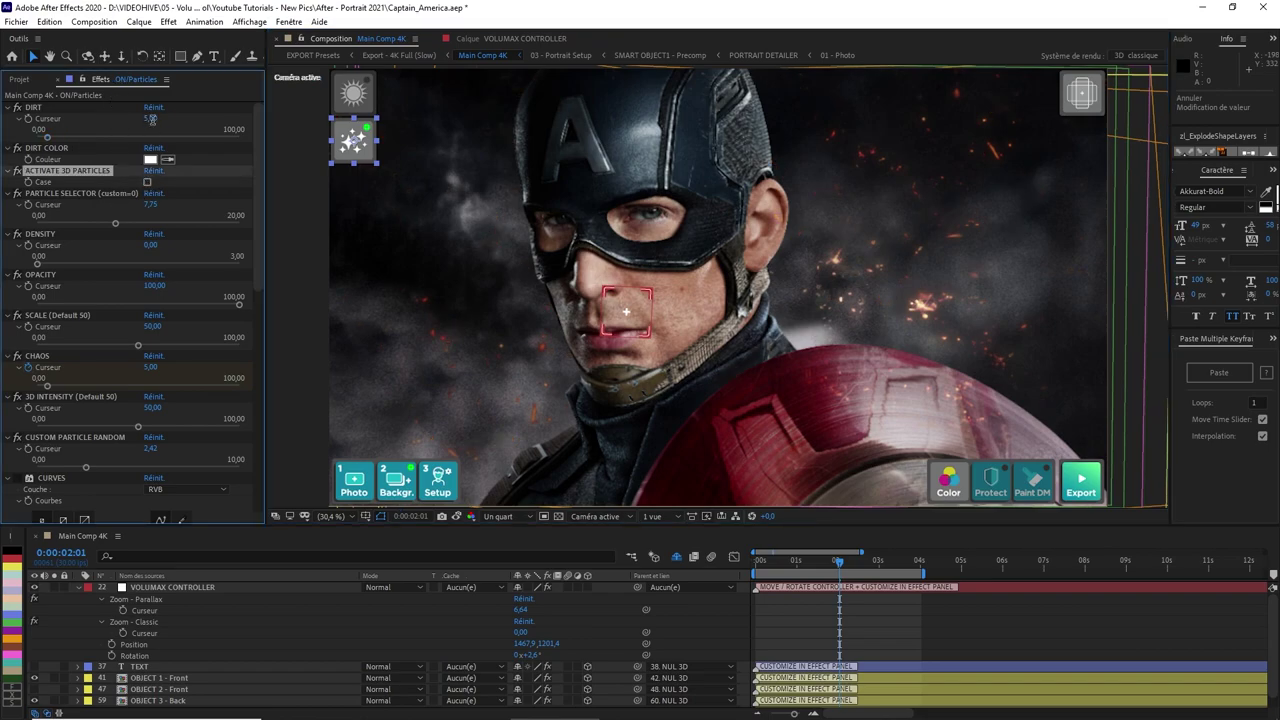
Toggle the visibility of OBJECT 1 - Front and open its composition to inspect the shield and its depth map
left_click(173, 612)
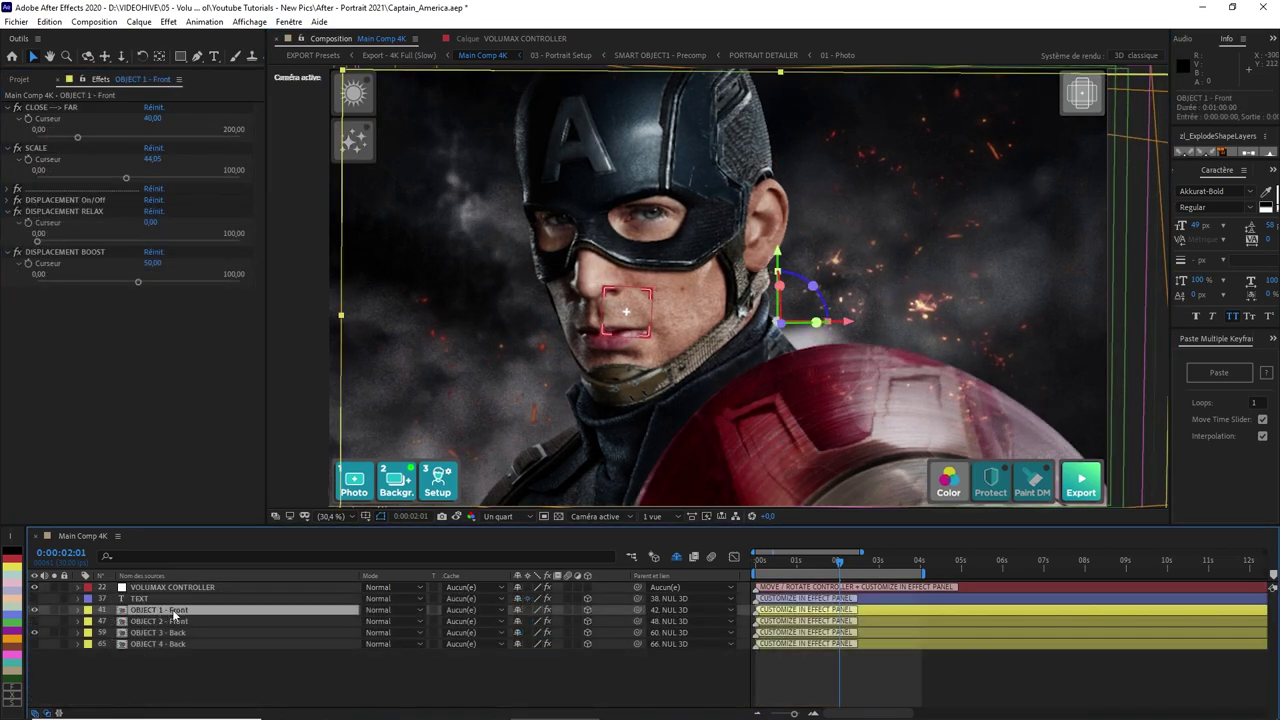
left_click(35, 611)
left_click(35, 611)
left_click(35, 611)
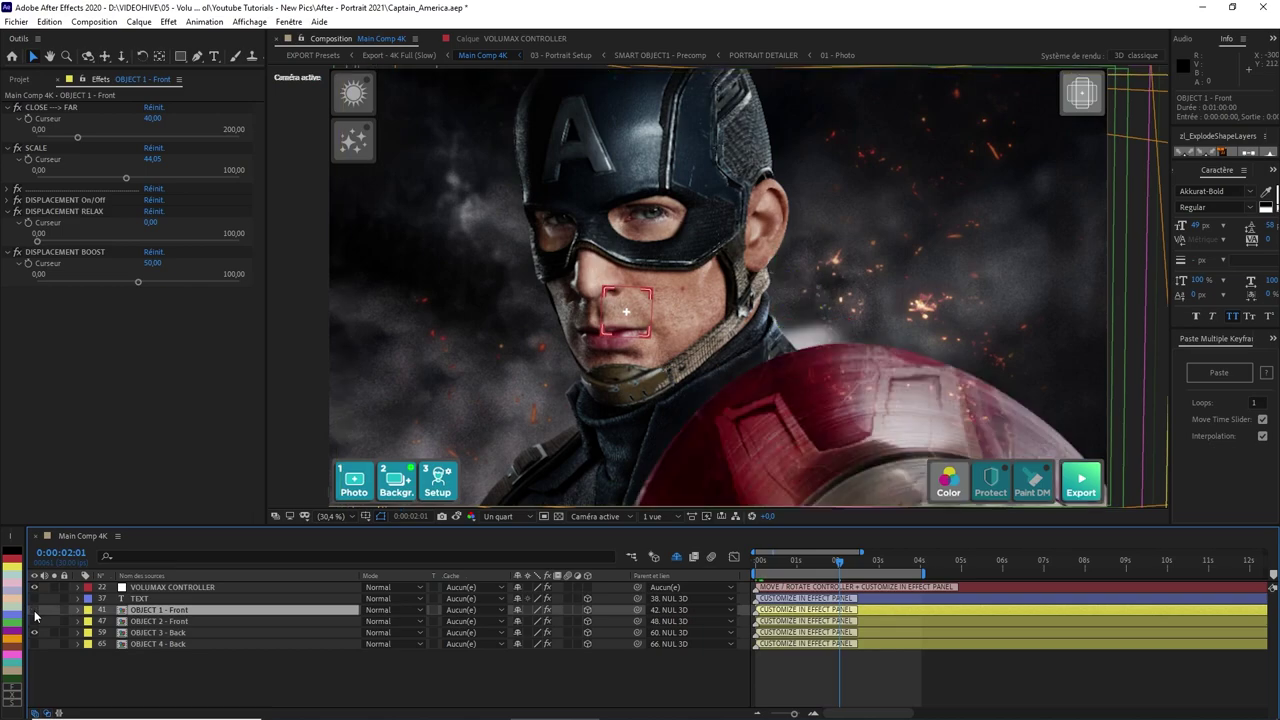
left_click(35, 610)
double_click(142, 611)
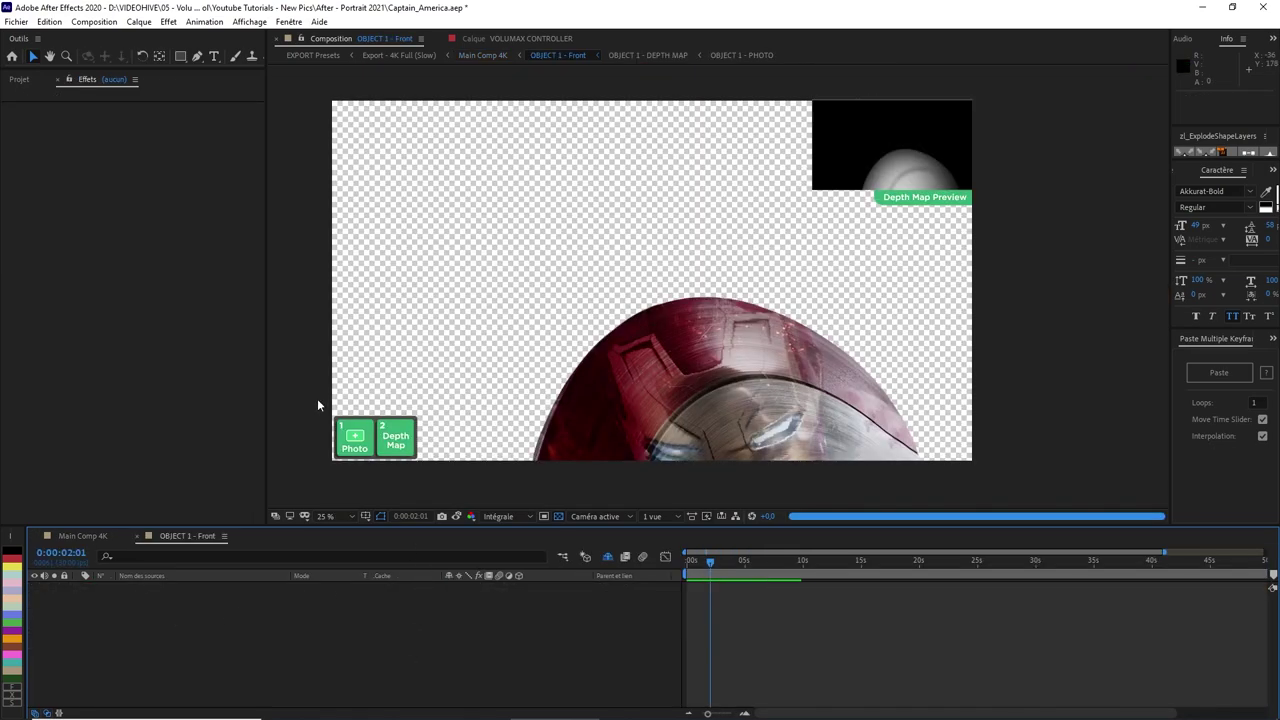
left_click(676, 420)
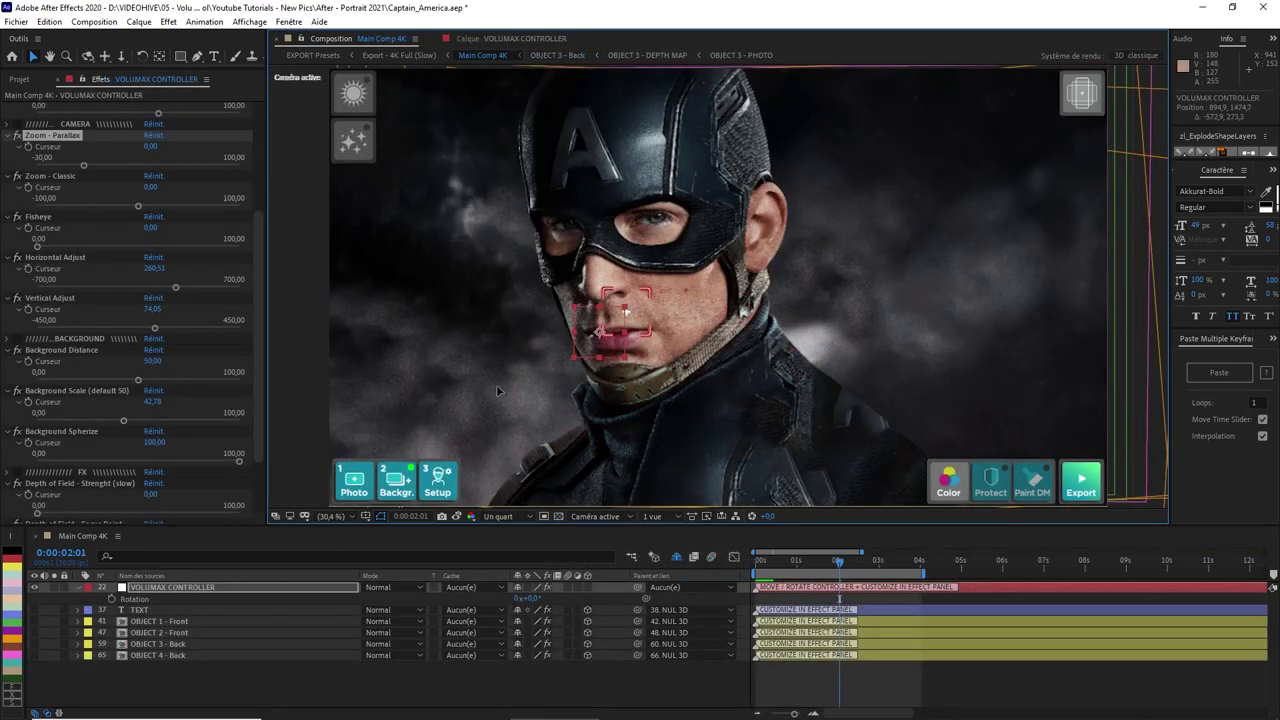
Try moving the VOLUMAX CONTROLLER on the face and the Captain_America.psd picture inside the 01 - Photo composition
mouse_move(497, 391)
left_mouse_down()
mouse_move(406, 371)
mouse_move(383, 265)
mouse_move(426, 177)
mouse_move(970, 255)
mouse_move(1040, 290)
mouse_move(890, 420)
mouse_move(630, 425)
mouse_move(432, 300)
mouse_move(532, 185)
left_mouse_up()
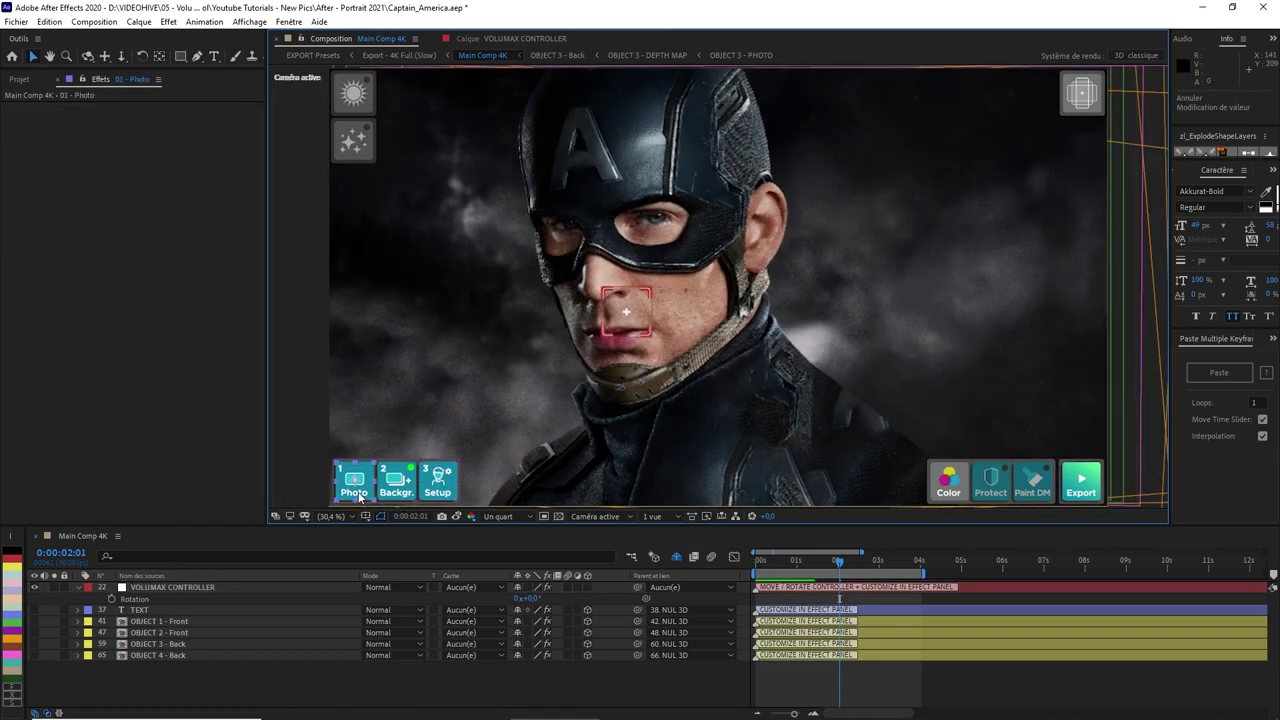
double_click(358, 496)
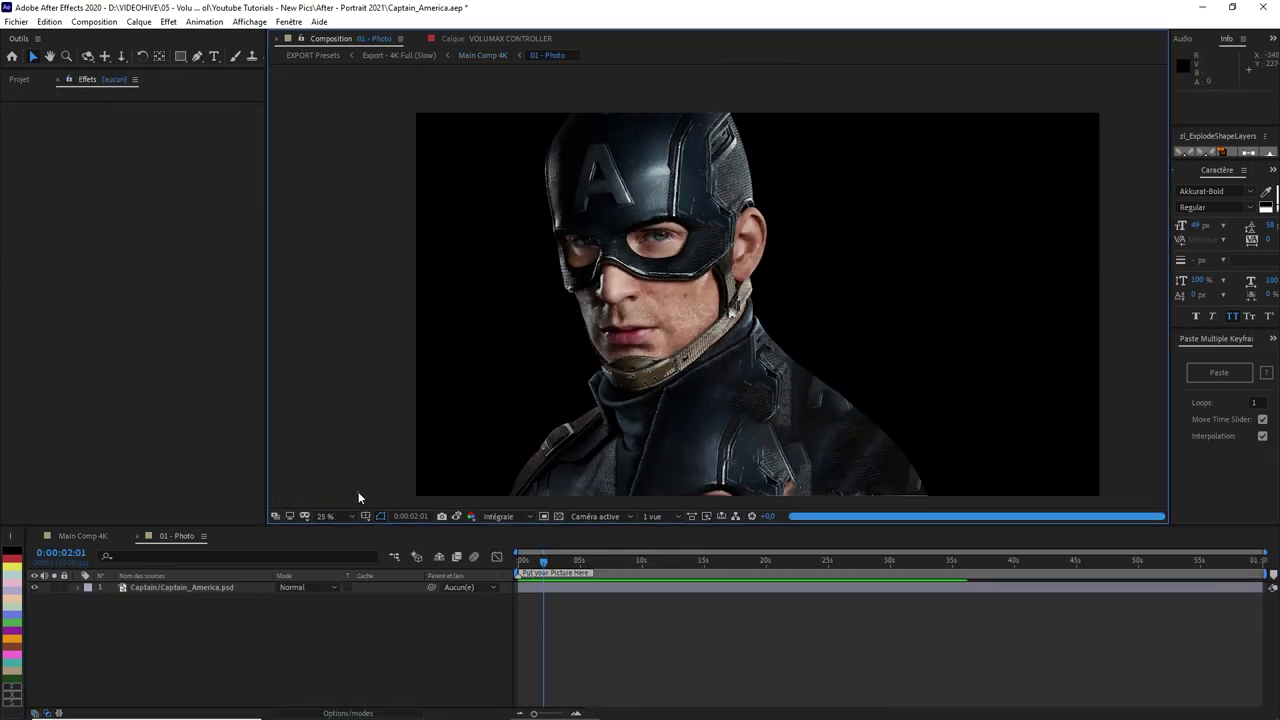
left_click(641, 248)
left_click_drag(685, 305, 630, 333)
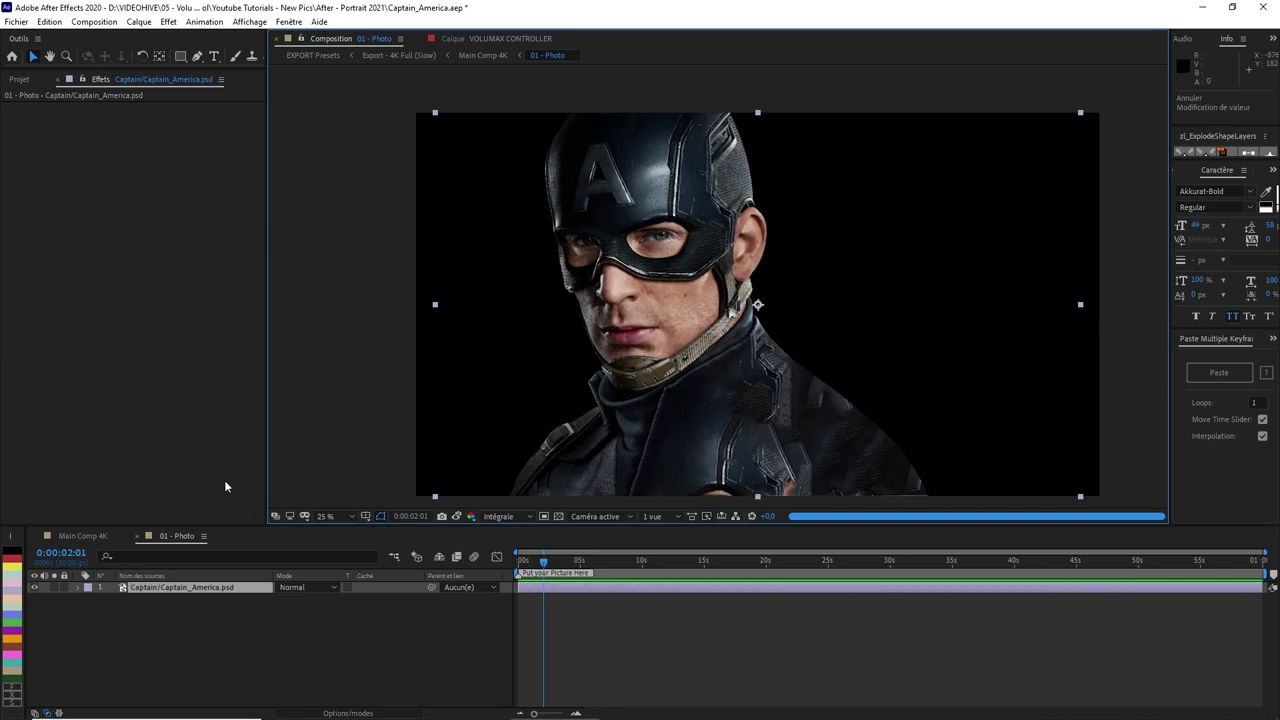
left_click(137, 536)
Open the 02 - Background (optional) composition, try shifting its Back/Captain_America.psd layer and undo the move
double_click(383, 489)
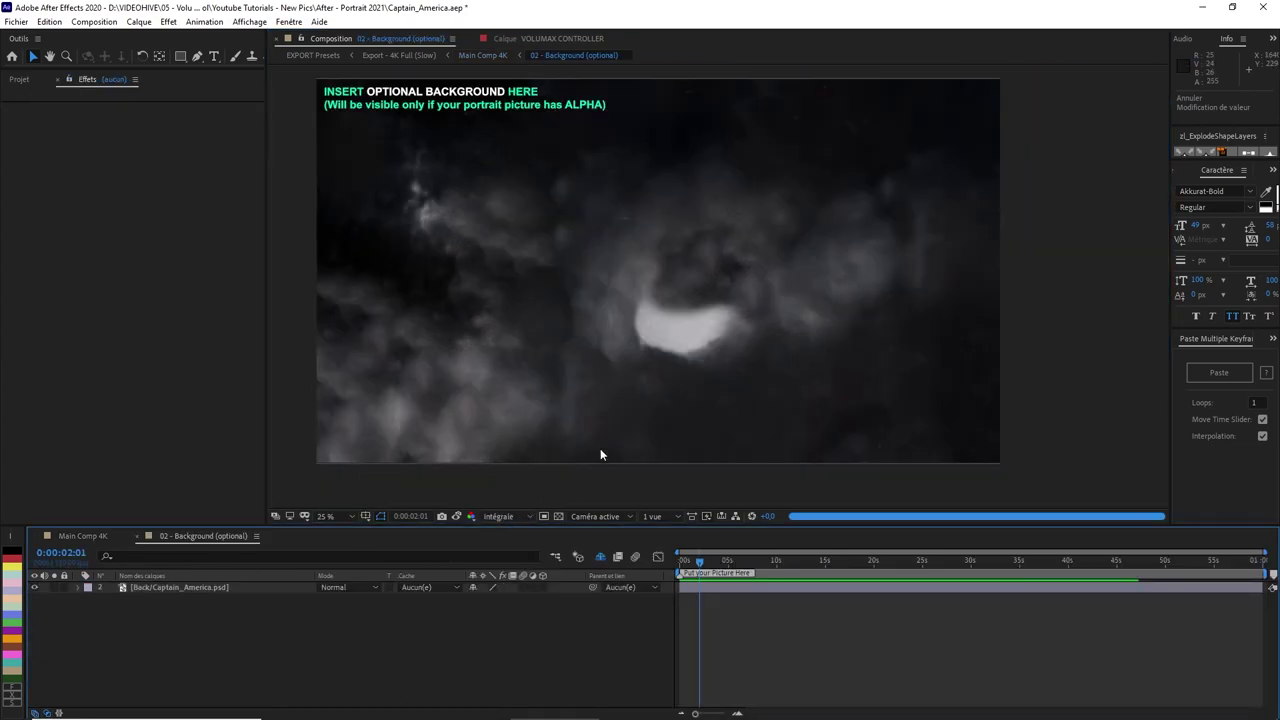
left_click_drag(594, 308, 668, 414)
key("ctrl+z")
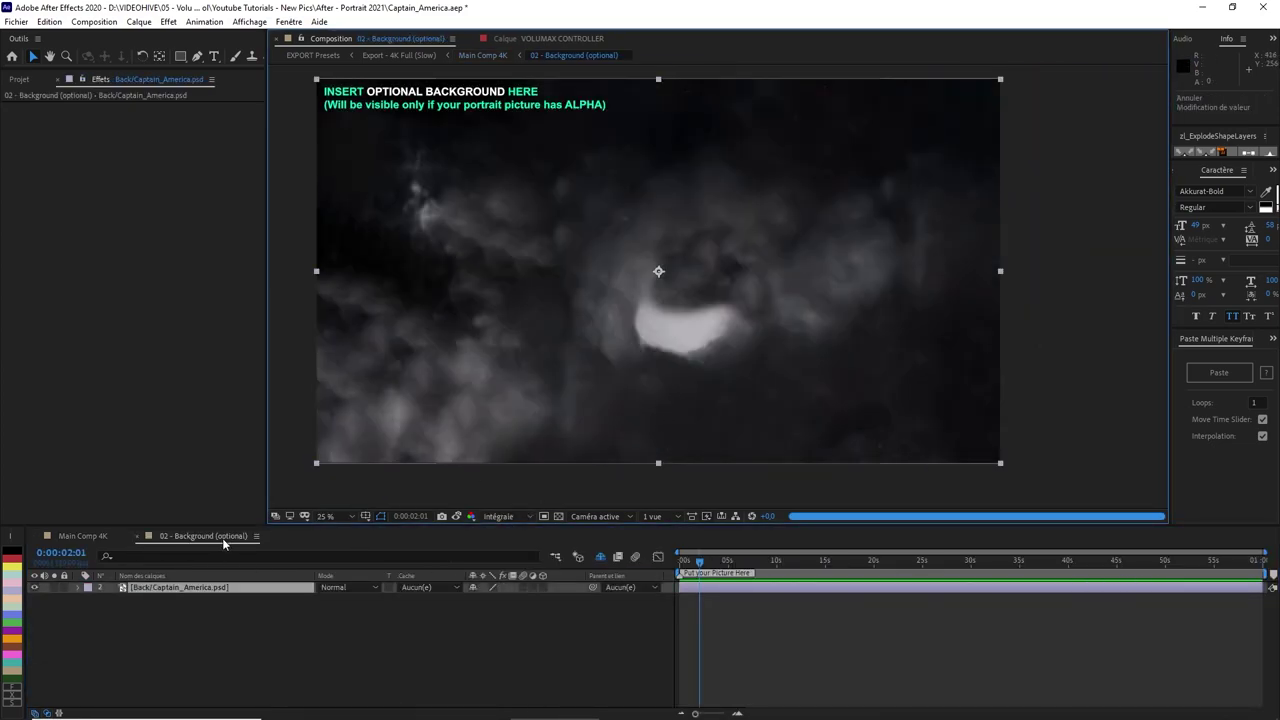
left_click(139, 539)
Open the 03 - Portrait Setup composition and show the 3D PORTRAIT 1 and SMART OBJECT 2 to 5 layers
double_click(439, 482)
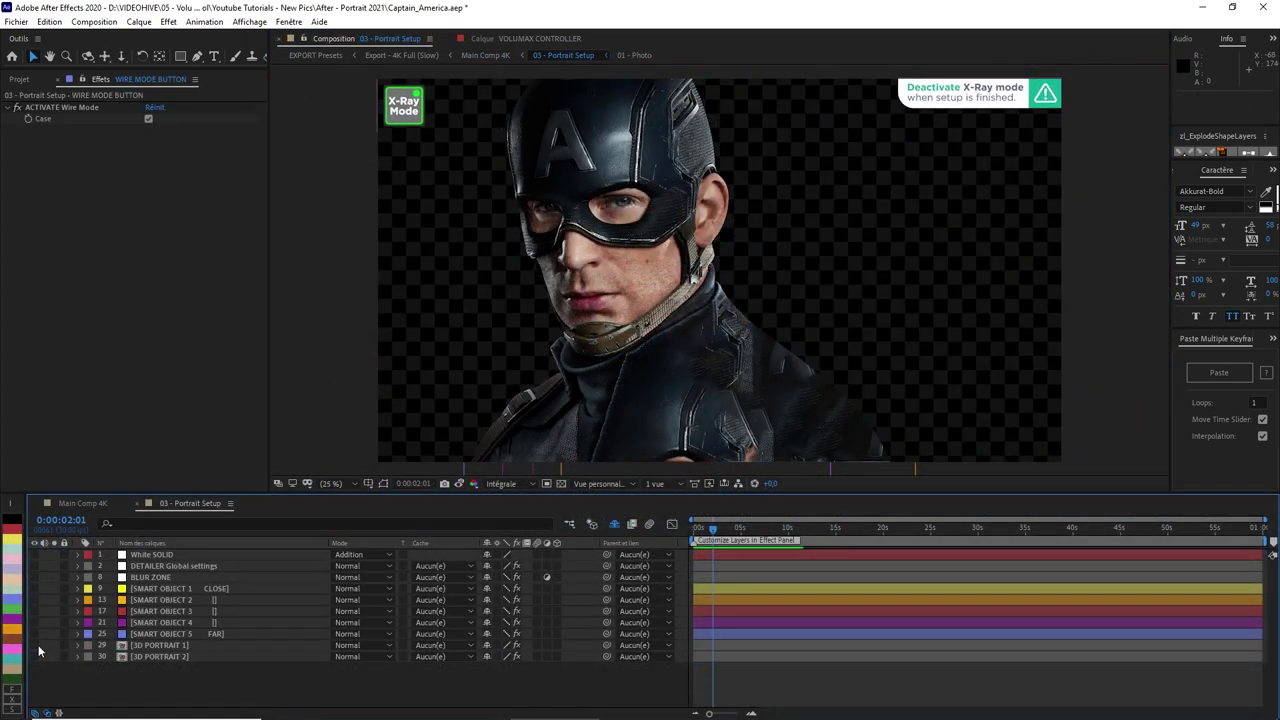
left_click(35, 645)
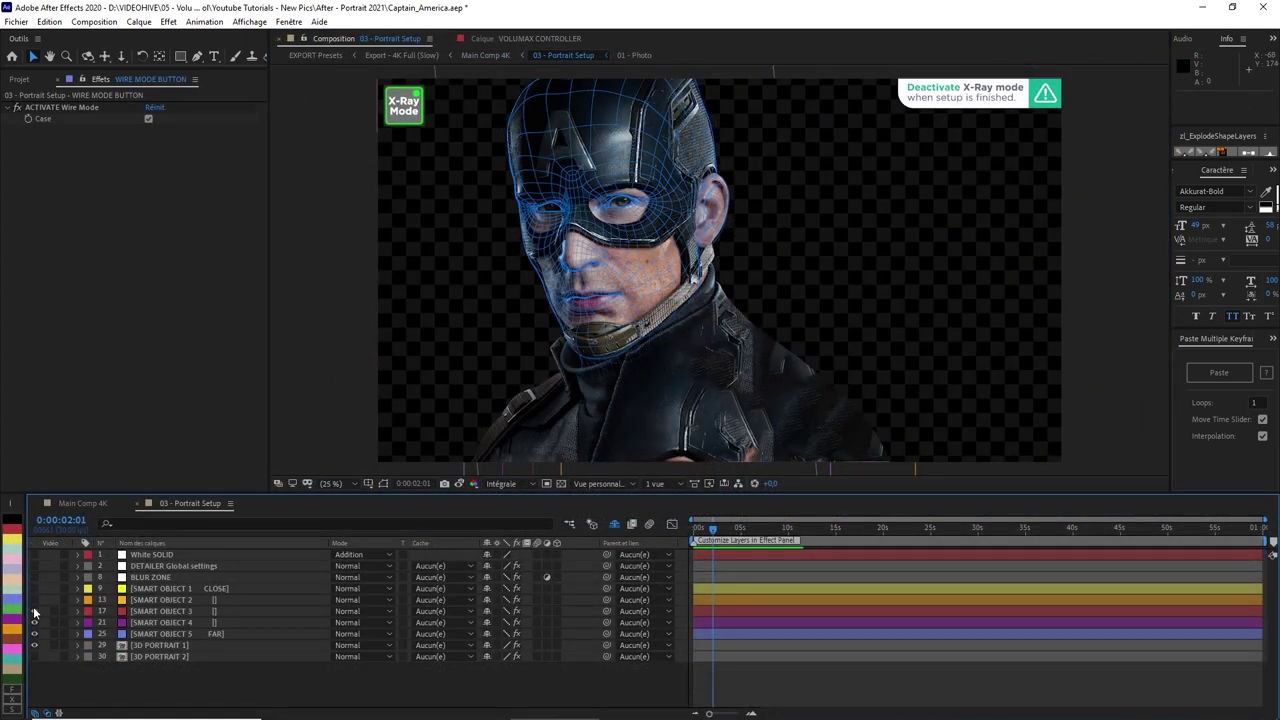
left_click(34, 600)
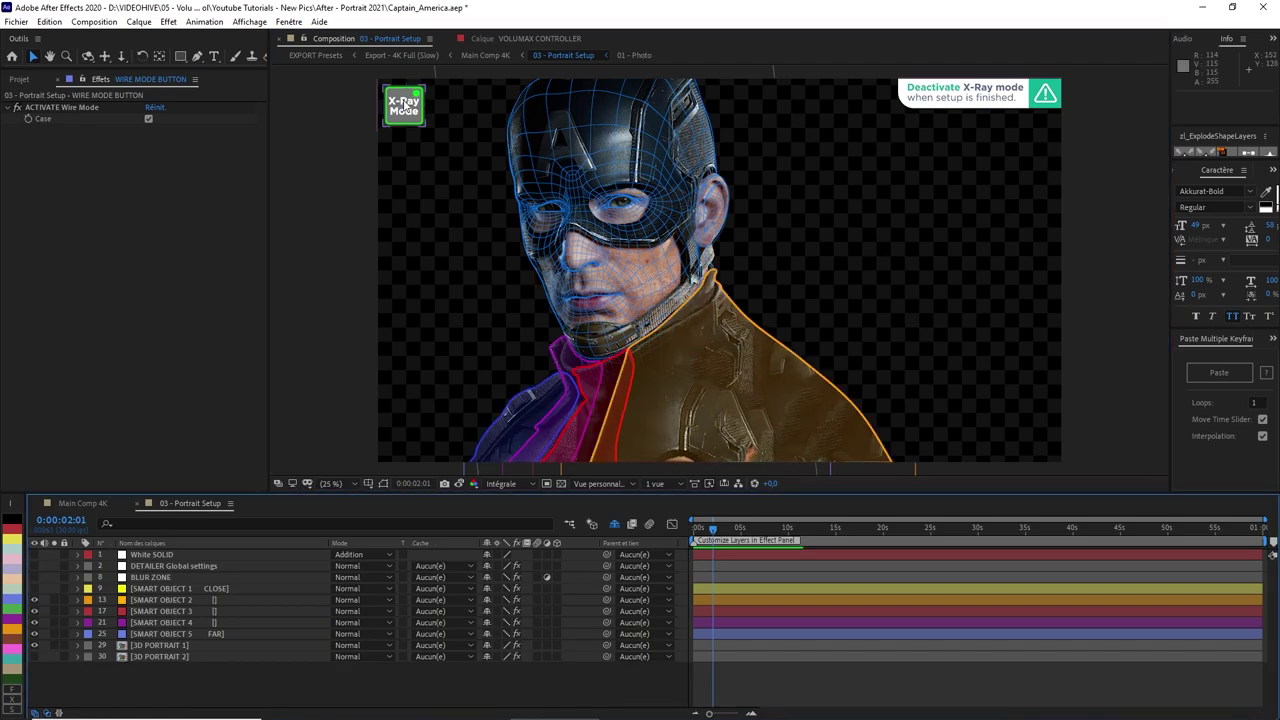
Deactivate X-Ray Mode in the portrait setup and set the SCALE of the PREVIEW picture to 100
left_click(414, 116)
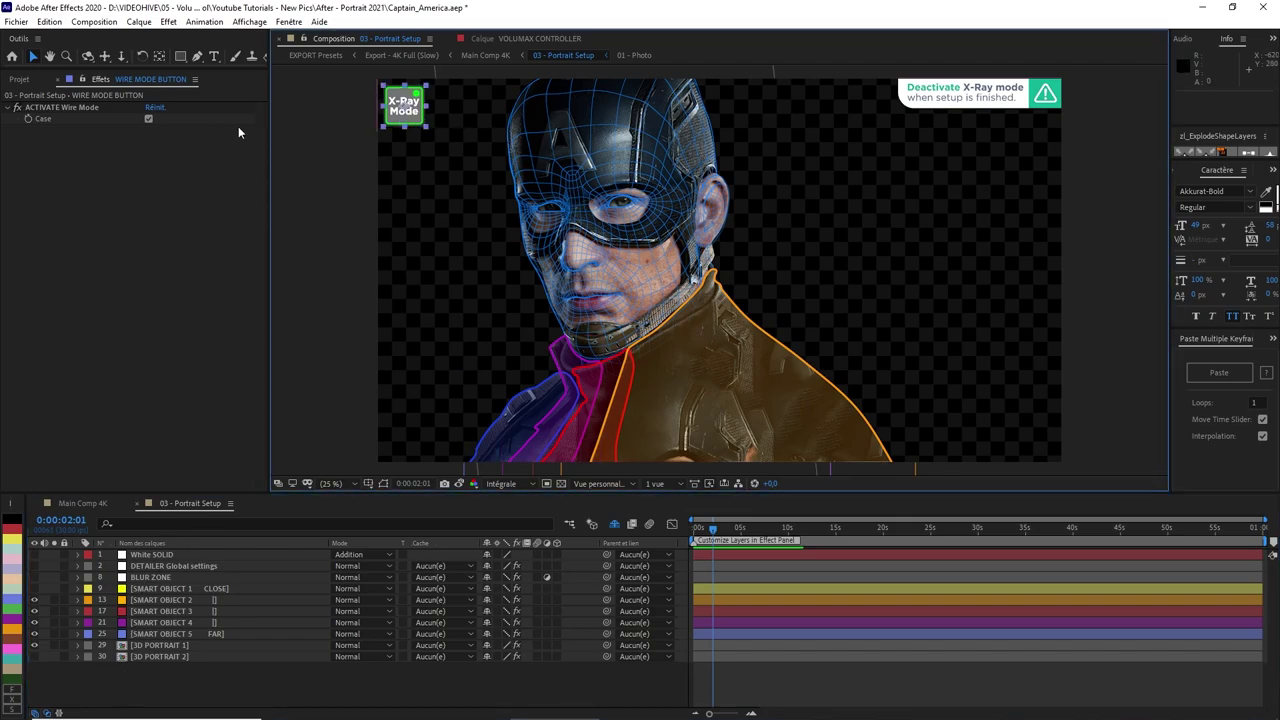
left_click(148, 119)
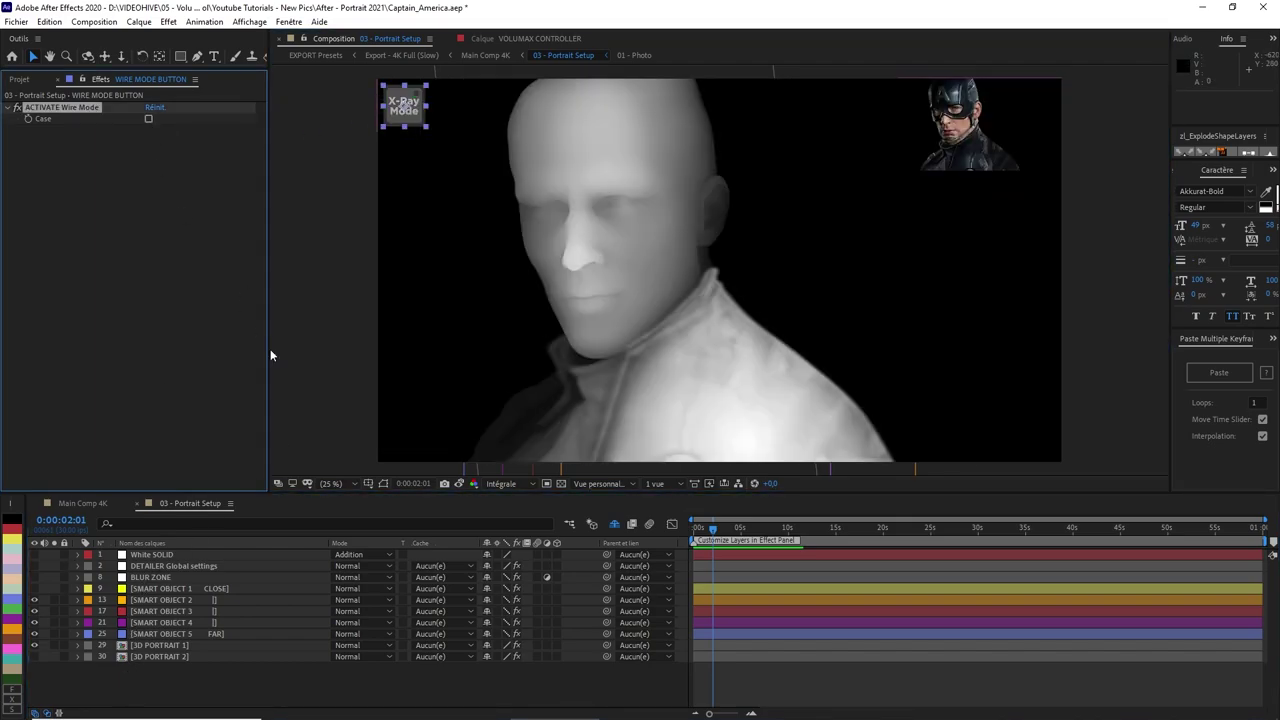
left_click(1038, 100)
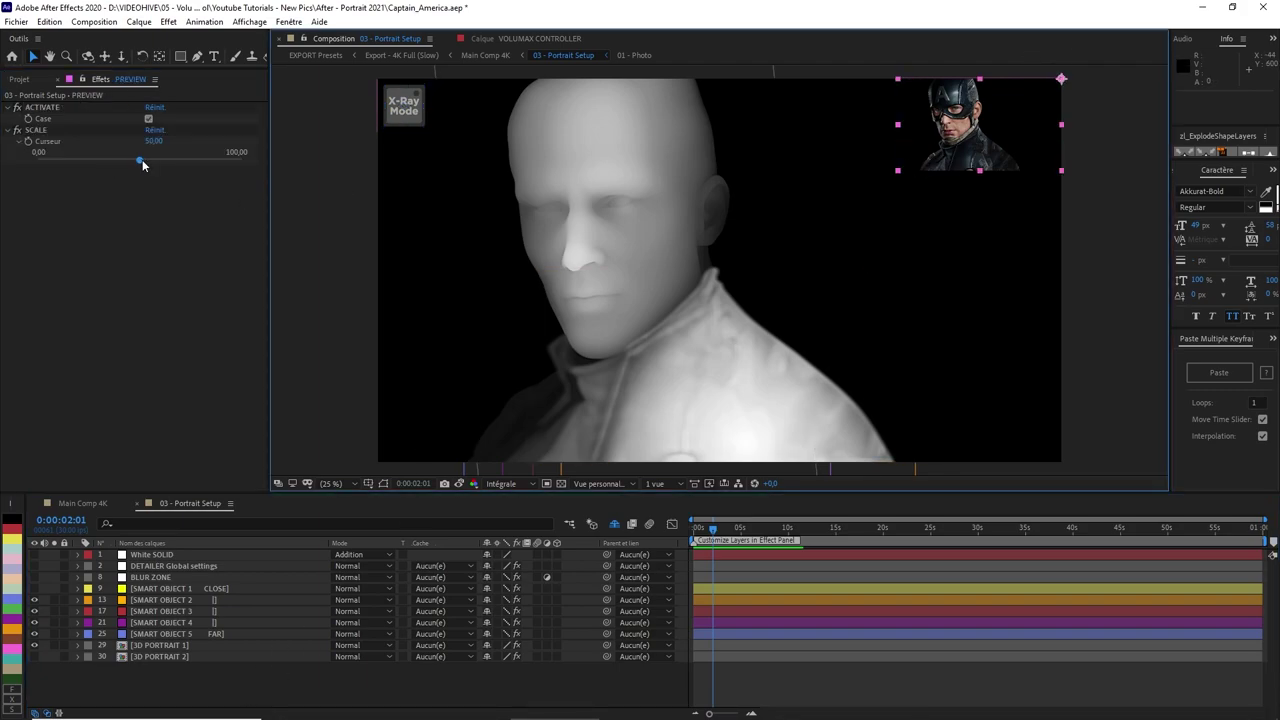
left_click_drag(143, 165, 240, 163)
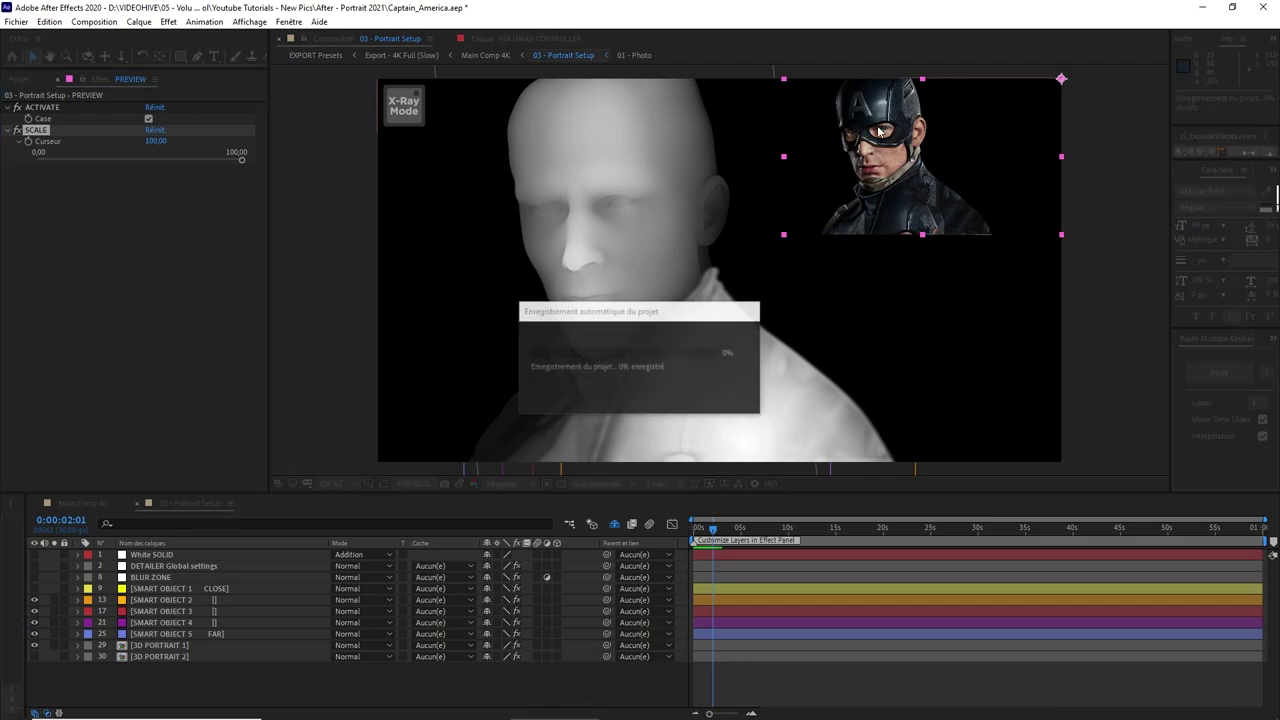
Show the White SOLID layer over the face depth map and vary its opacity, bringing it to 0 %
left_click(145, 556)
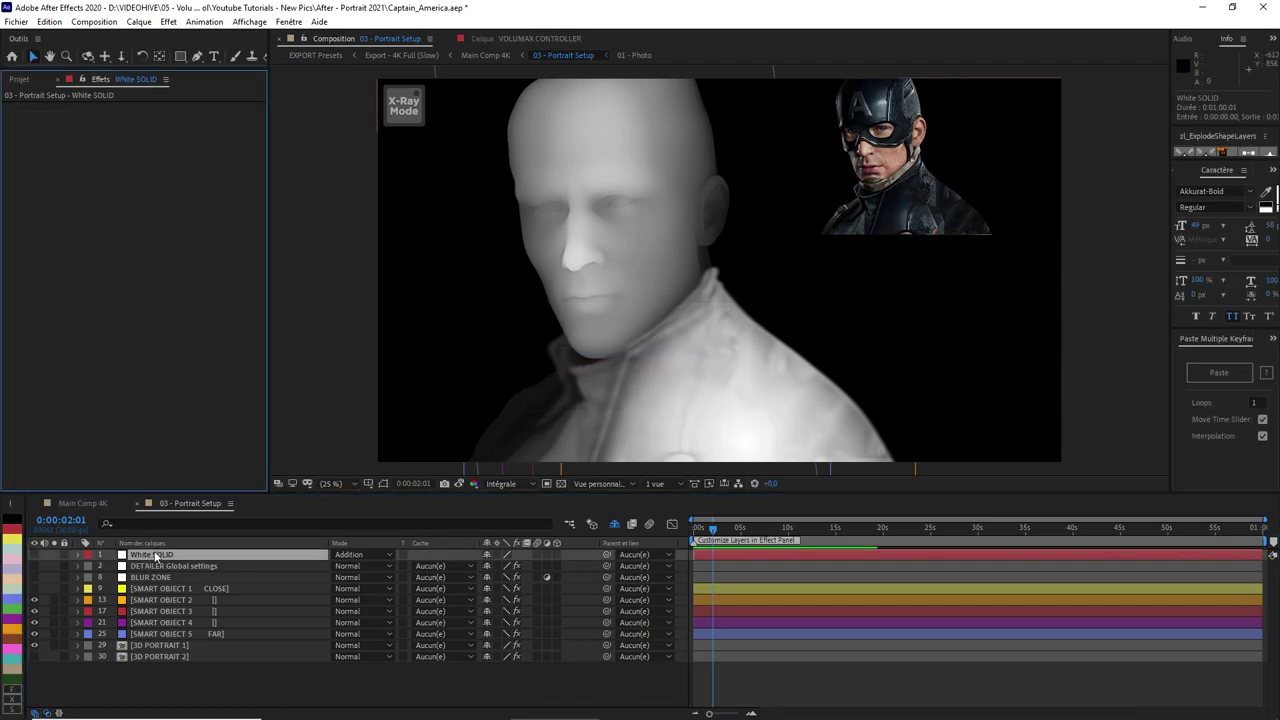
left_click(34, 555)
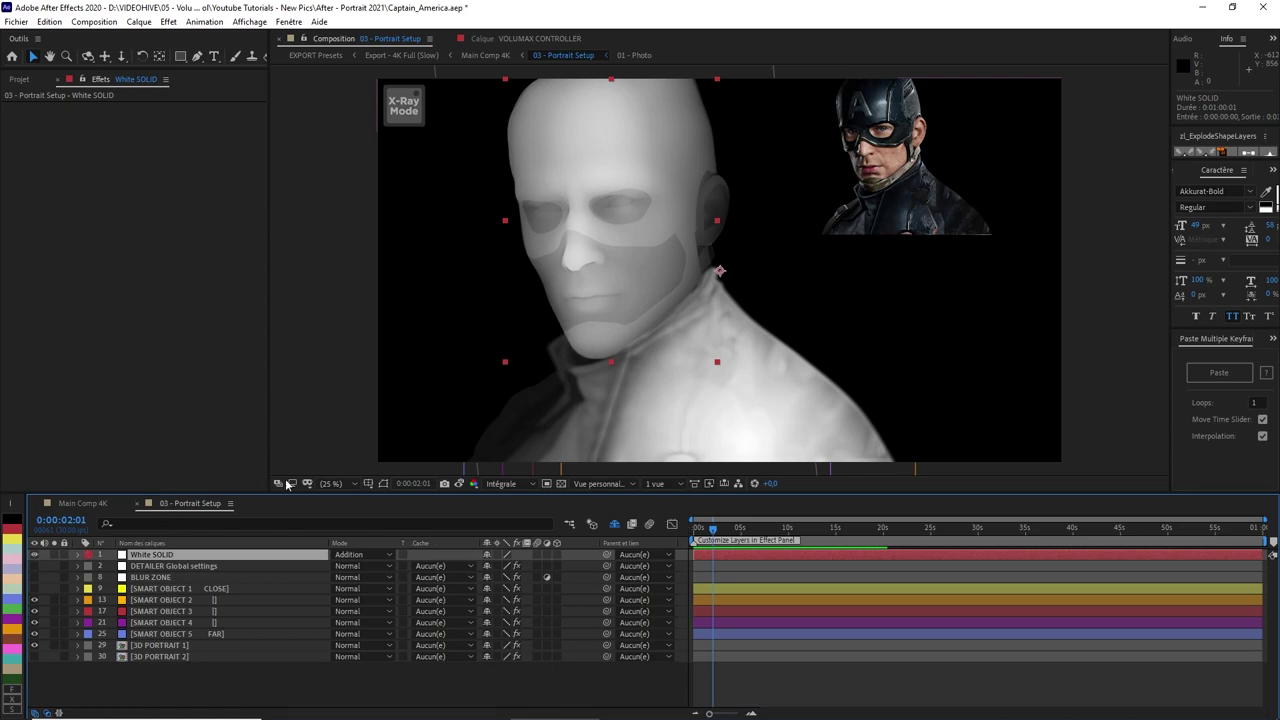
left_click(382, 483)
key("t")
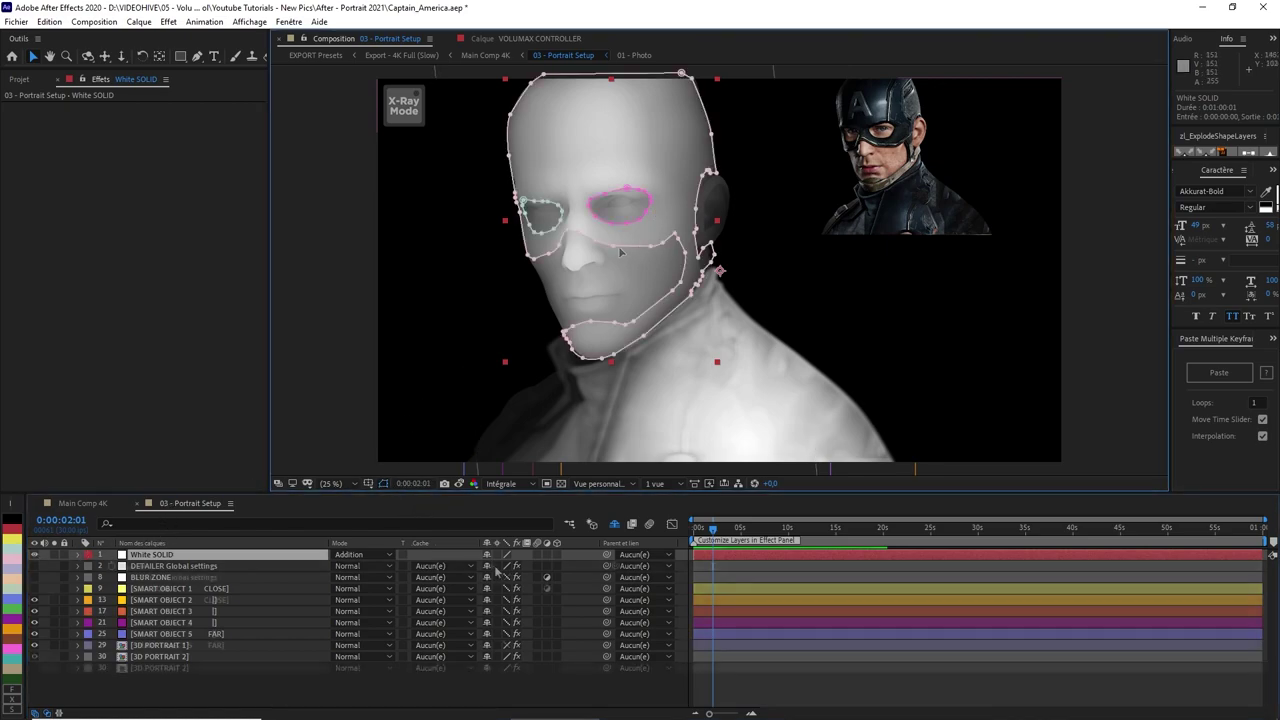
left_click(490, 568)
left_click(534, 569)
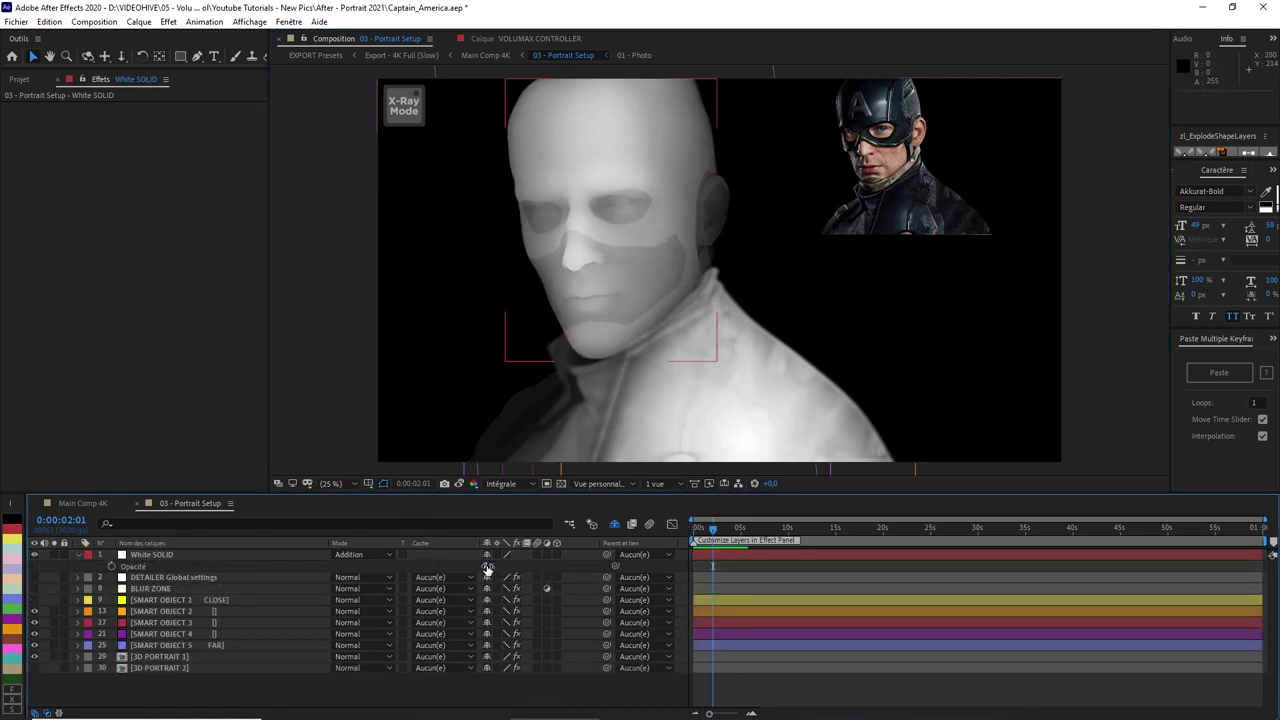
mouse_move(487, 566)
left_mouse_down()
mouse_move(513, 566)
mouse_move(490, 566)
left_mouse_up()
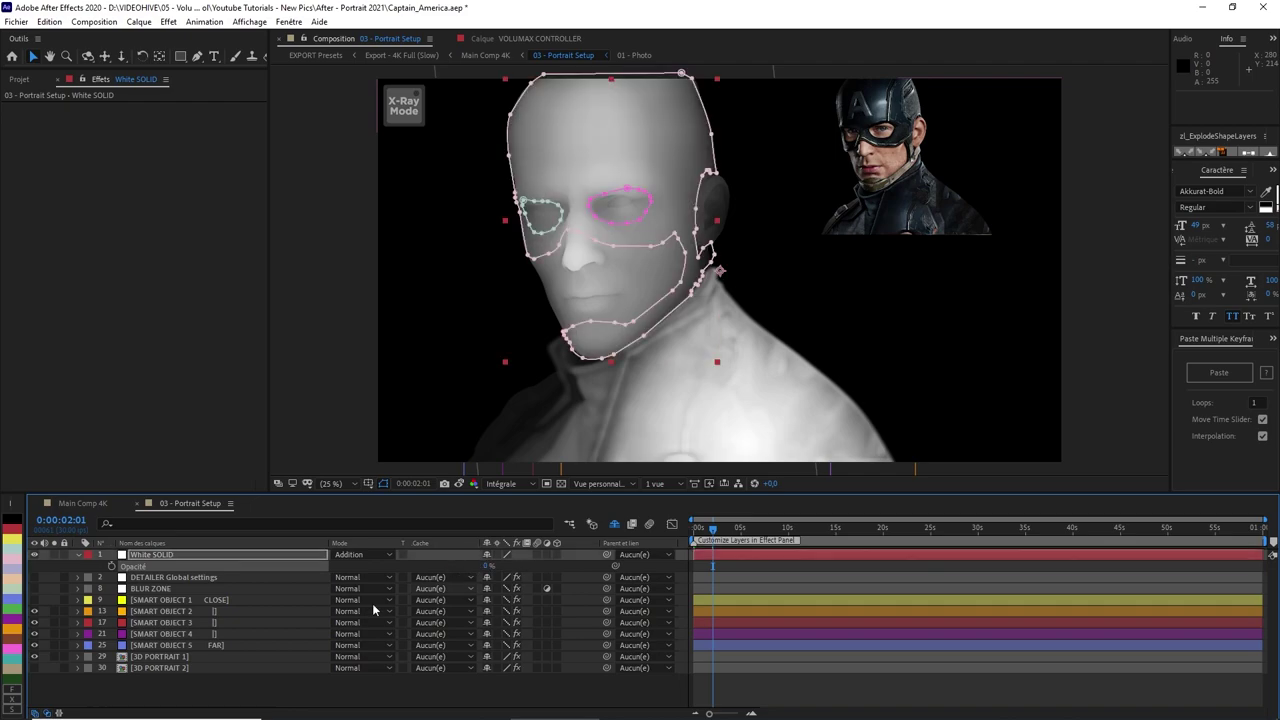
left_click(200, 686)
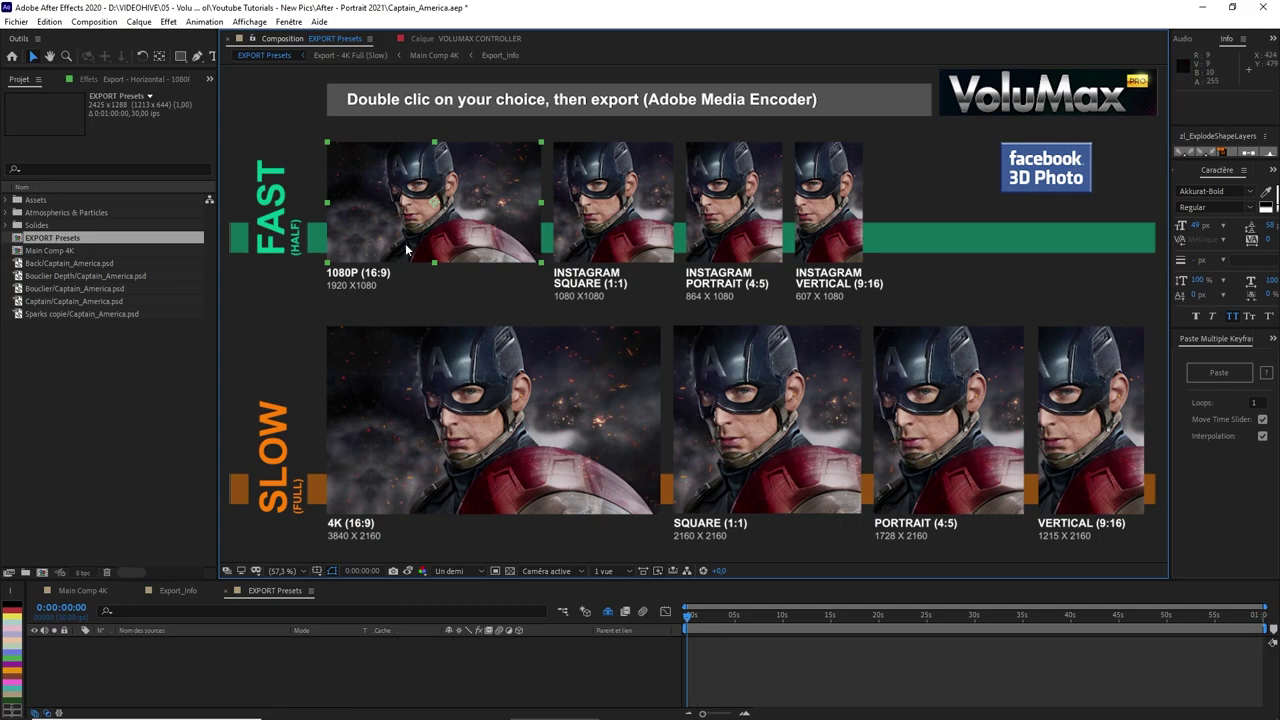
Open the FAST 1080P (16:9) export composition and add it to the Adobe Media Encoder queue
double_click(418, 237)
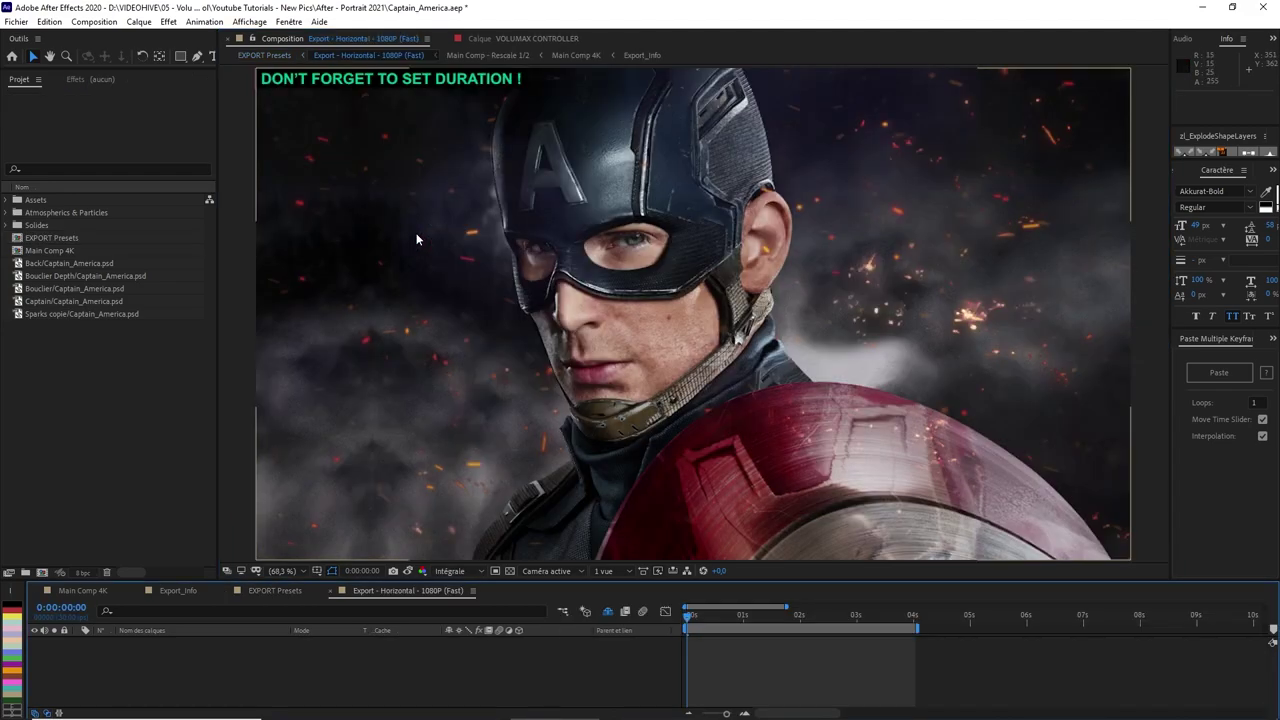
left_click(94, 21)
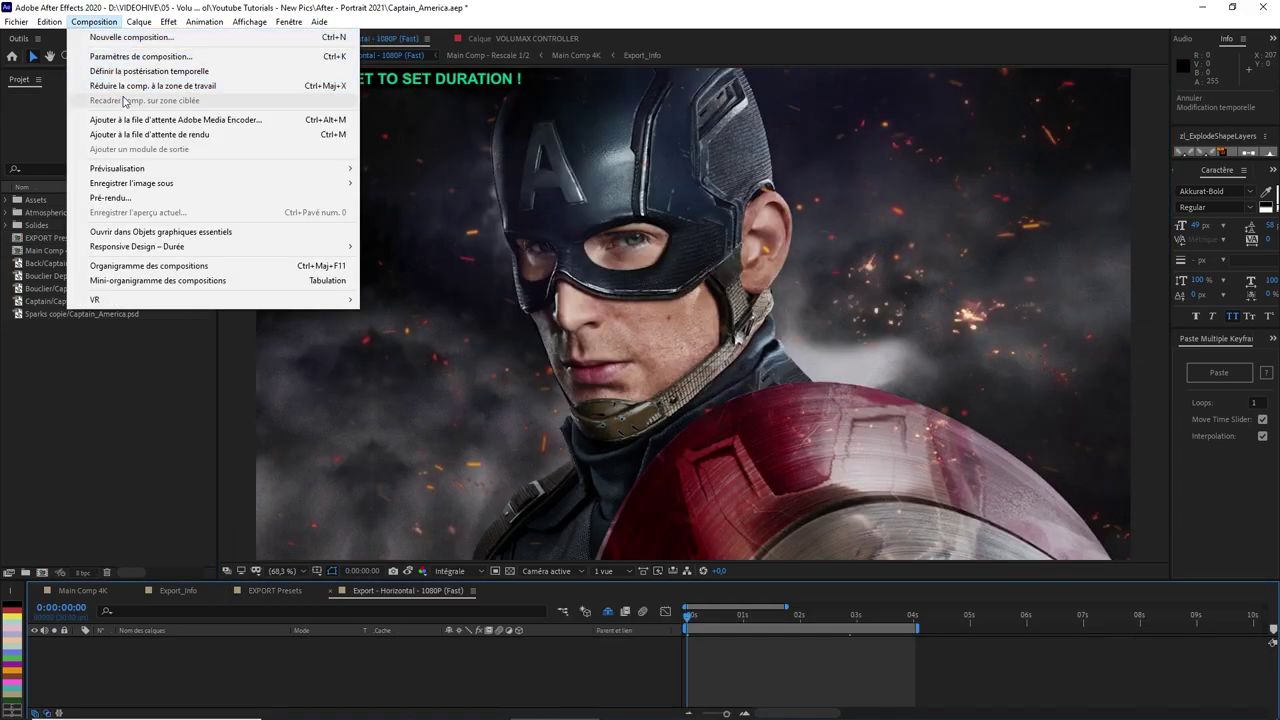
left_click(334, 120)
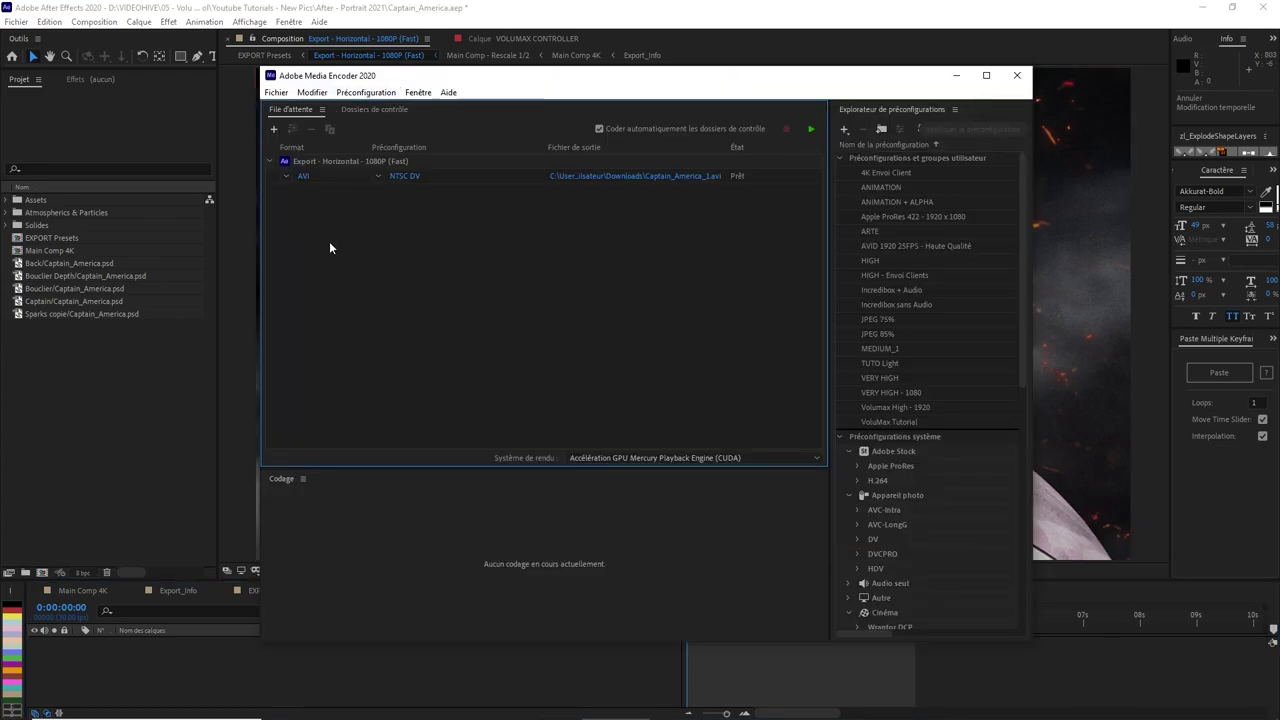
Set the queued export's format to H.264 and its preset to YouTube 1080p Full HD
left_click(285, 176)
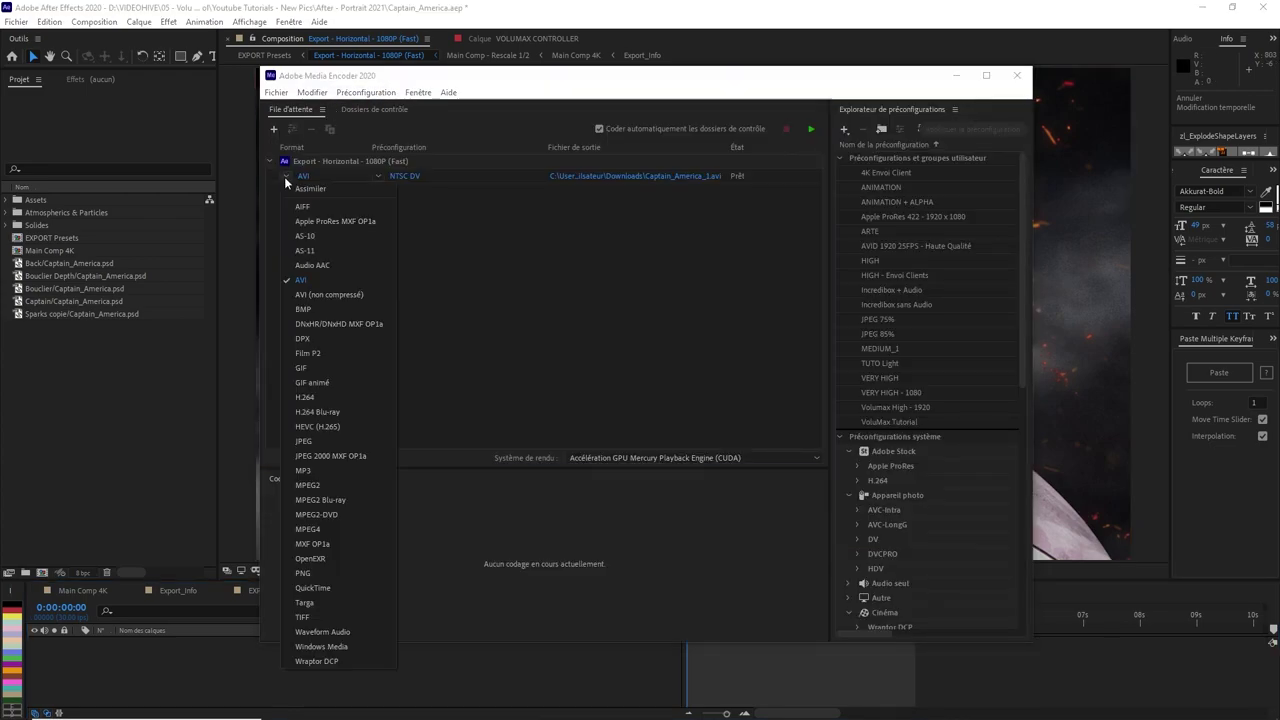
left_click(313, 398)
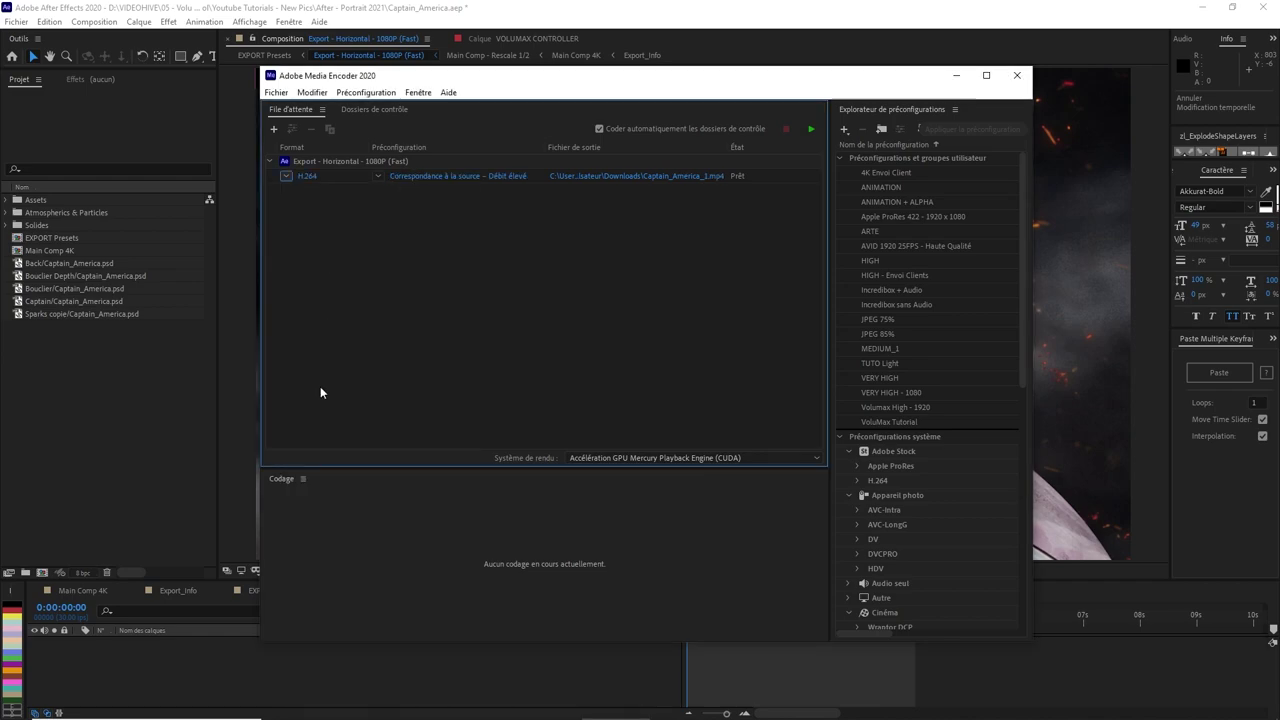
left_click(390, 177)
scroll(443, 508, "down", 1)
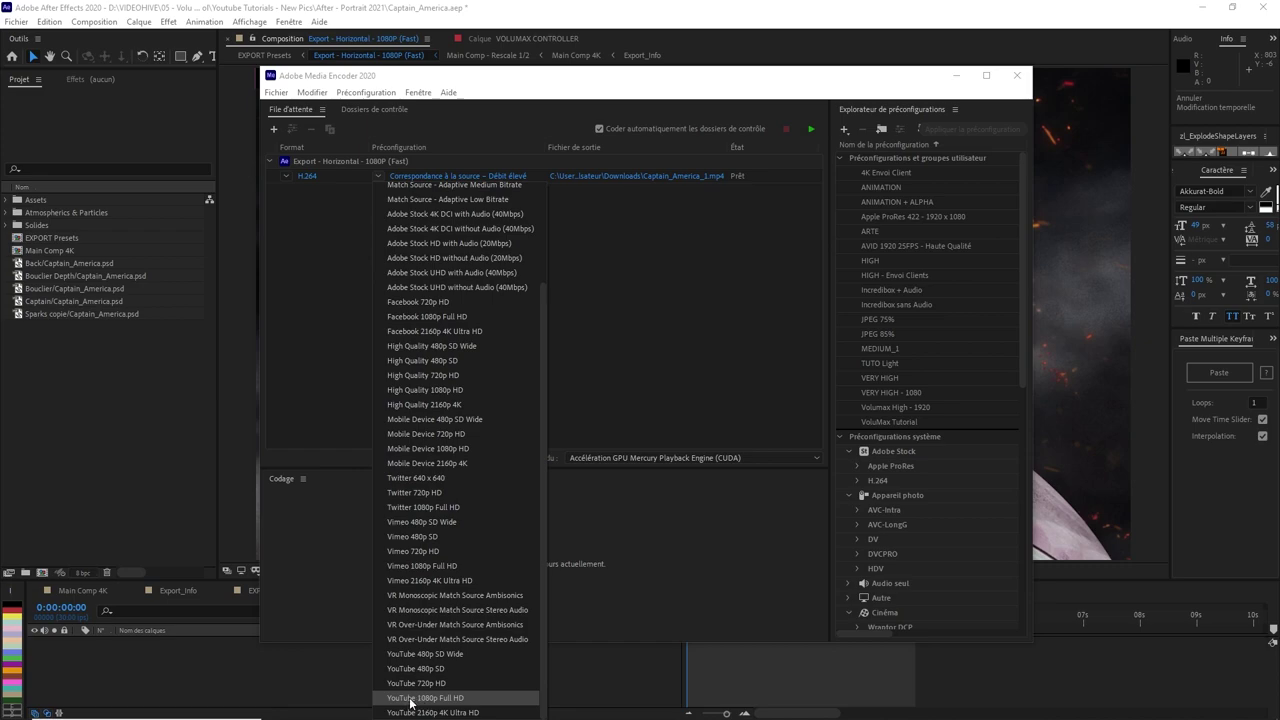
left_click(447, 703)
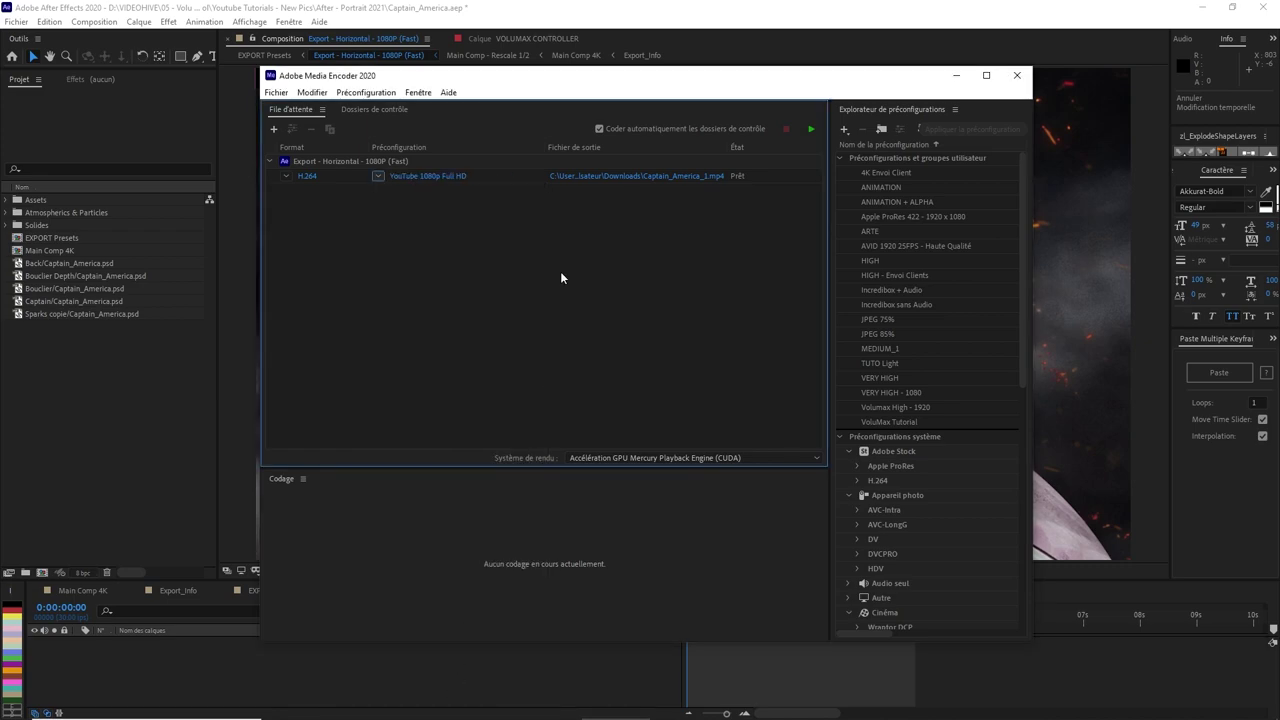
Confirm Captain_America_1.mp4 in the Téléchargements folder as the output file and start encoding the queue
left_click(652, 178)
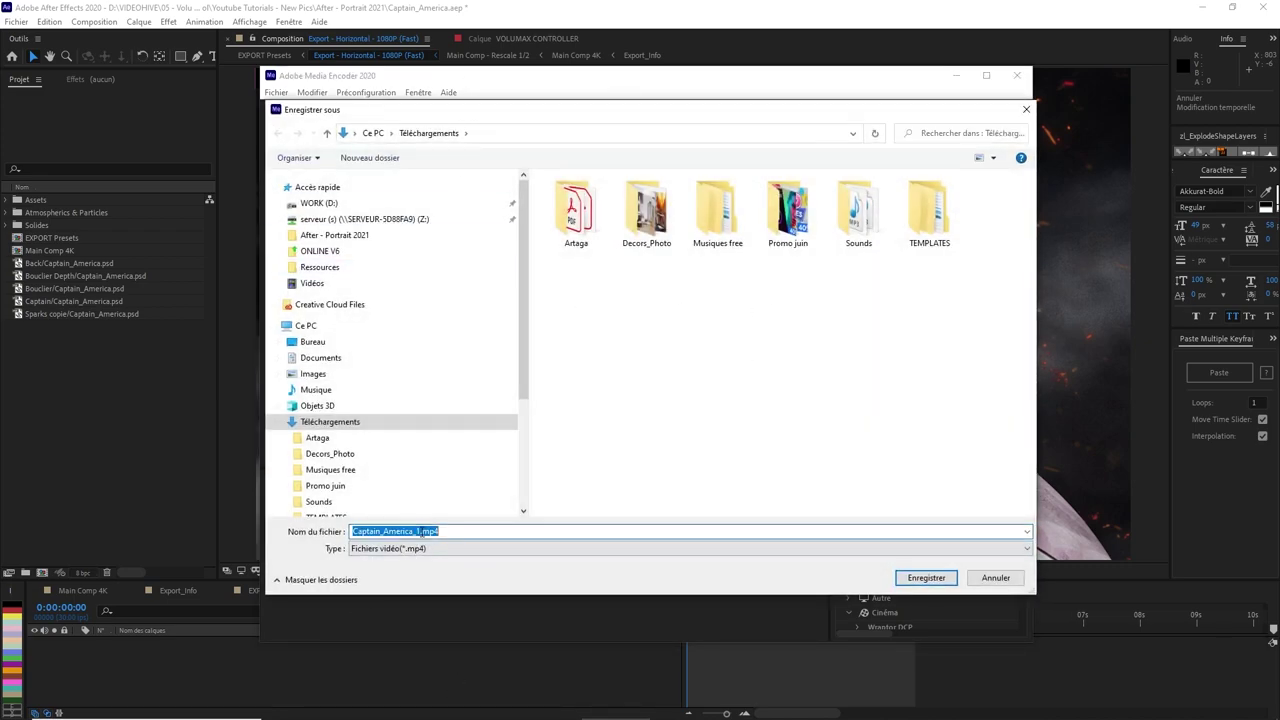
key("Return")
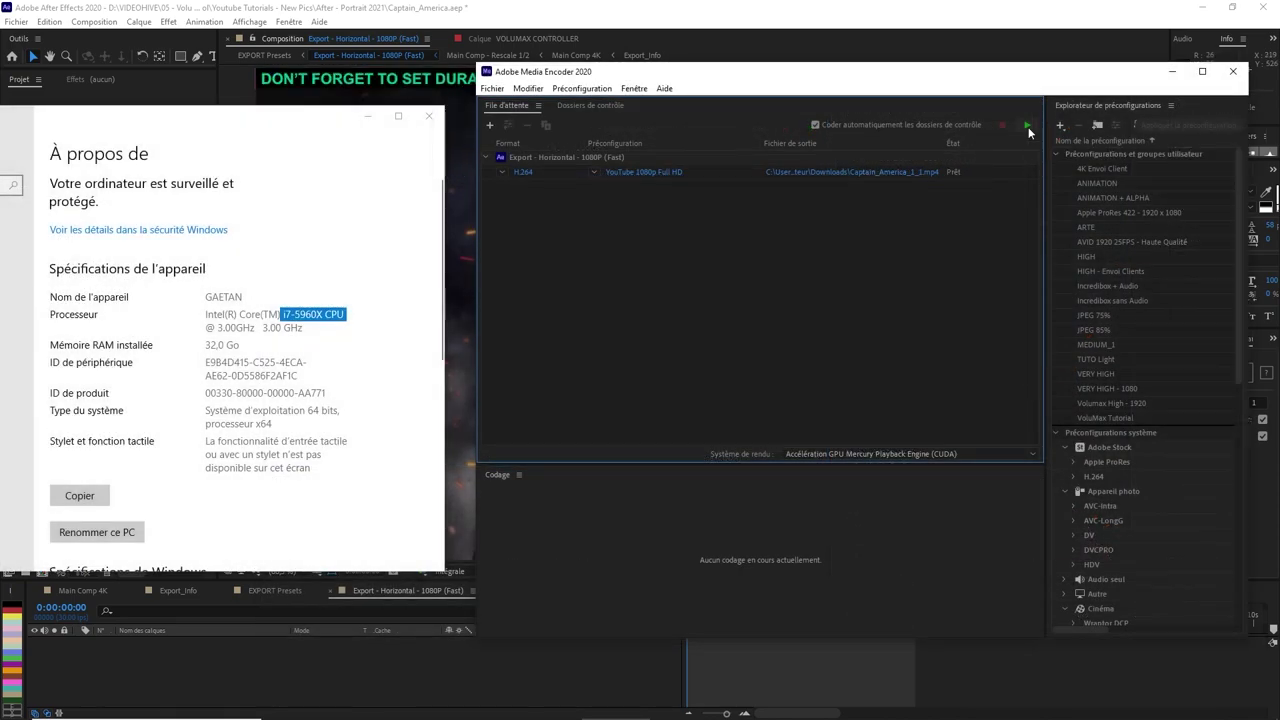
left_click(1028, 127)
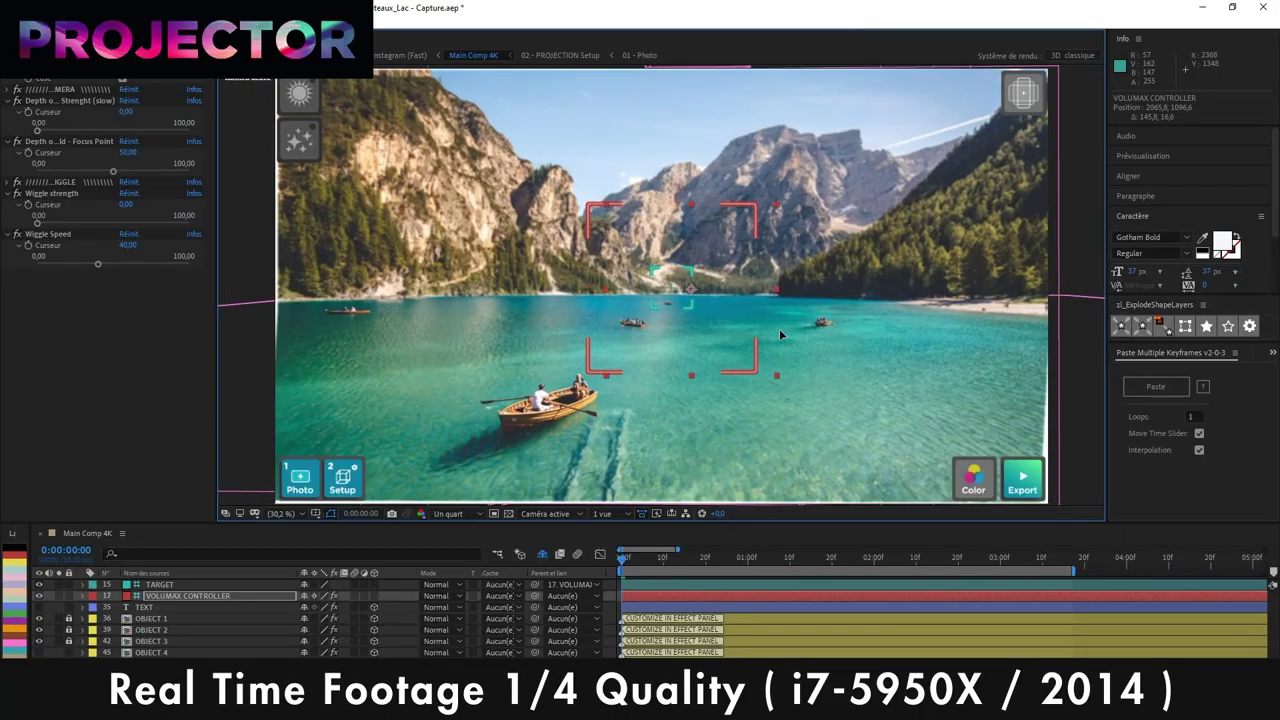
Move and enlarge the VOLUMAX CONTROLLER over the lake scene and reposition the TARGET inside it
left_click_drag(612, 304, 619, 366)
left_click_drag(752, 377, 832, 456)
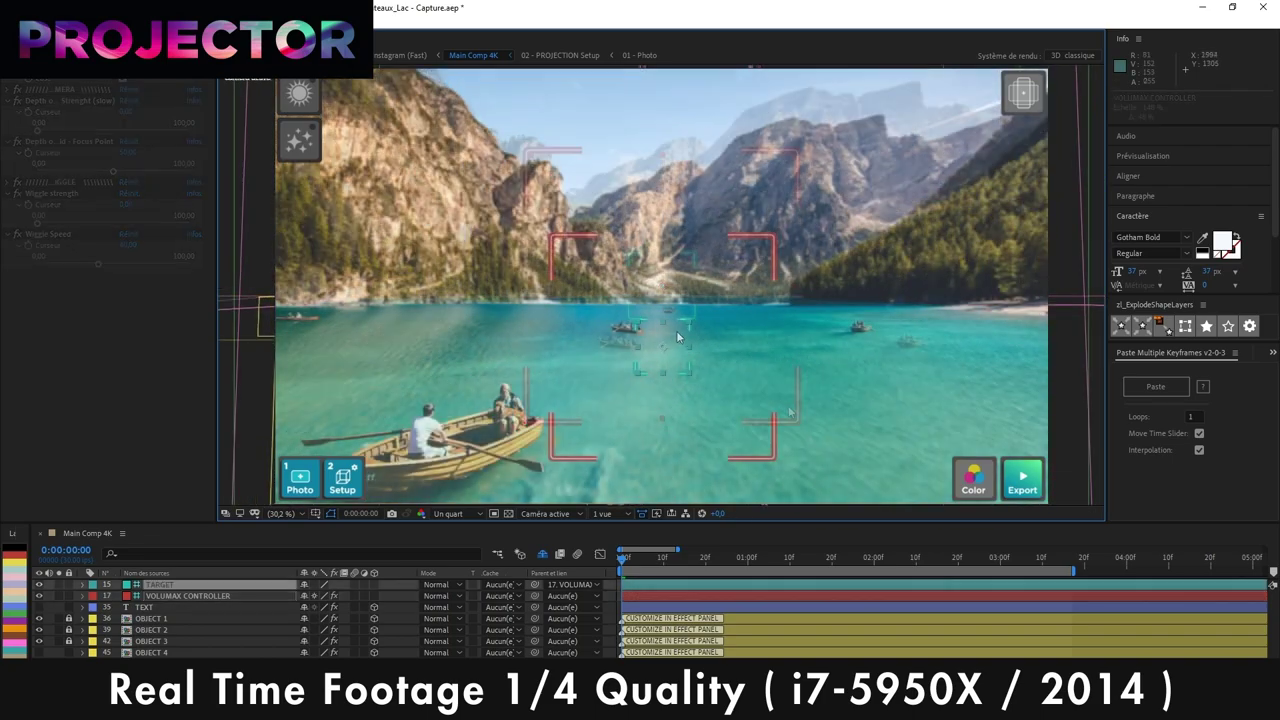
left_click_drag(677, 331, 611, 338)
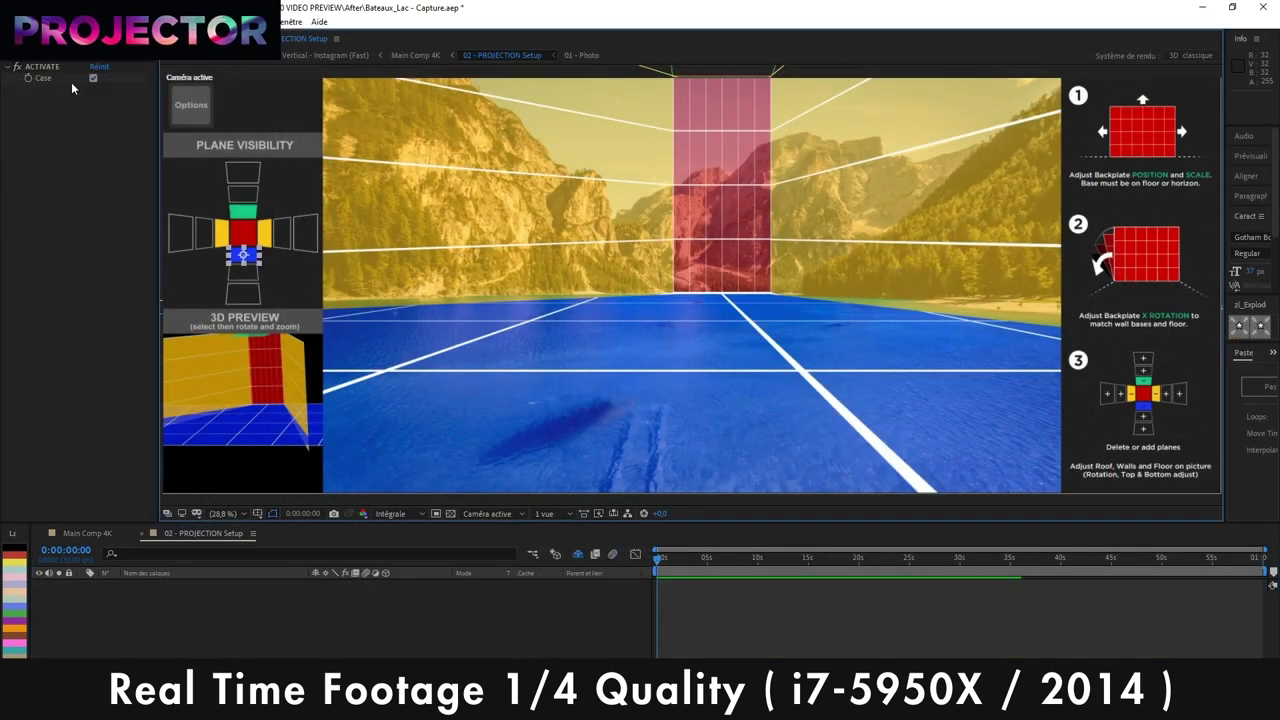
Toggle the floor plane's ACTIVATE option and rotate the 3D PREVIEW of the projection planes
left_click(93, 78)
left_click(93, 78)
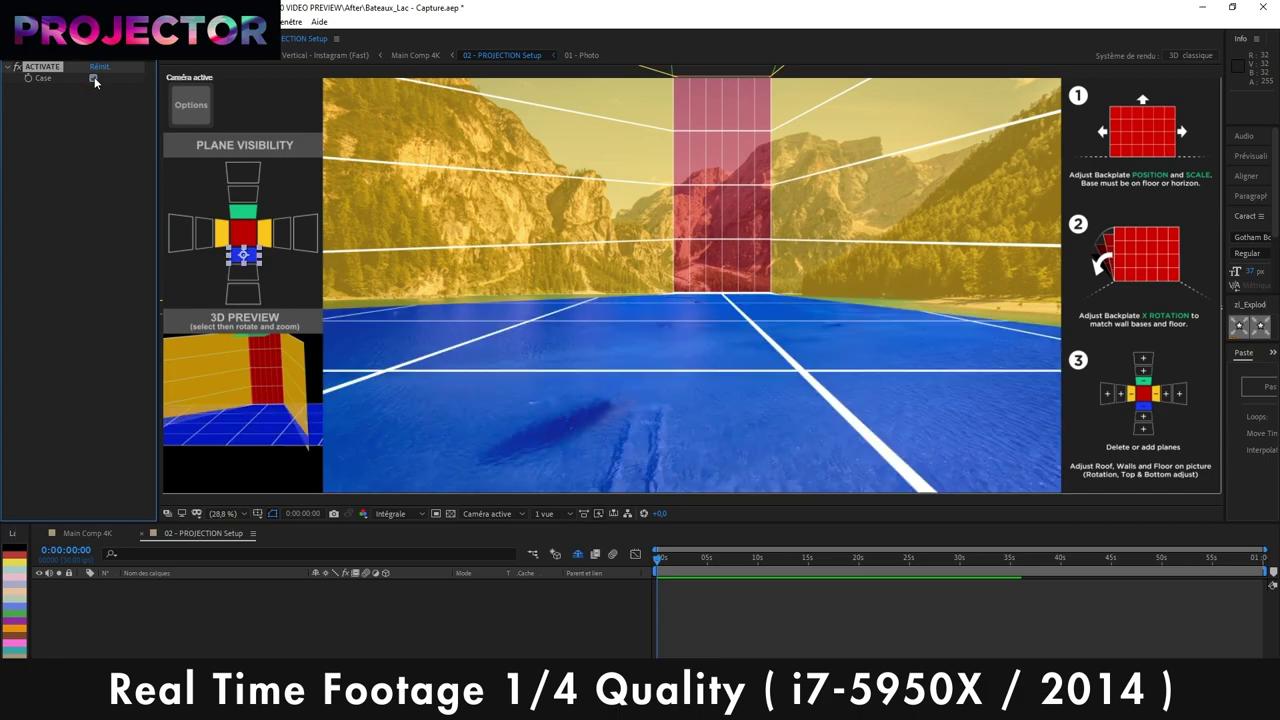
left_click(246, 418)
left_click_drag(243, 414, 245, 428)
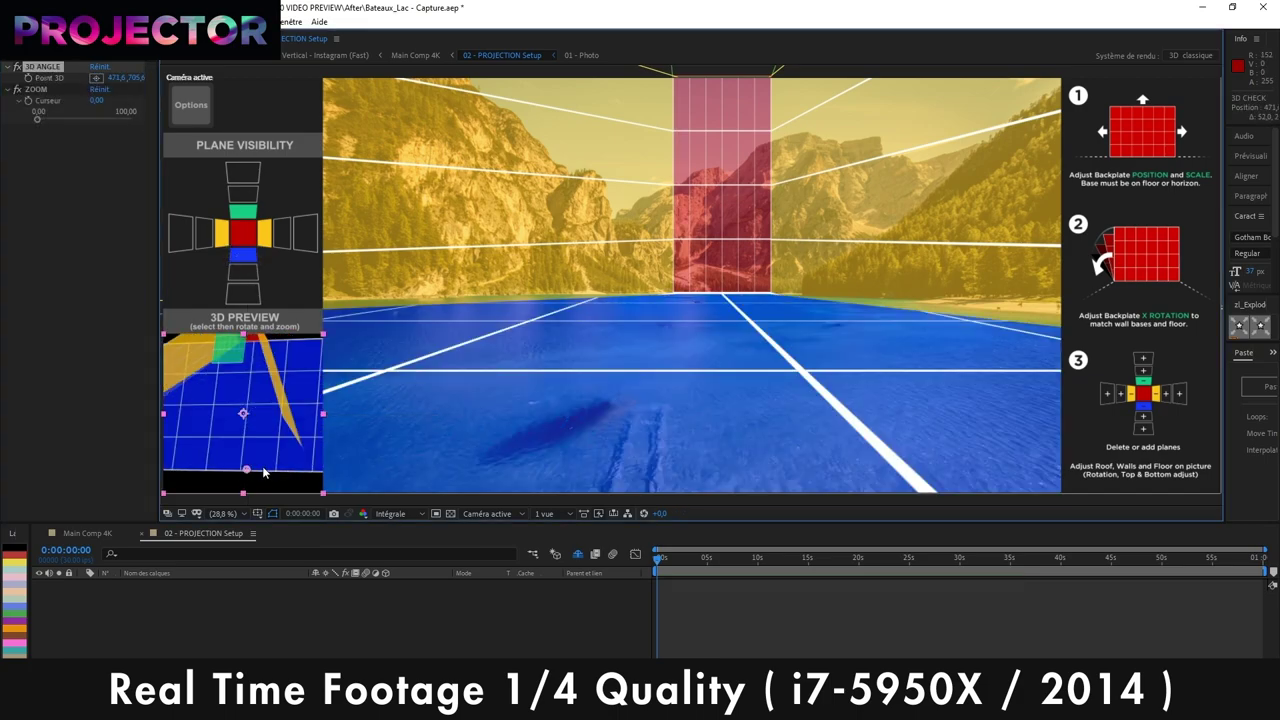